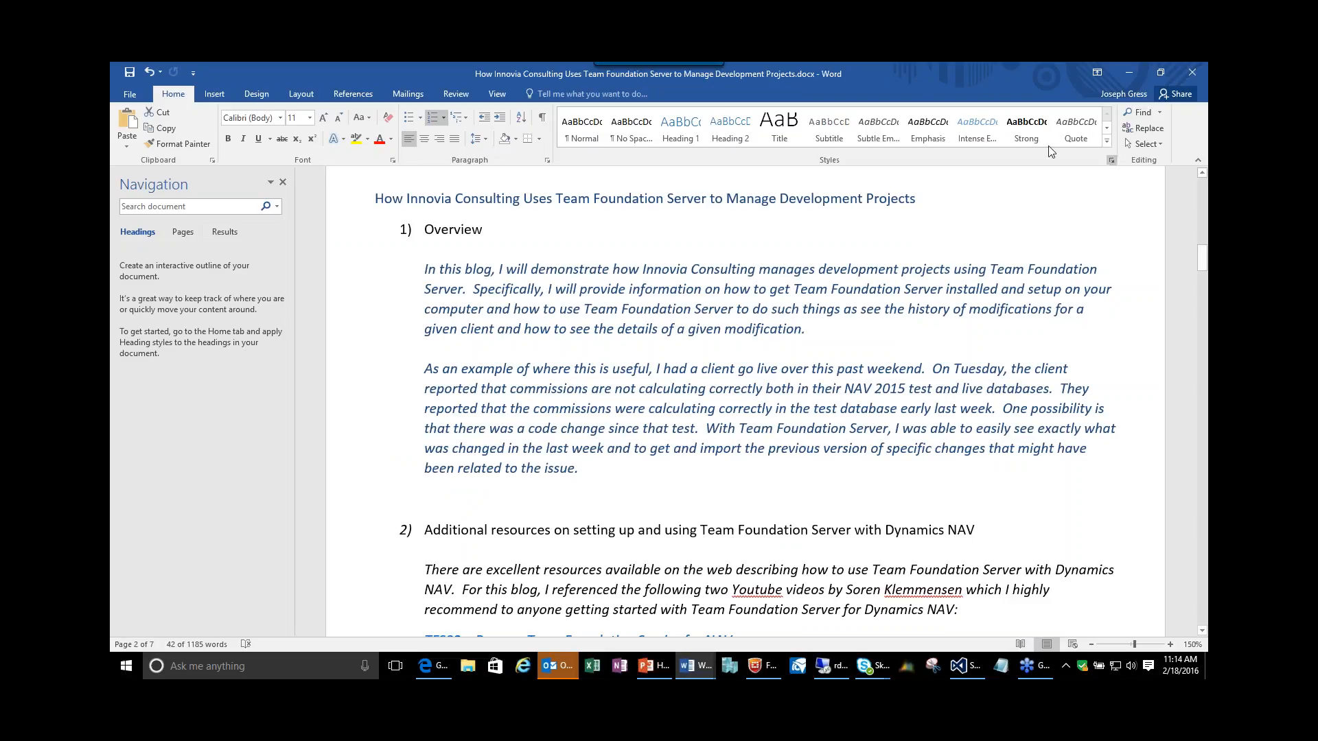
Switch to the Edge browser, open the dynamics-nav-projects Visual Studio Team Services site in a new tab, and show its account overview.
left_click_drag(959, 63, 1207, 67)
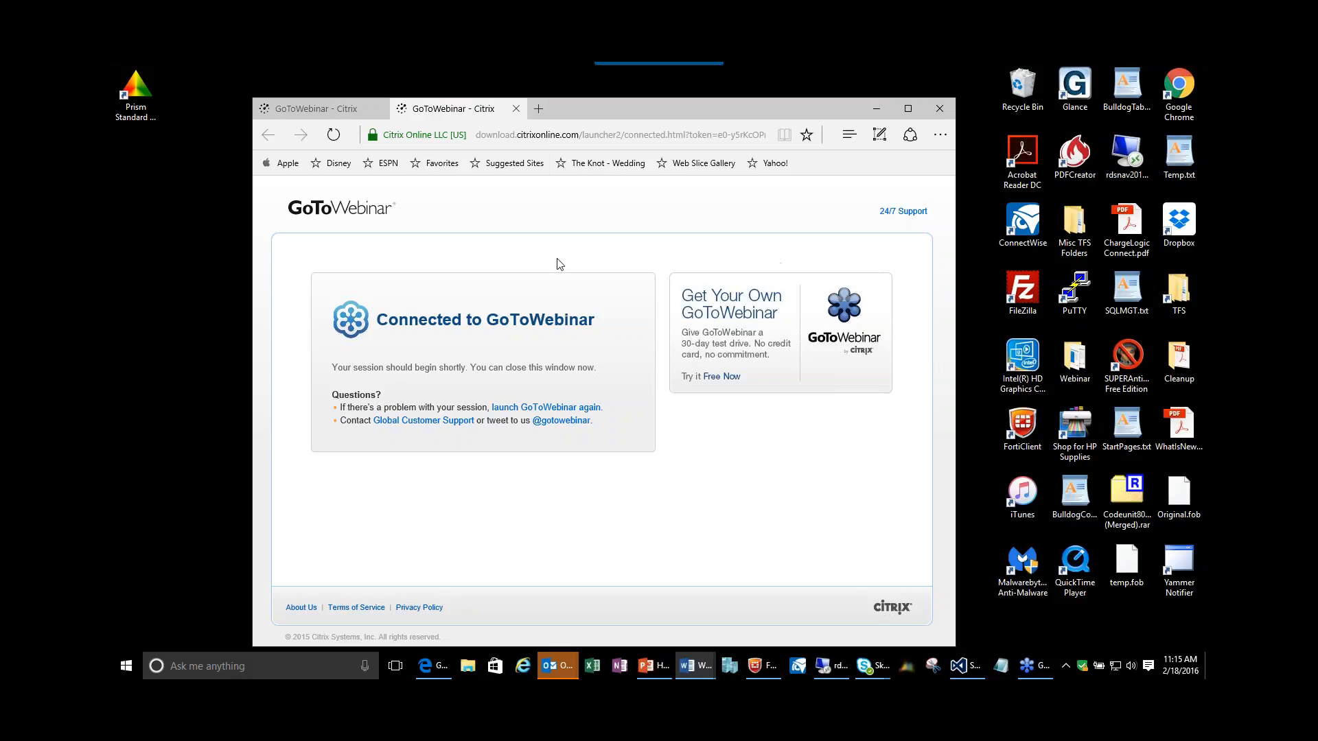
left_click(538, 110)
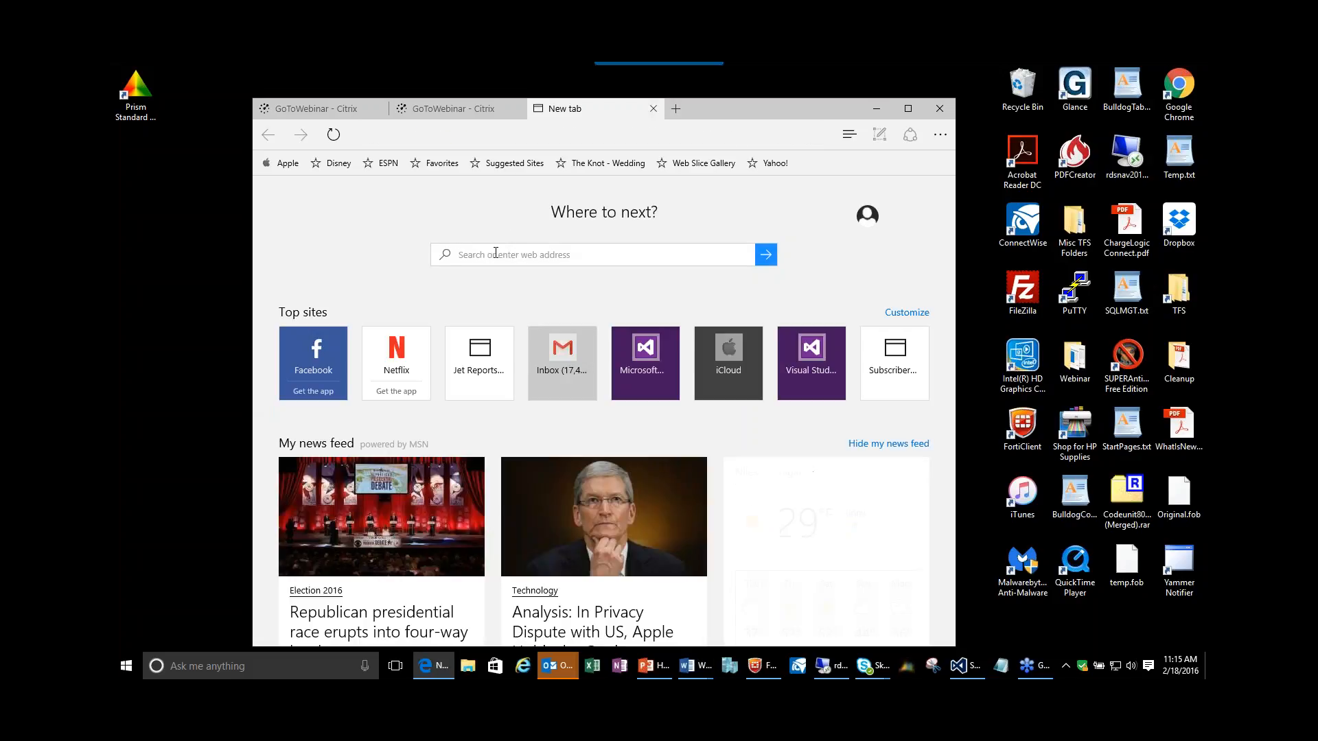
type("visual")
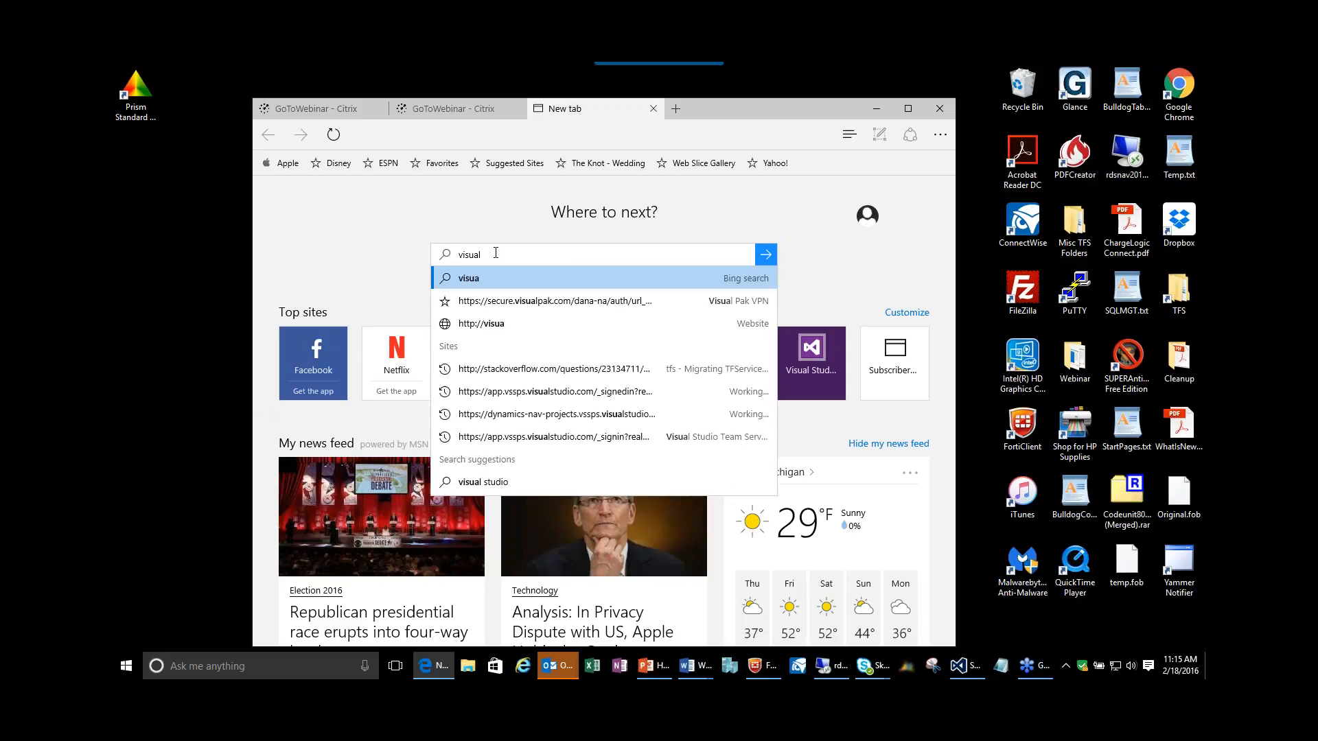
type(" studio team")
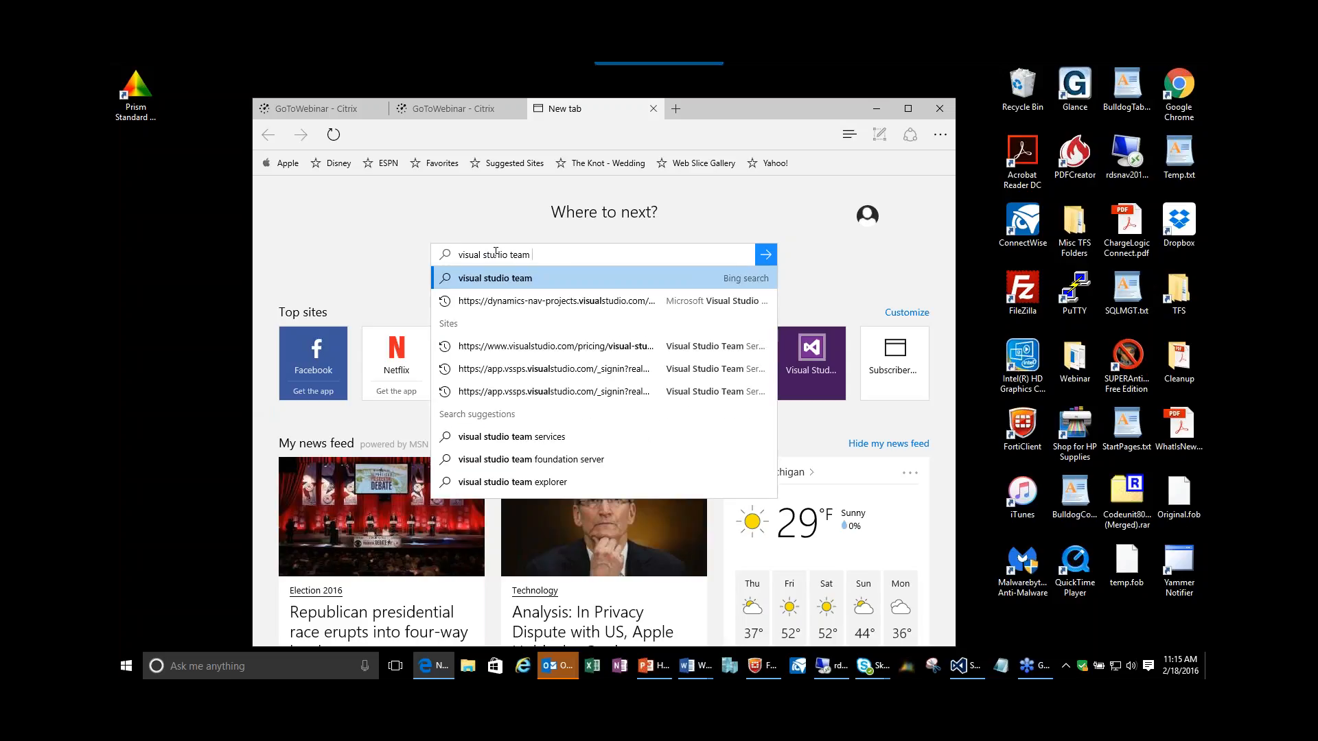
left_click(558, 302)
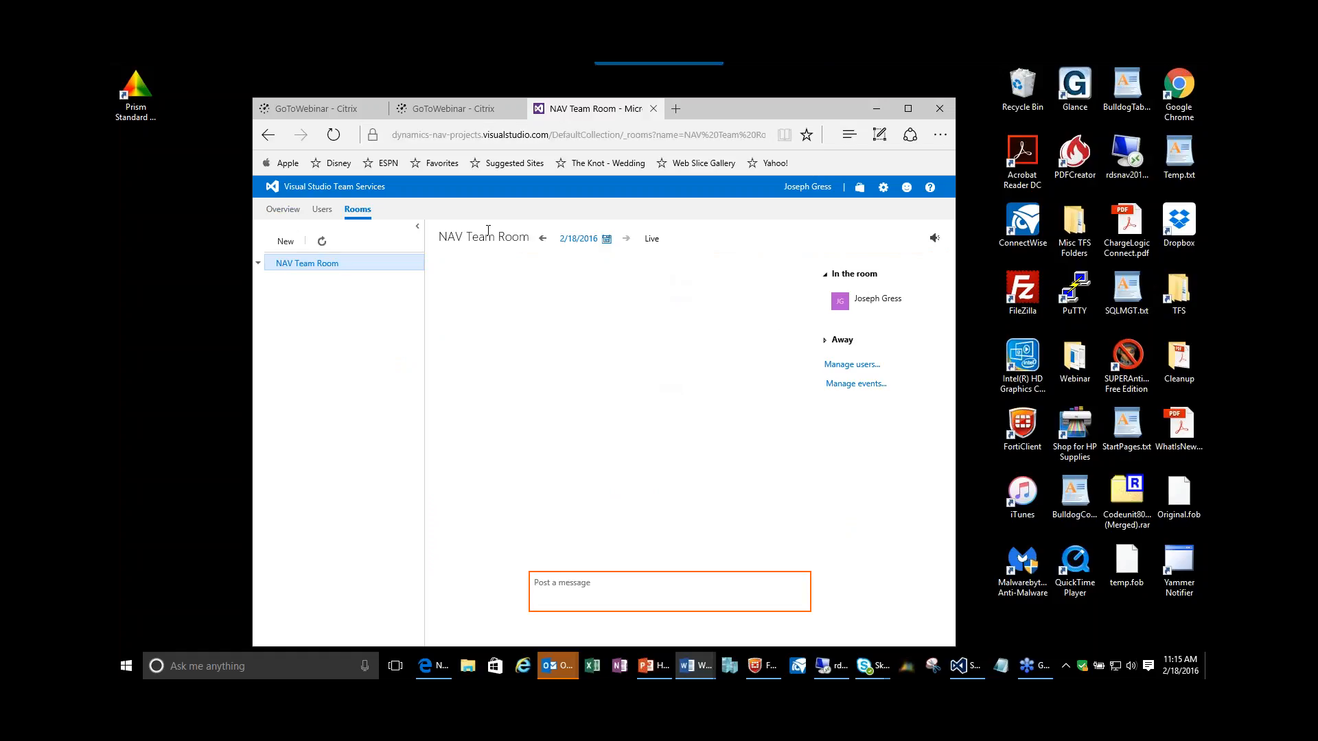
left_click(274, 212)
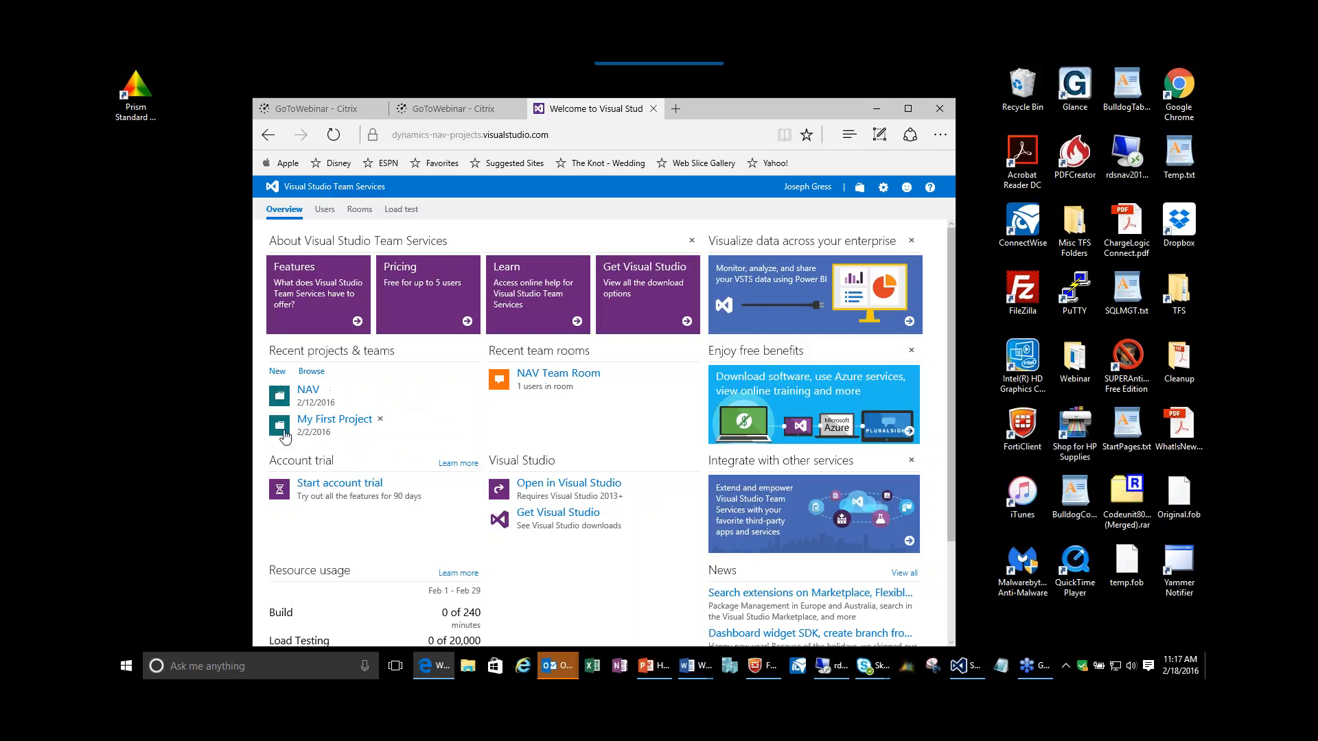
Create a team project named "NAV Devlopment for XYZ Manufacturing" using the Agile process template and Team Foundation Version Control.
left_click(277, 378)
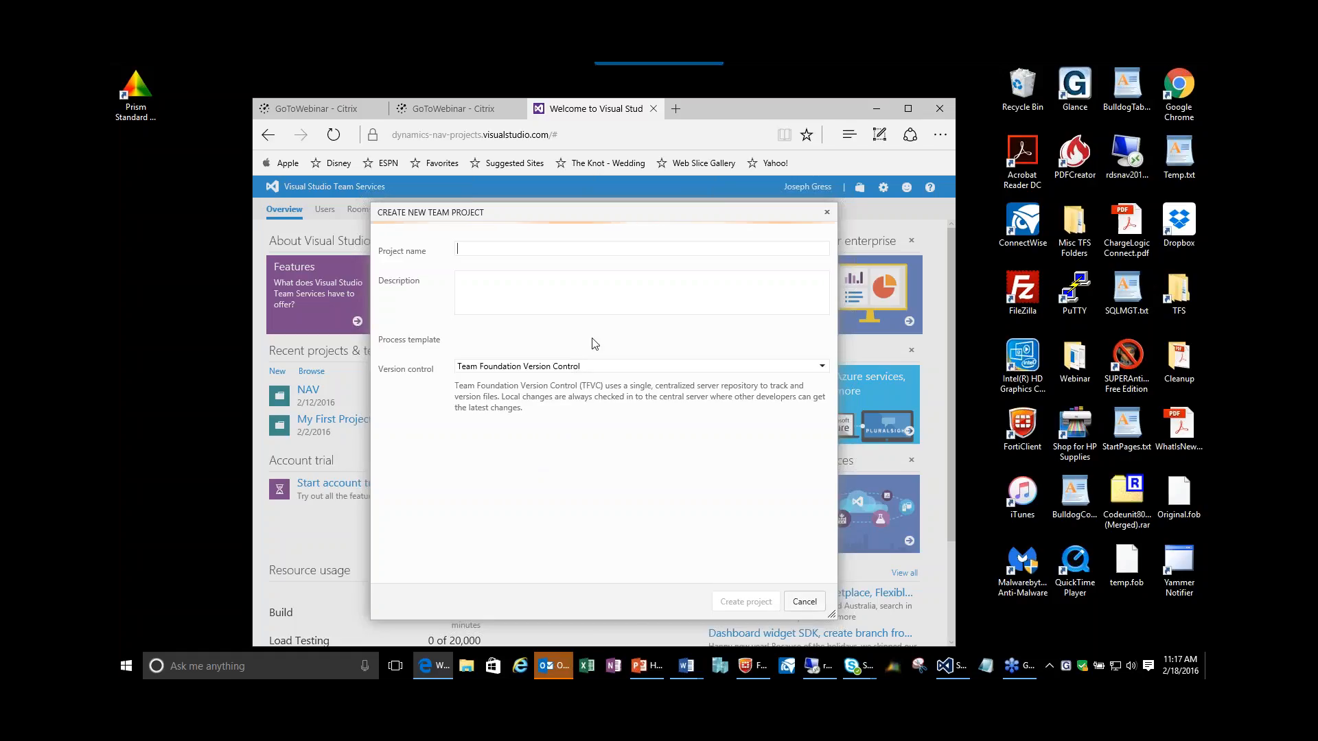
type("NAV D")
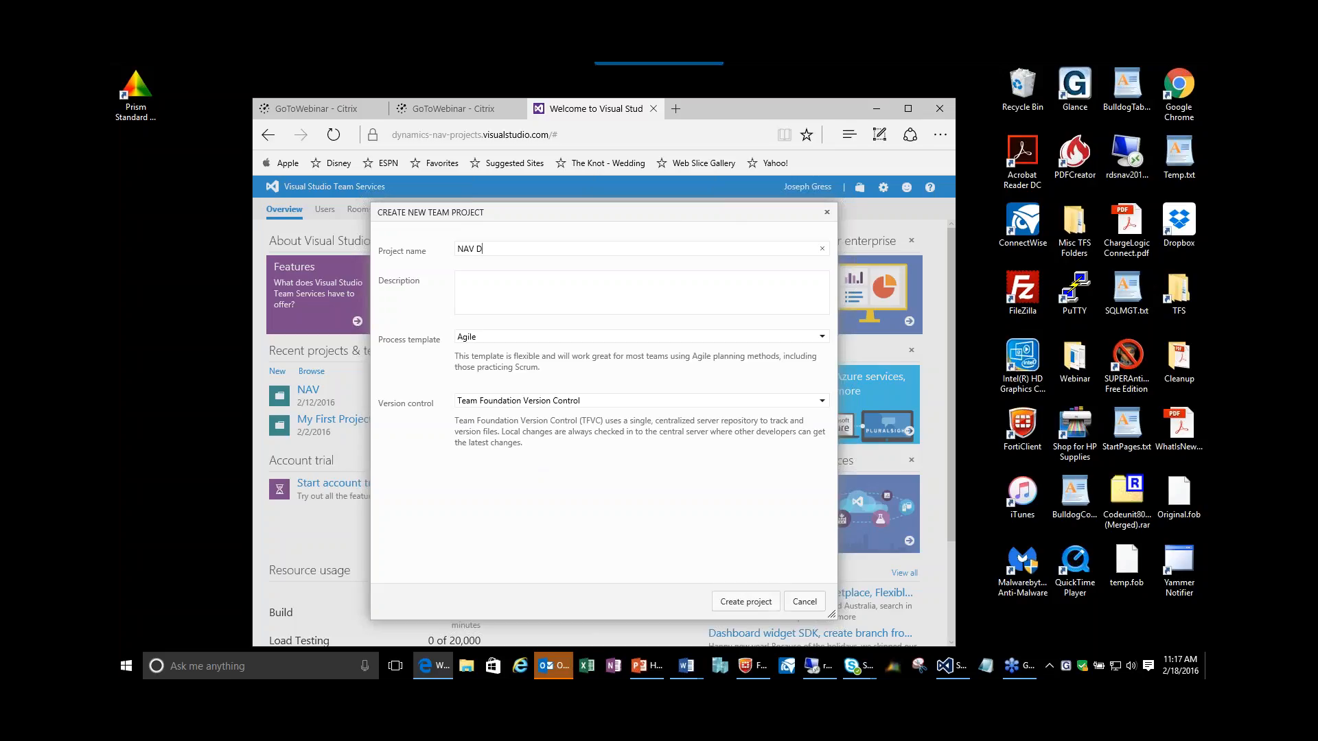
type("evlopment for XYZ  Manufacturing")
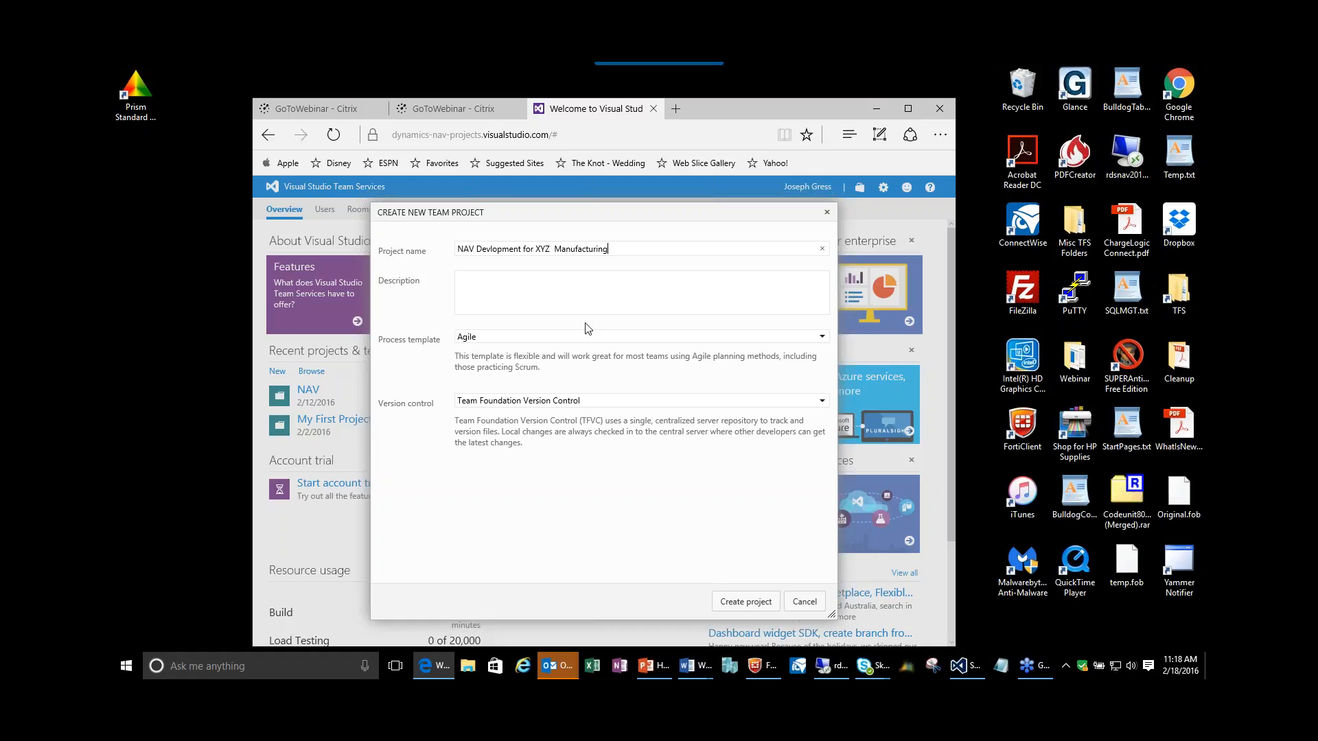
left_click(823, 340)
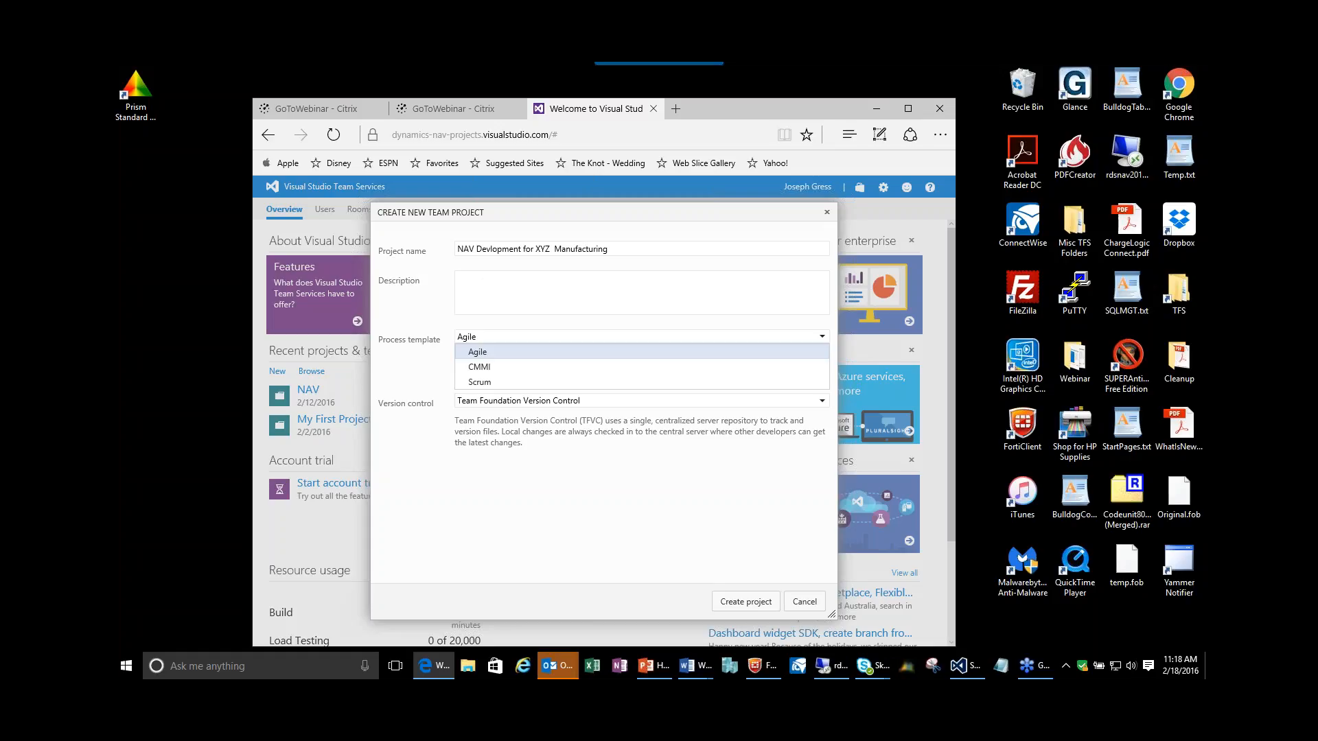
left_click(817, 350)
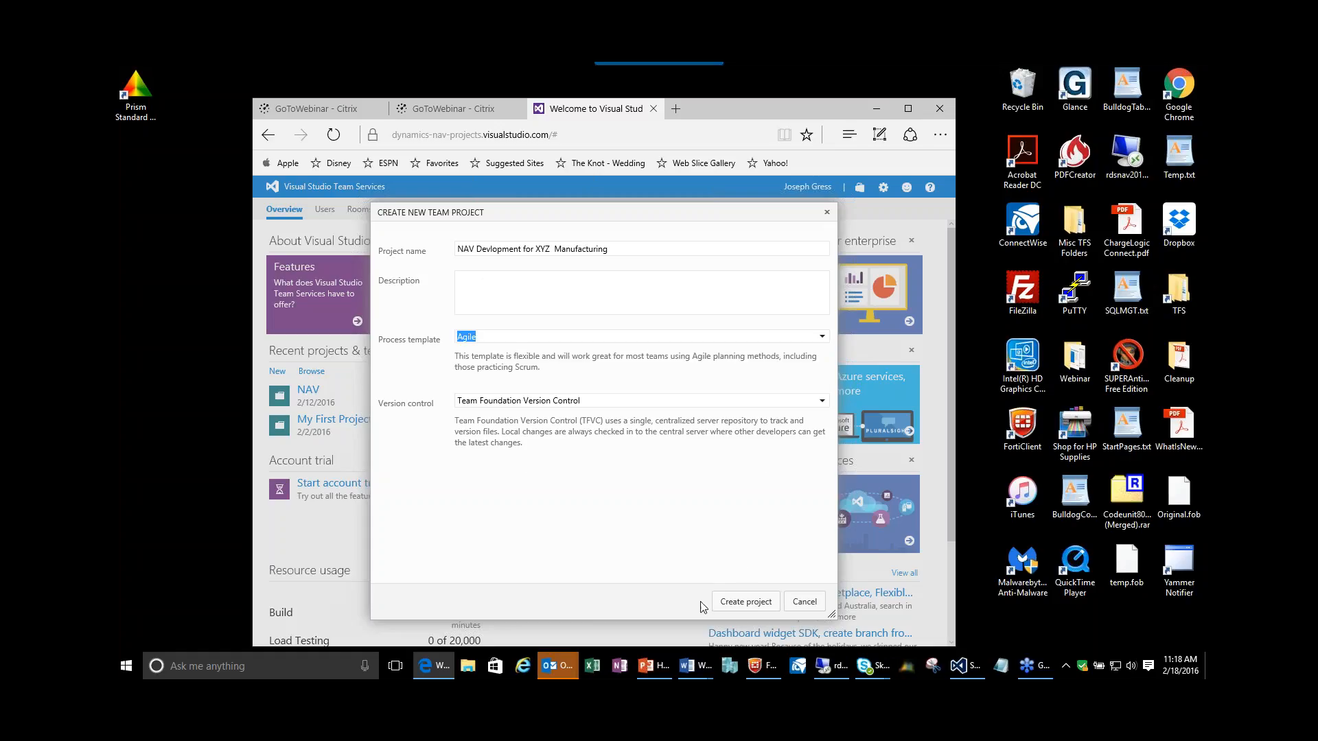
left_click(755, 602)
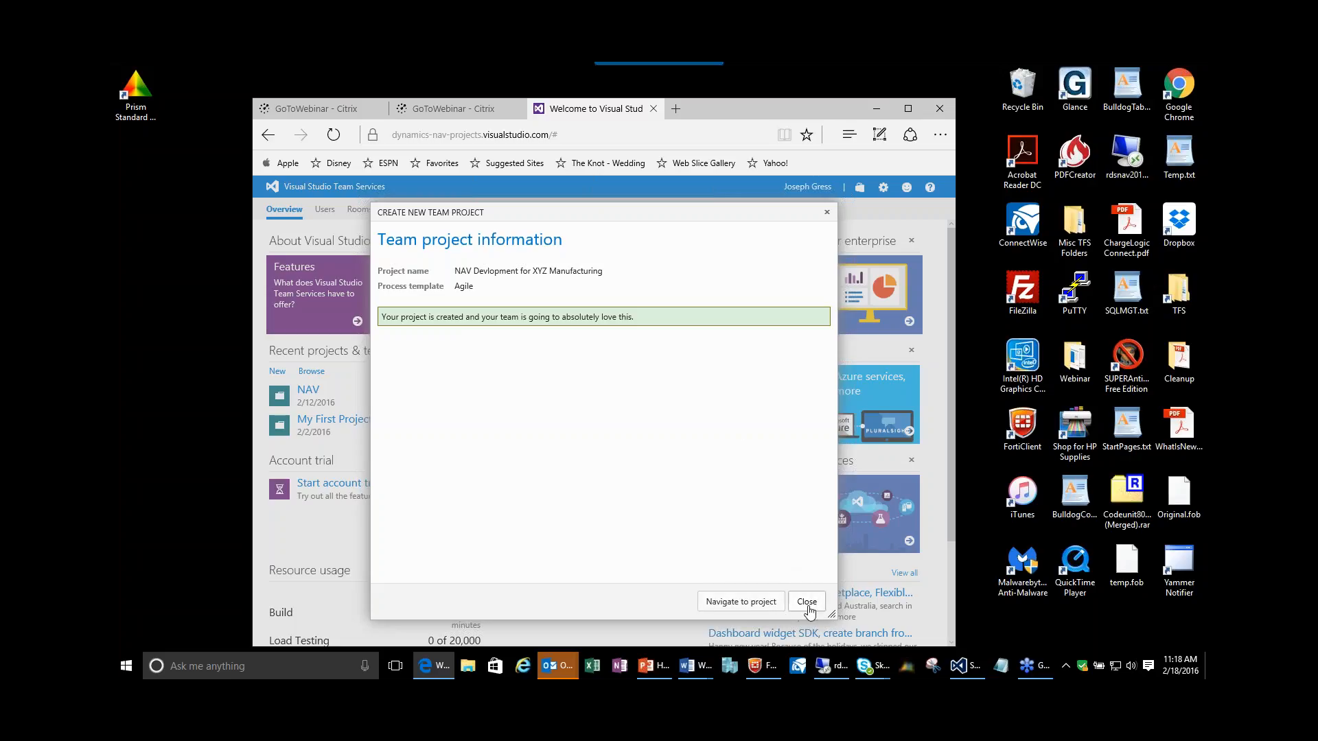
left_click(807, 603)
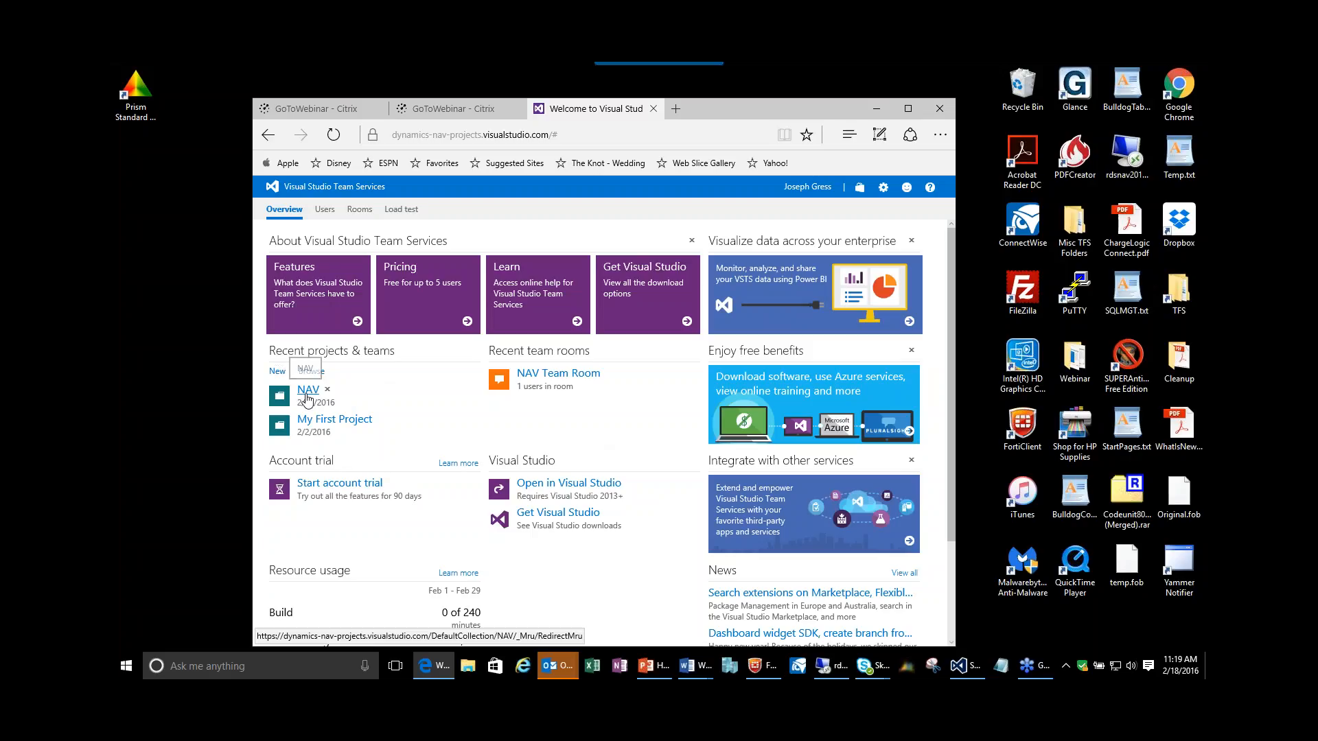
Open the existing NAV team project's dashboard and launch the project in Visual Studio, allowing the app switch.
left_click(307, 392)
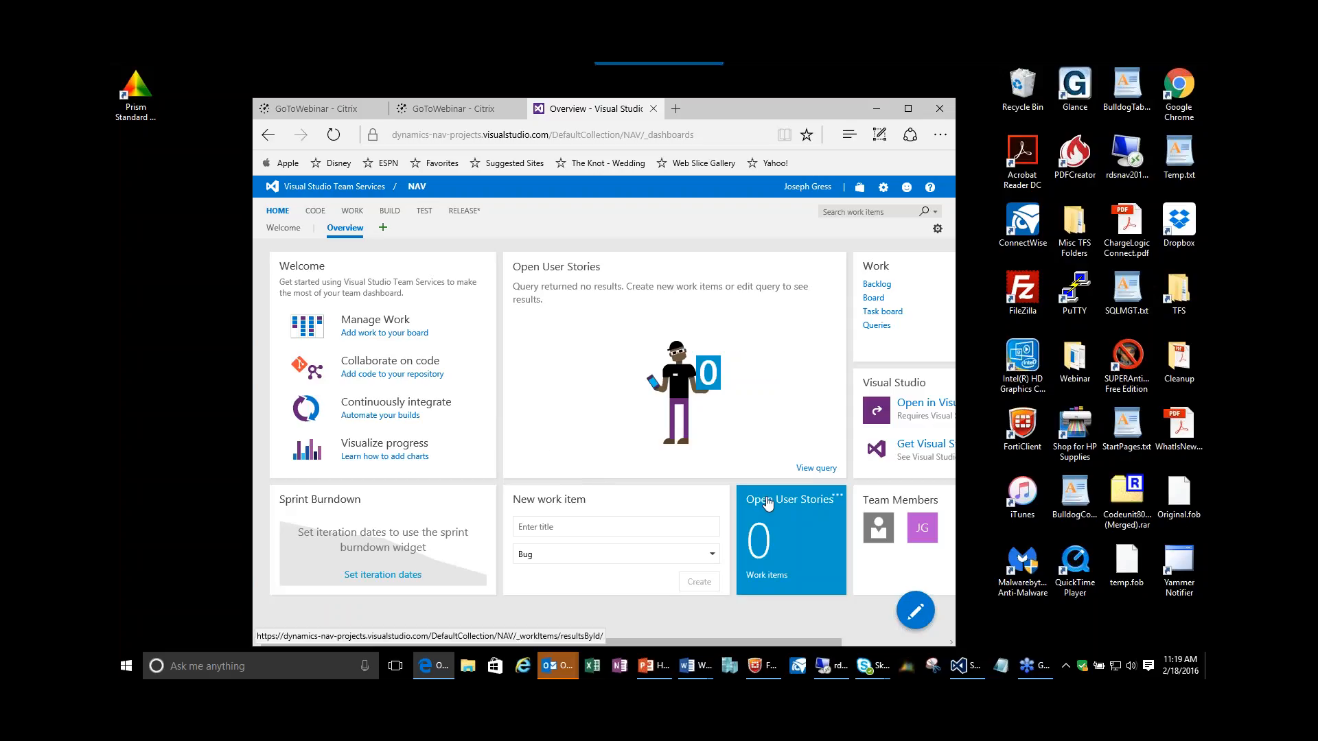
left_click(909, 109)
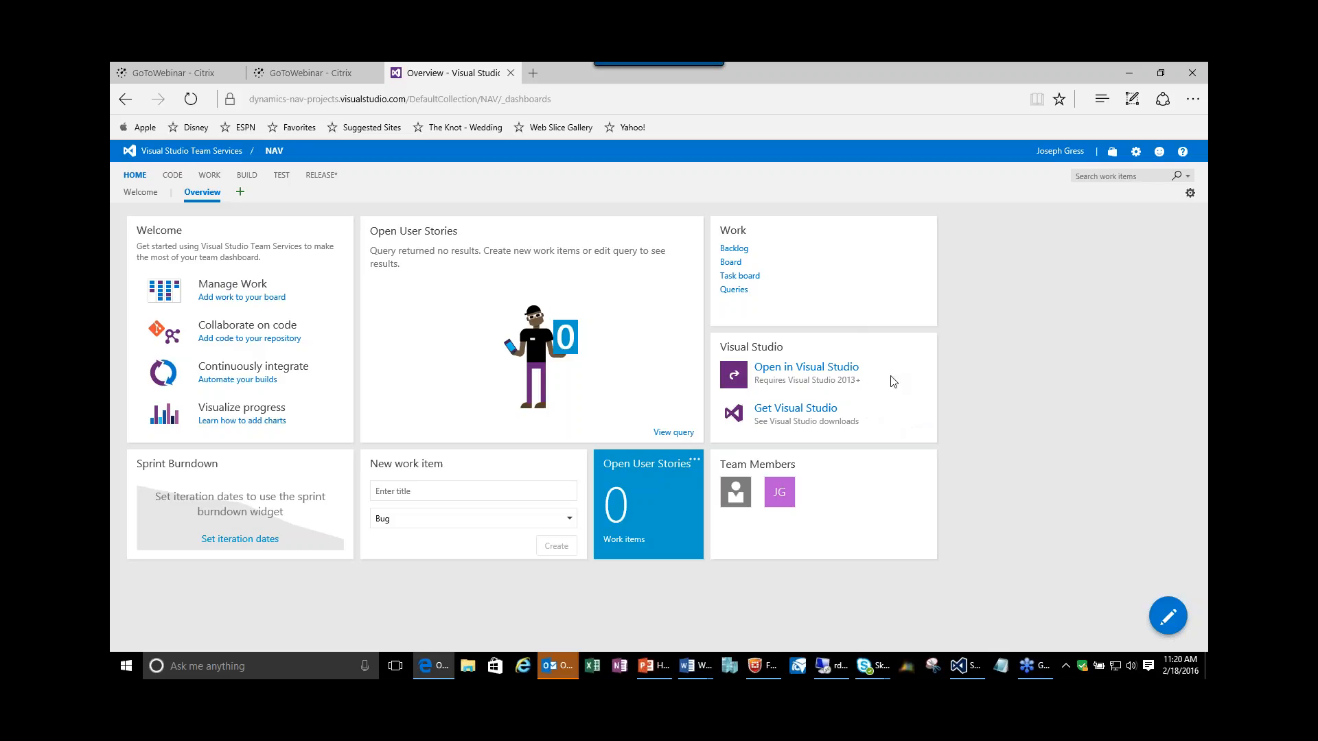
left_click(805, 371)
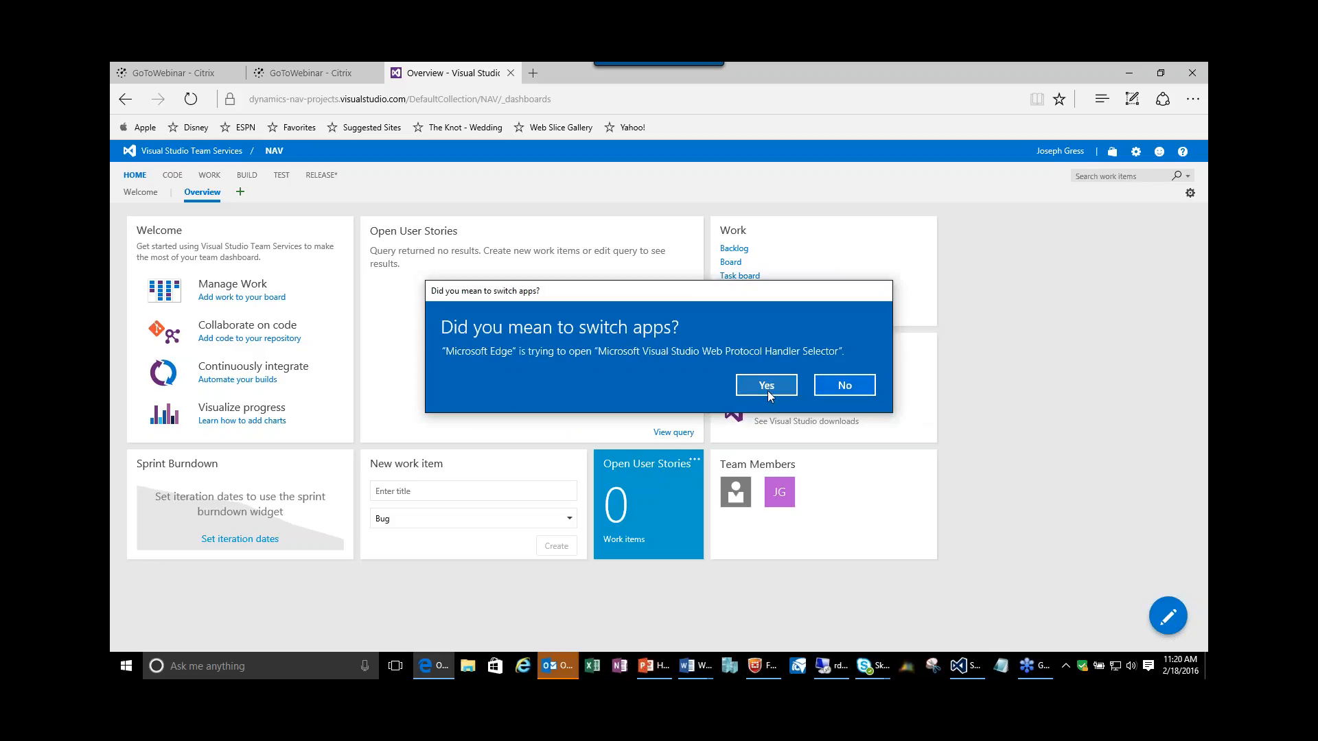
left_click(766, 385)
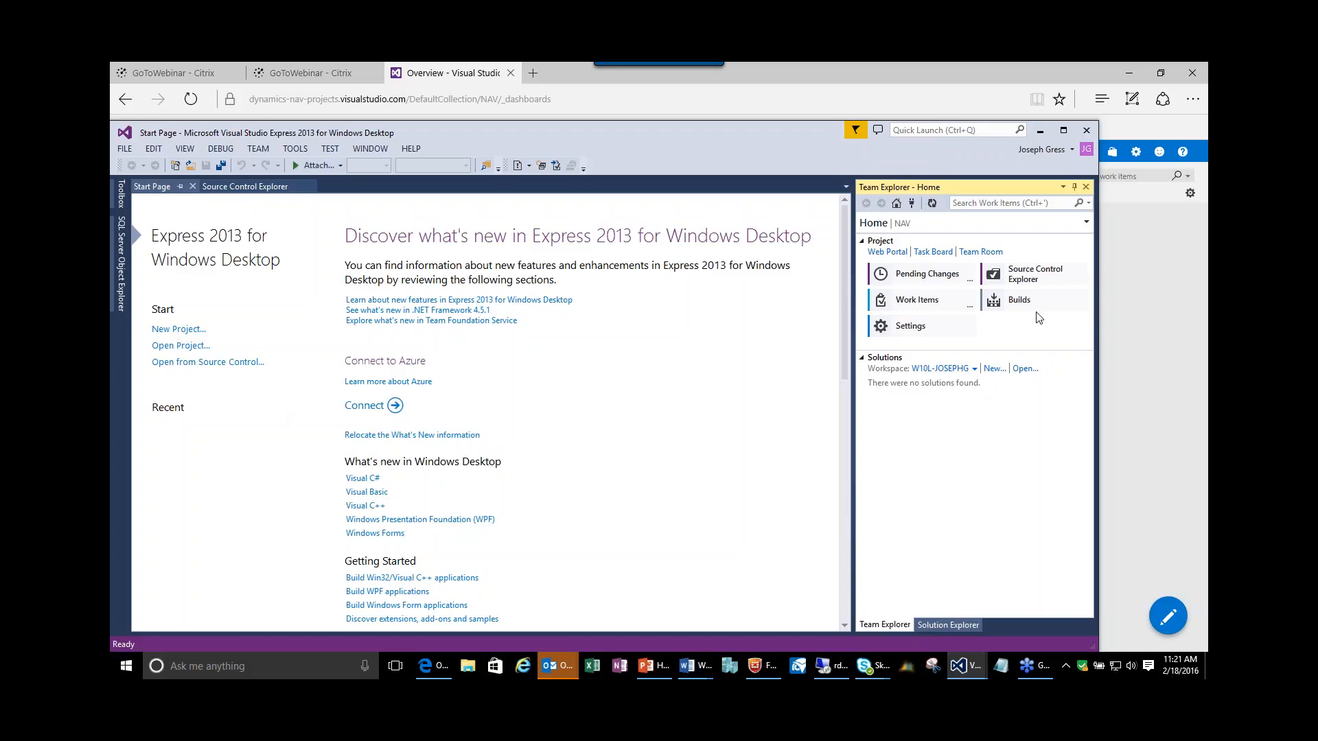
Open Source Control Explorer and compare the folders of the NAV and NAV Devlopment for XYZ Manufacturing projects.
left_click(1030, 282)
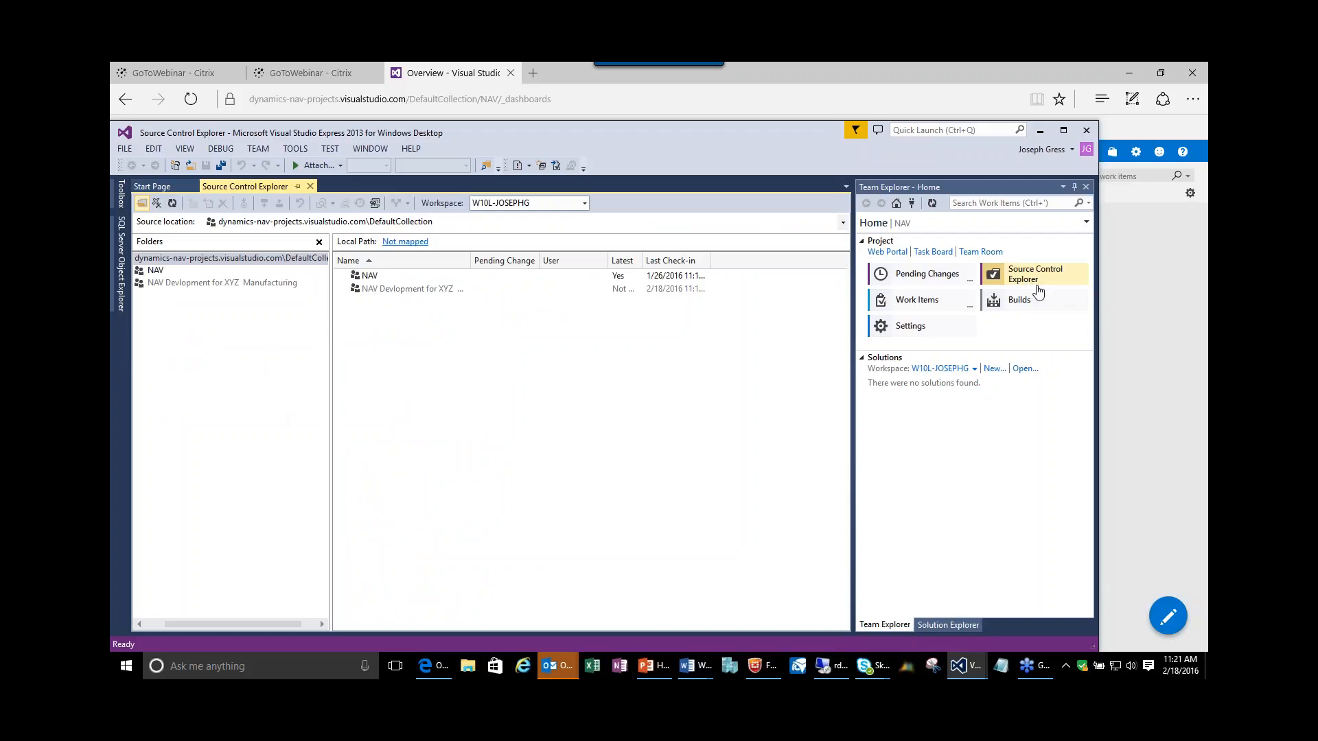
left_click(156, 272)
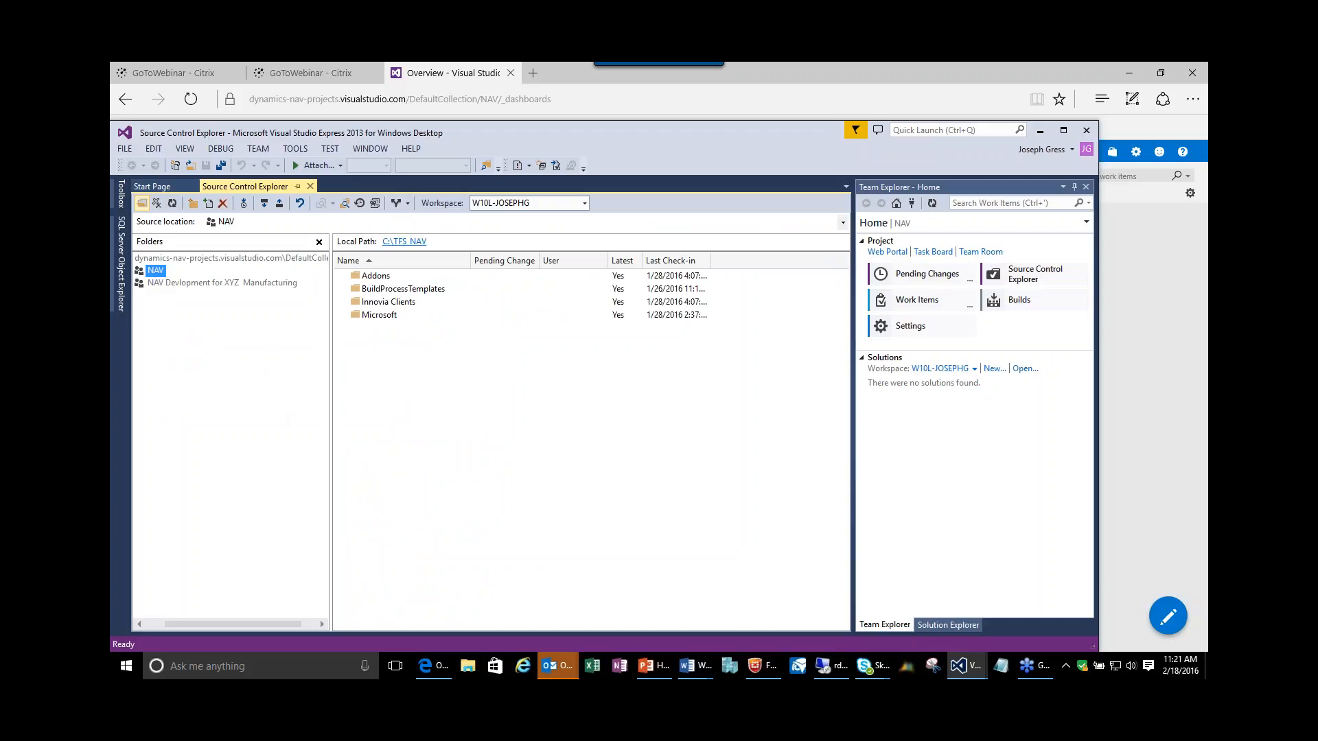
left_click(198, 285)
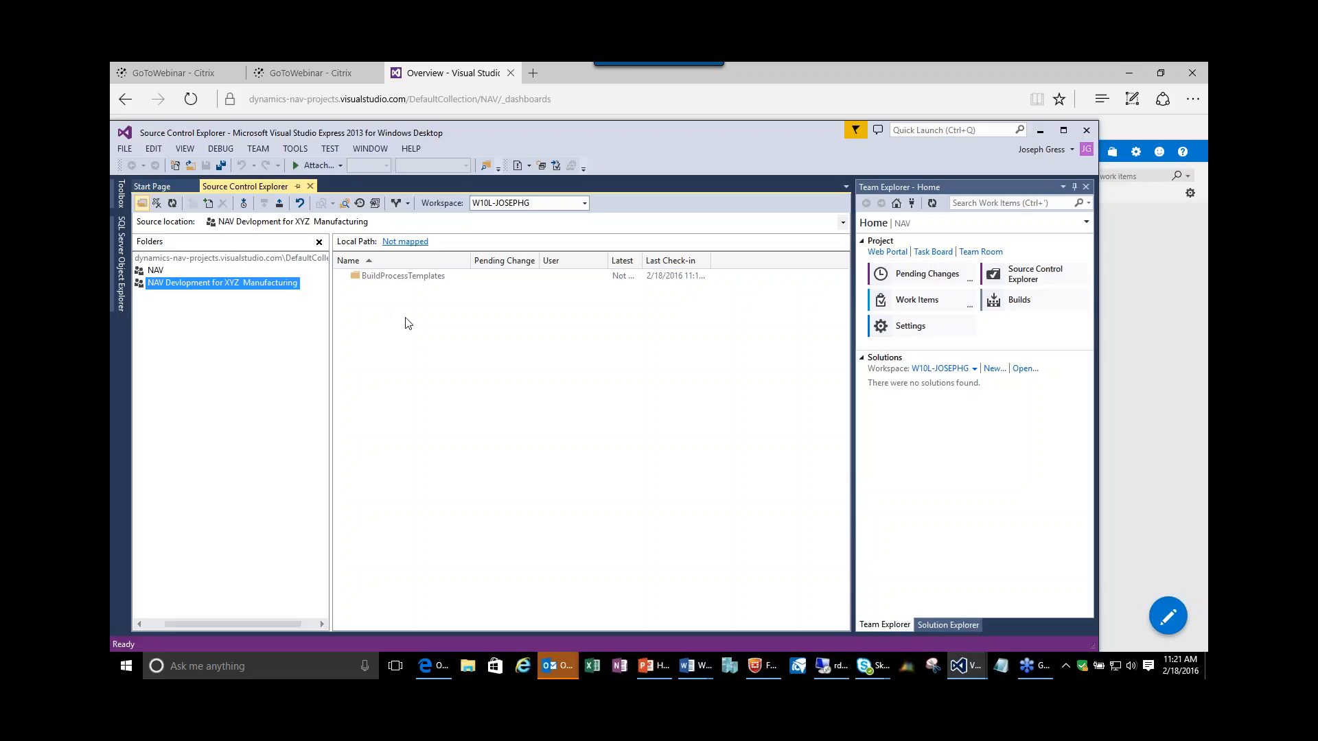
left_click(154, 271)
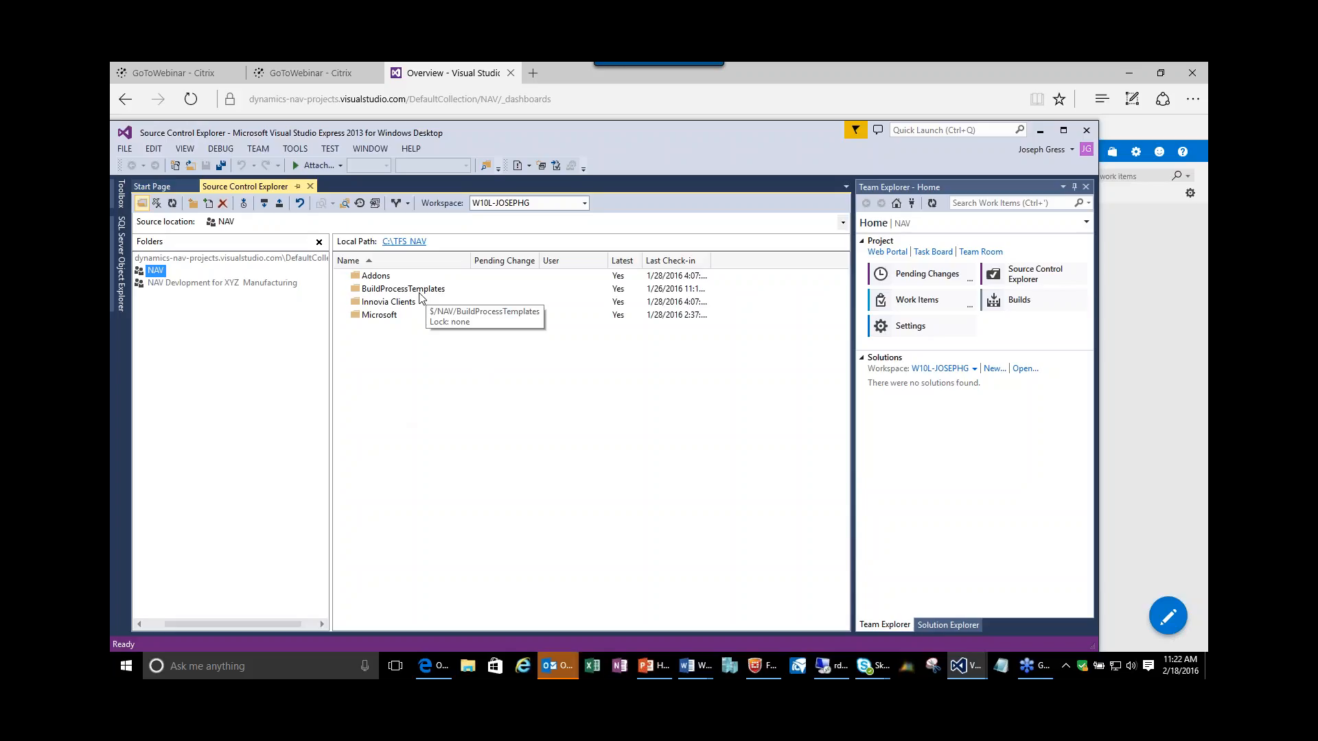
Browse the NAV project's source control tree down to the Microsoft/NA/2016/9.0 folder.
double_click(365, 320)
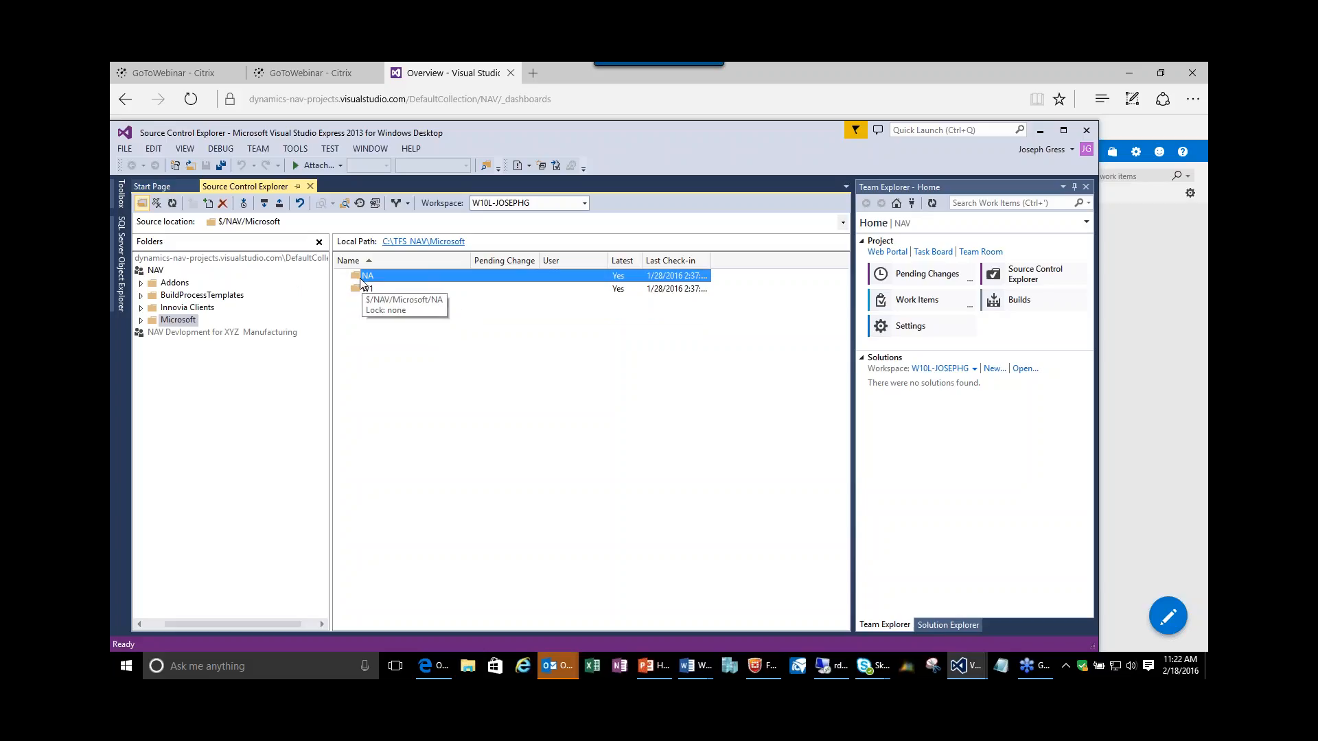
double_click(358, 281)
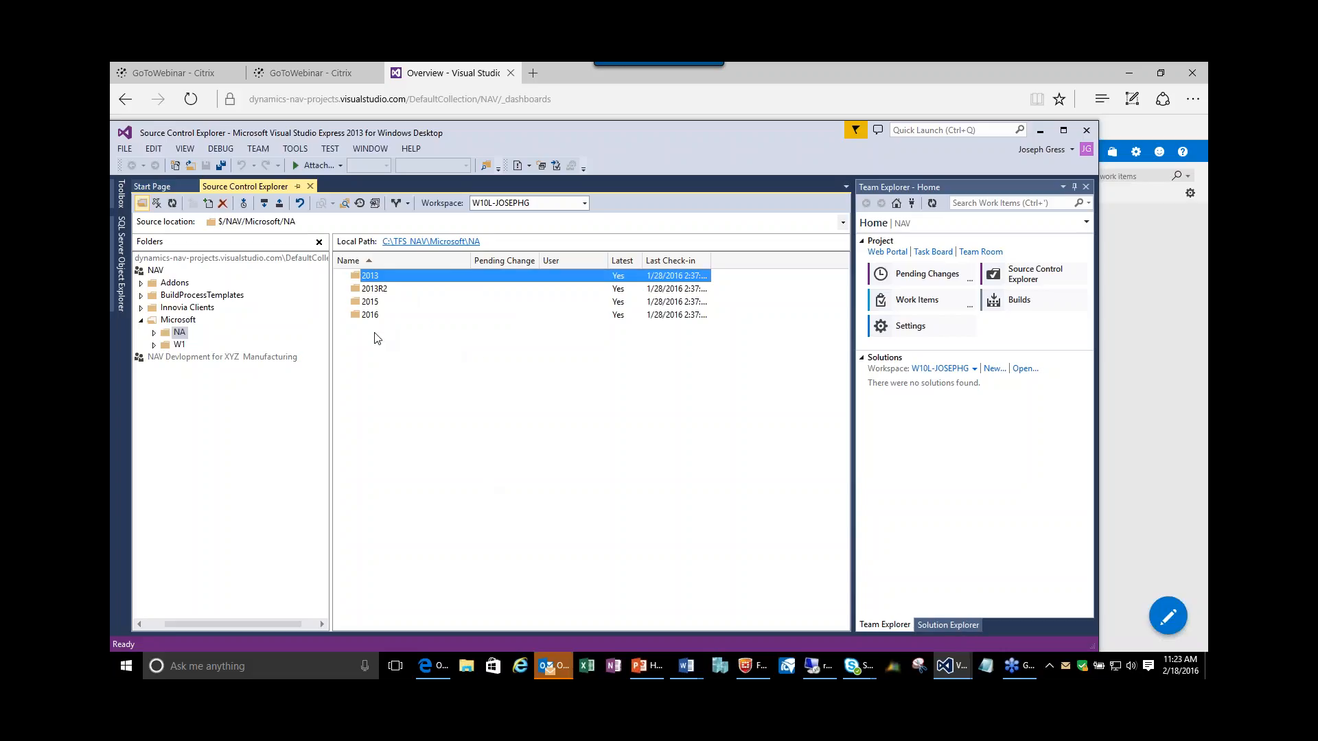
double_click(364, 314)
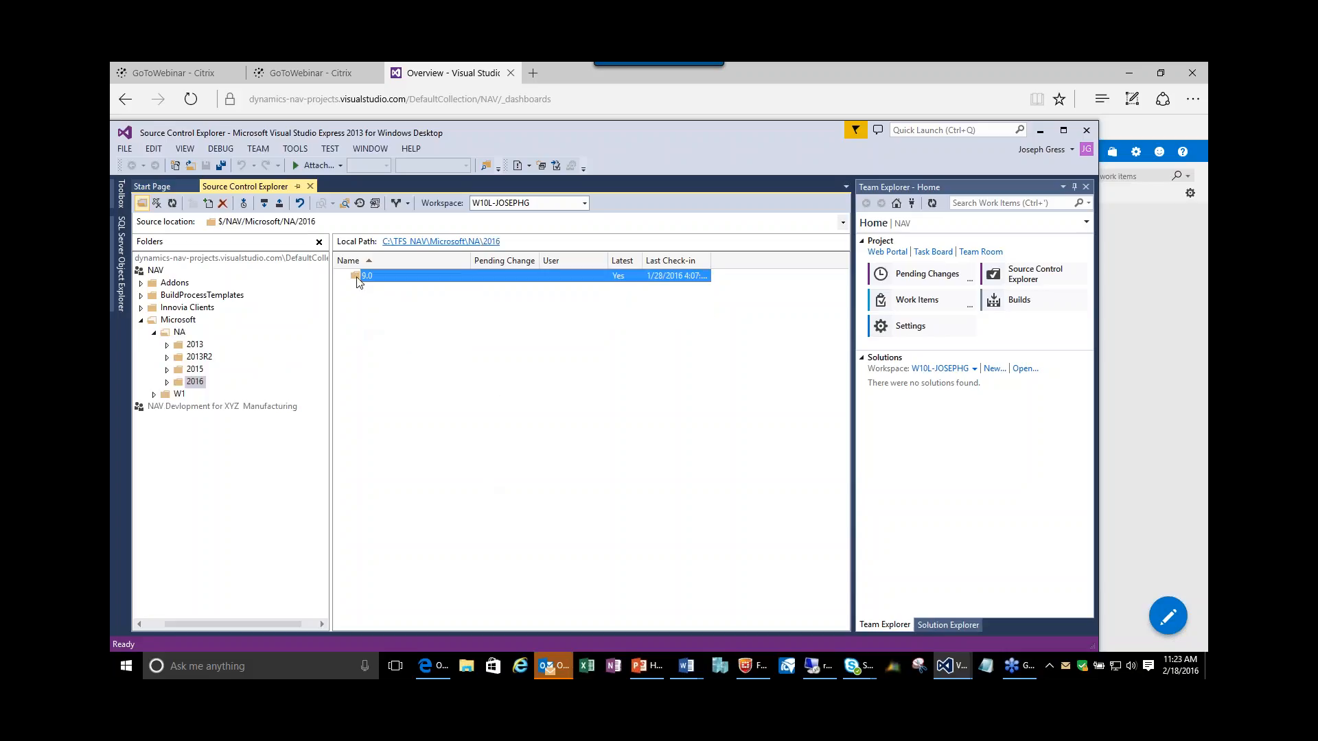
double_click(362, 276)
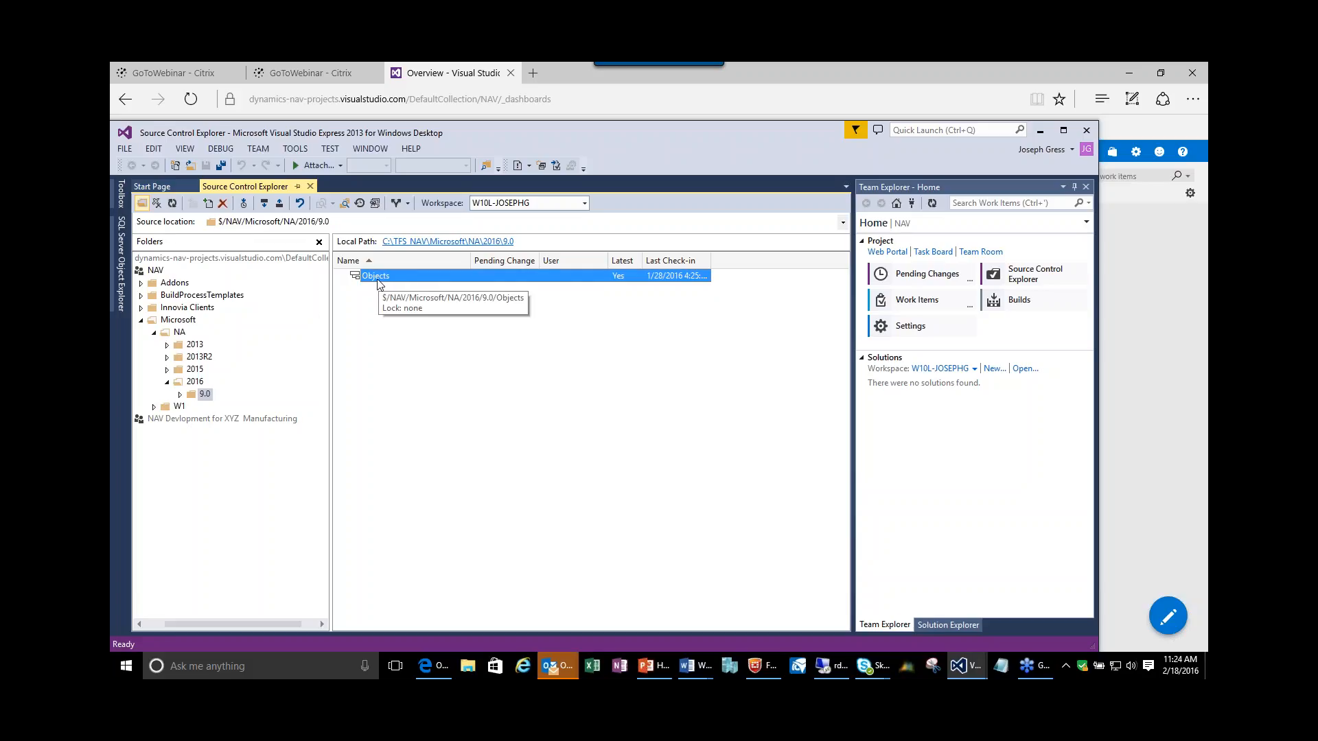
View the history of the Objects branch, examine the NAV 2016 and Cumulative Update 1 changesets, and close the history.
right_click(379, 281)
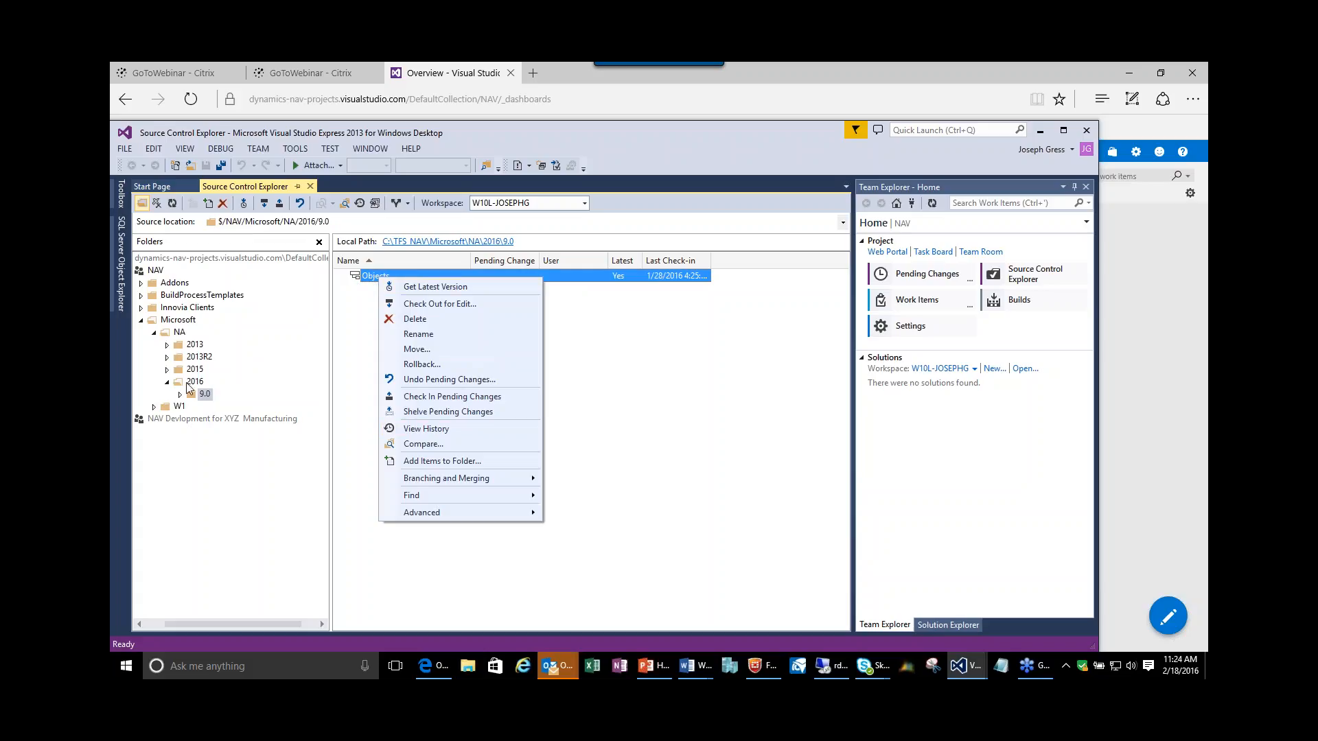
left_click(426, 431)
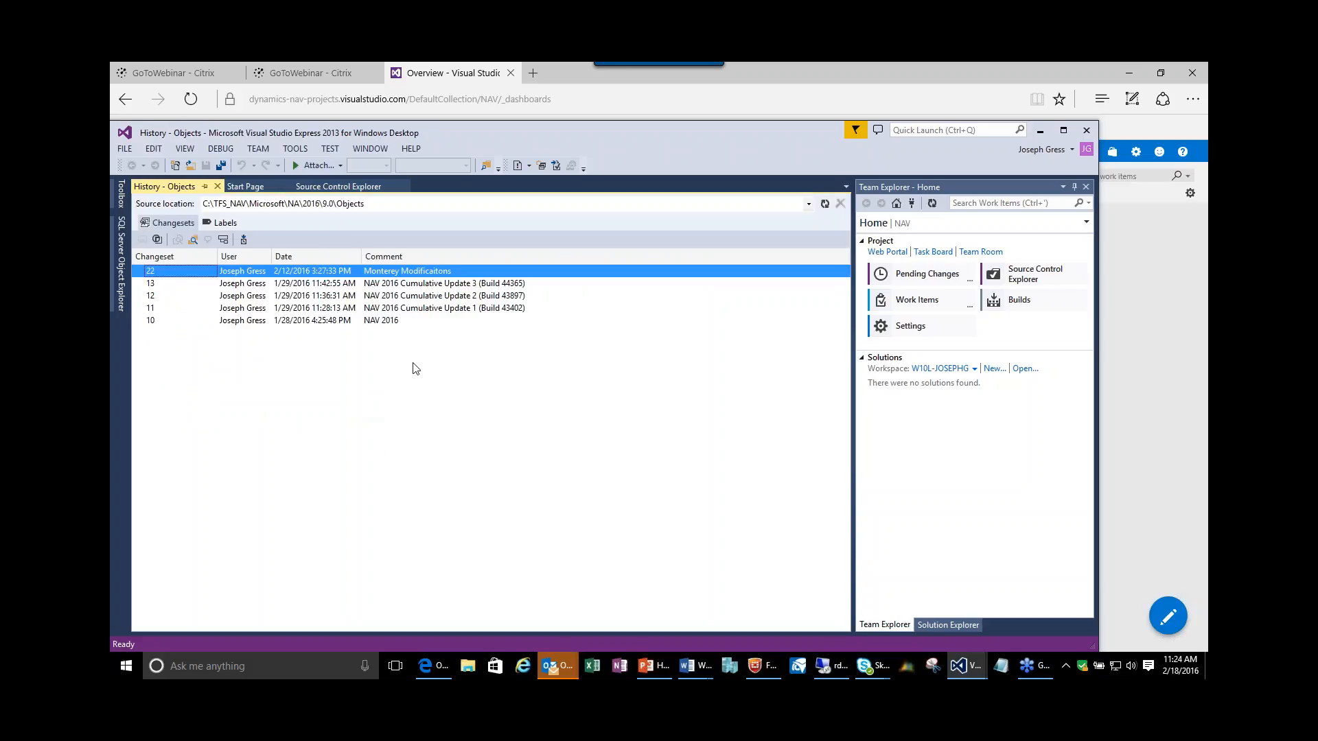
left_click(383, 324)
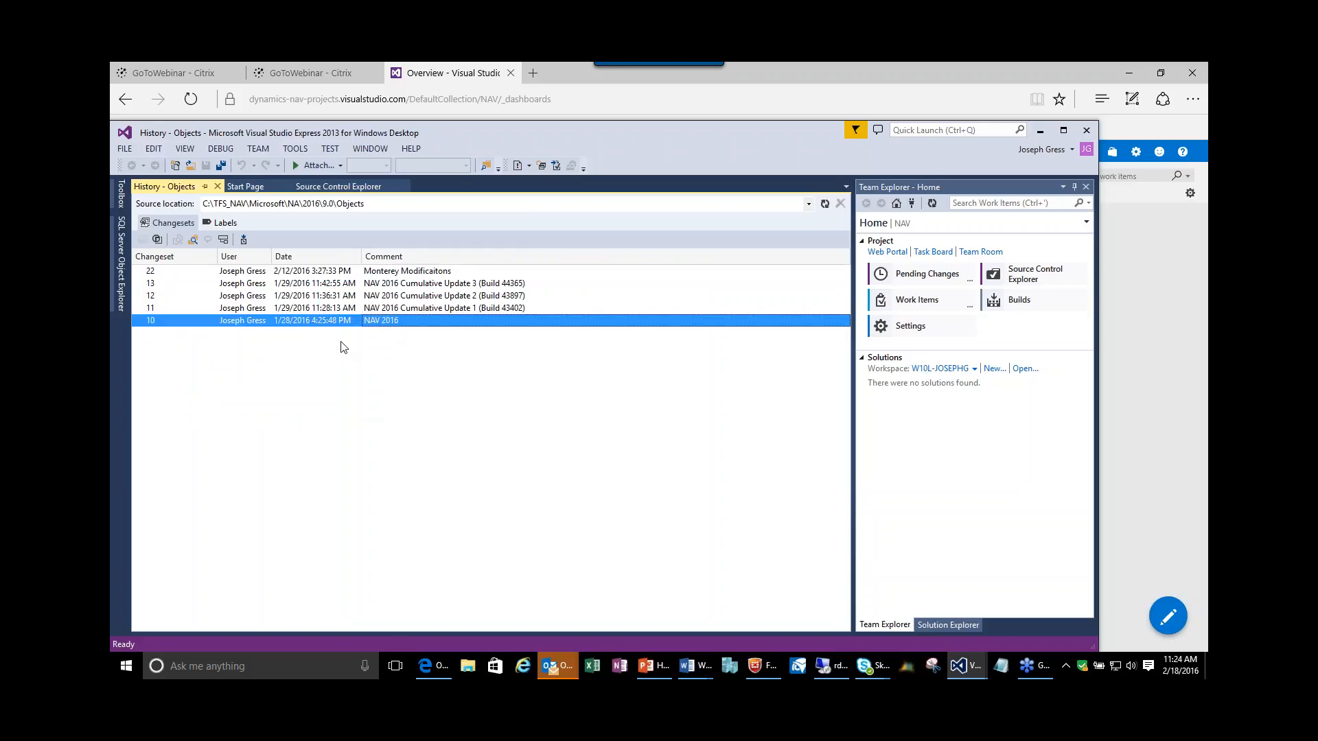
left_click(402, 310)
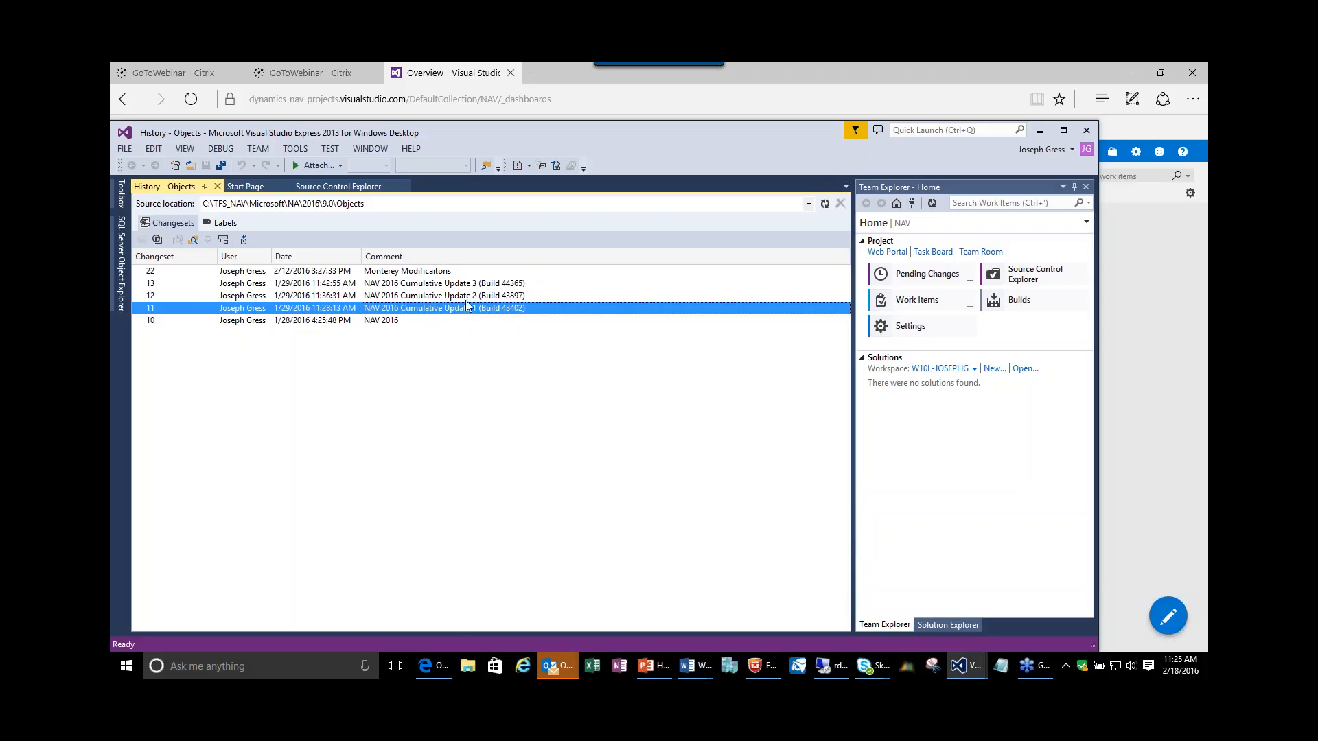
left_click(217, 186)
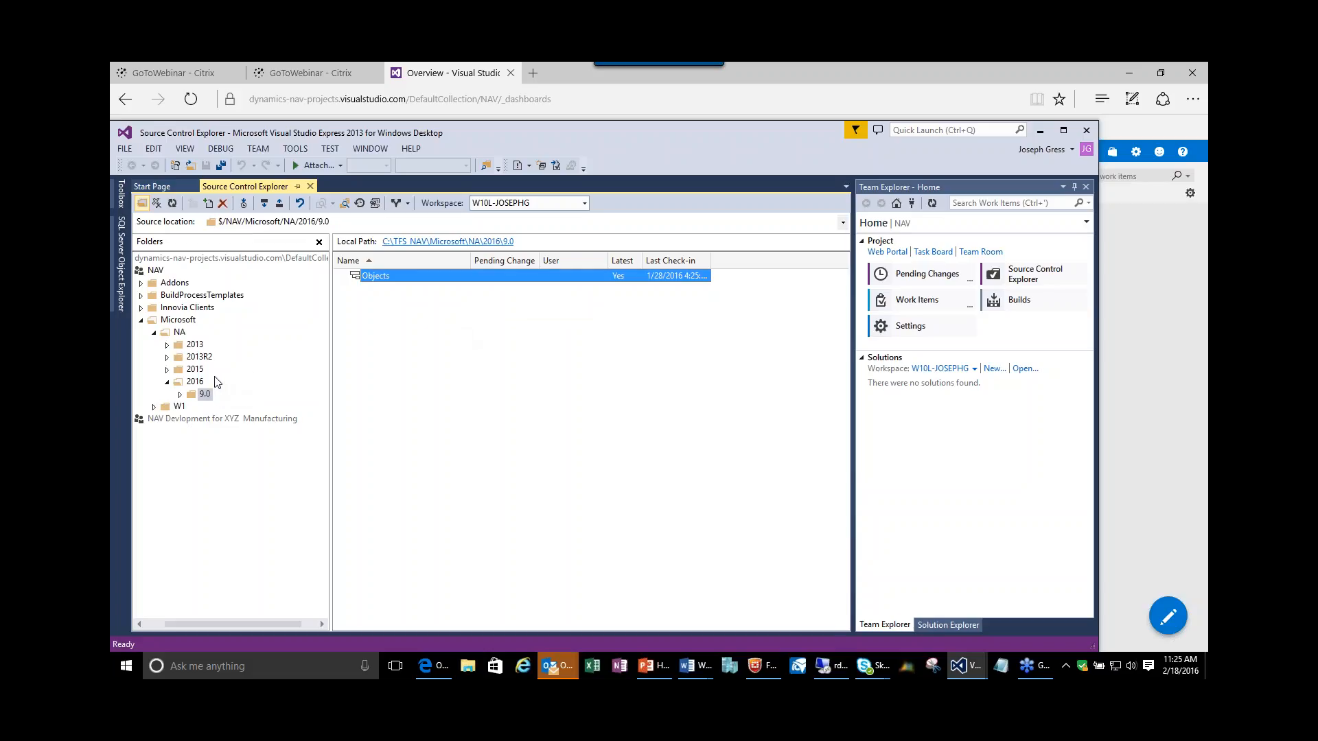
Add a new folder named 2017 under Microsoft/NA in the NAV project.
left_click(167, 384)
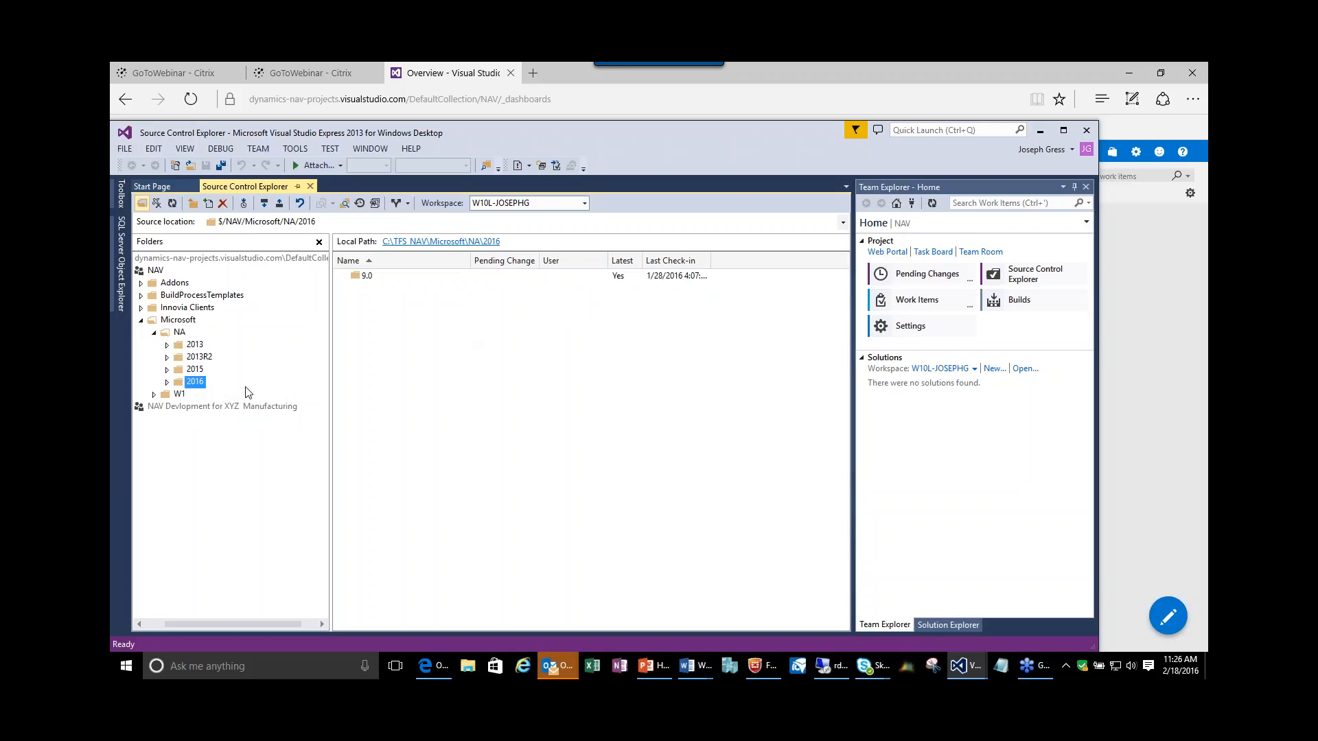
left_click(179, 333)
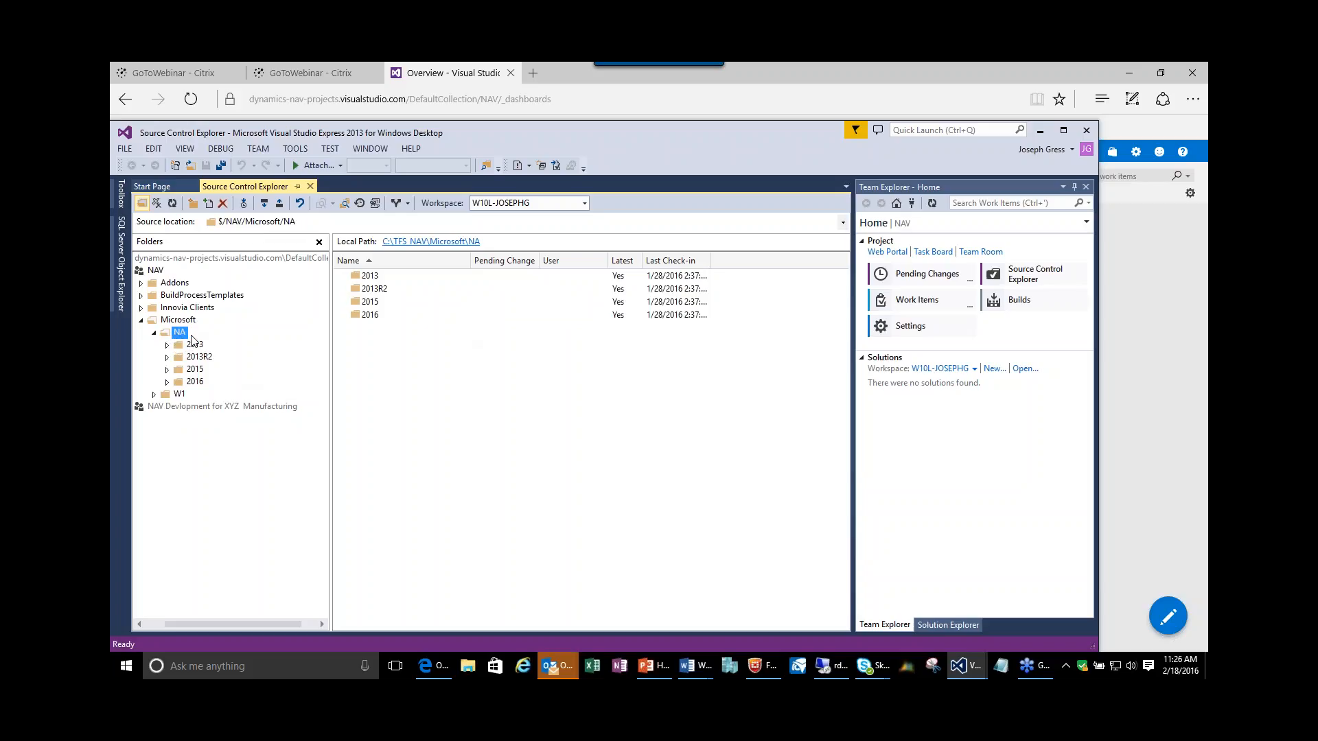
left_click(193, 206)
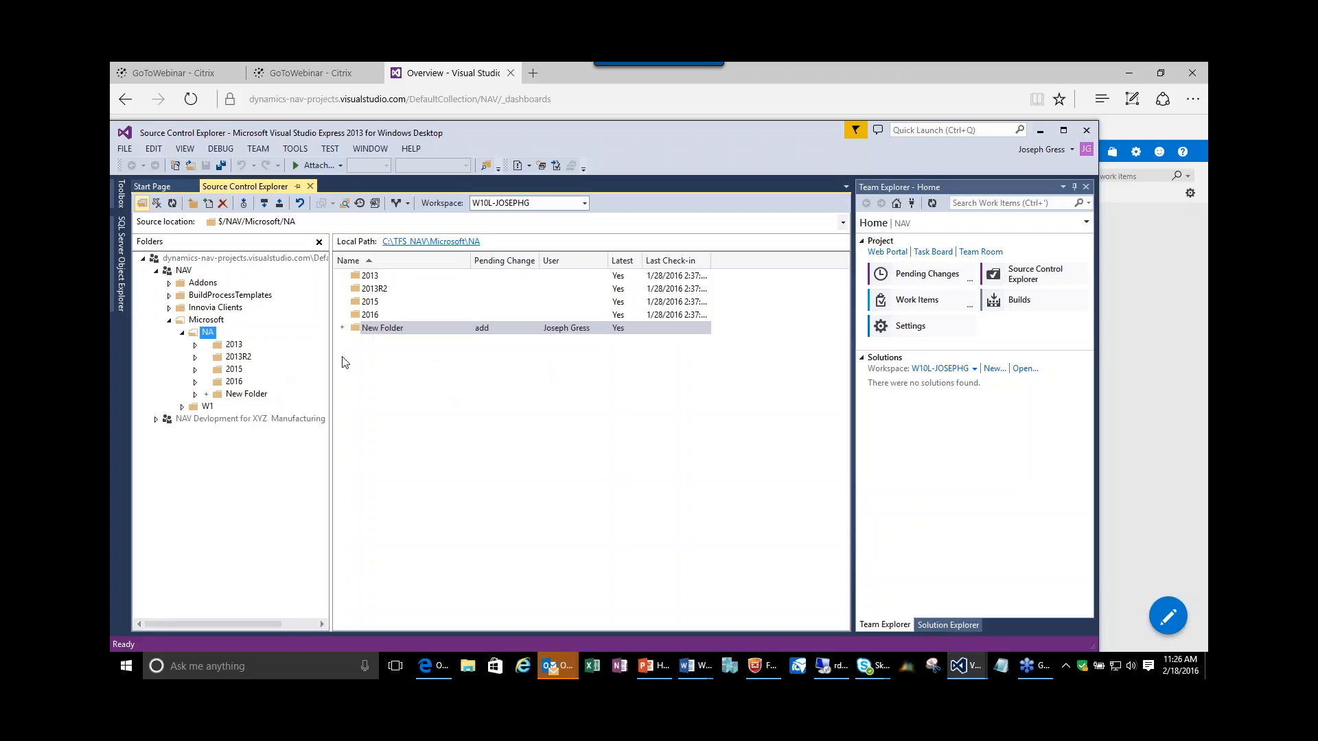
left_click(247, 394)
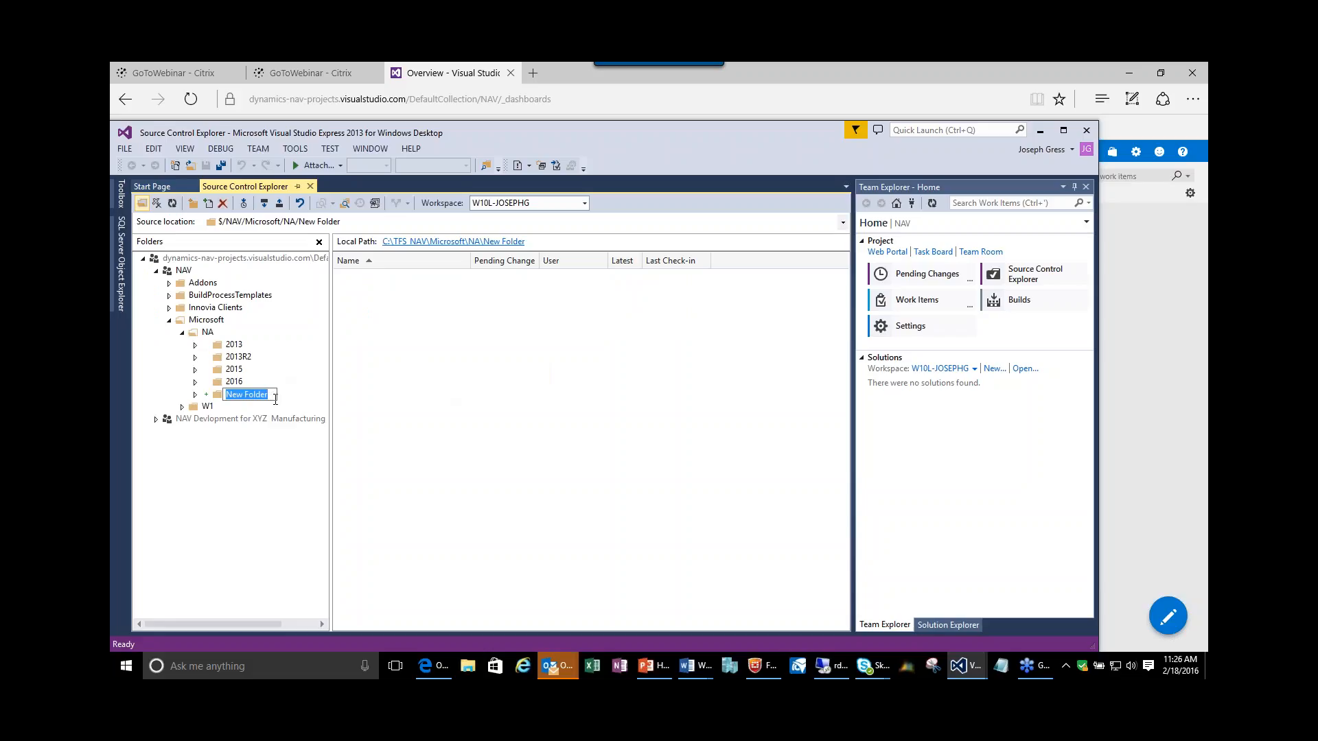
type("2017")
key("Return")
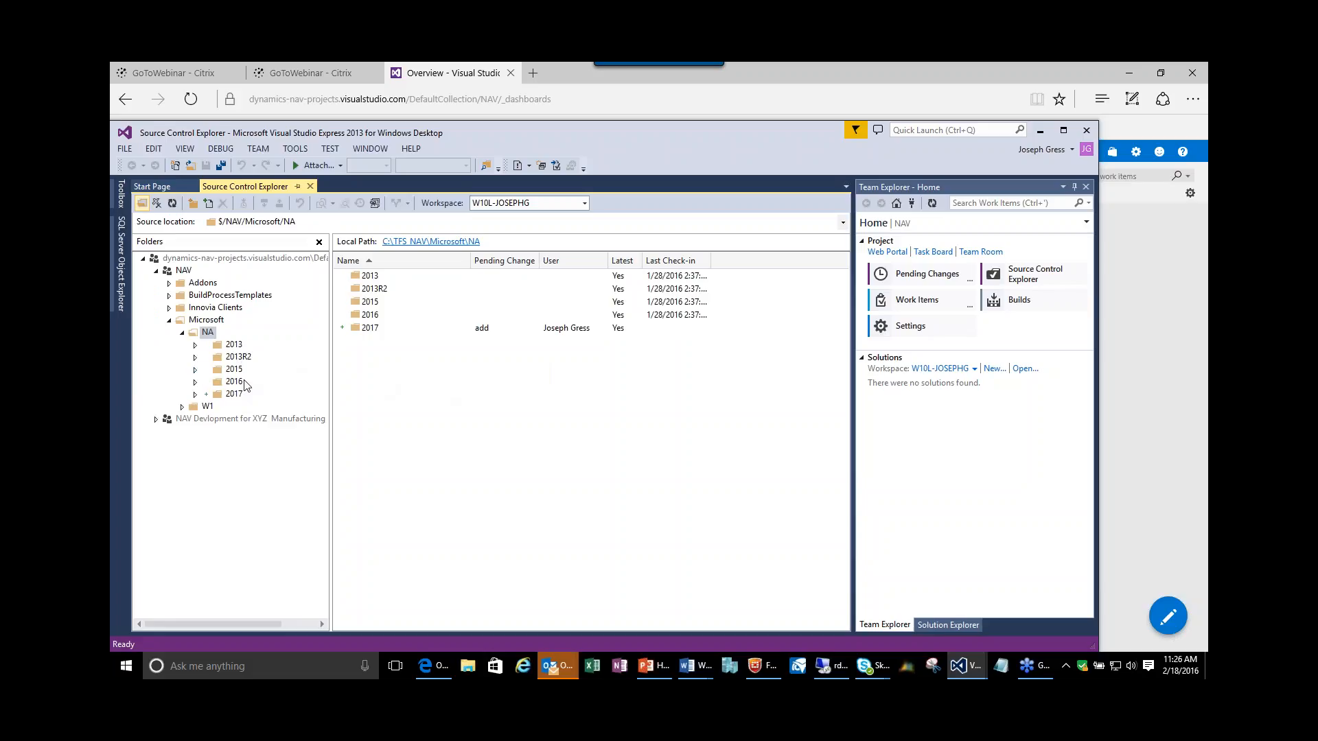
Browse the NAV project's Addons folder in source control, viewing Lanham with its E-Ship and WMS subfolders, and collapse it again.
left_click(169, 320)
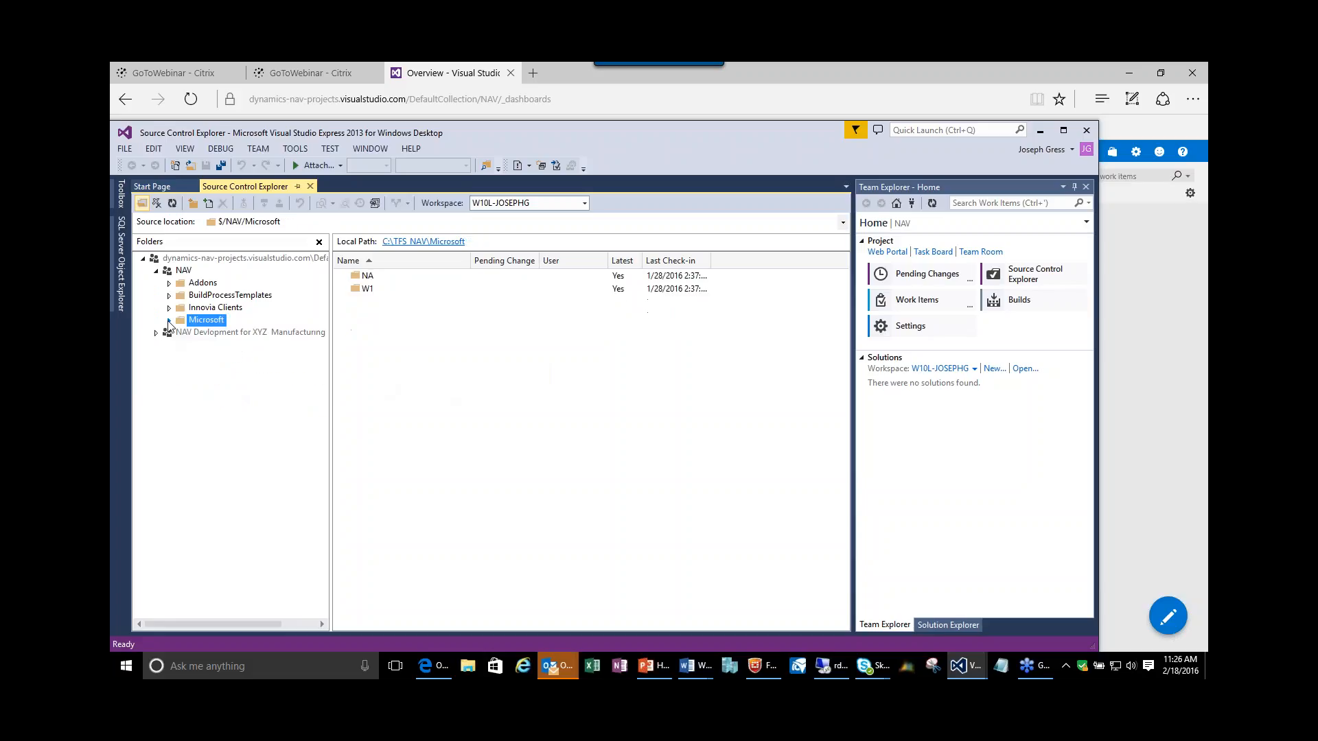
left_click(170, 285)
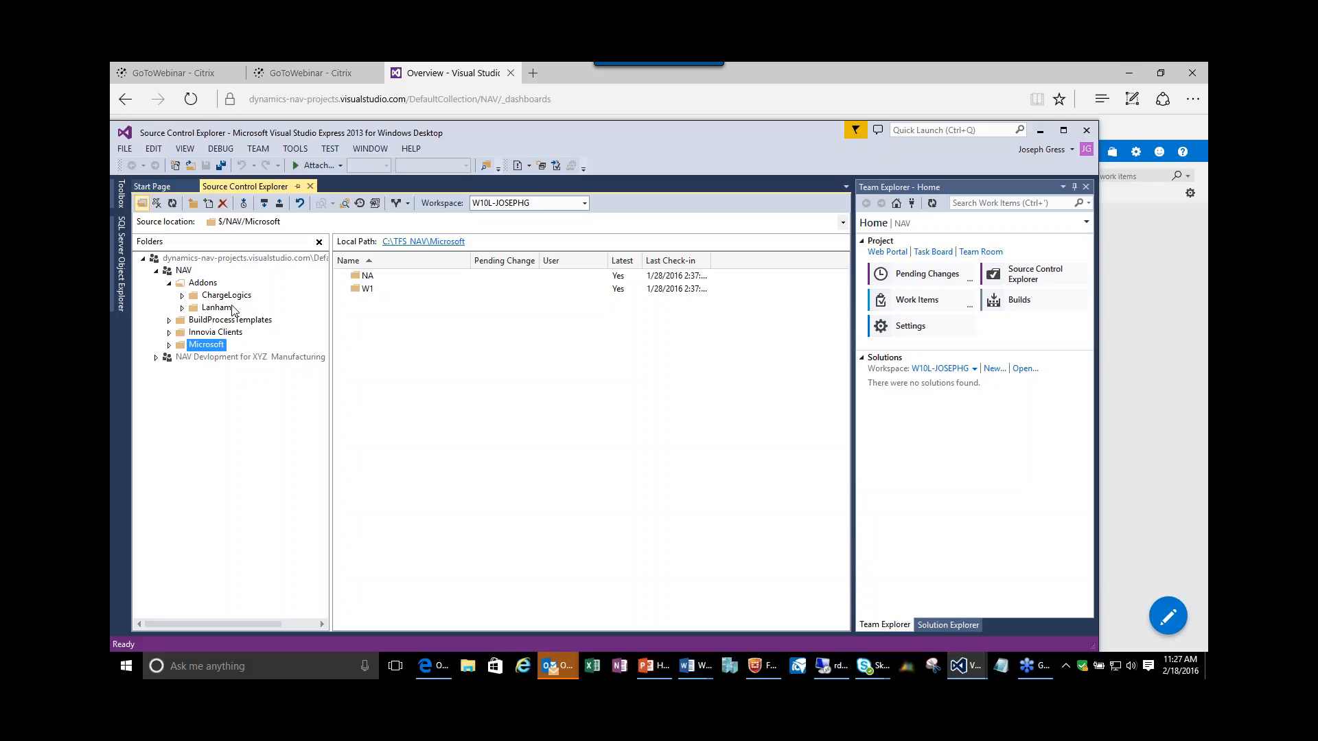
left_click(182, 308)
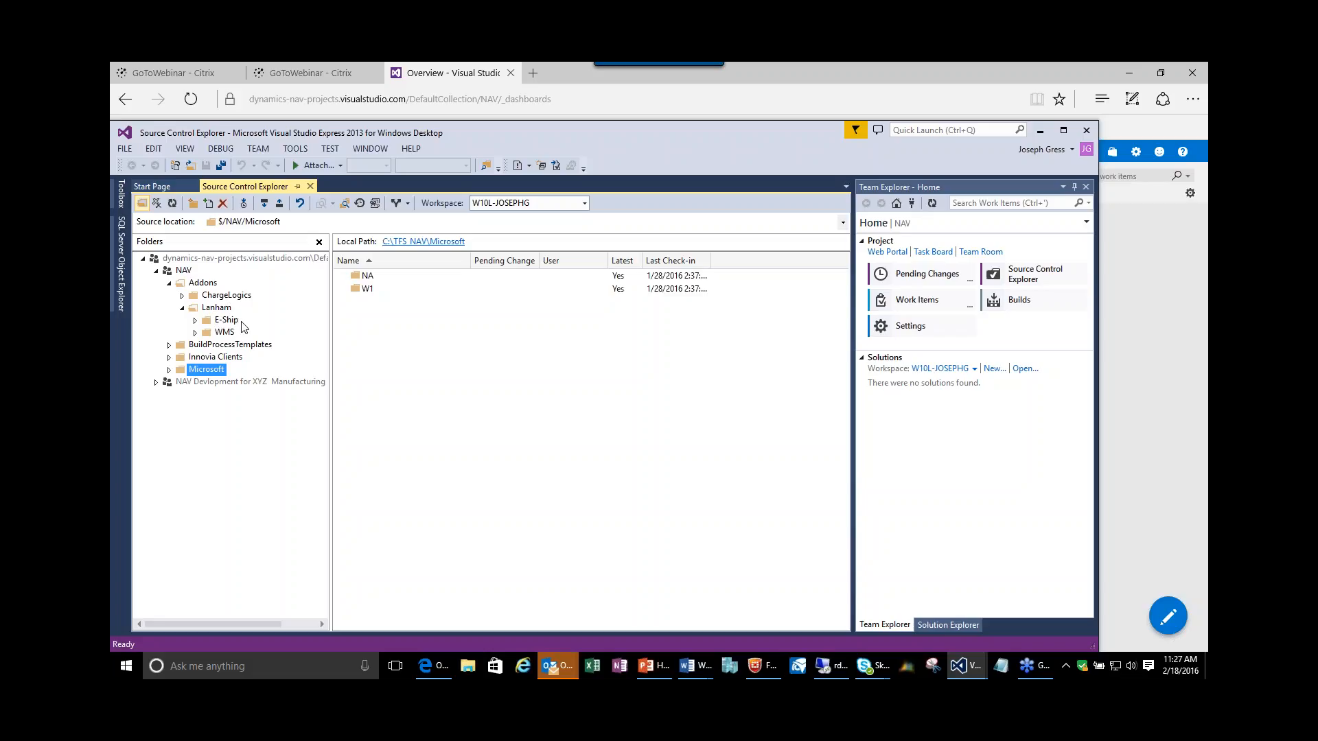
left_click(195, 332)
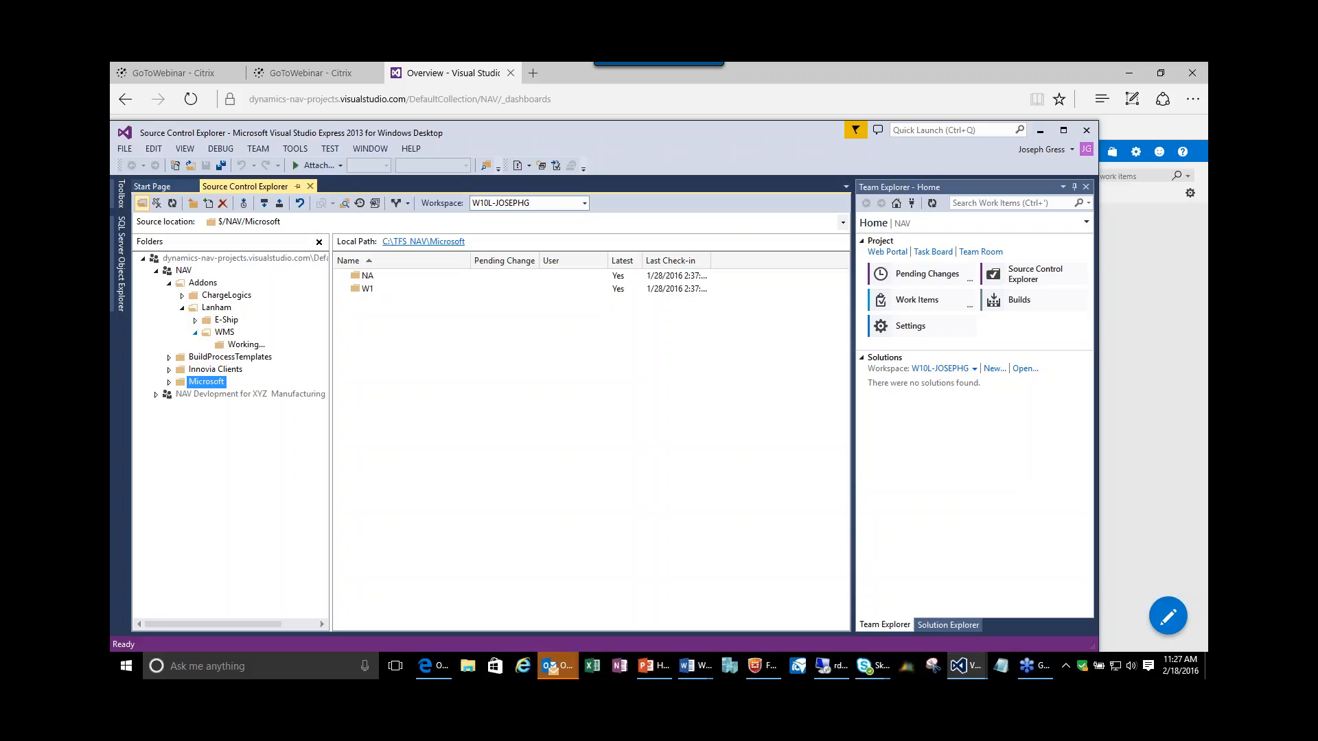
left_click(203, 320)
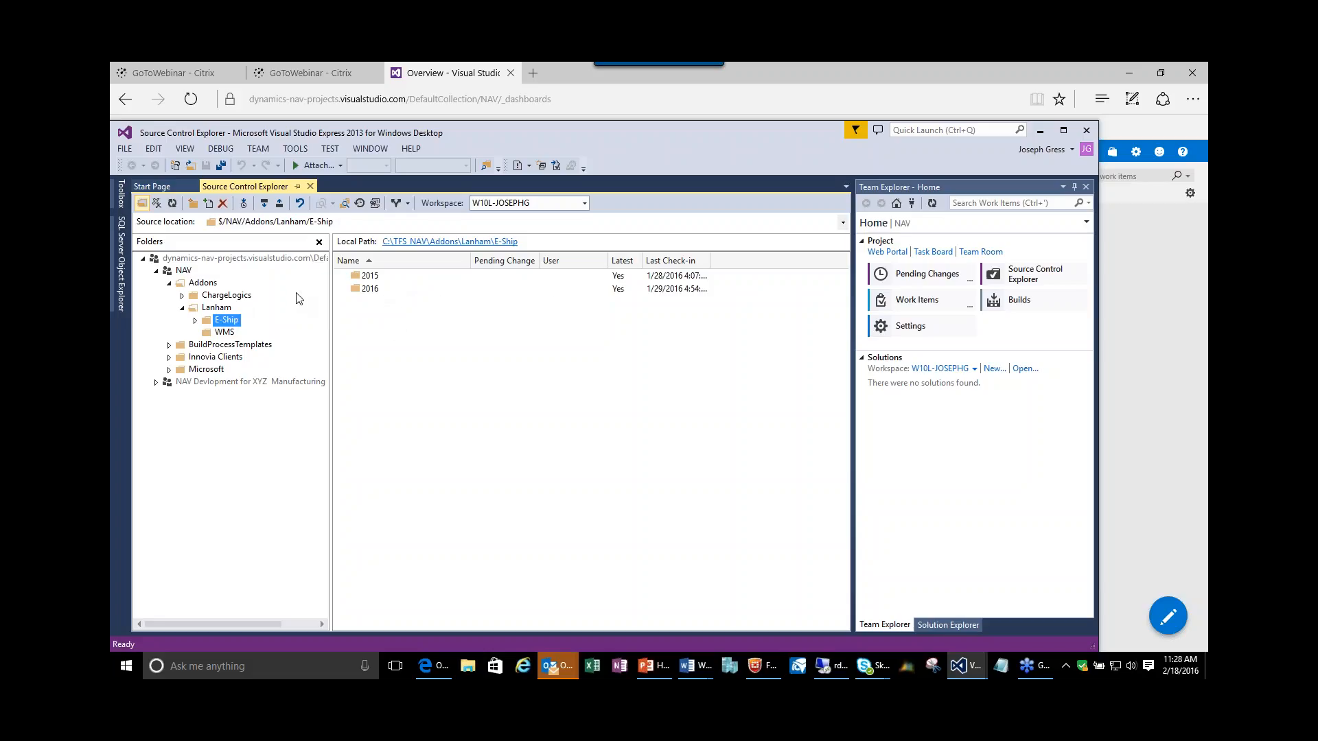
left_click(169, 283)
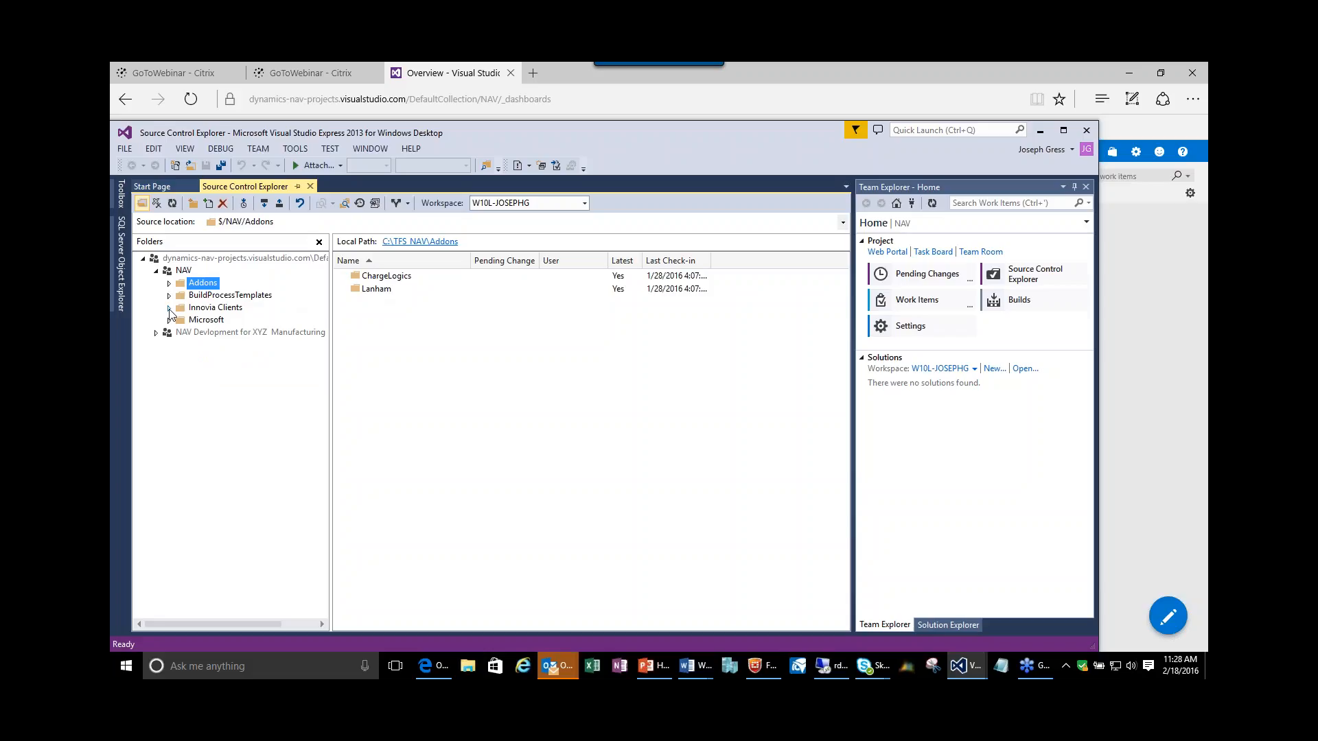
Add a new folder named XYZ Manufacturing under Innovia Clients in the NAV project.
left_click(169, 309)
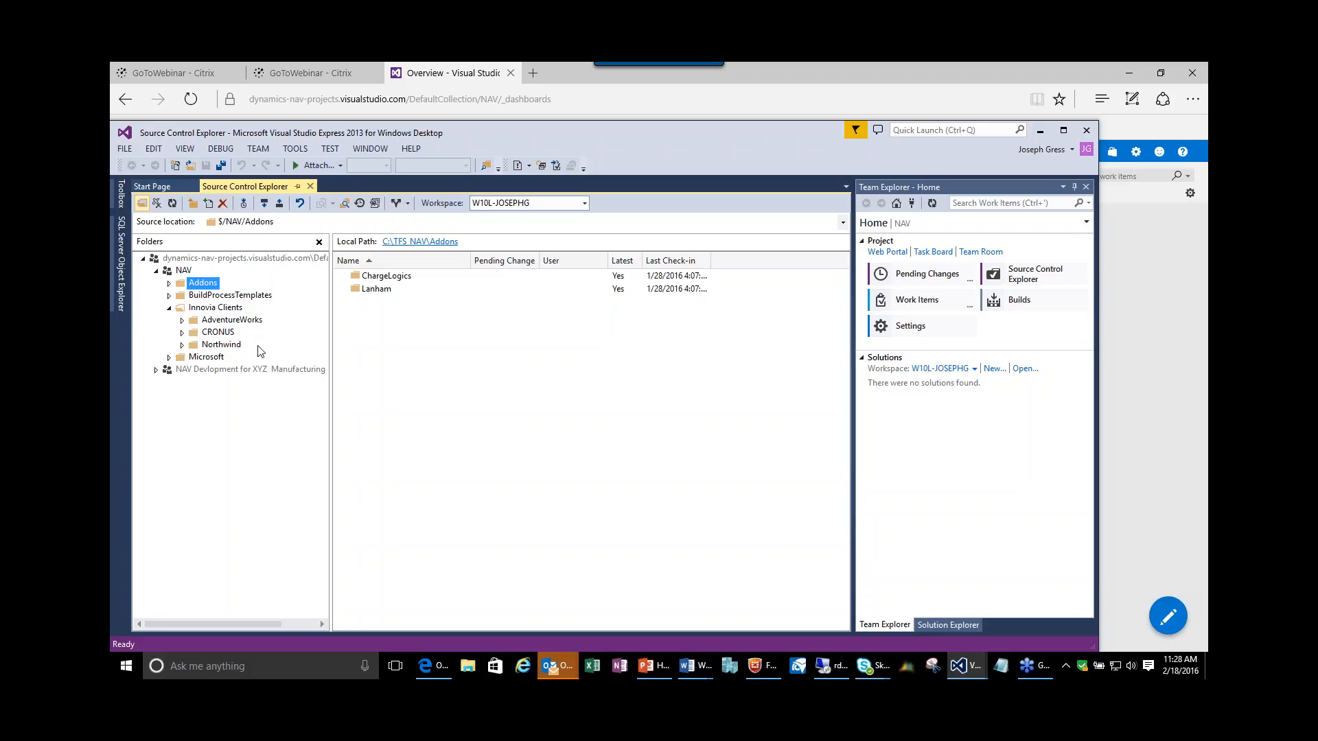
left_click(221, 320)
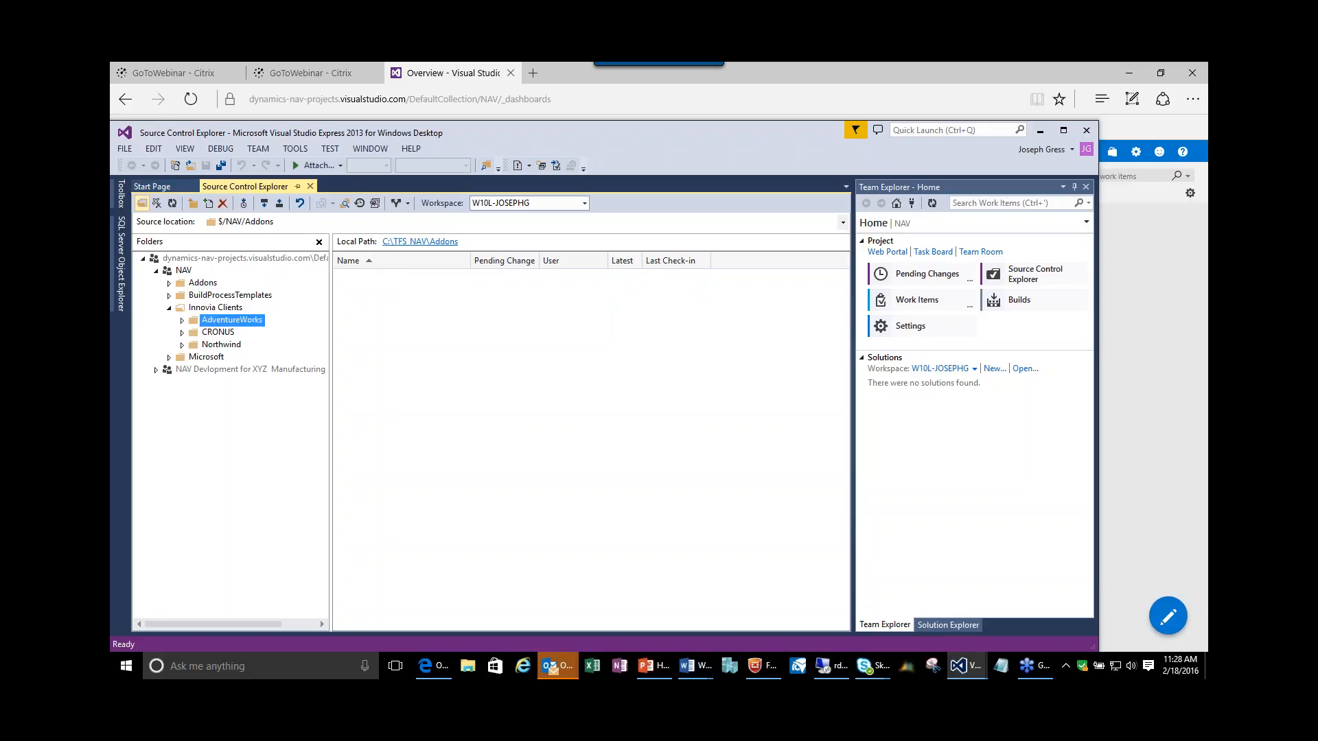
left_click(226, 309)
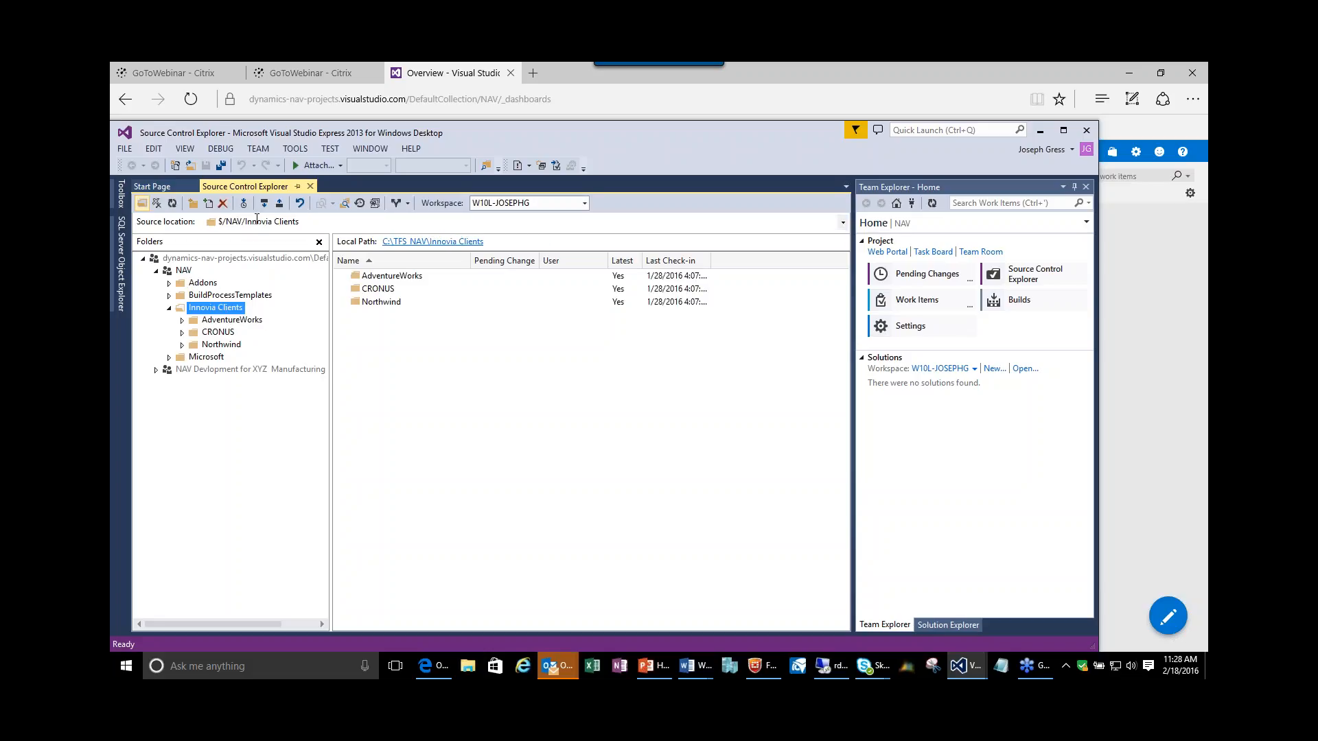
left_click(196, 213)
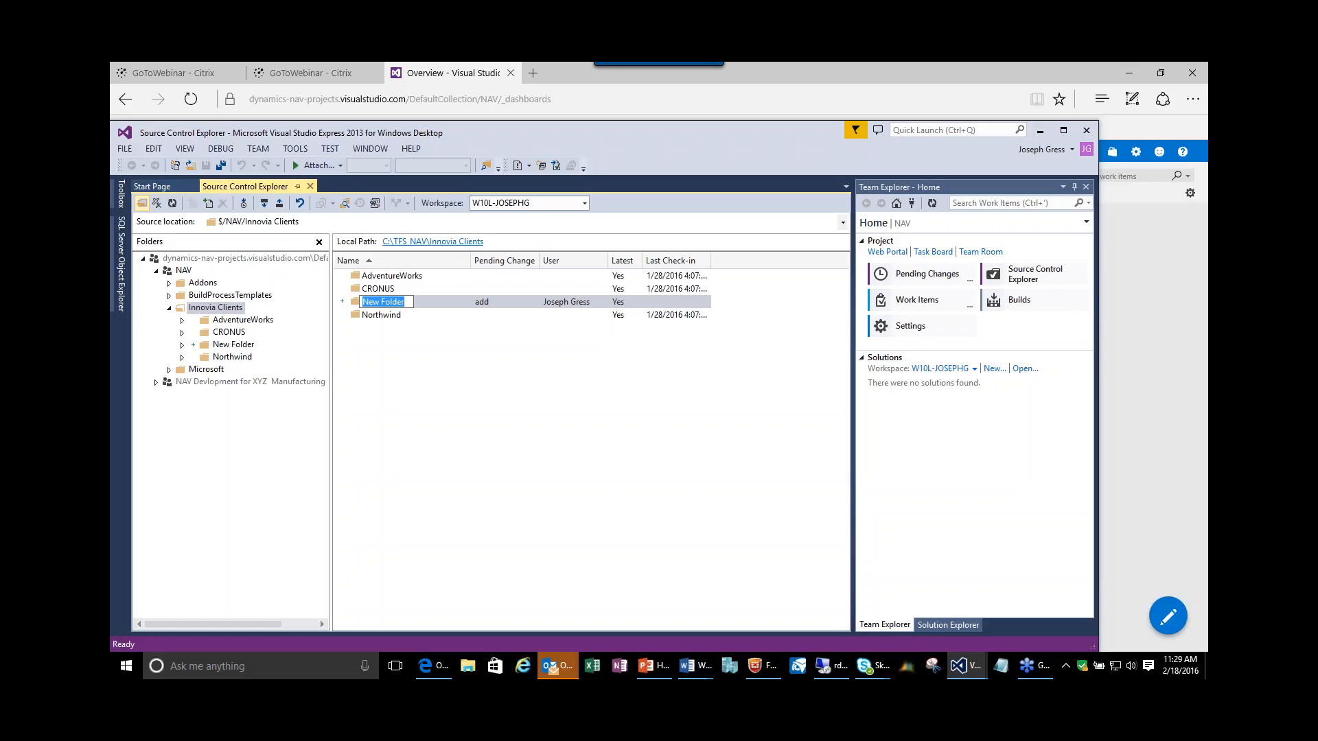
type("XYZ Manufacturing")
left_click(464, 350)
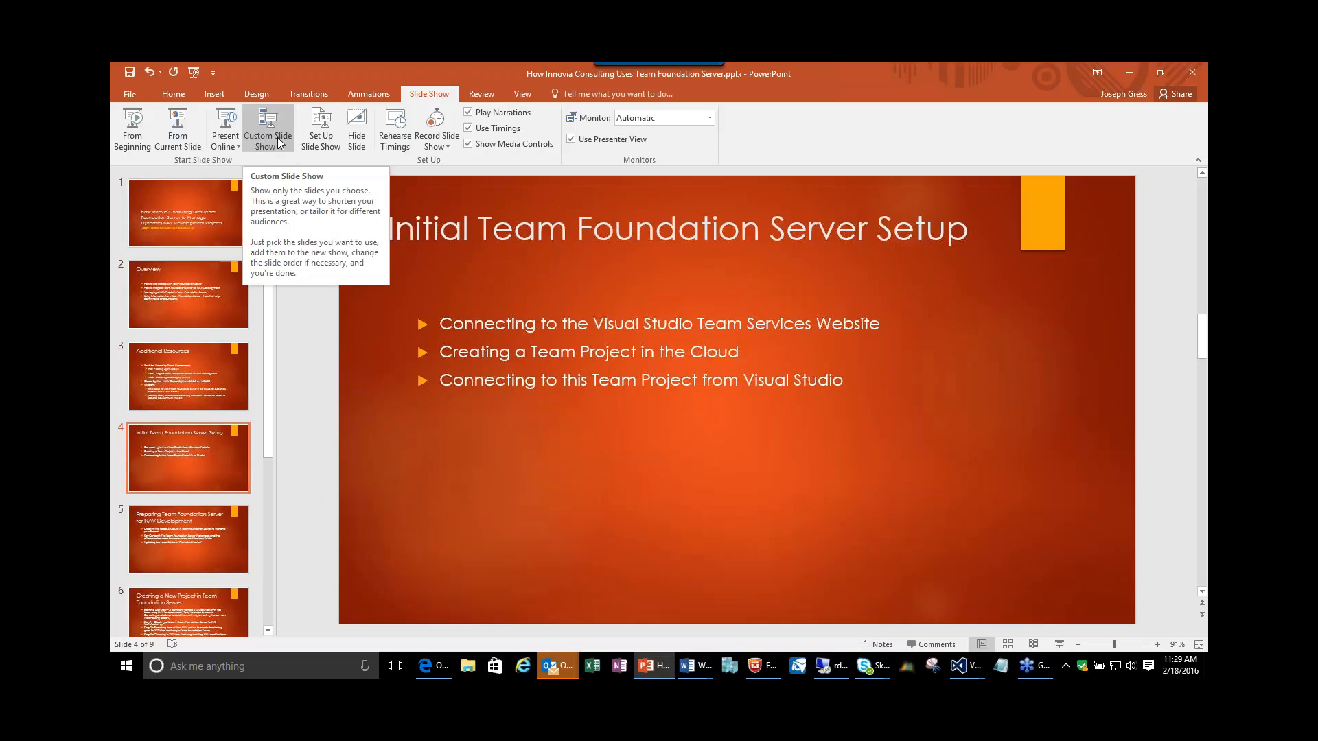
In PowerPoint, start the slide show from the current slide and advance to Preparing Team Foundation Server for NAV Development.
left_click(177, 136)
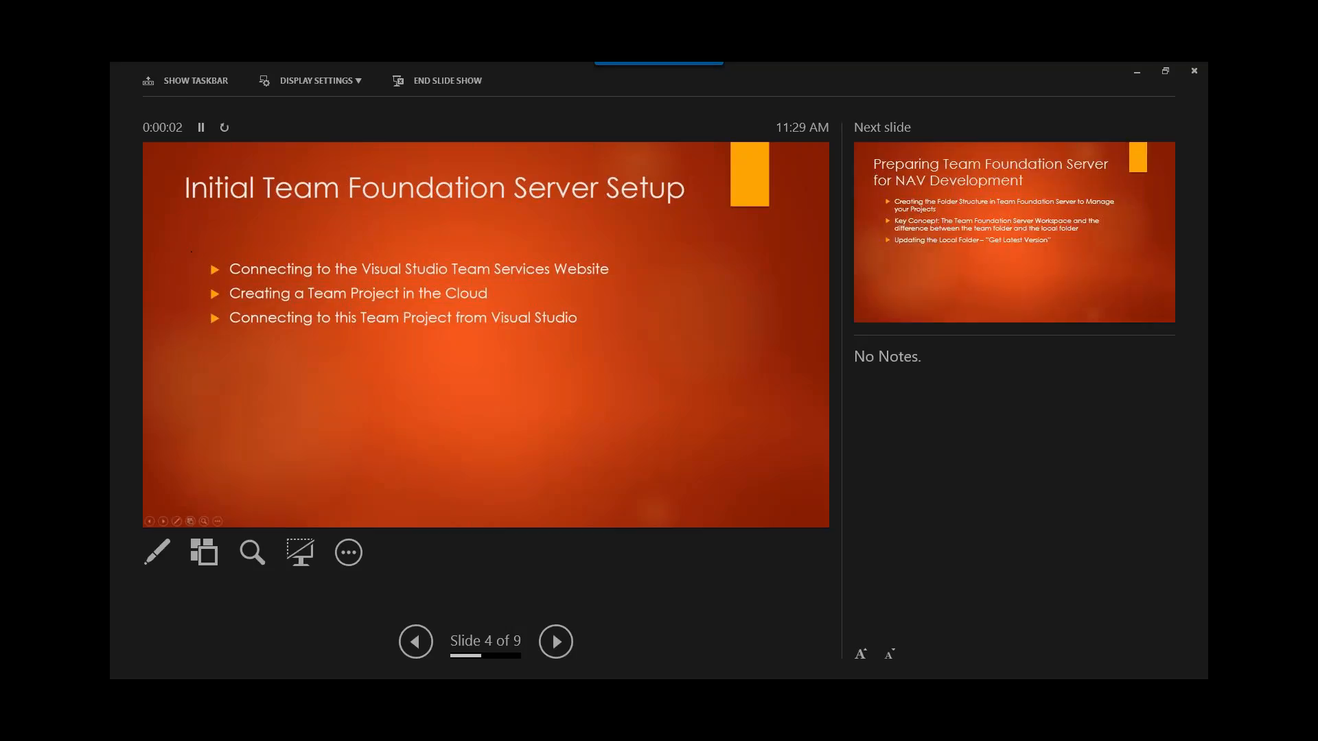
left_click(604, 194)
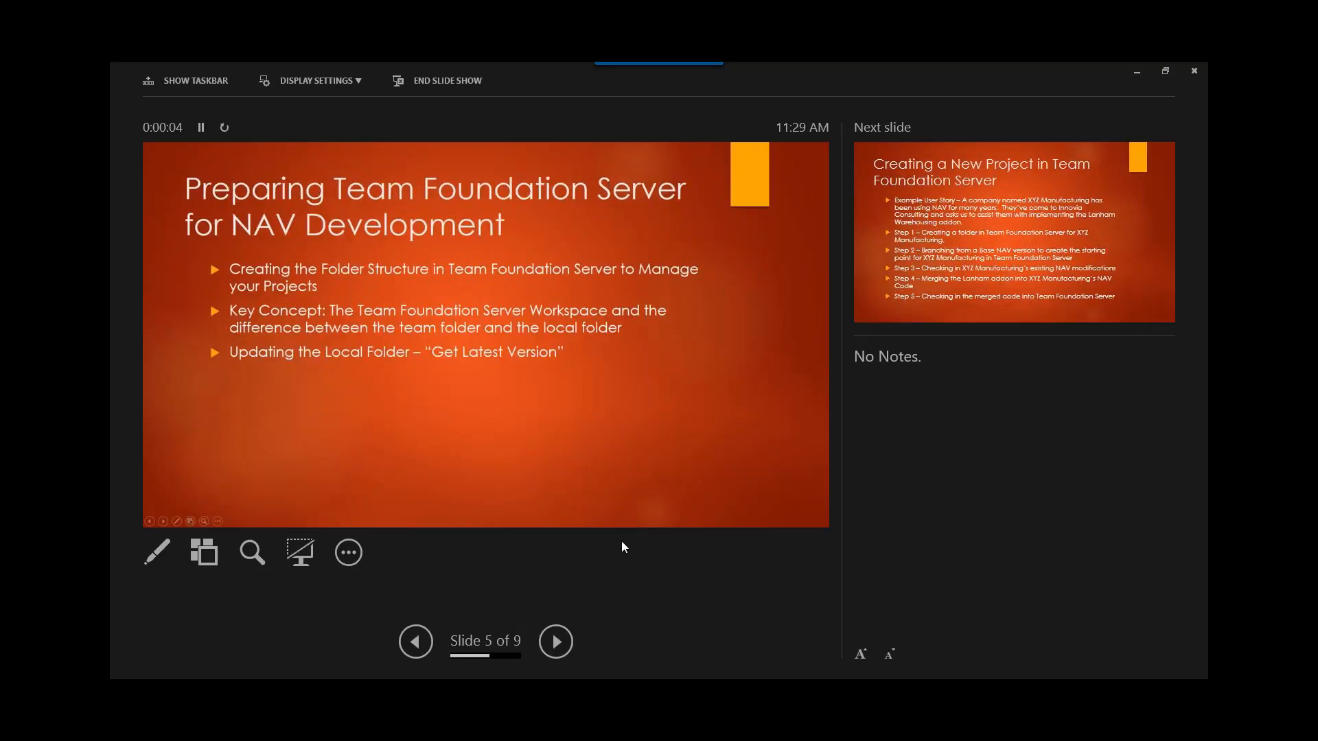
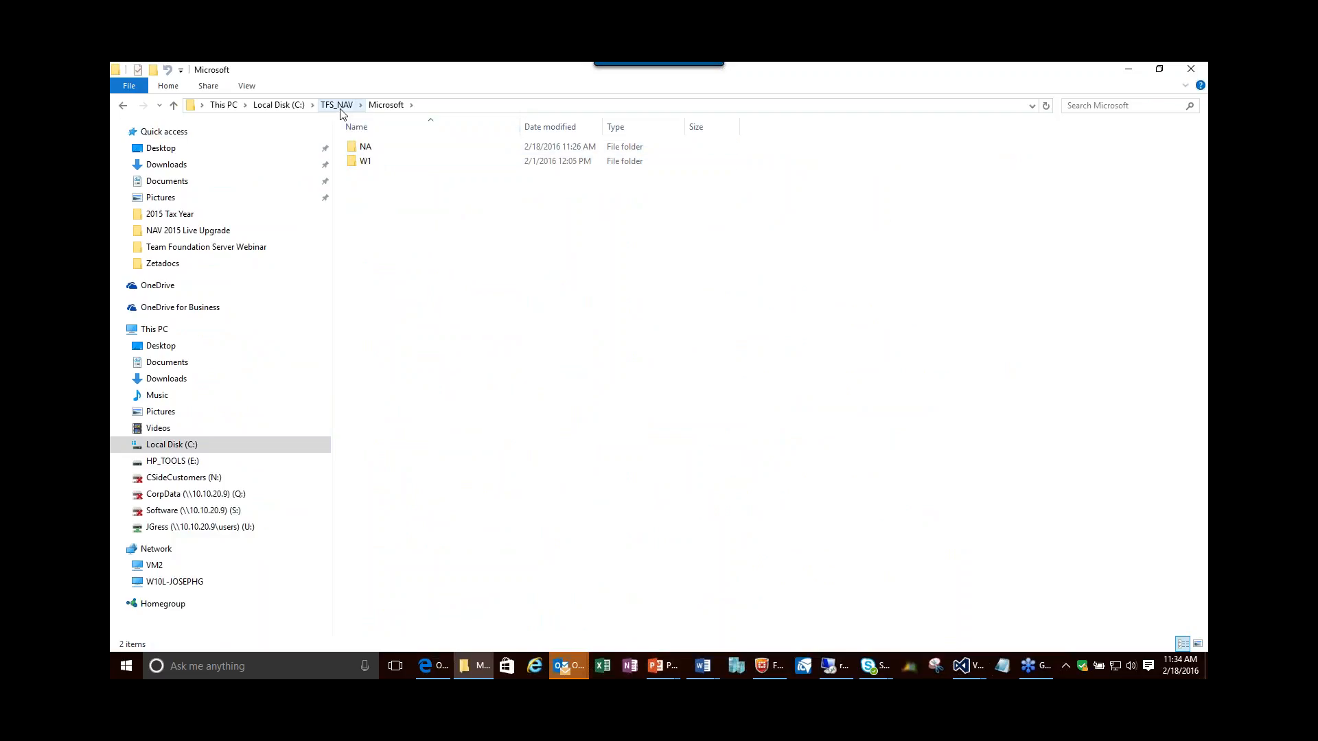
In File Explorer, examine the Innovia Clients and Addons folders inside the local TFS_NAV folder and return to TFS_NAV.
left_click(339, 107)
left_click(383, 181)
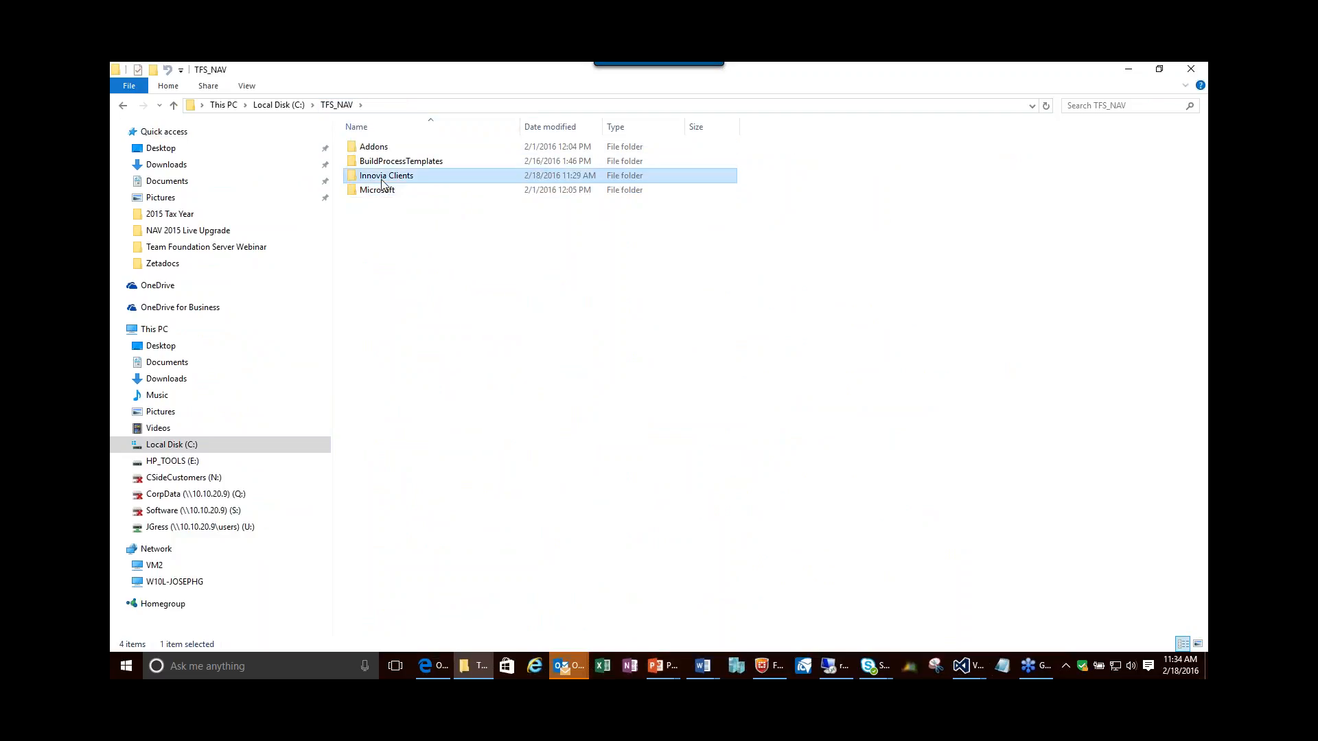
double_click(383, 181)
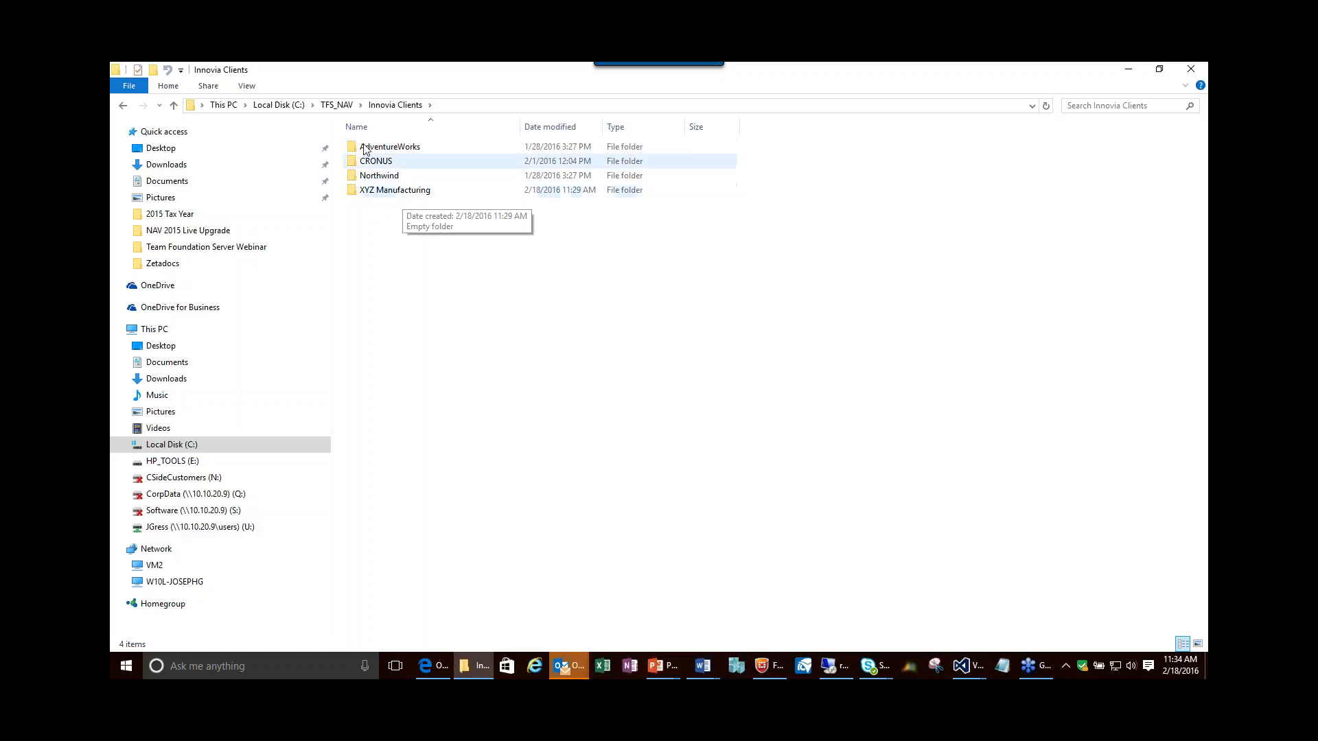
left_click(341, 107)
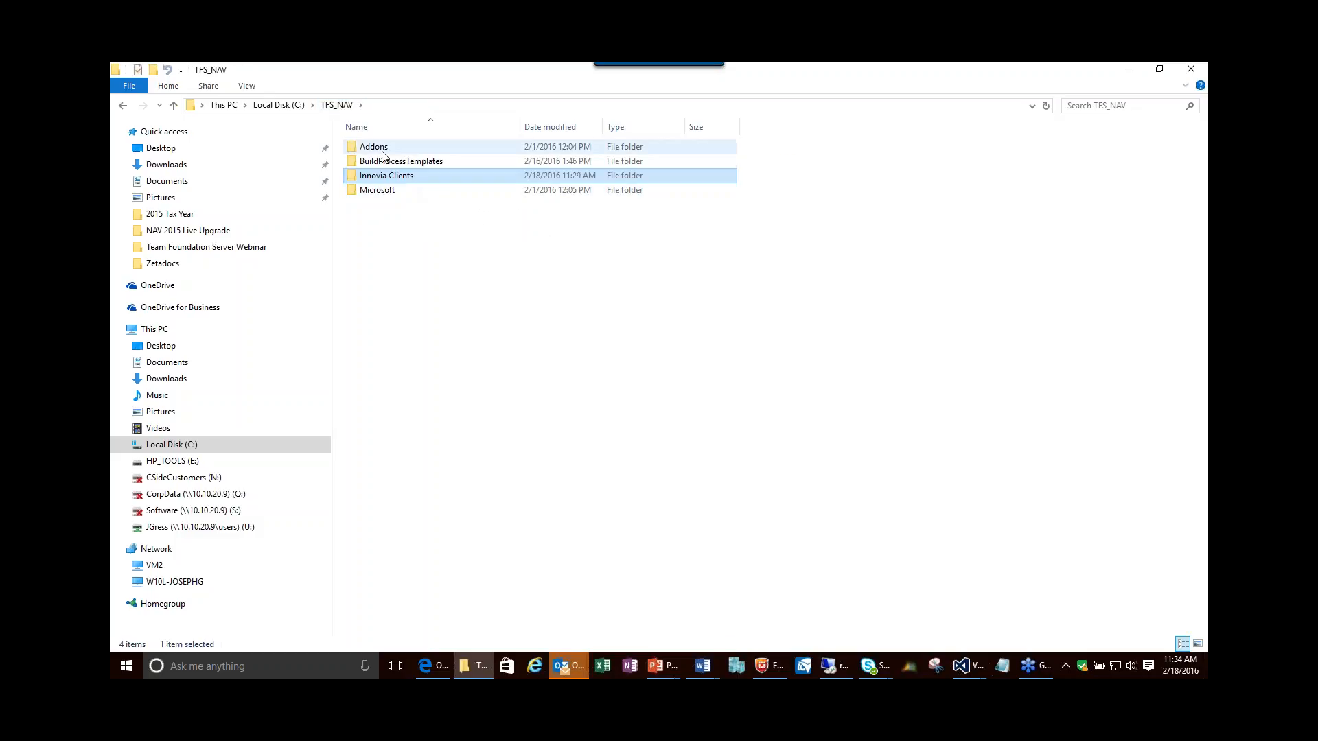
left_click(381, 154)
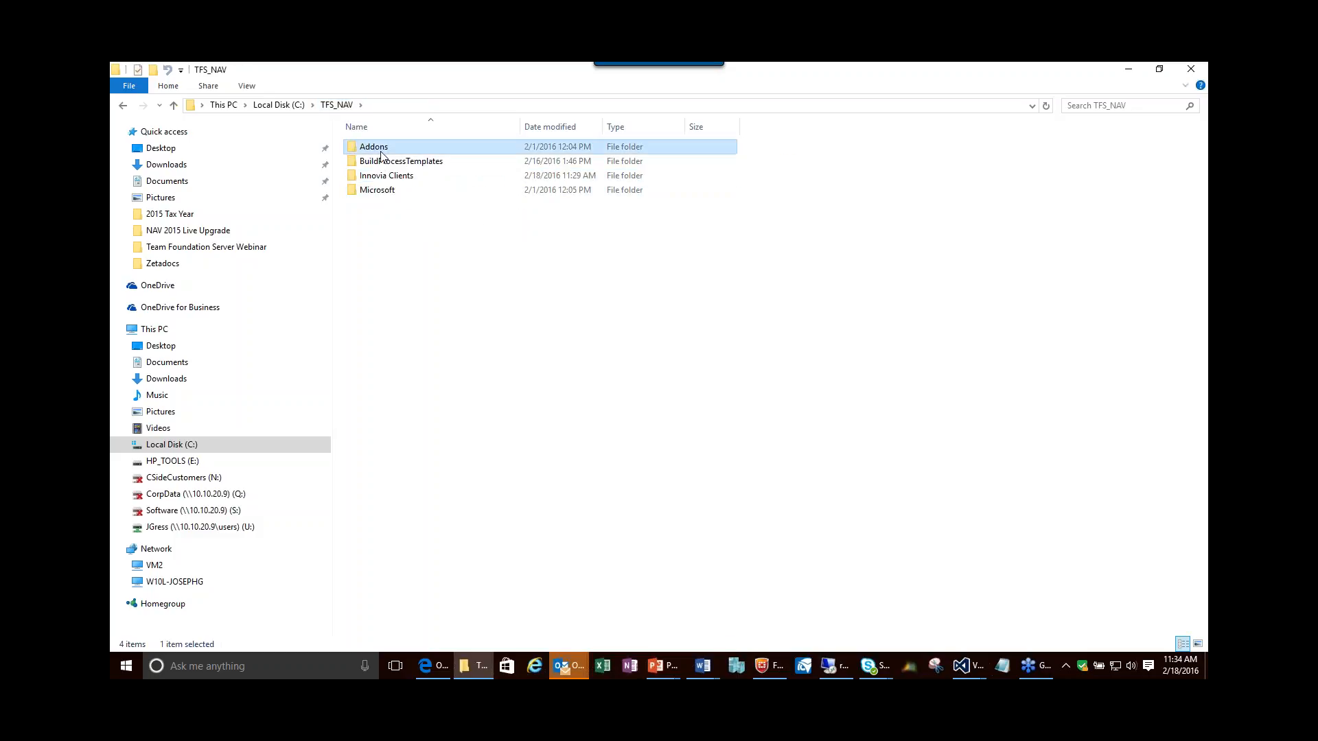
double_click(381, 152)
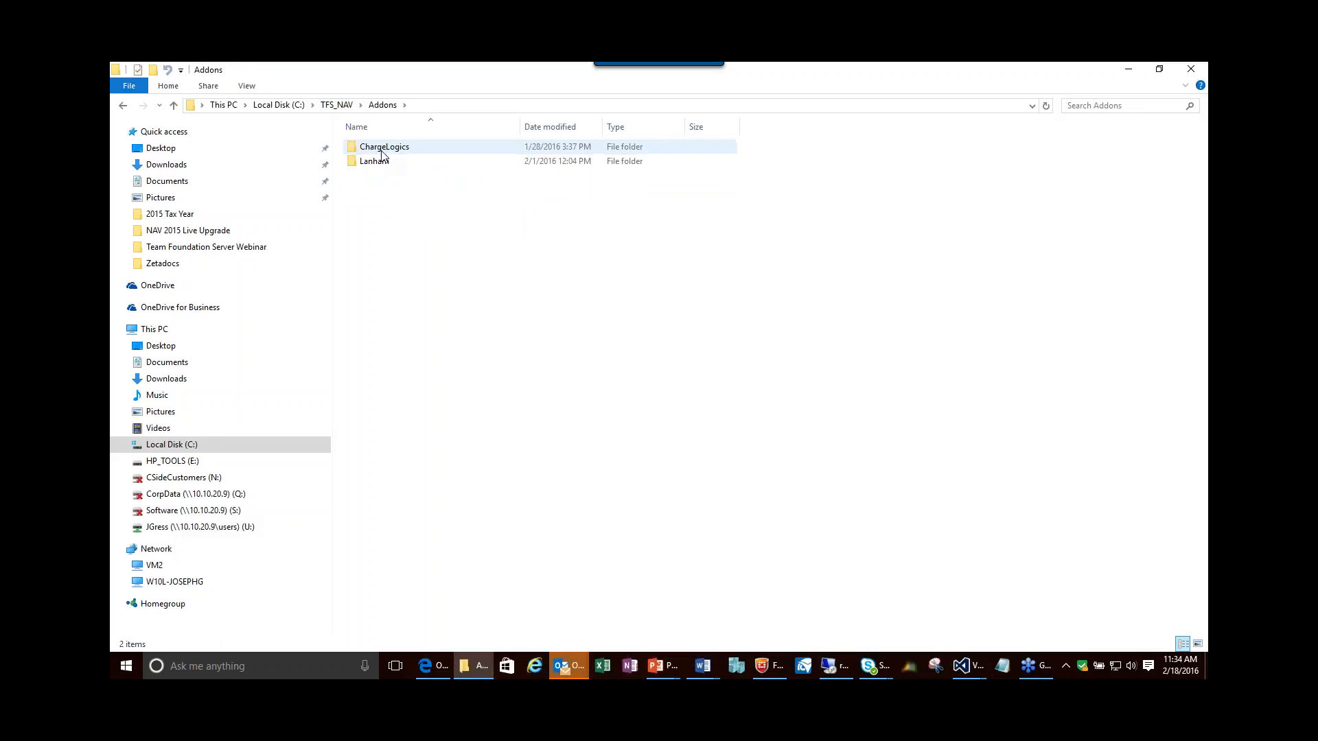
left_click(337, 106)
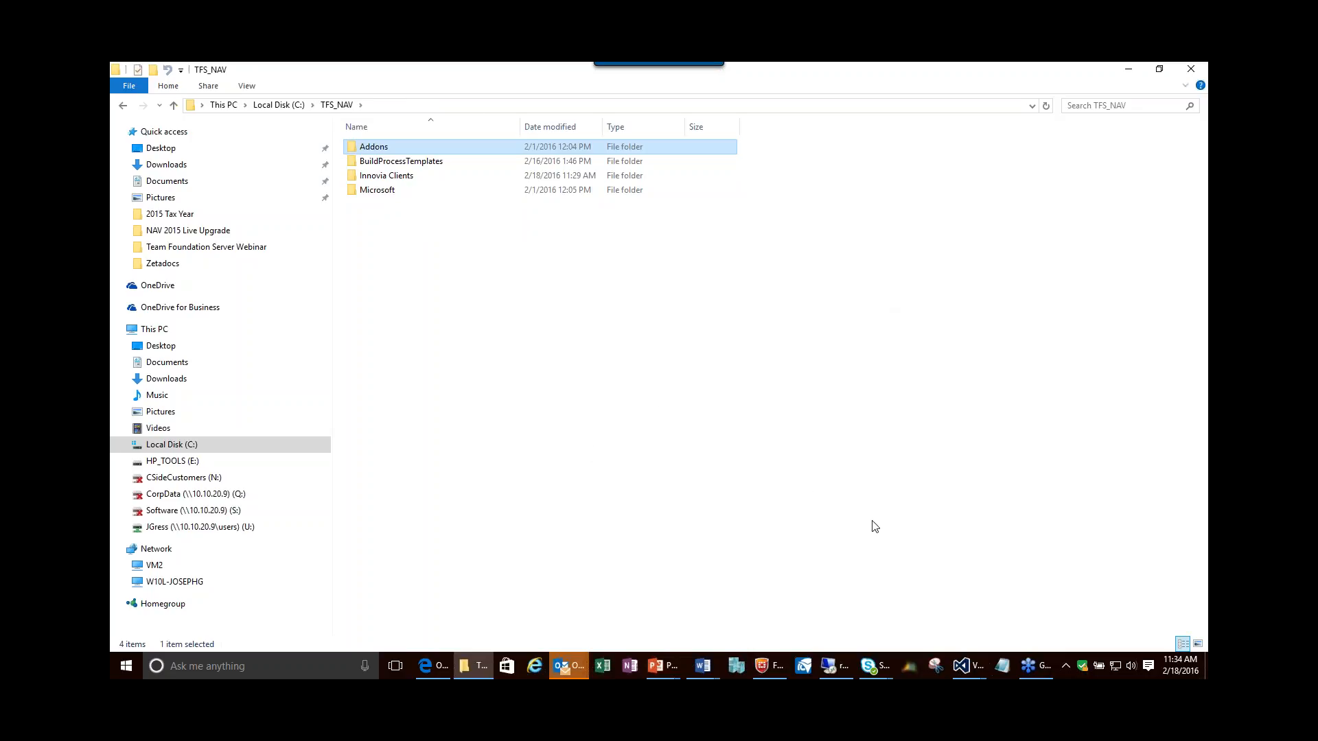
Switch to Visual Studio and get the latest version of the 2016 folder under Innovia Clients/CRONUS.
left_click(963, 667)
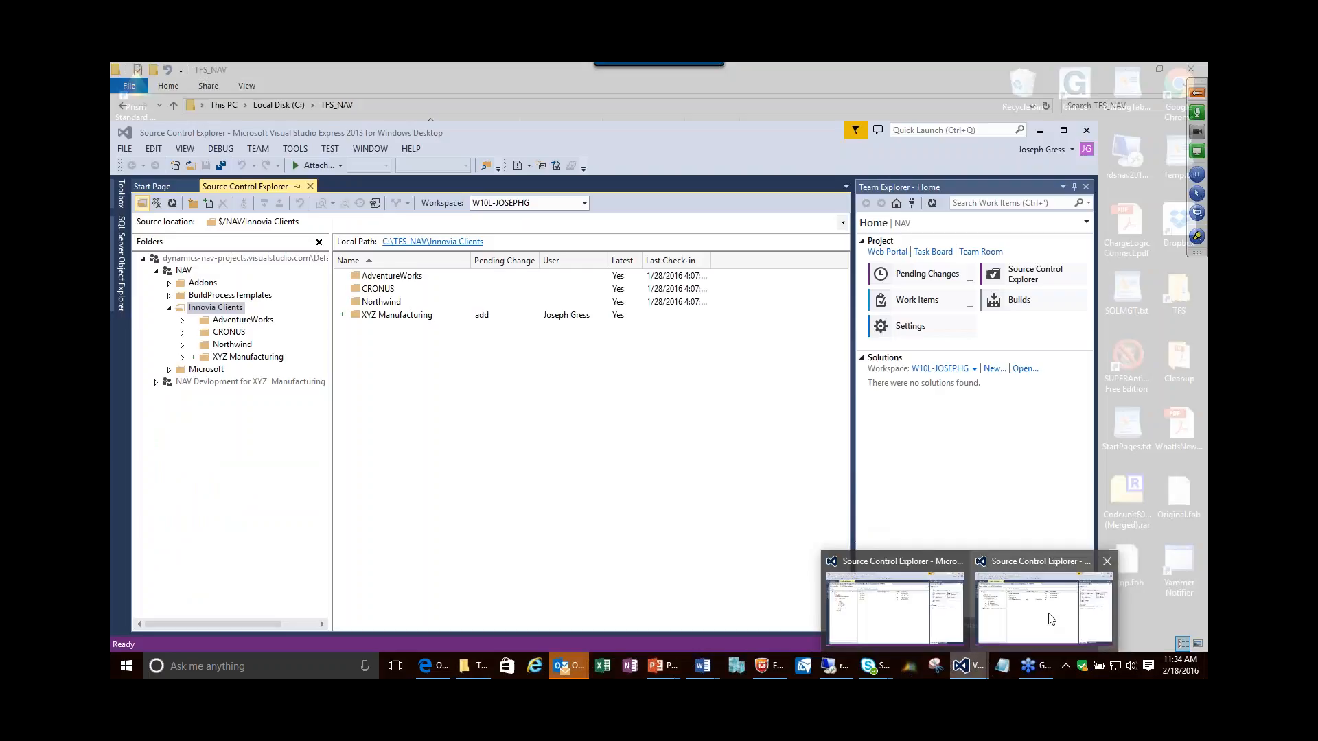
left_click(1051, 620)
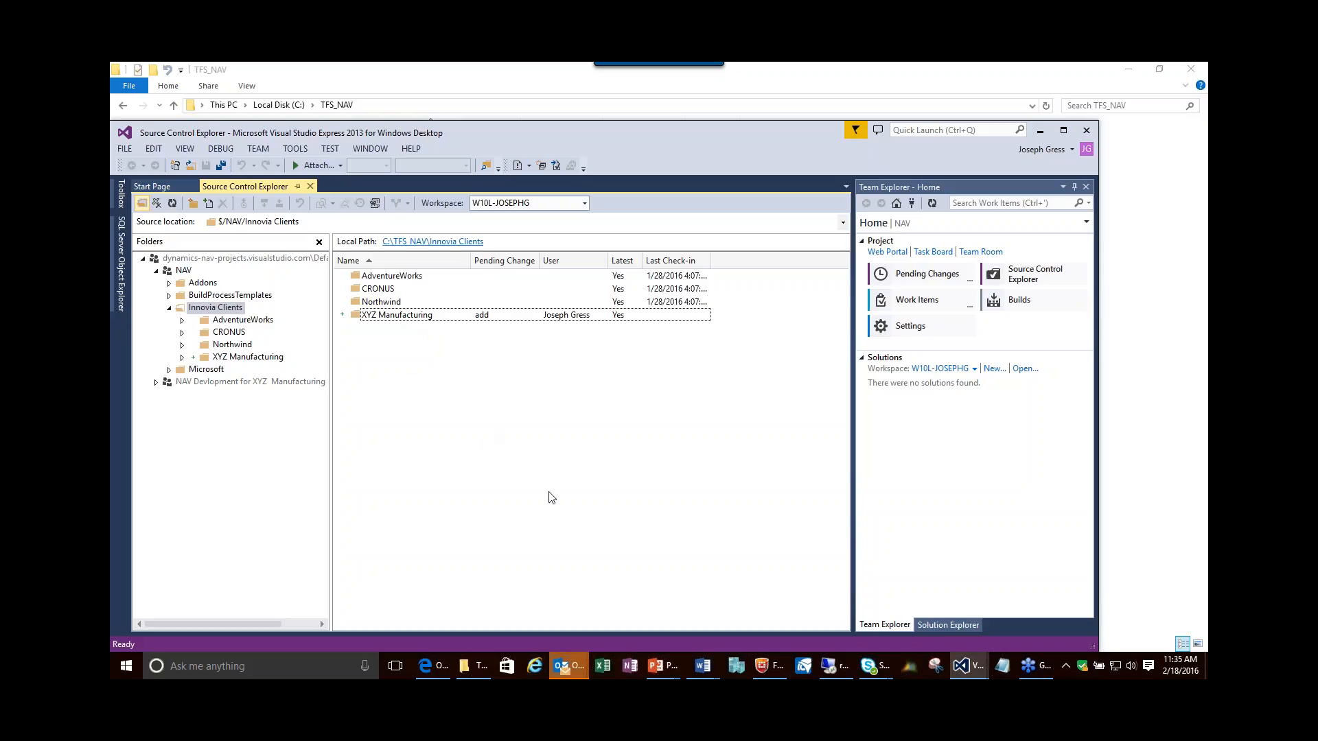
double_click(364, 294)
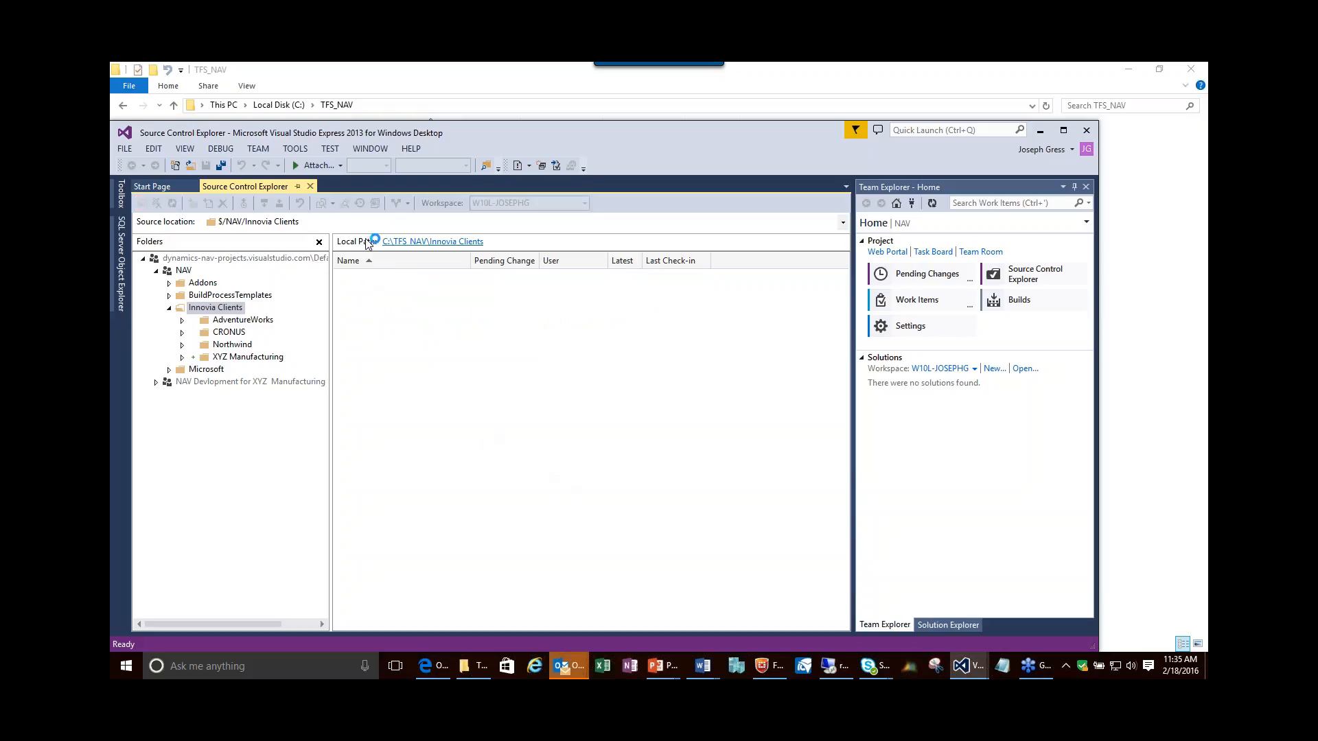
left_click(245, 320)
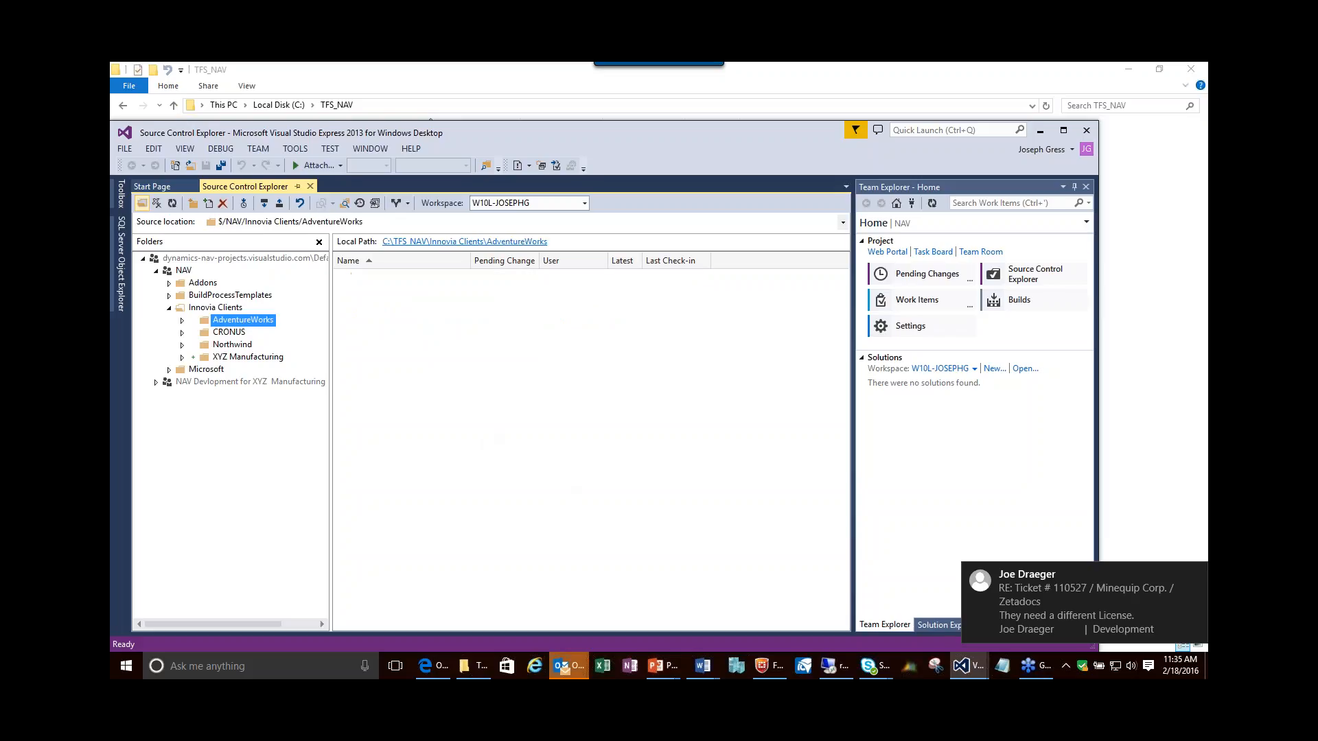
left_click(230, 335)
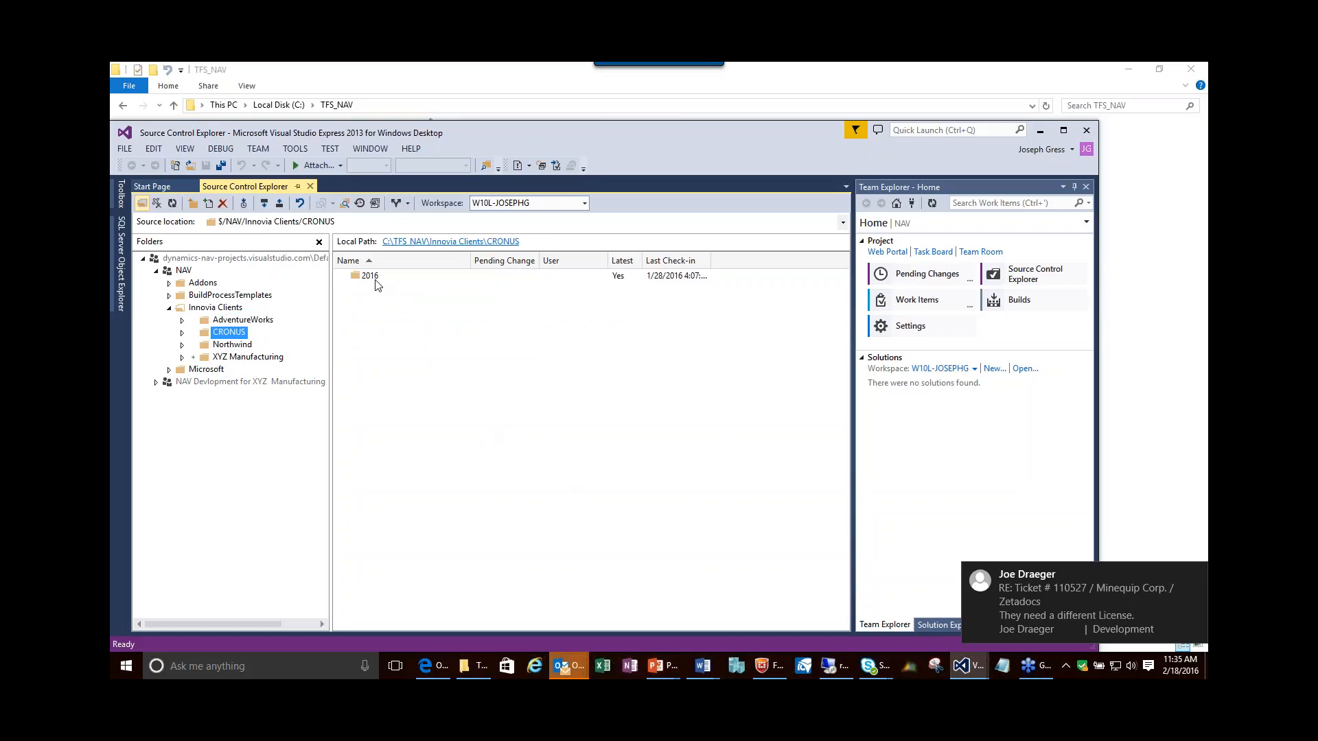
right_click(366, 280)
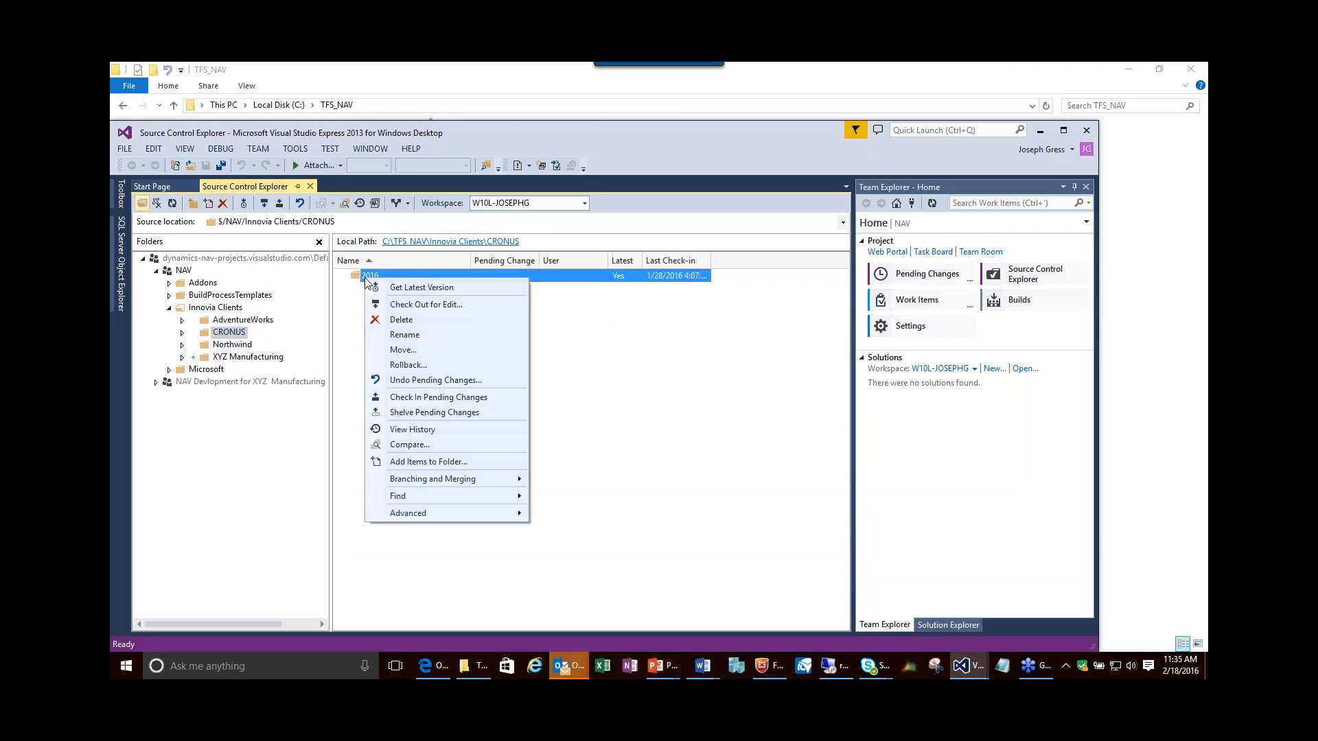
left_click(421, 288)
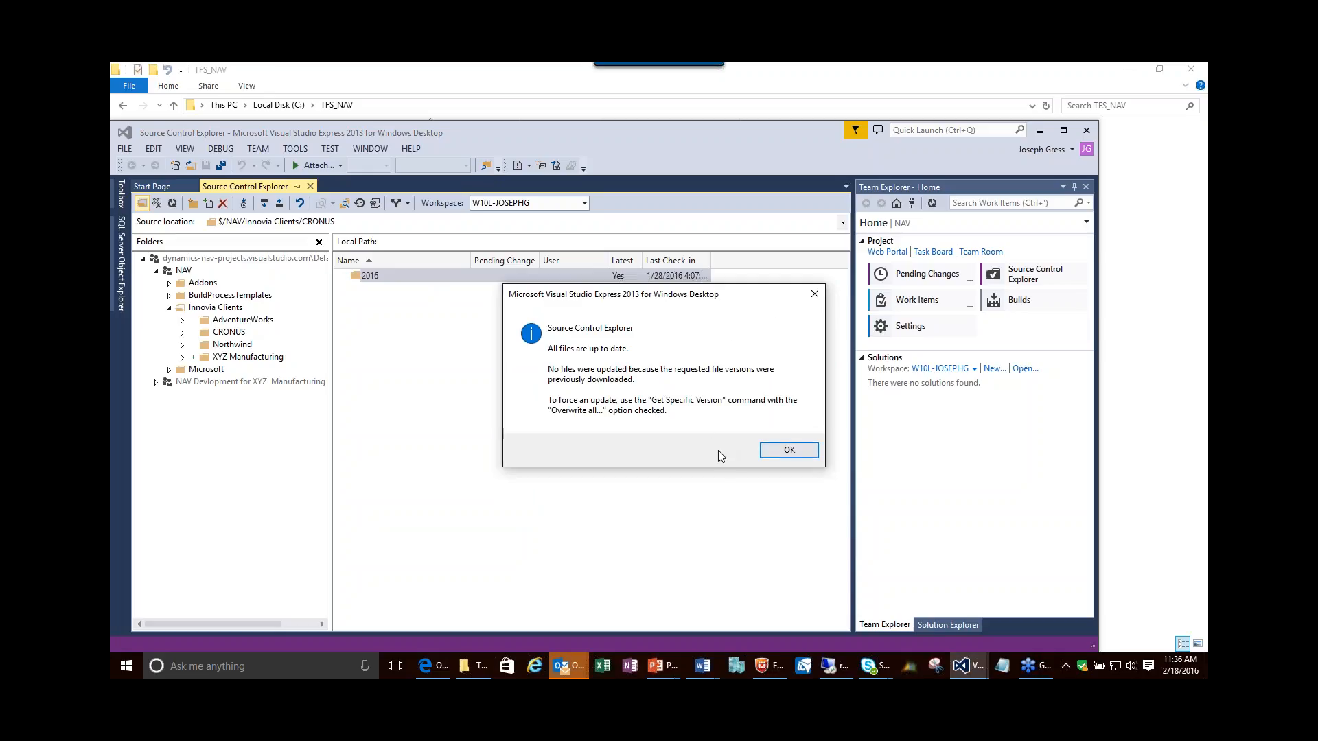
left_click(790, 451)
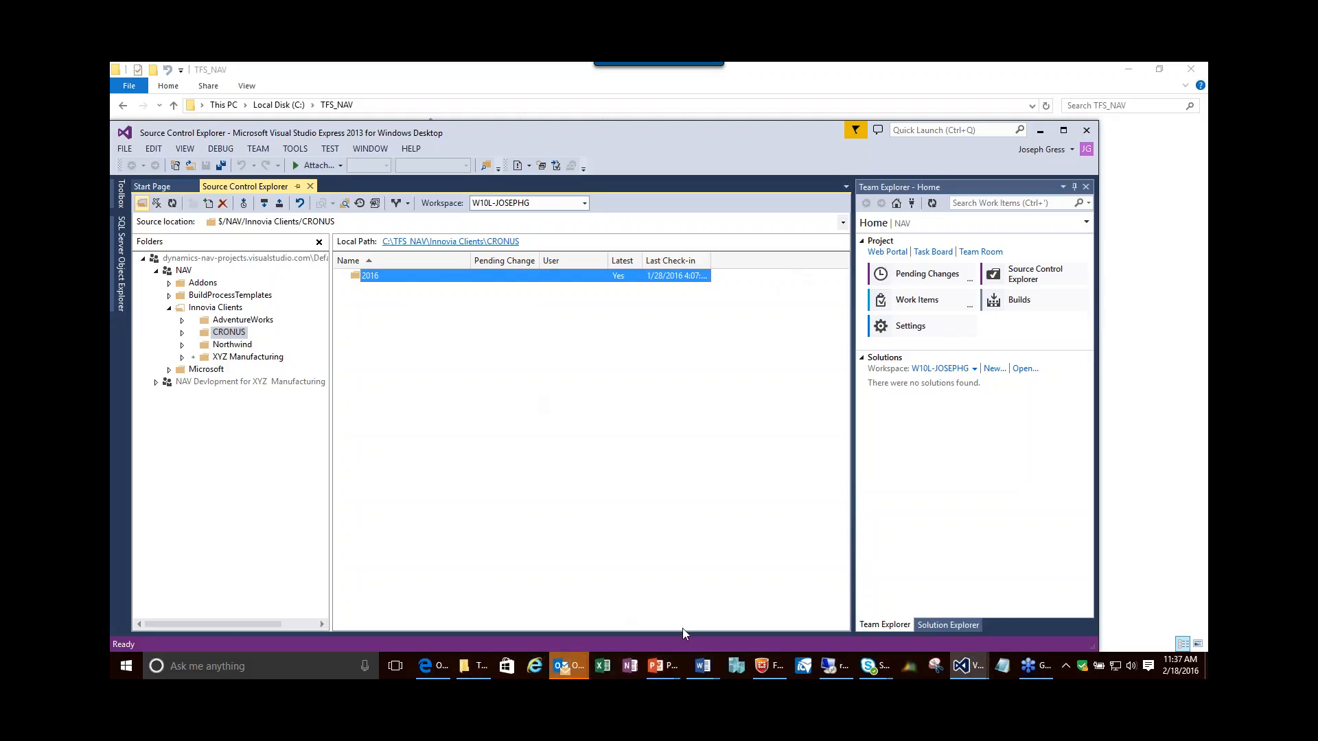
Switch to File Explorer, open Innovia Clients/CRONUS/2016/Database/Objects in the local TFS_NAV folder, and look through the object text files.
mouse_move(472, 674)
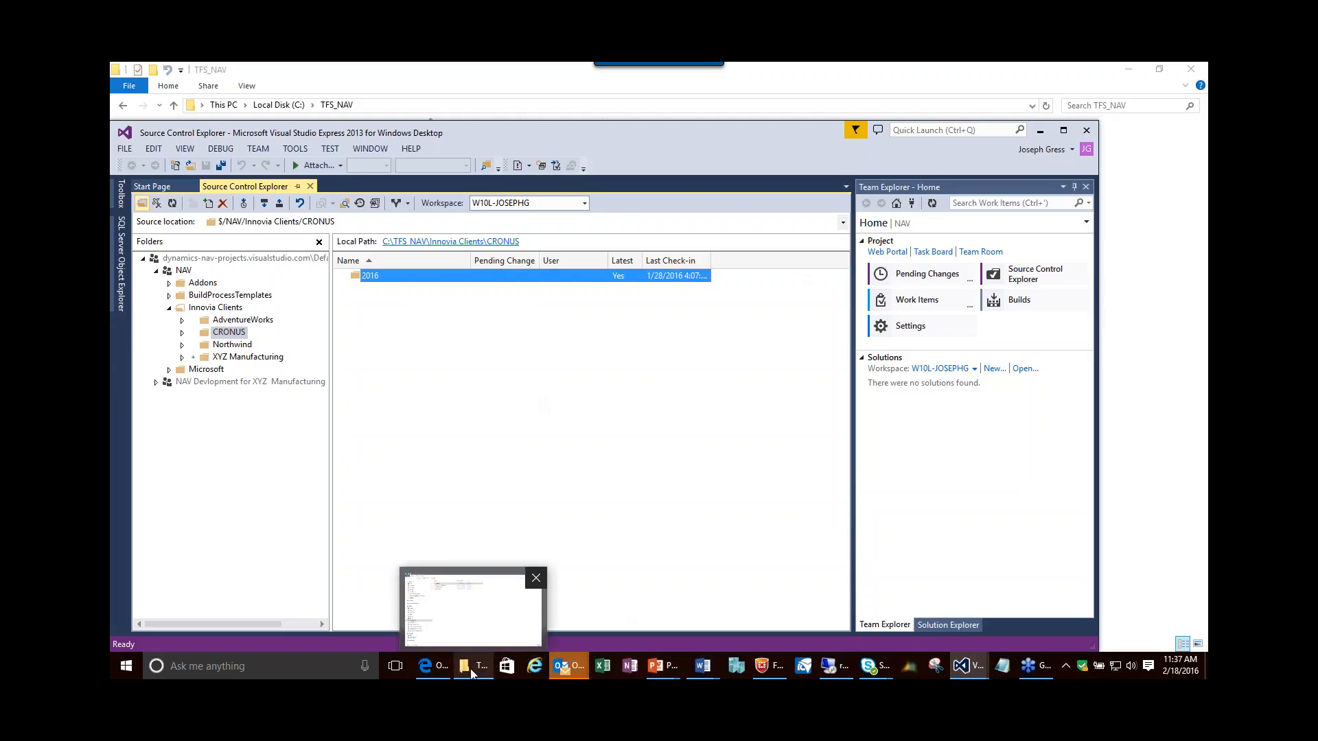
left_click(503, 615)
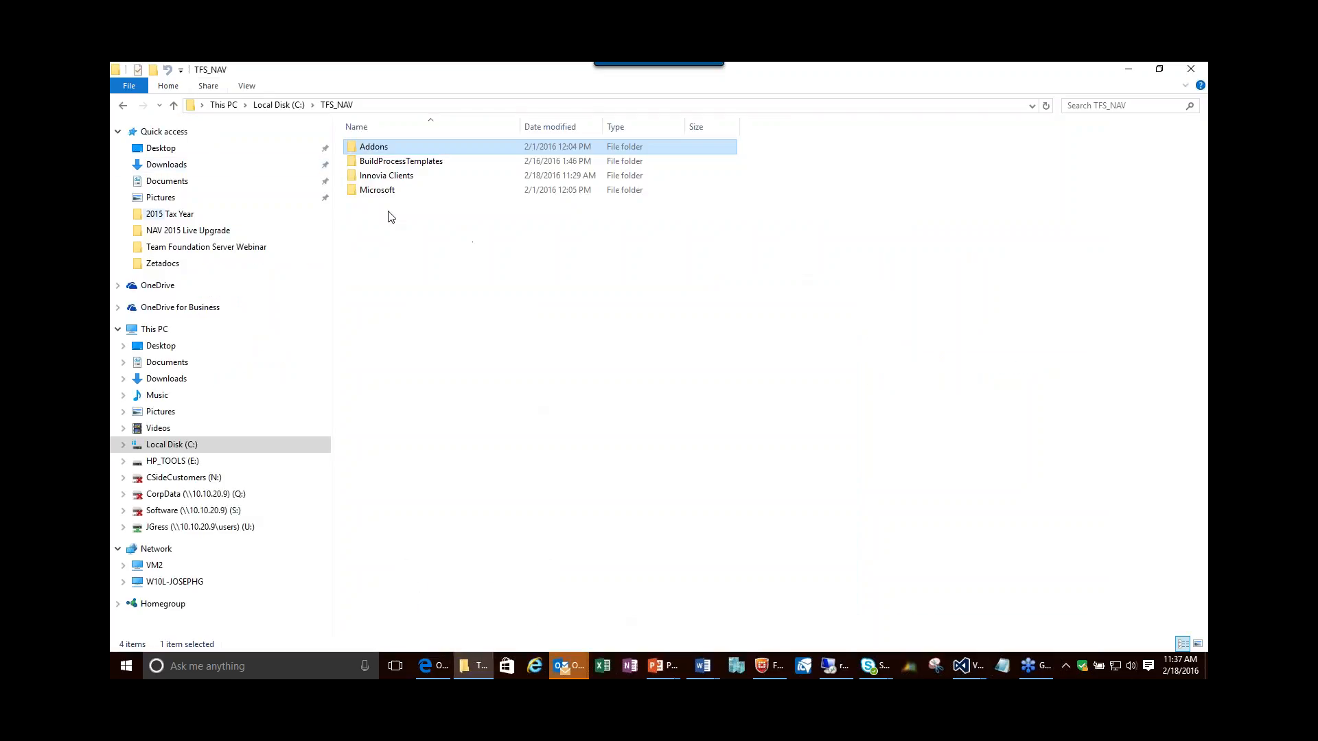
left_click(371, 180)
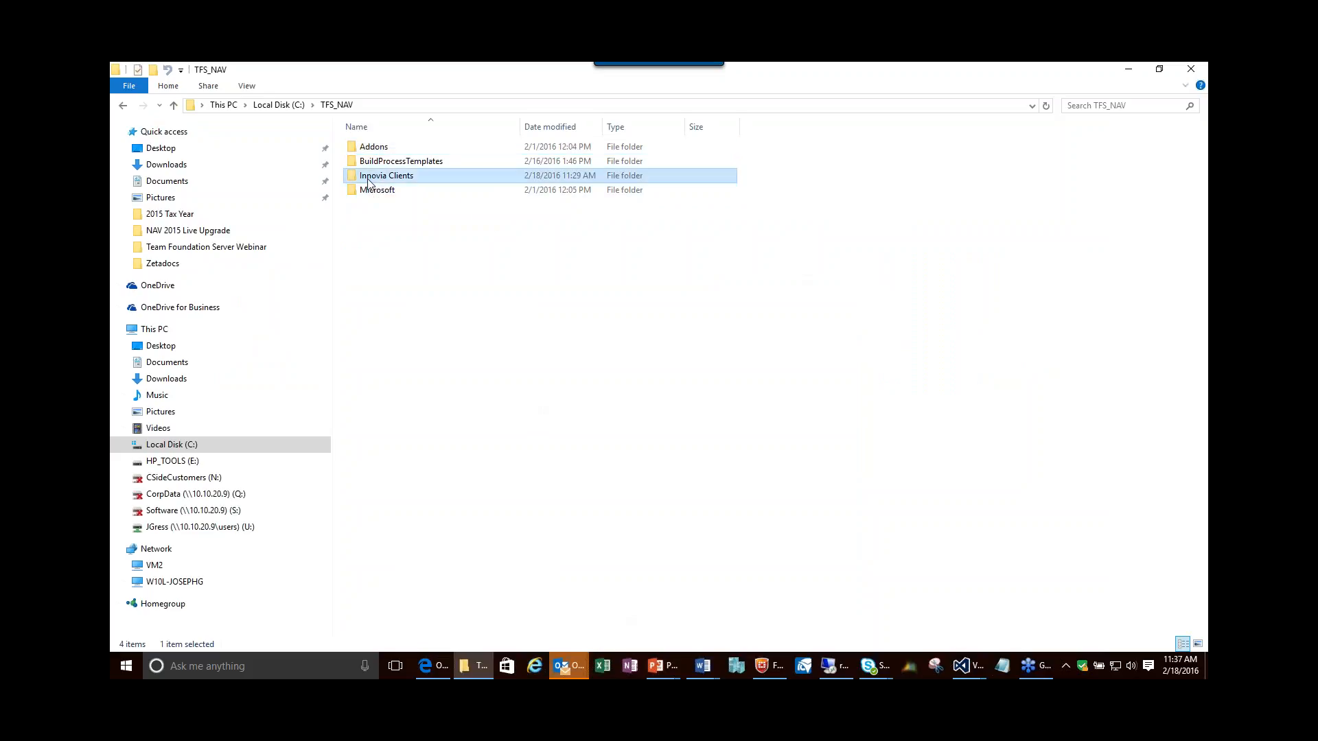
double_click(371, 177)
double_click(367, 162)
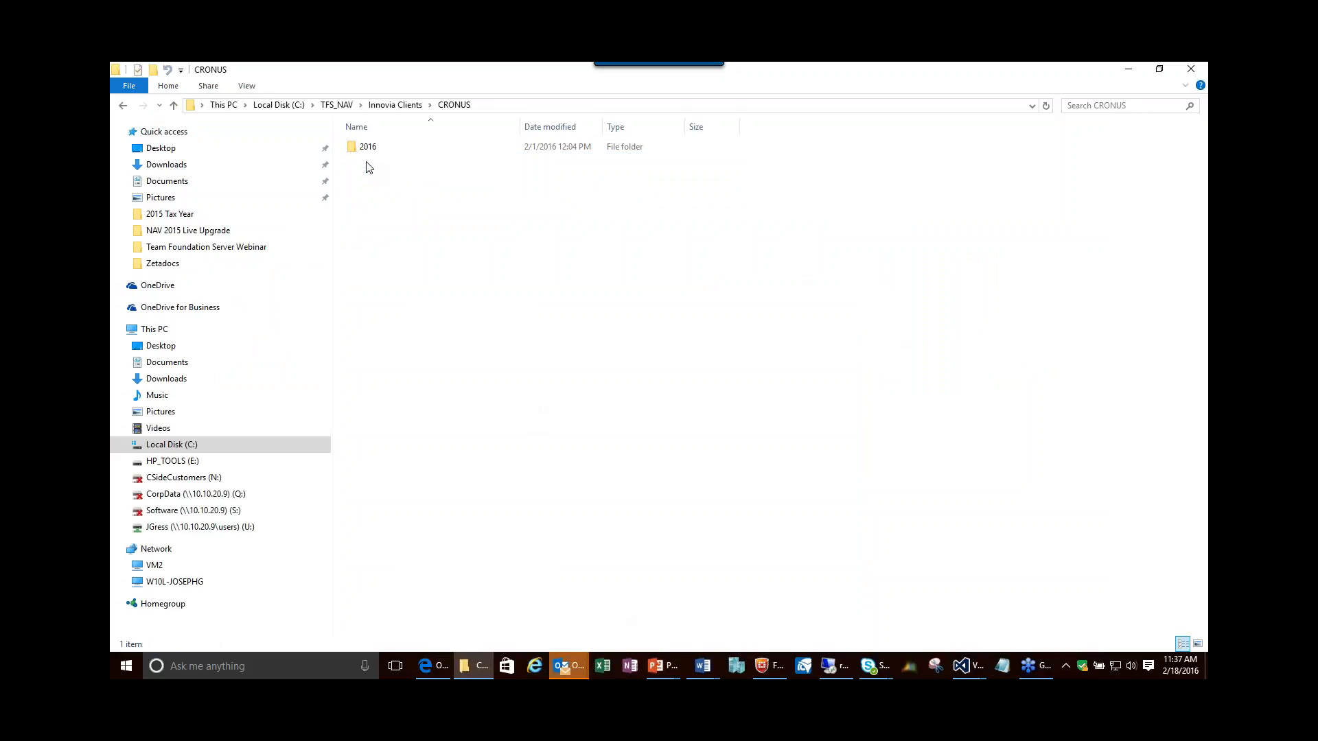
double_click(365, 148)
double_click(365, 148)
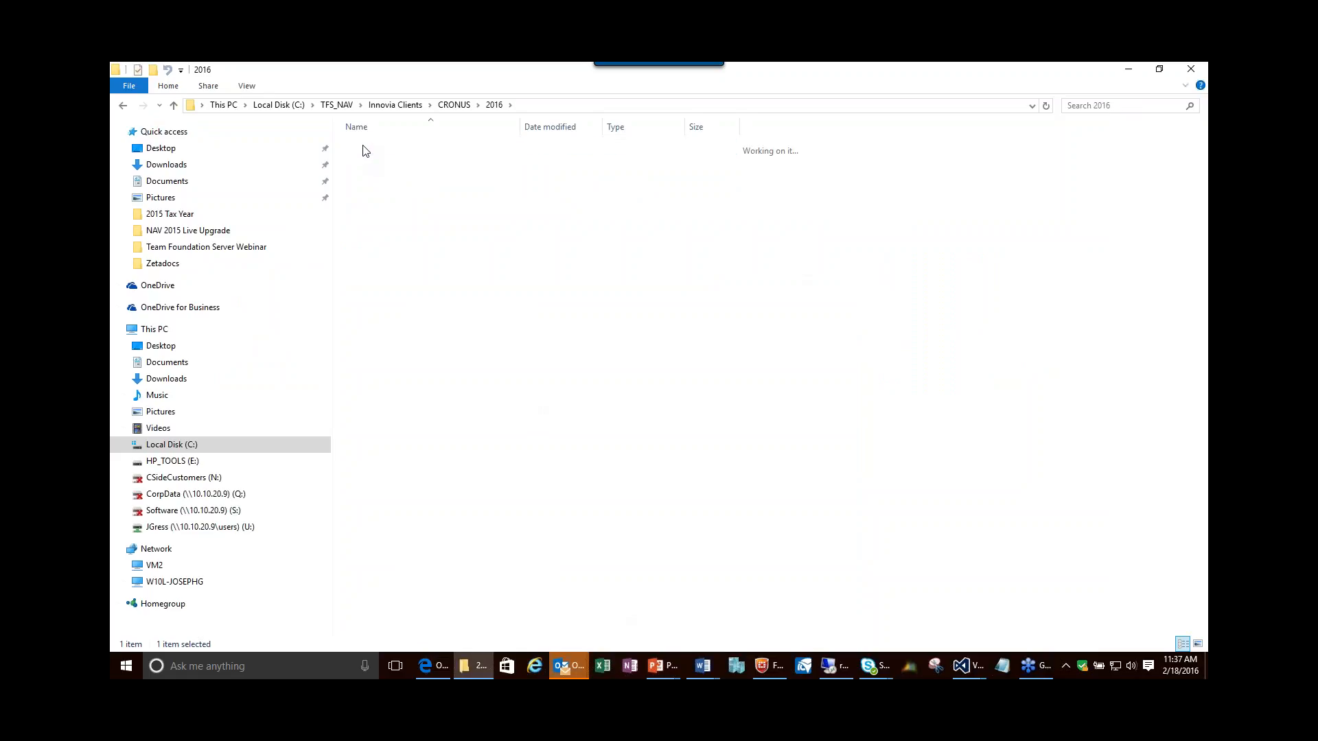
double_click(365, 147)
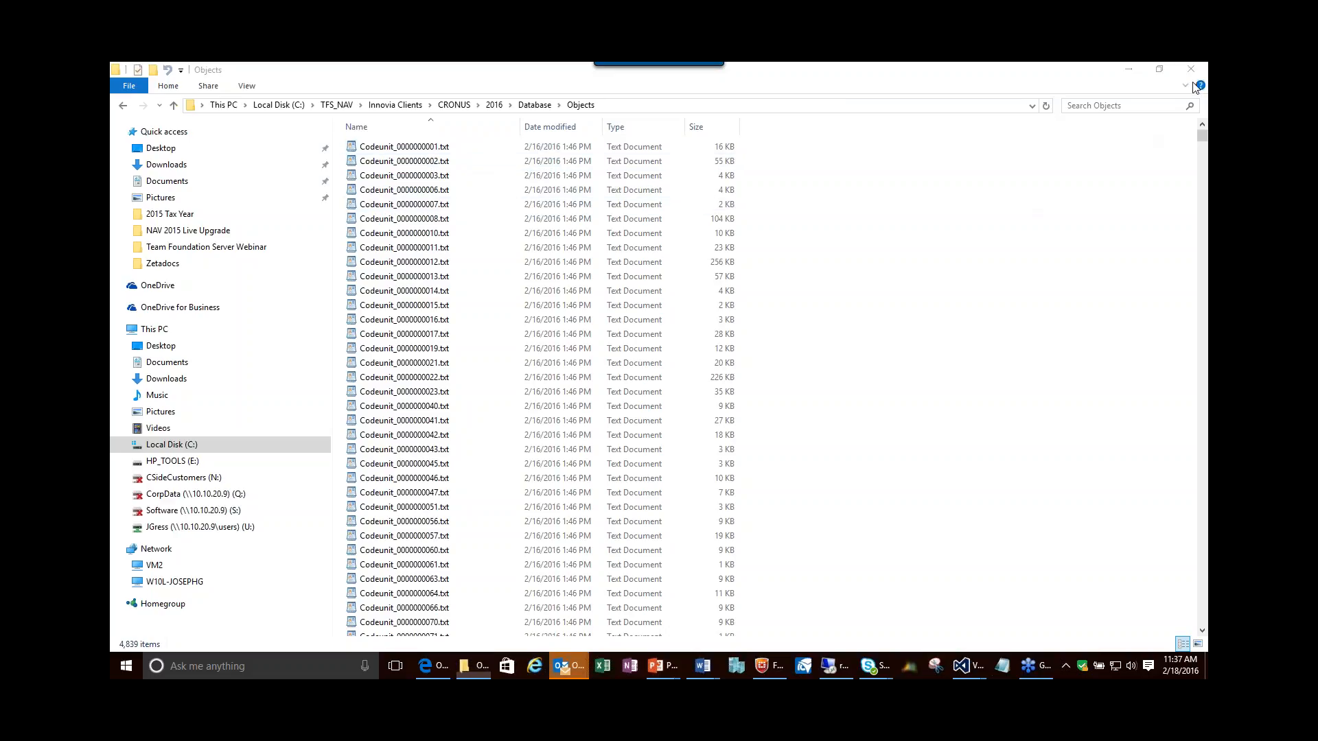
left_click(1201, 165)
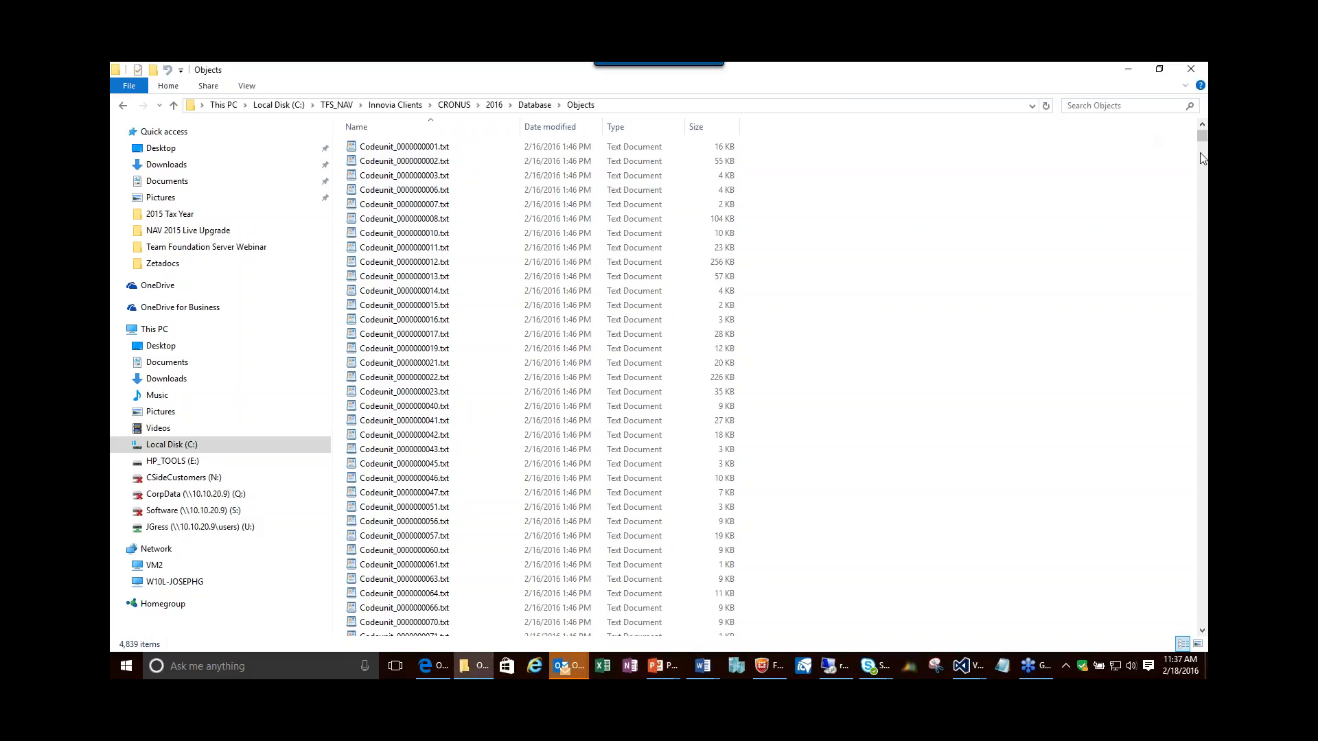
Look through the codeunit text files in the Objects folder, continuing to the menu suite and page files.
left_click(1198, 197)
left_click(632, 329)
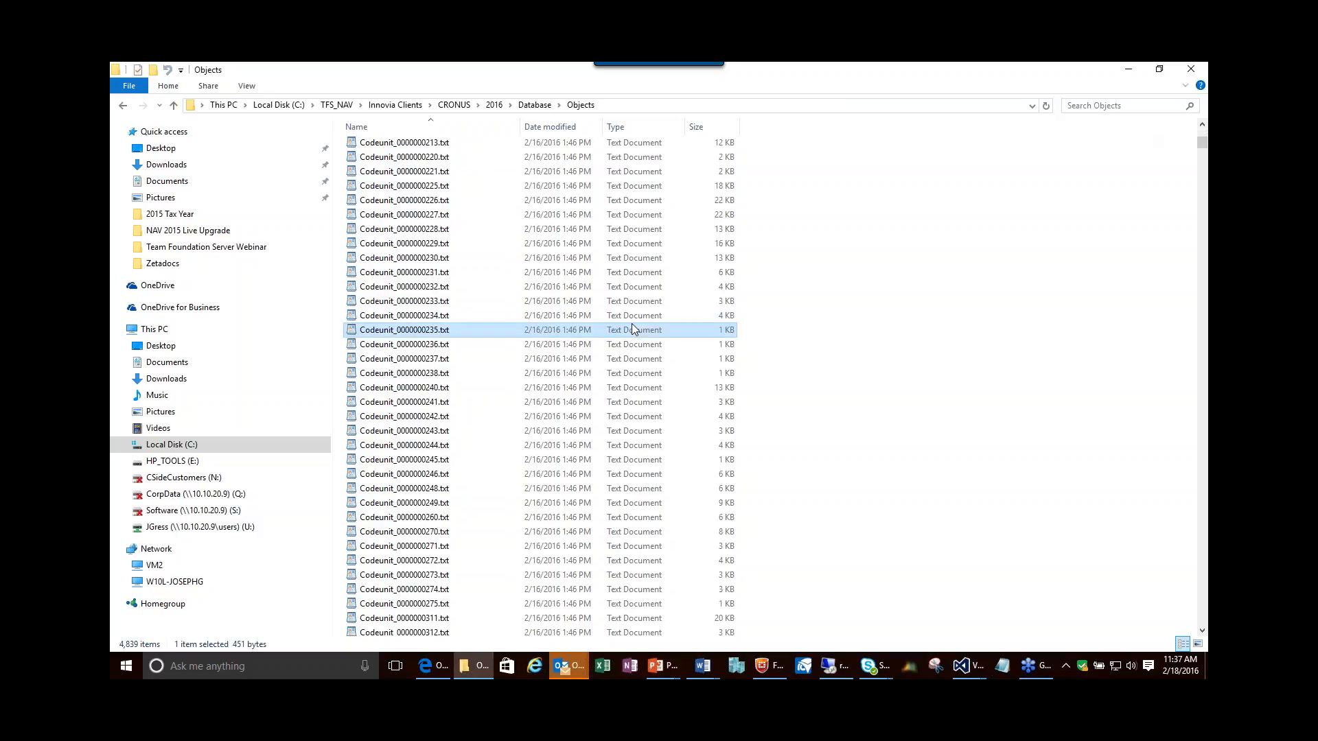
key("Page_Down")
key("Page_Down")
key("Page_Down")
key("Page_Down")
key("Page_Down")
key("Page_Down")
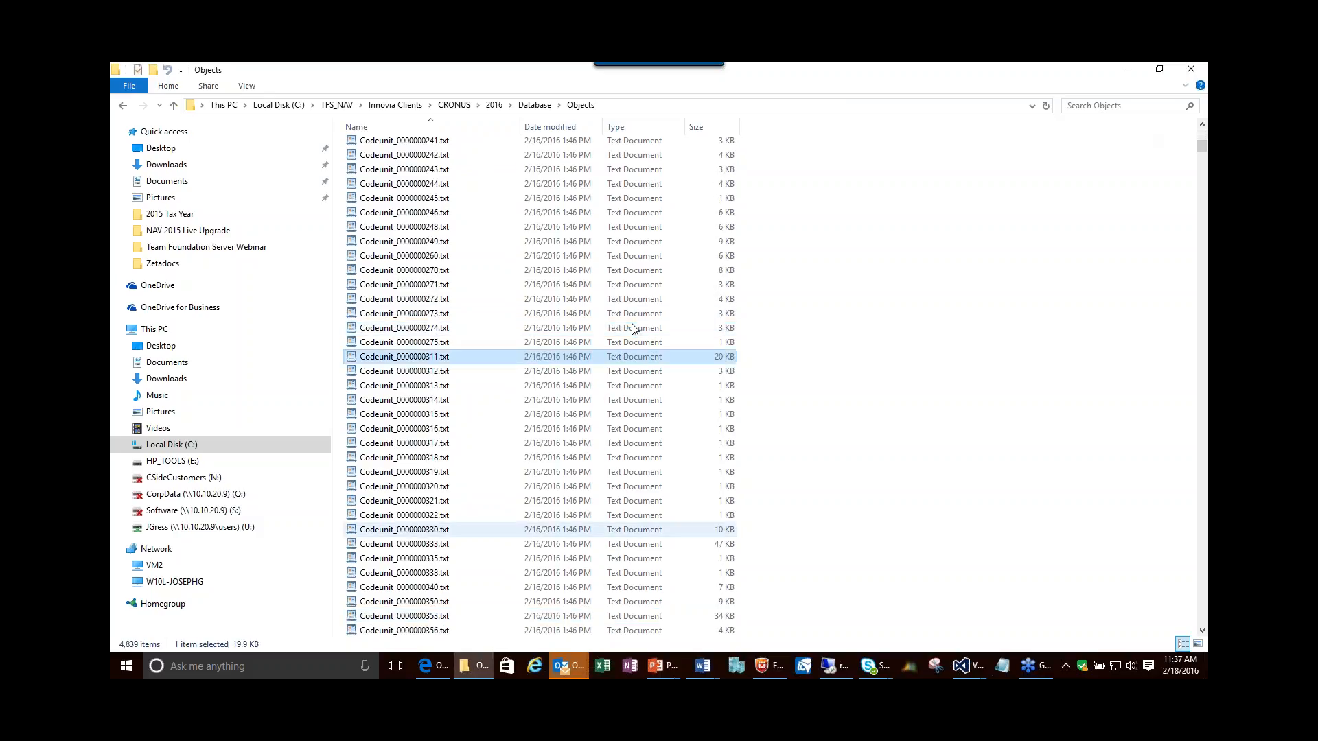
key("Page_Down")
key("Page_Down")
key("Page_Down")
key("Page_Down")
key("Page_Down")
key("Page_Down")
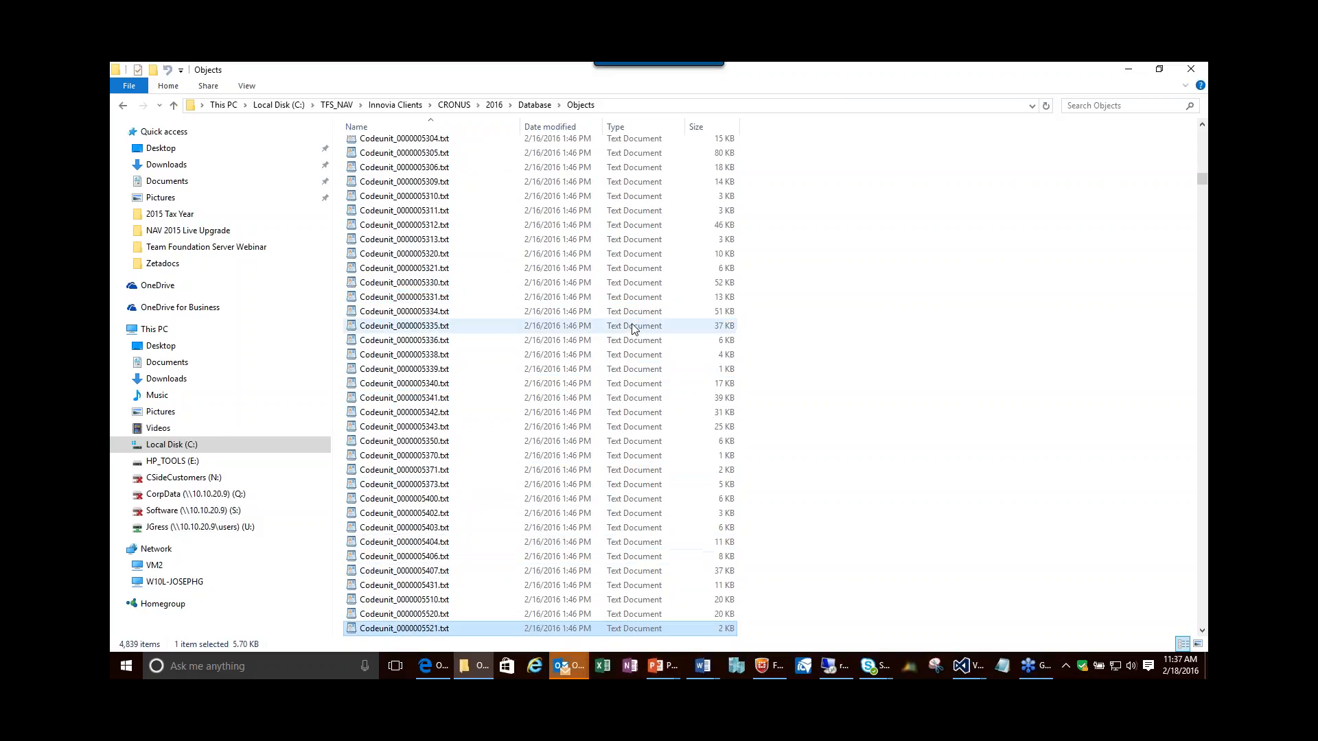
key("Page_Down")
key("Page_Down")
key("Page_Down")
key("p")
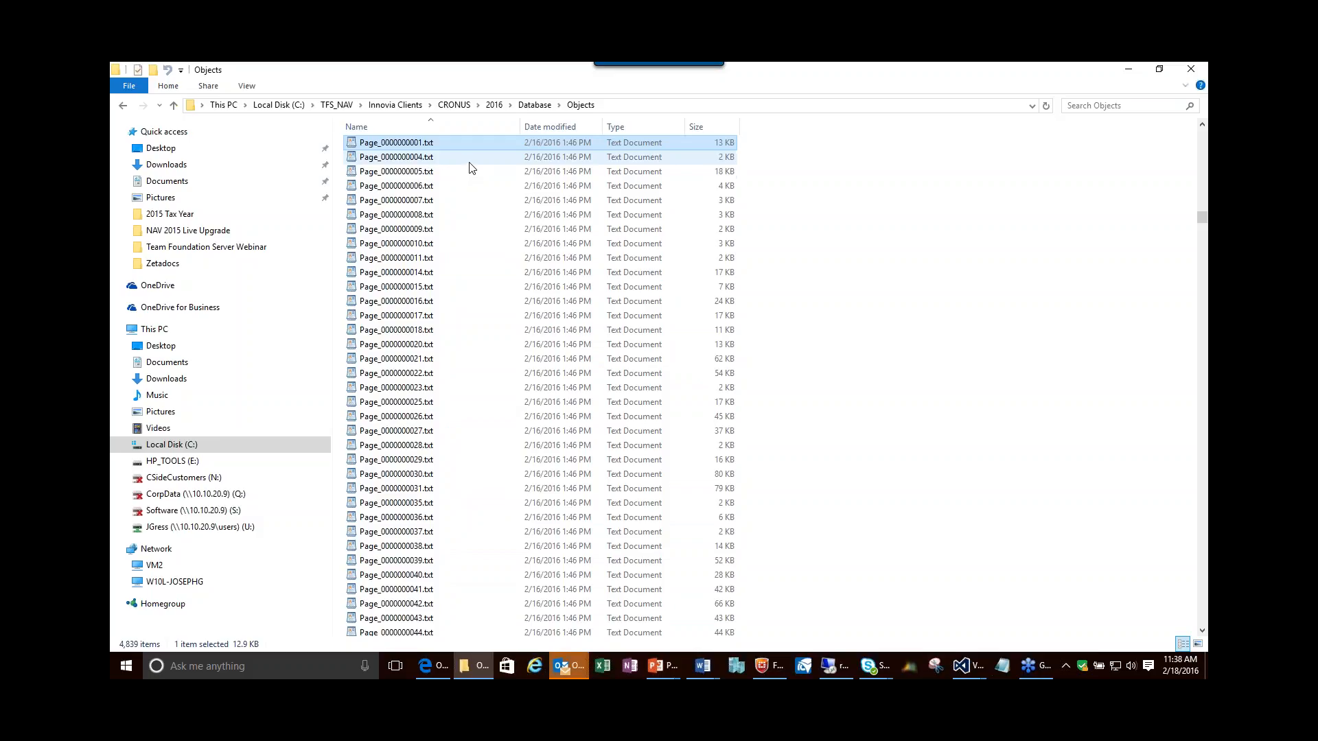
scroll(473, 167, "up", 1)
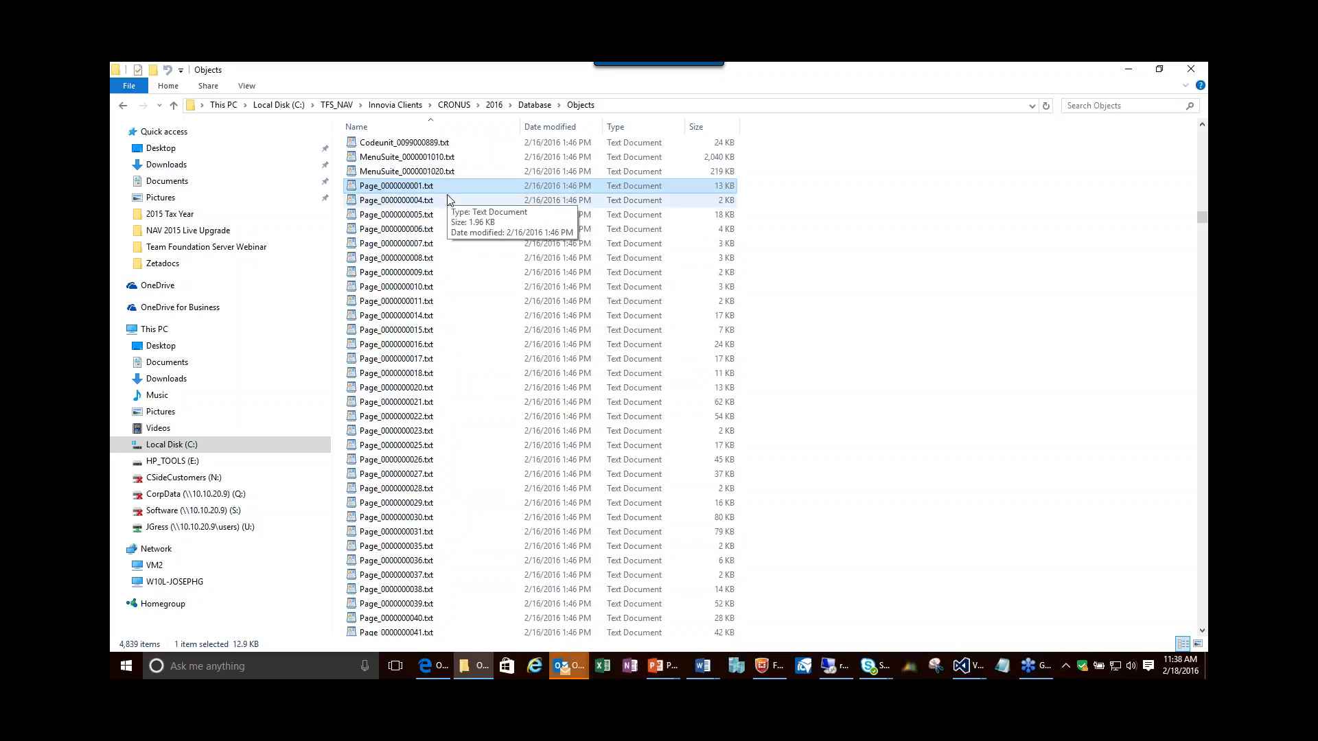
Minimize File Explorer, switch to the PowerPoint slide show and advance to Creating a New Project in Team Foundation Server.
left_click(1127, 72)
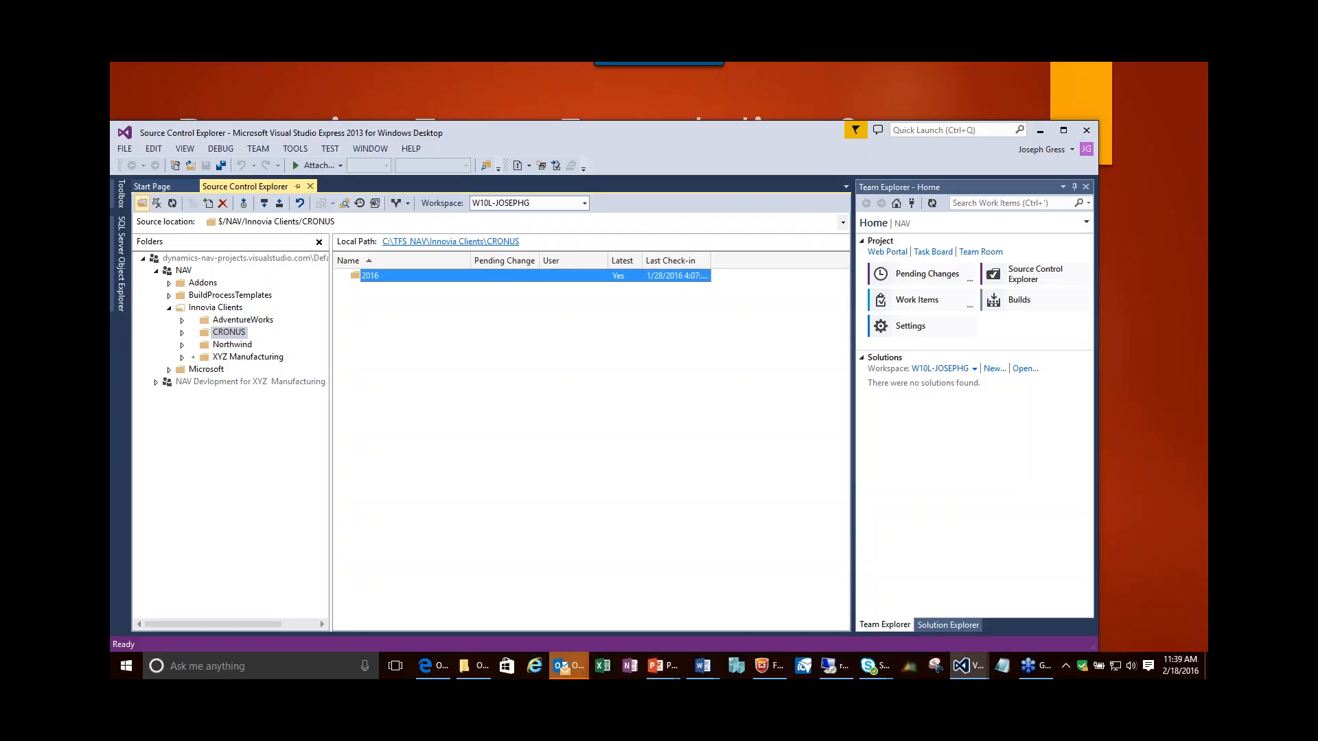
key("alt+Tab")
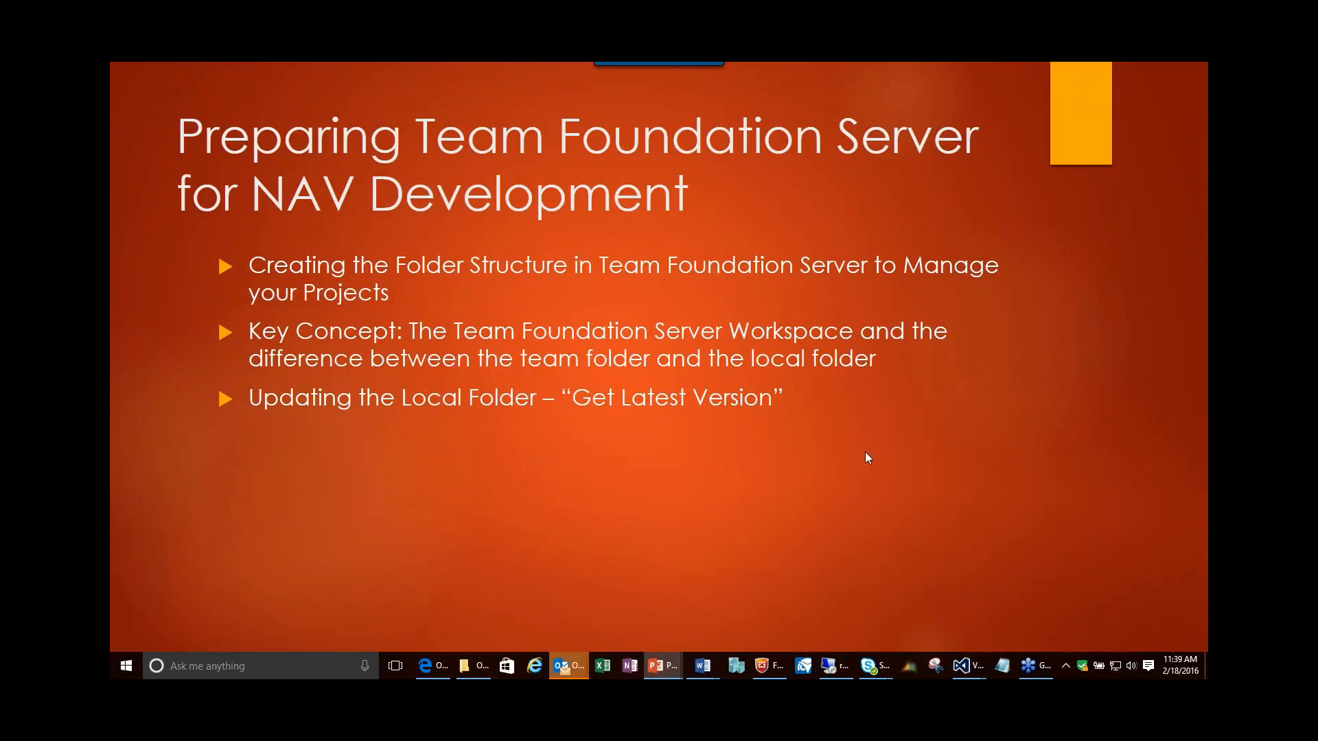
left_click(1076, 419)
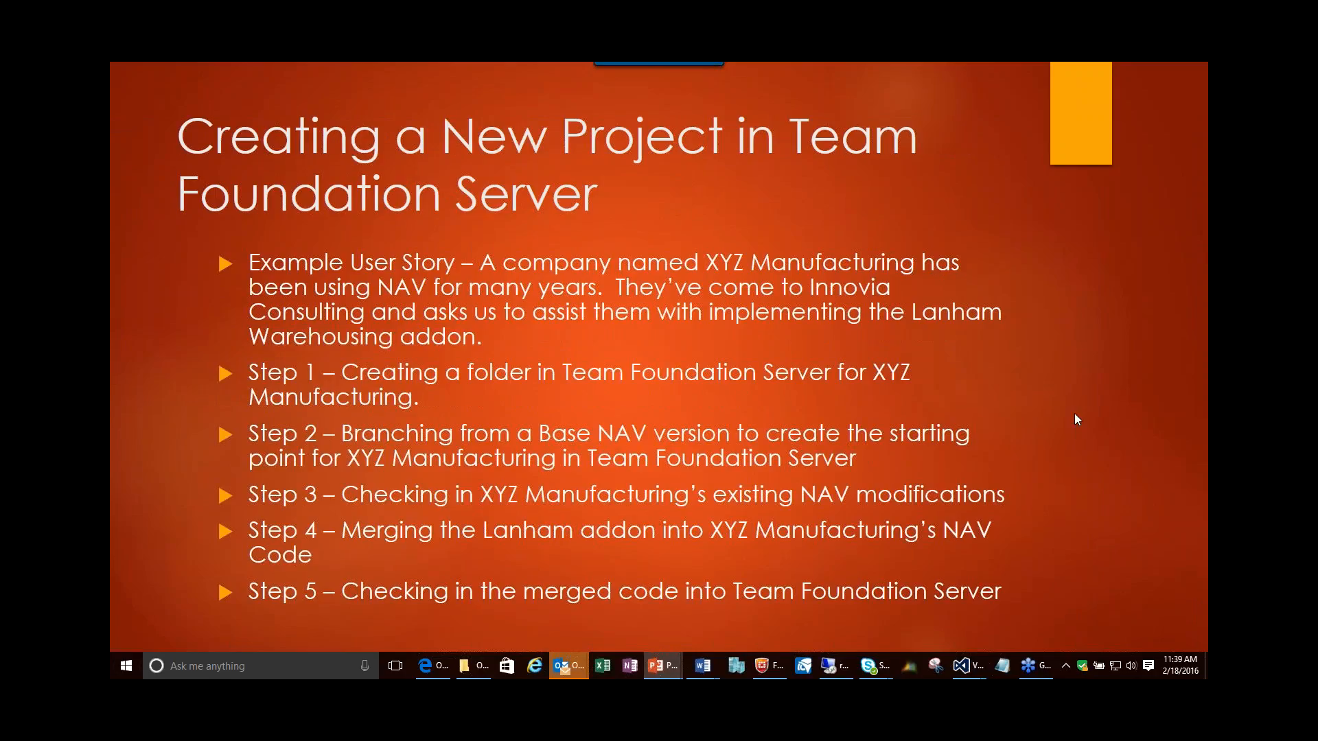
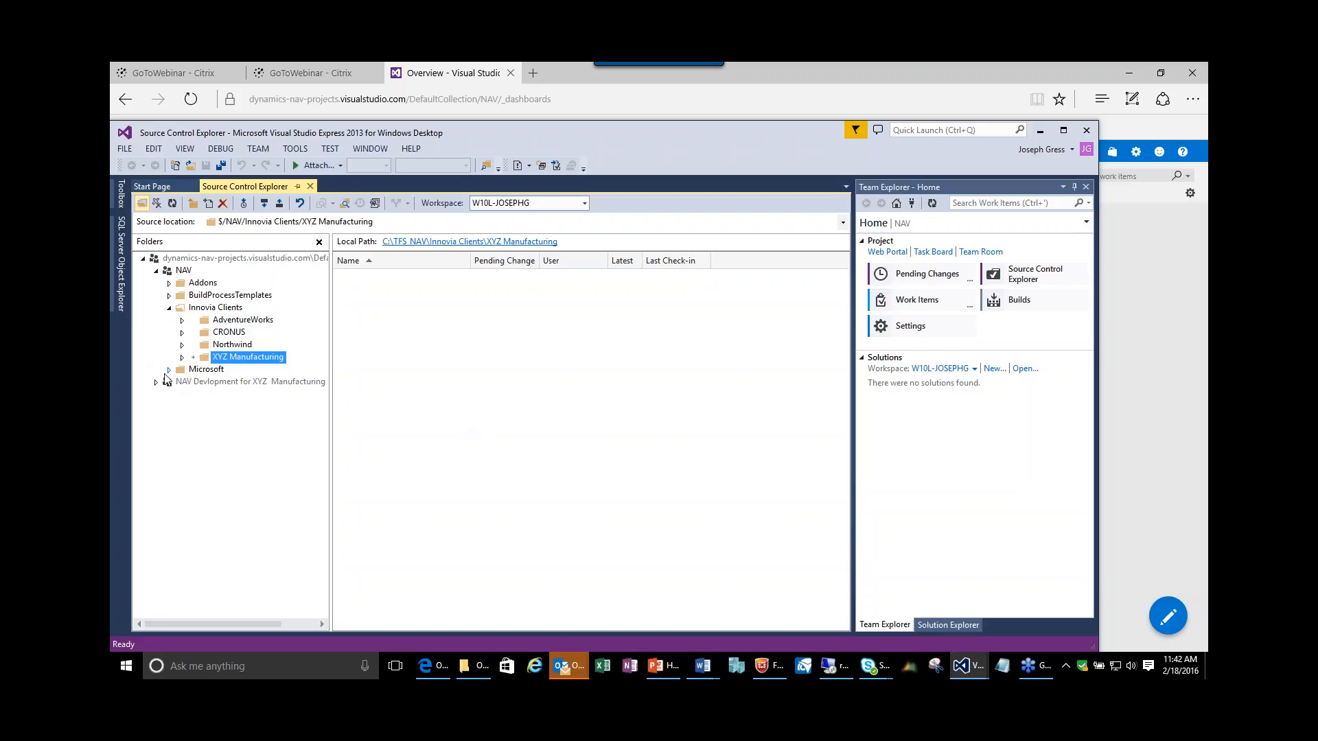
In Visual Studio's source control tree, expand Microsoft/NA/2016/9.0 and open its Objects branch.
left_click(169, 371)
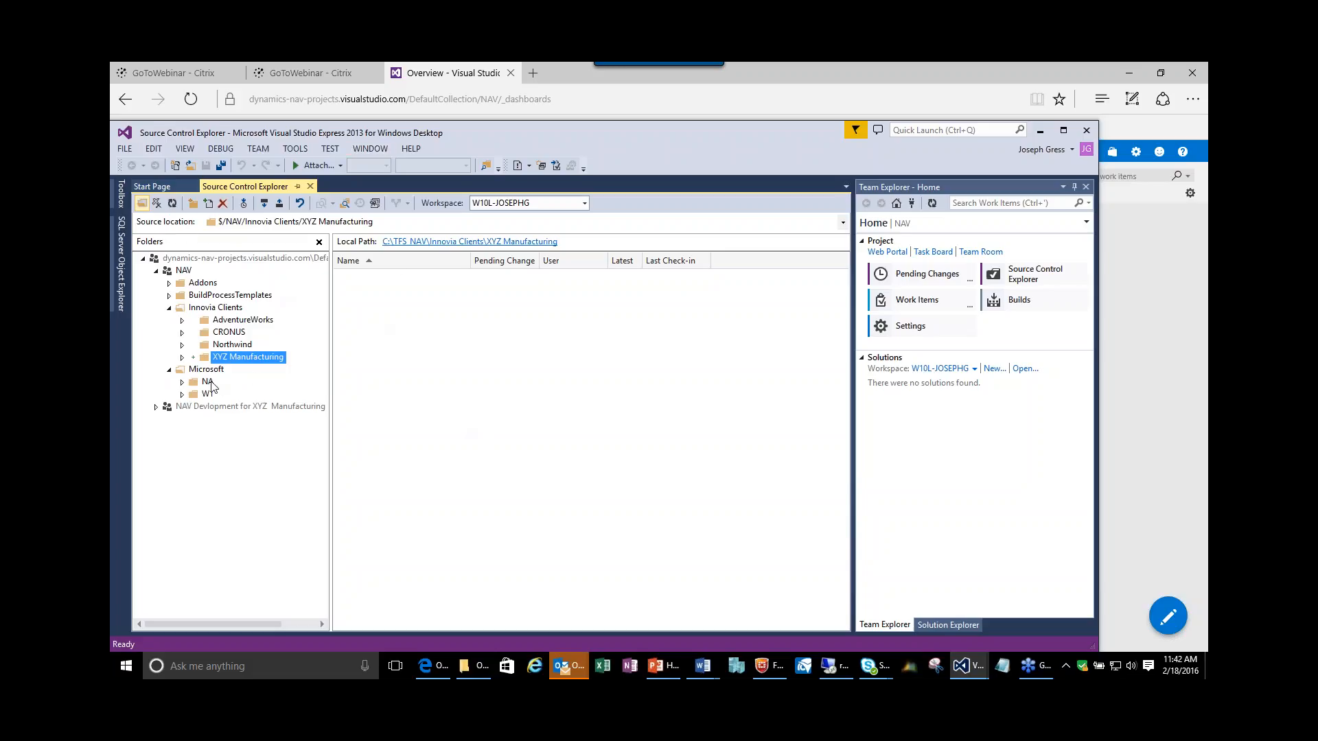
left_click(183, 383)
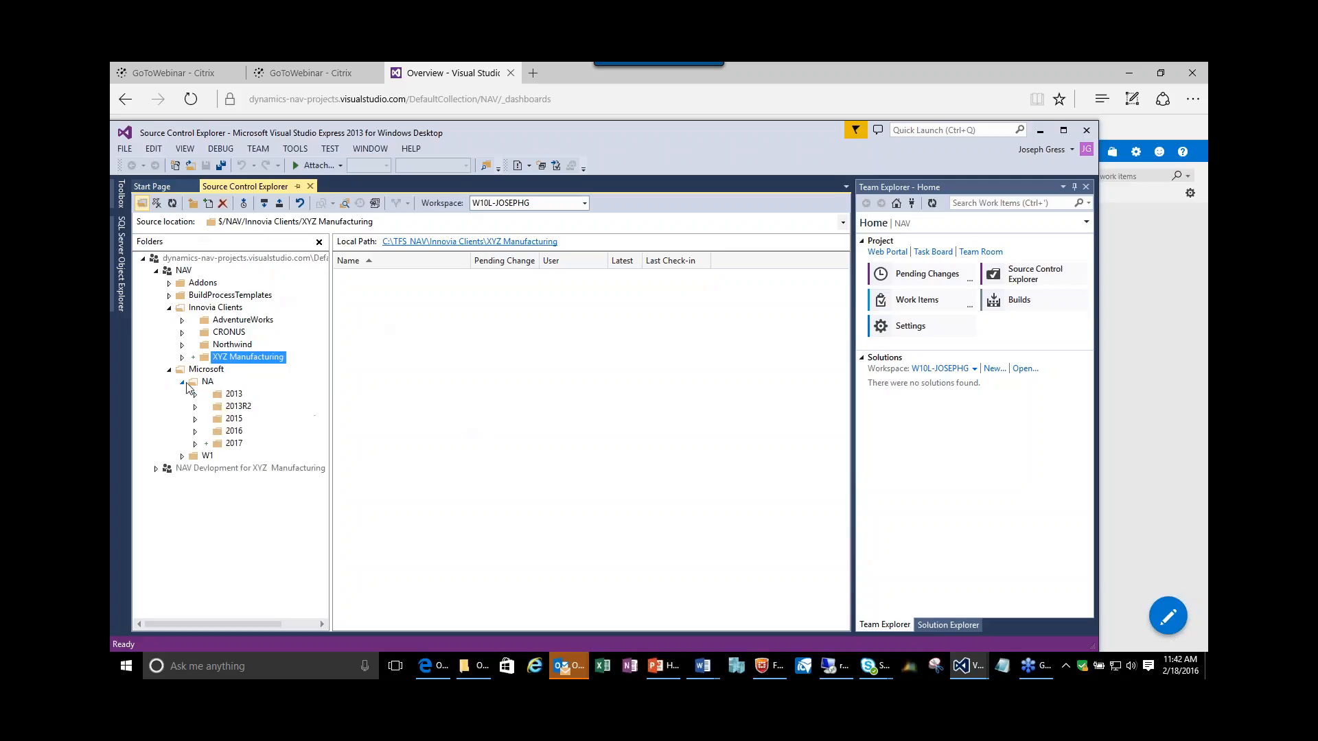
left_click(194, 431)
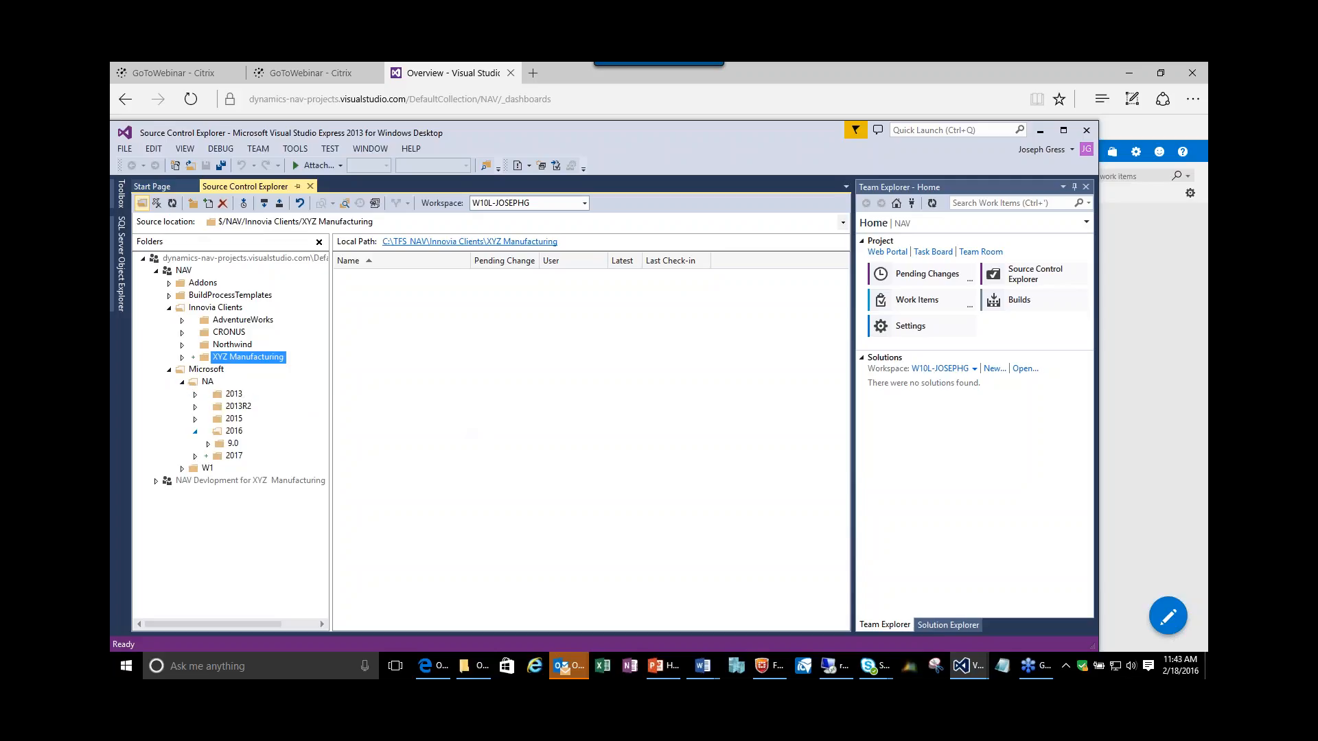
left_click(208, 444)
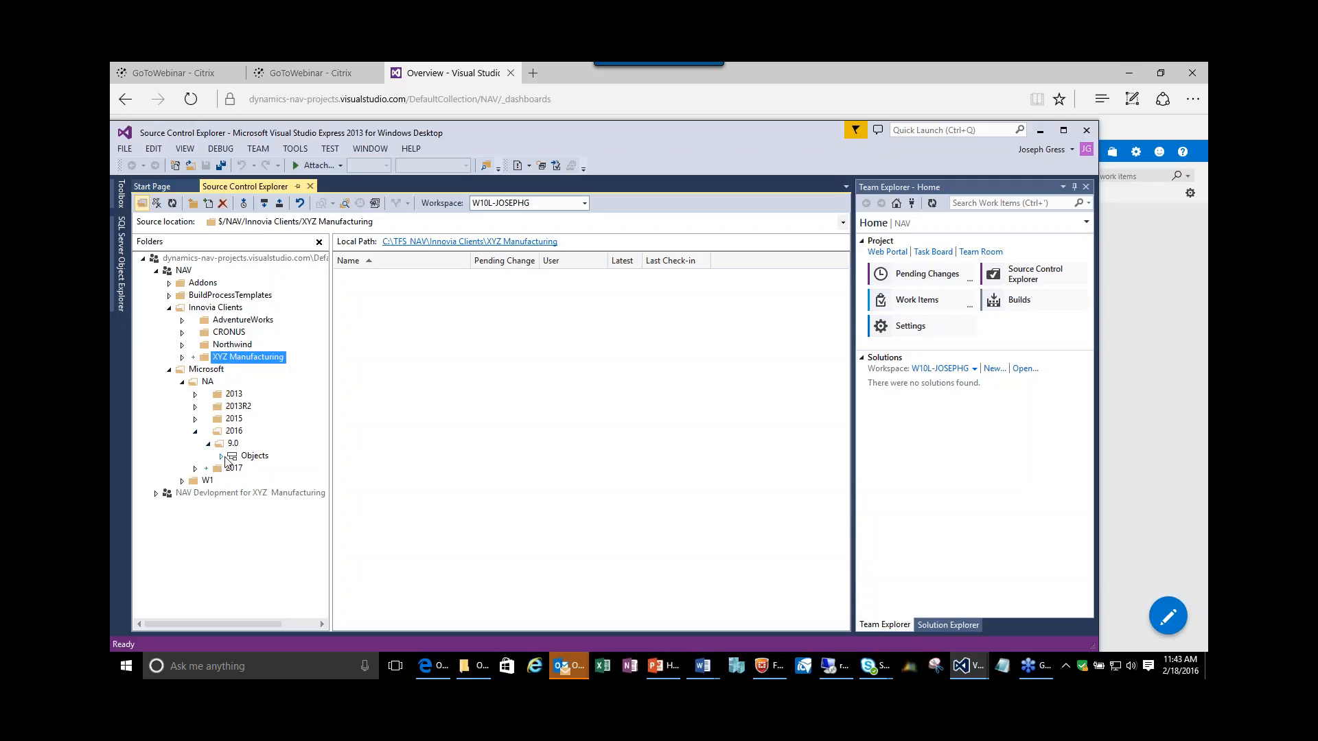
left_click(221, 456)
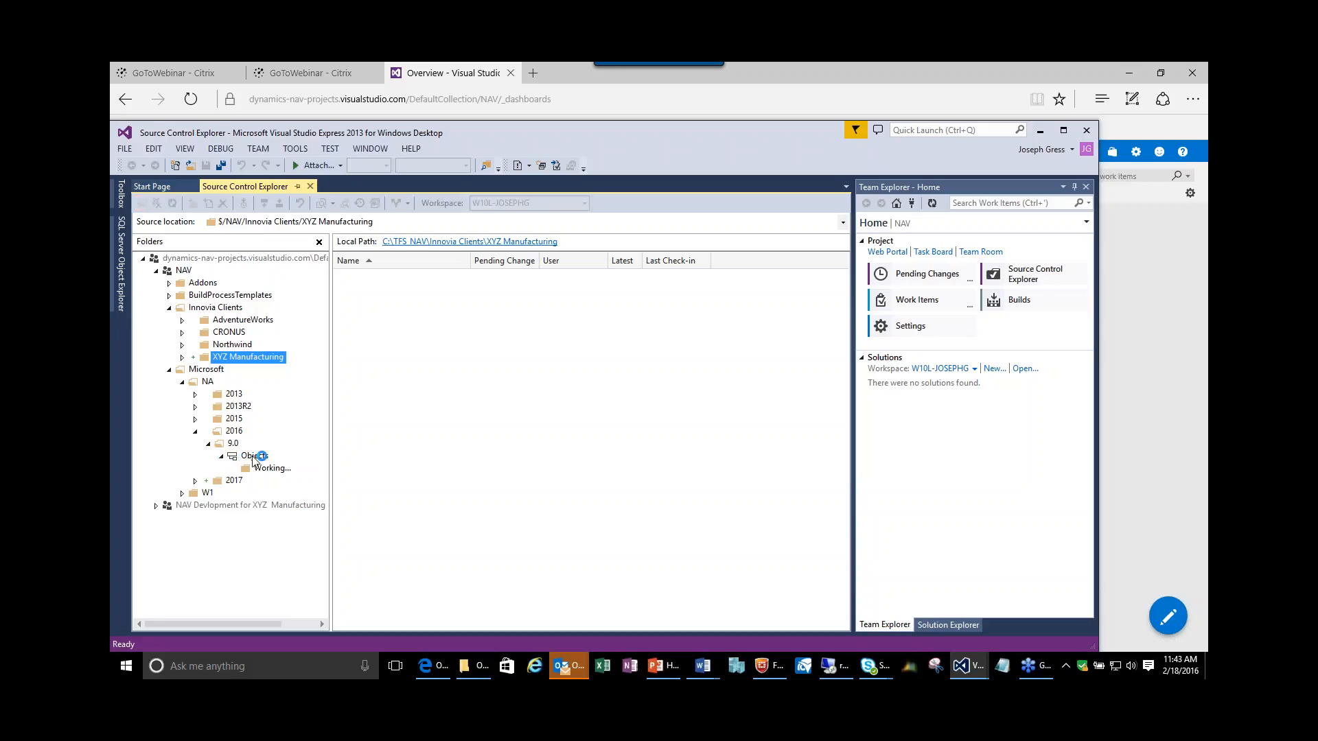
left_click(252, 458)
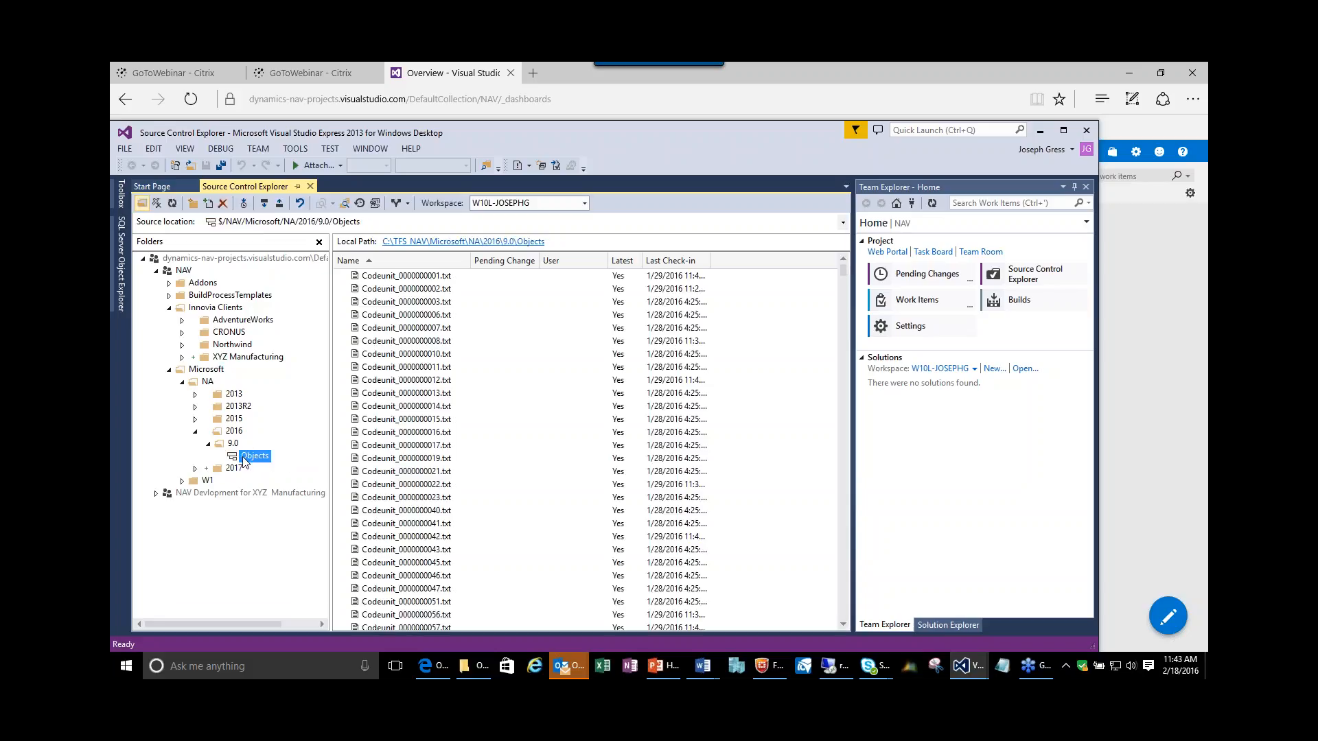
Examine the changeset history of the Objects branch and the actions available for the NAV 2016 changeset, and close the history.
right_click(242, 463)
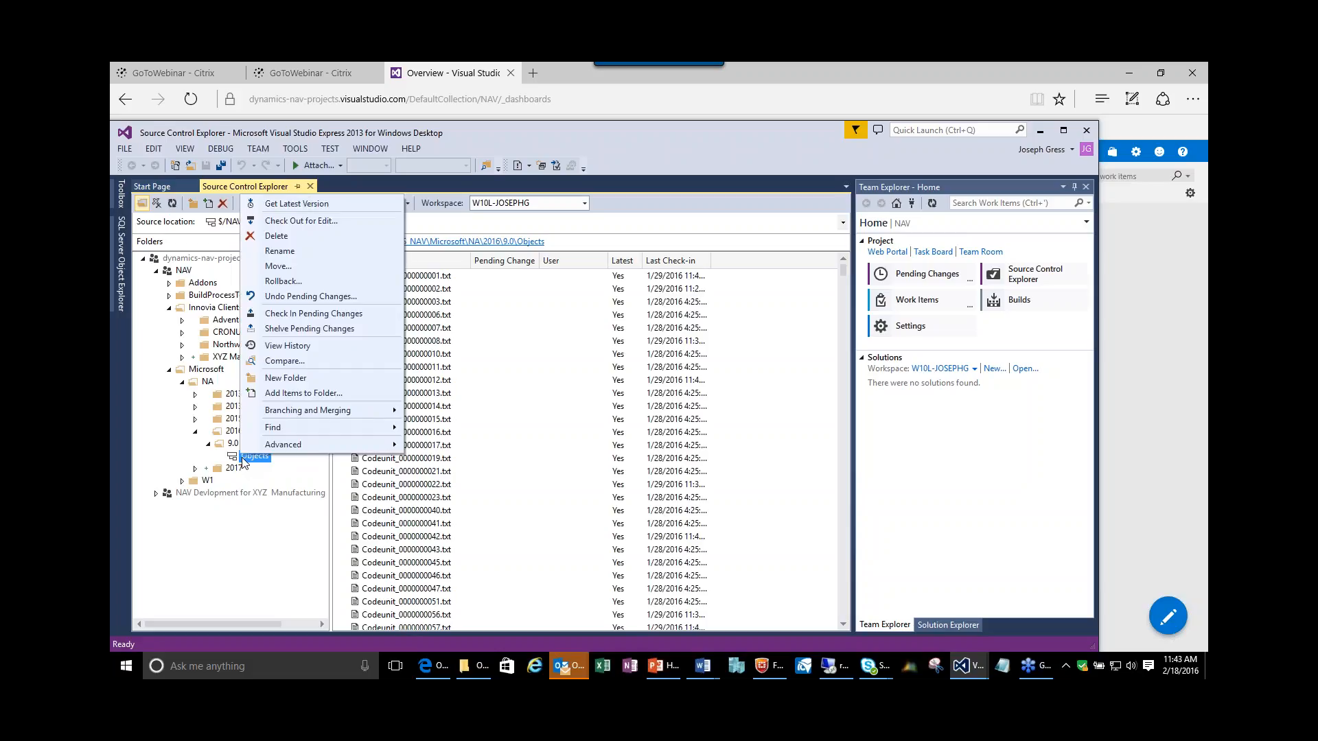
mouse_move(310, 412)
left_click(288, 346)
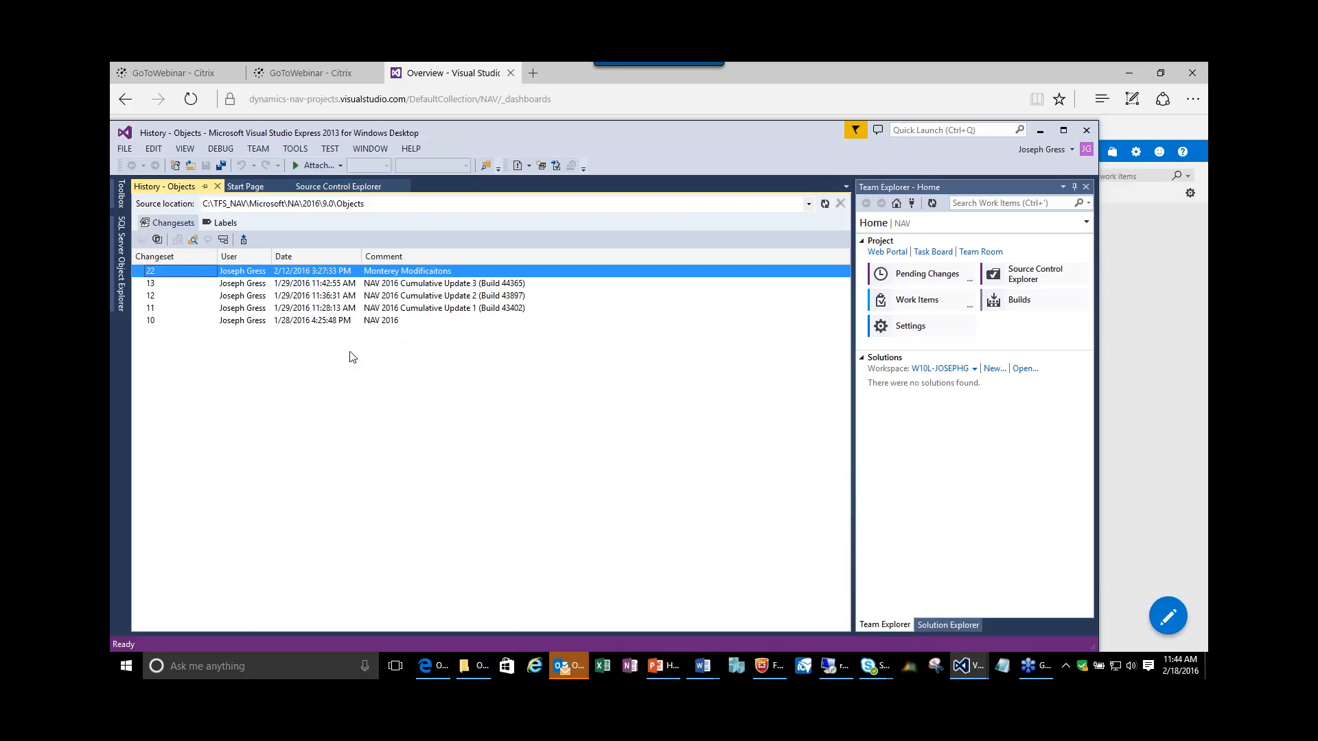
left_click(392, 322)
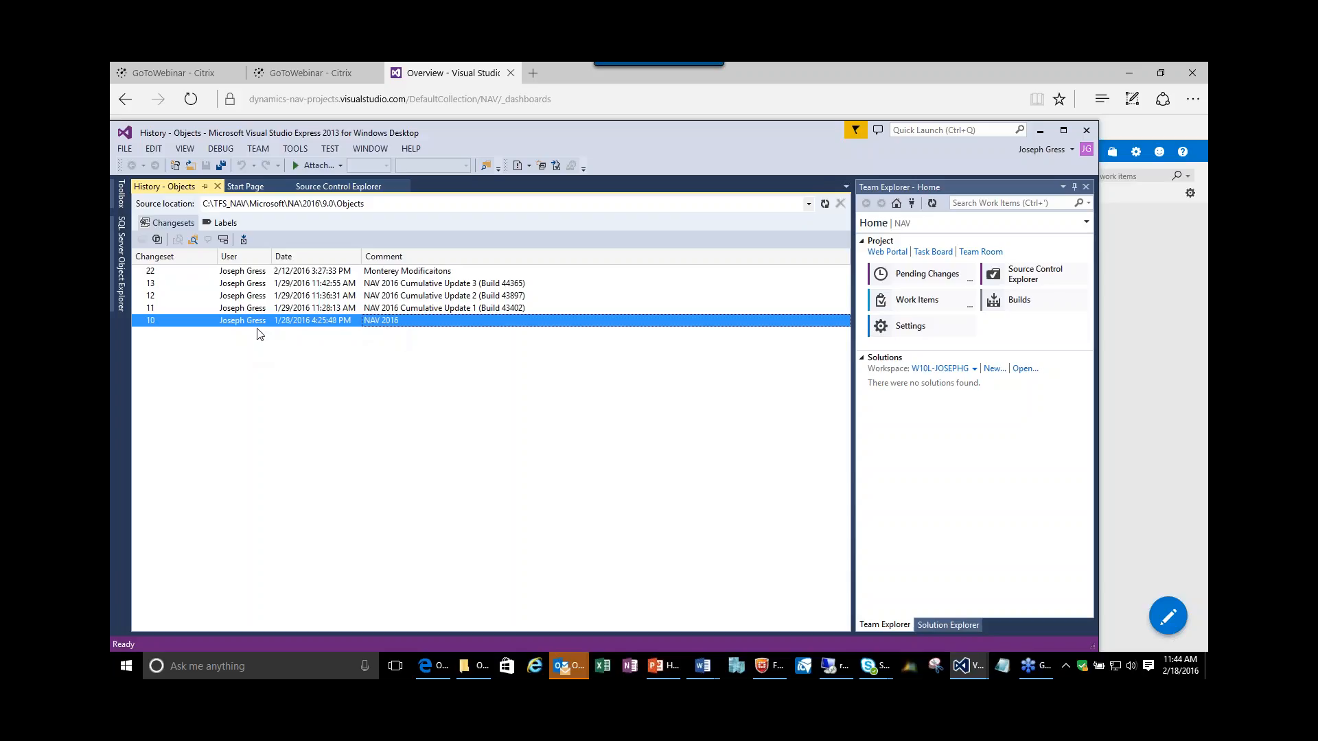
right_click(391, 327)
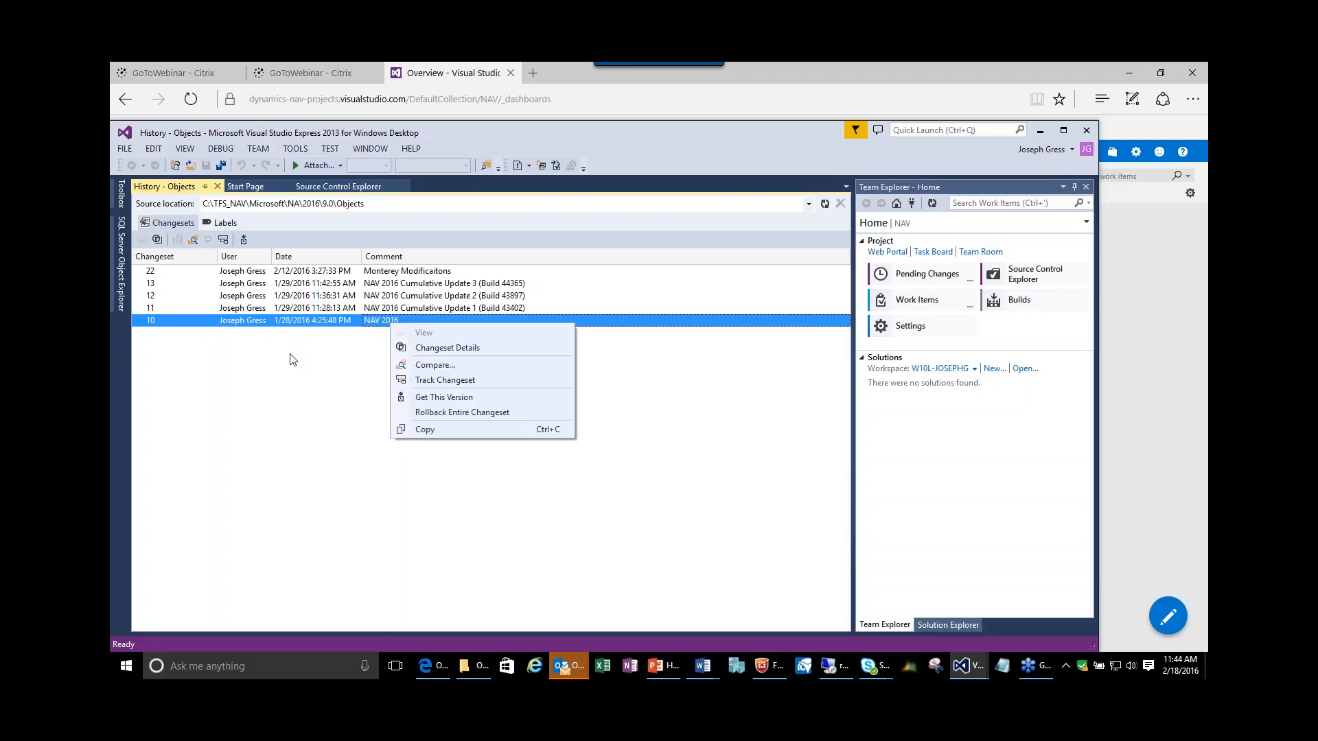
left_click(217, 187)
left_click(217, 187)
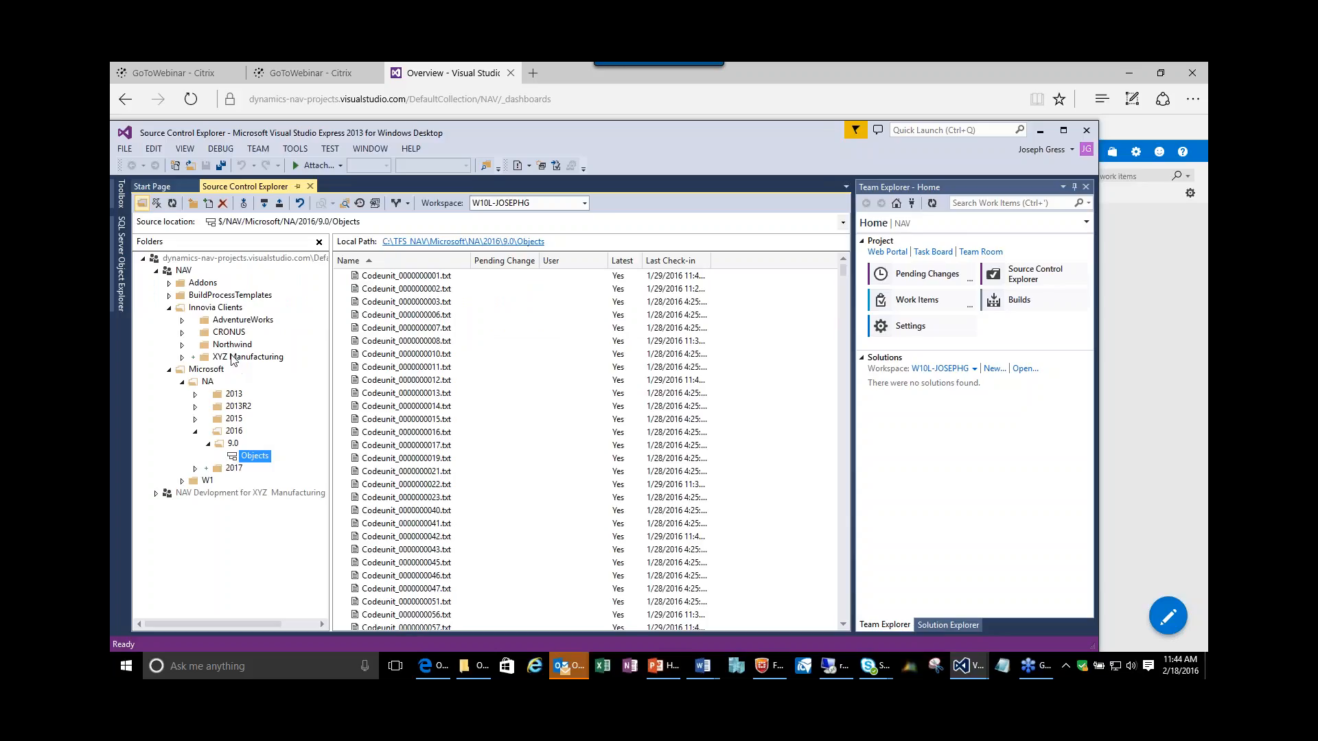
right_click(235, 458)
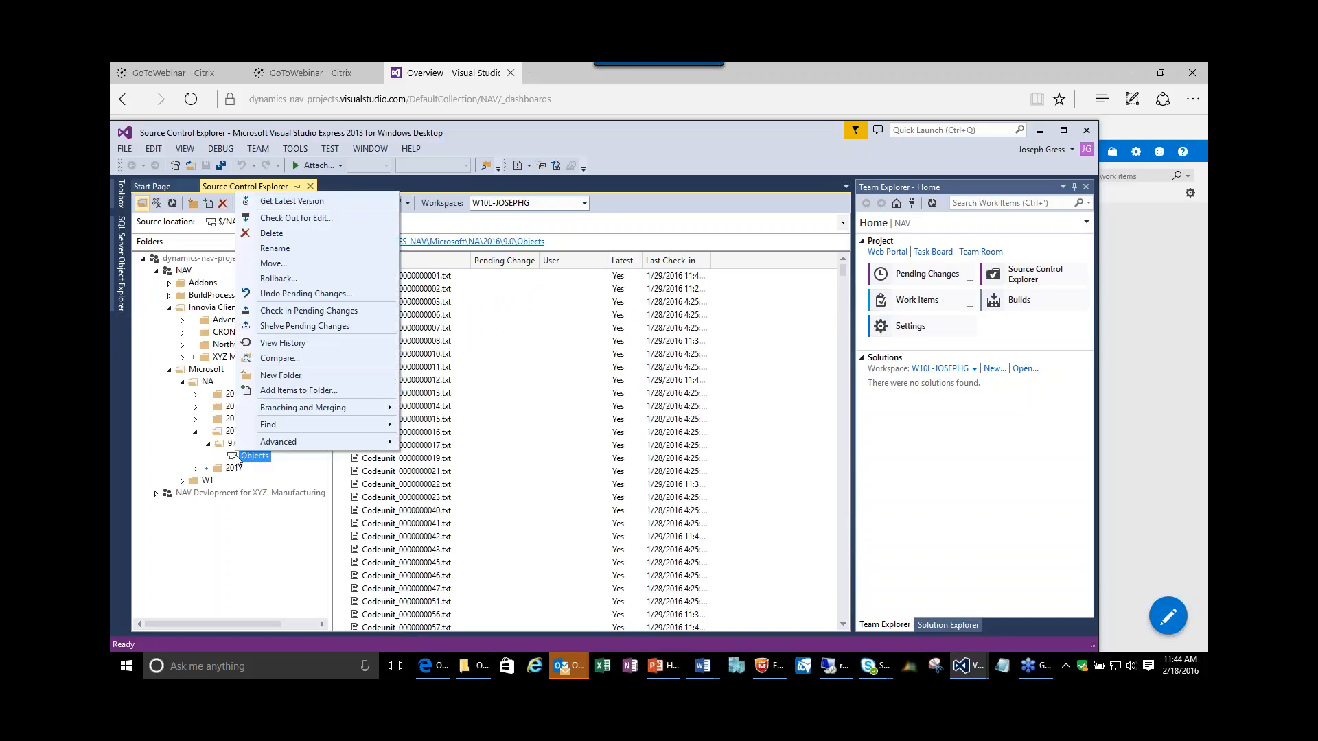
mouse_move(291, 415)
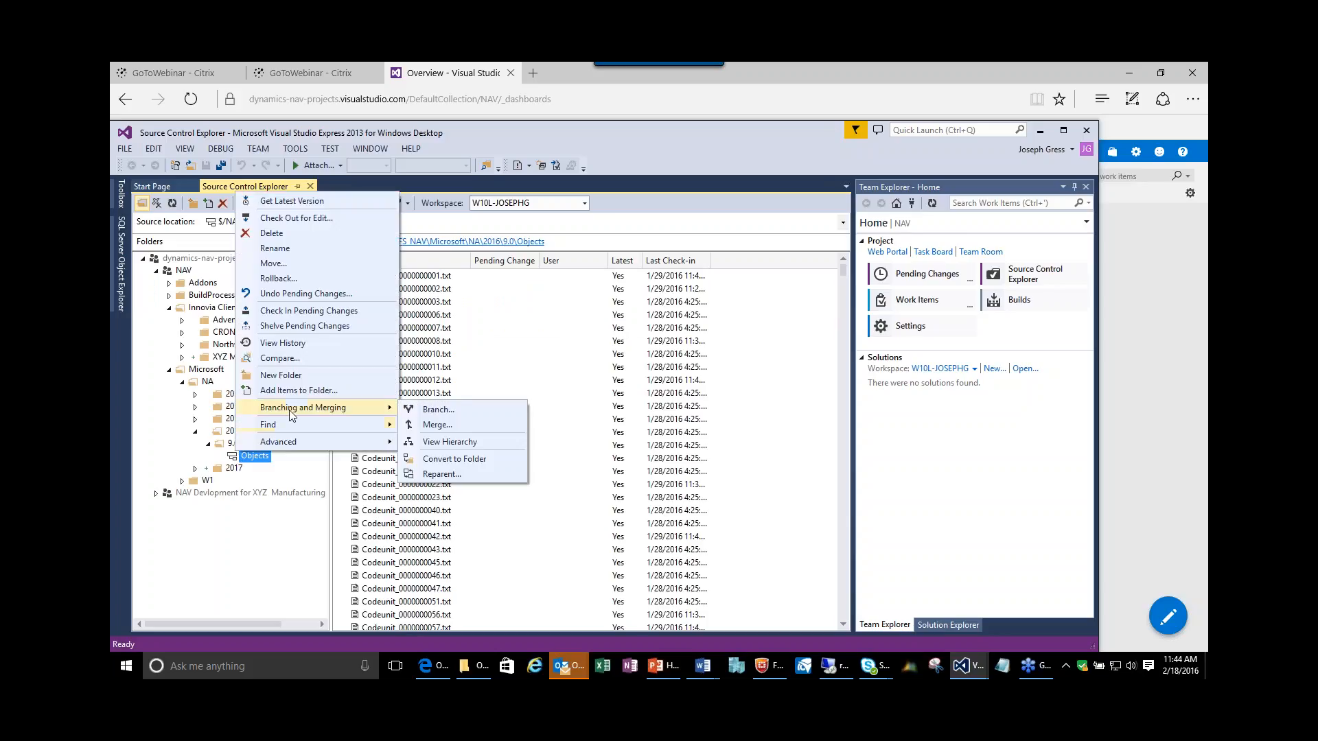
left_click(197, 455)
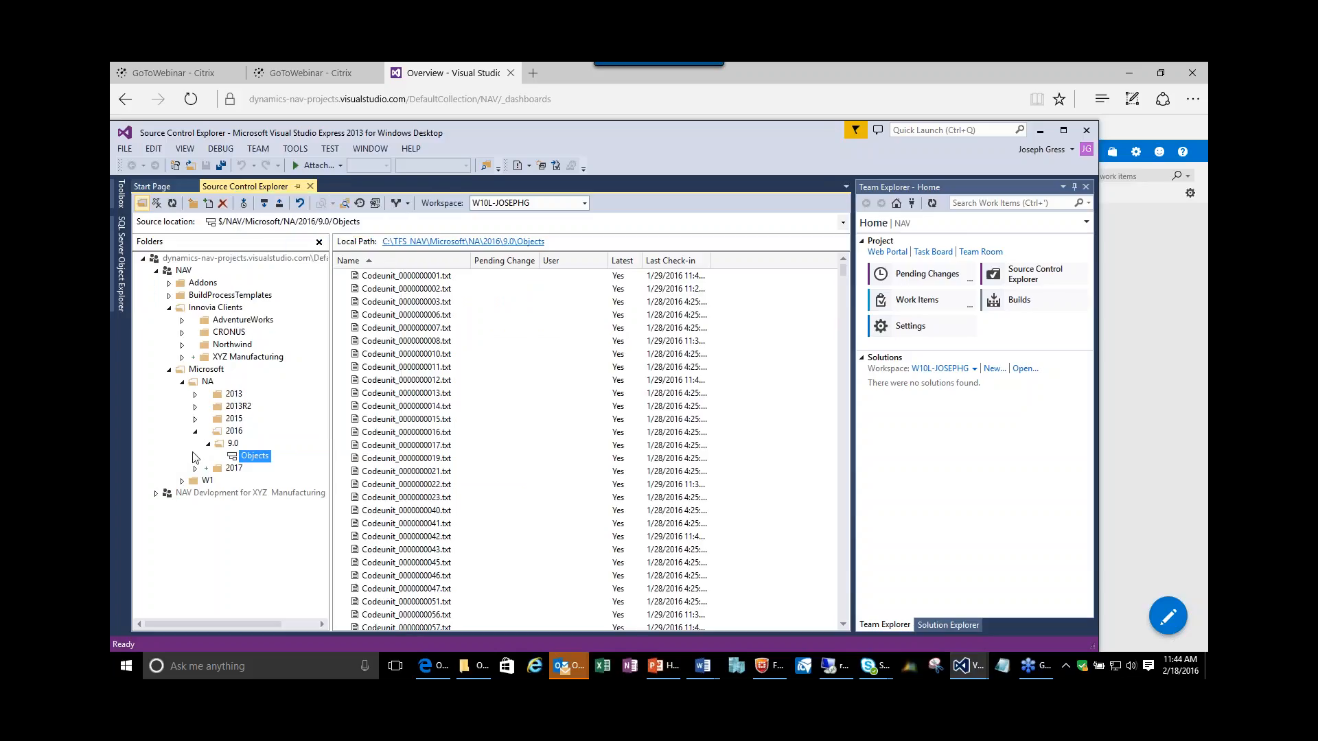
Start a new branch from Microsoft/NA/2016/9.0/Objects and set the source version to be chosen by Changeset.
right_click(241, 461)
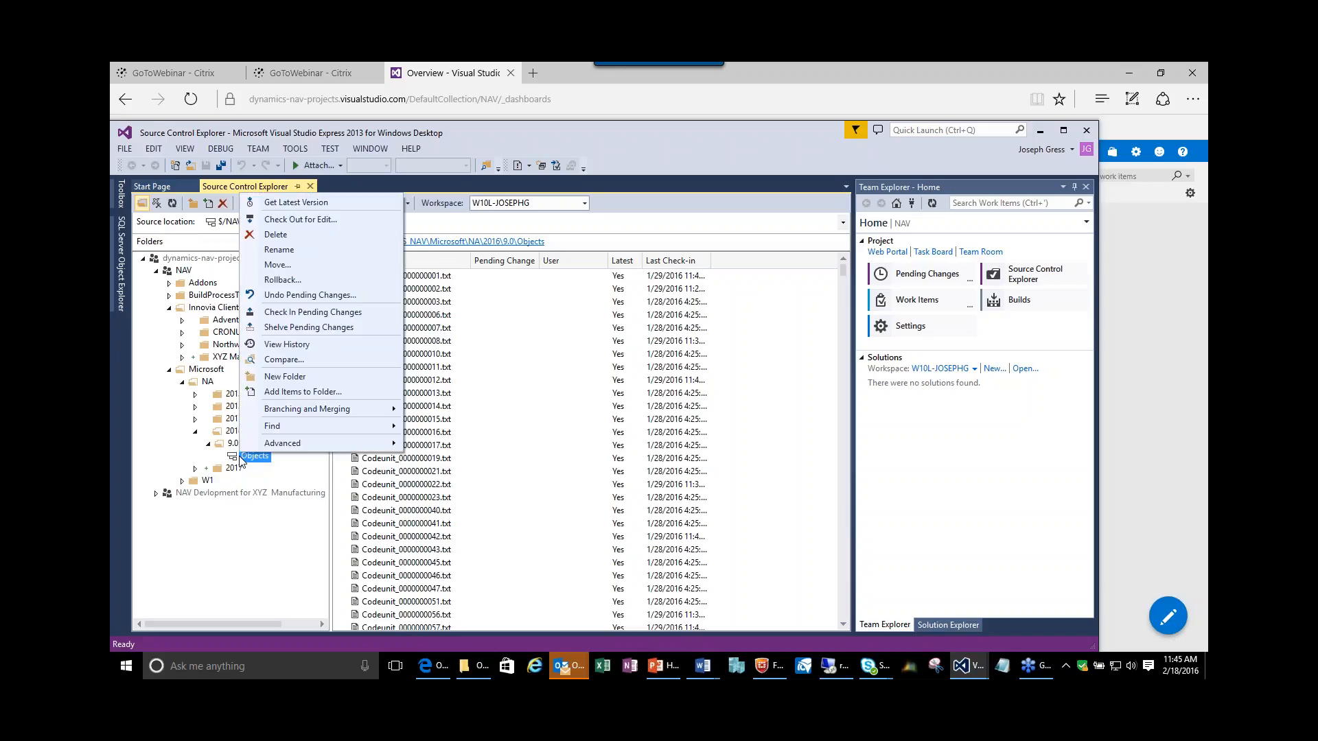
mouse_move(338, 411)
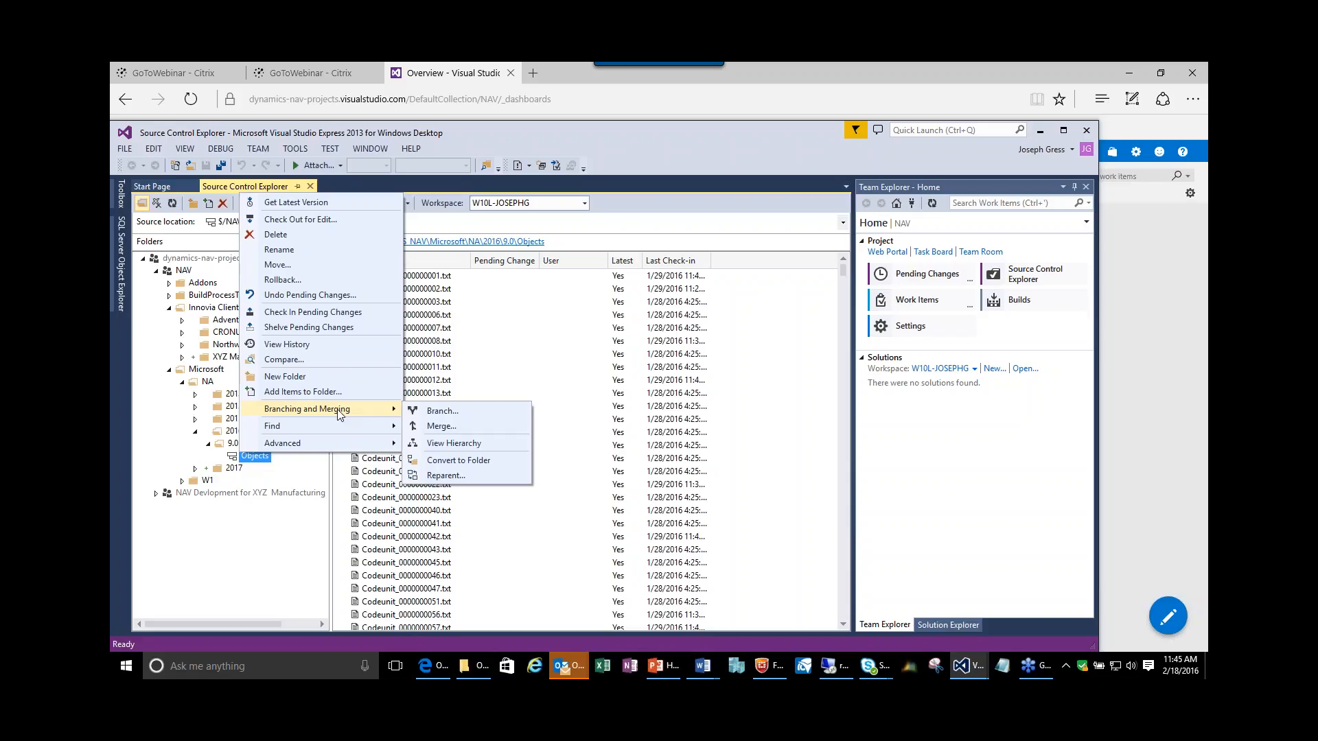
left_click(439, 411)
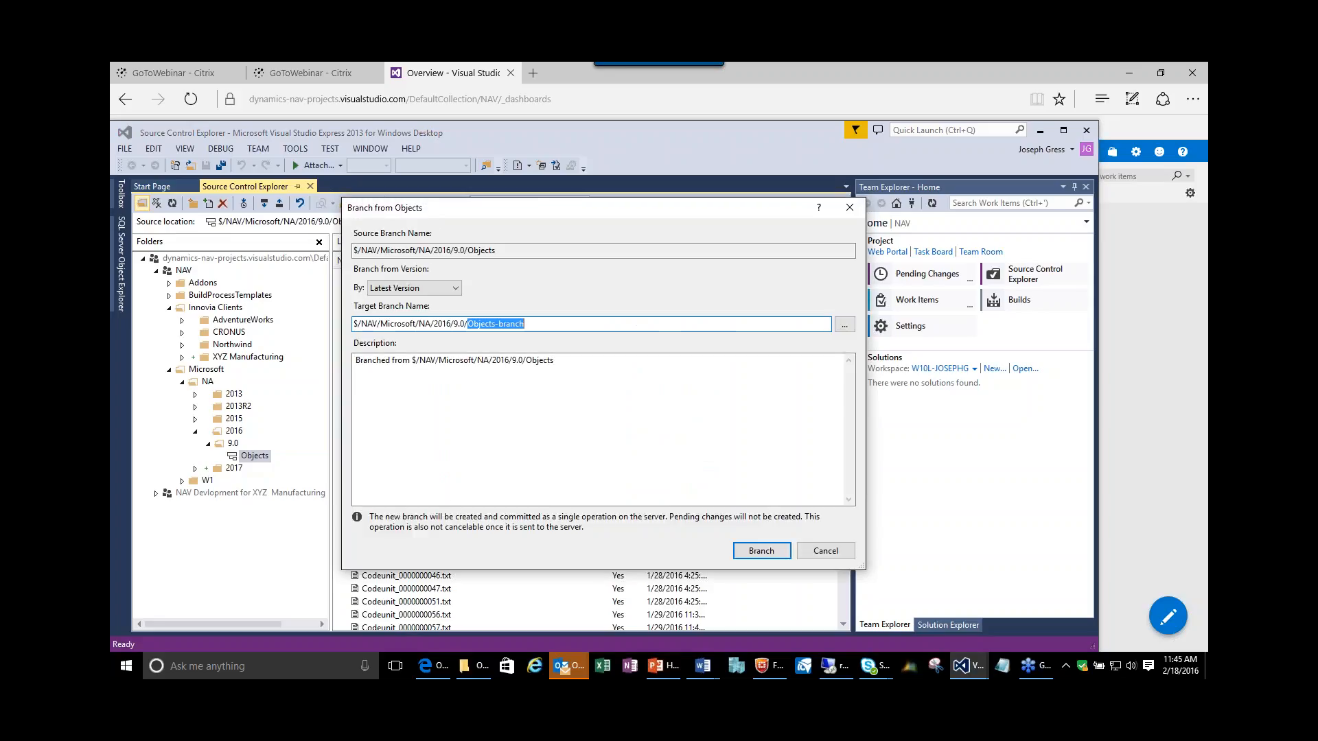
left_click(459, 289)
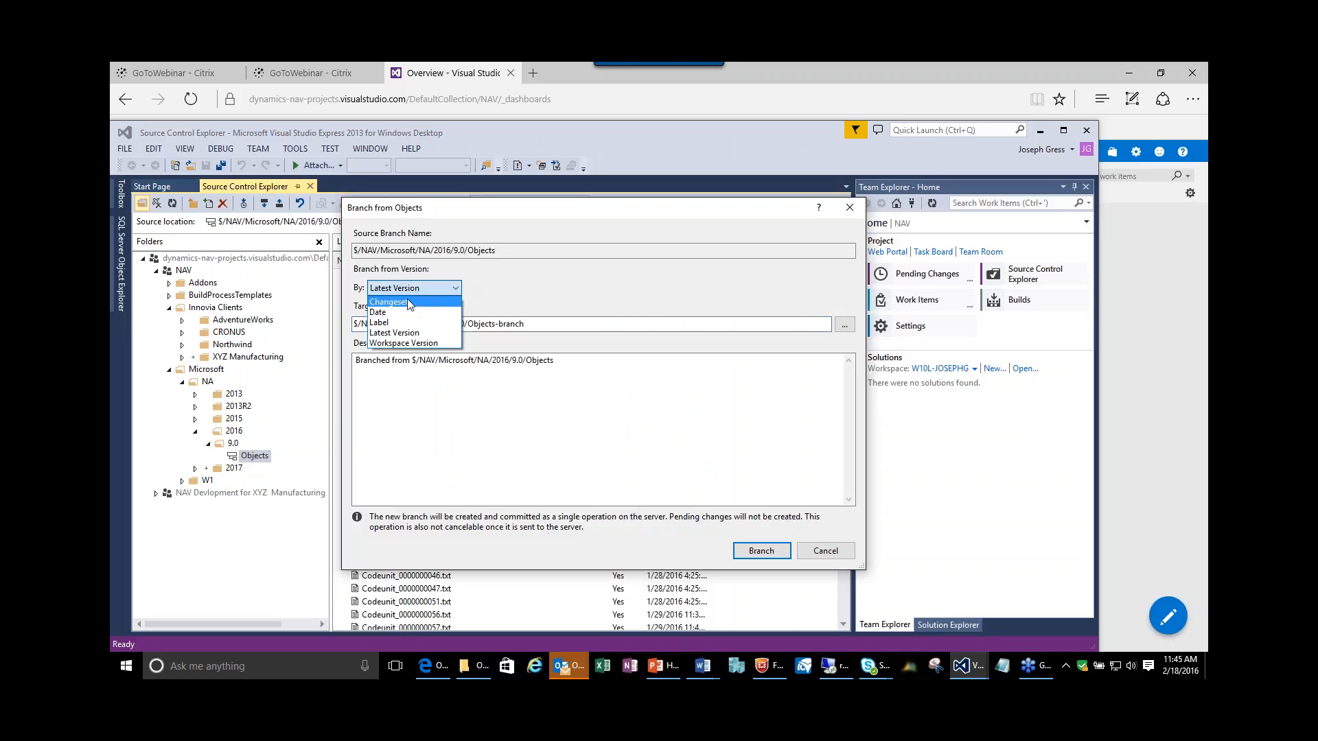
left_click(408, 302)
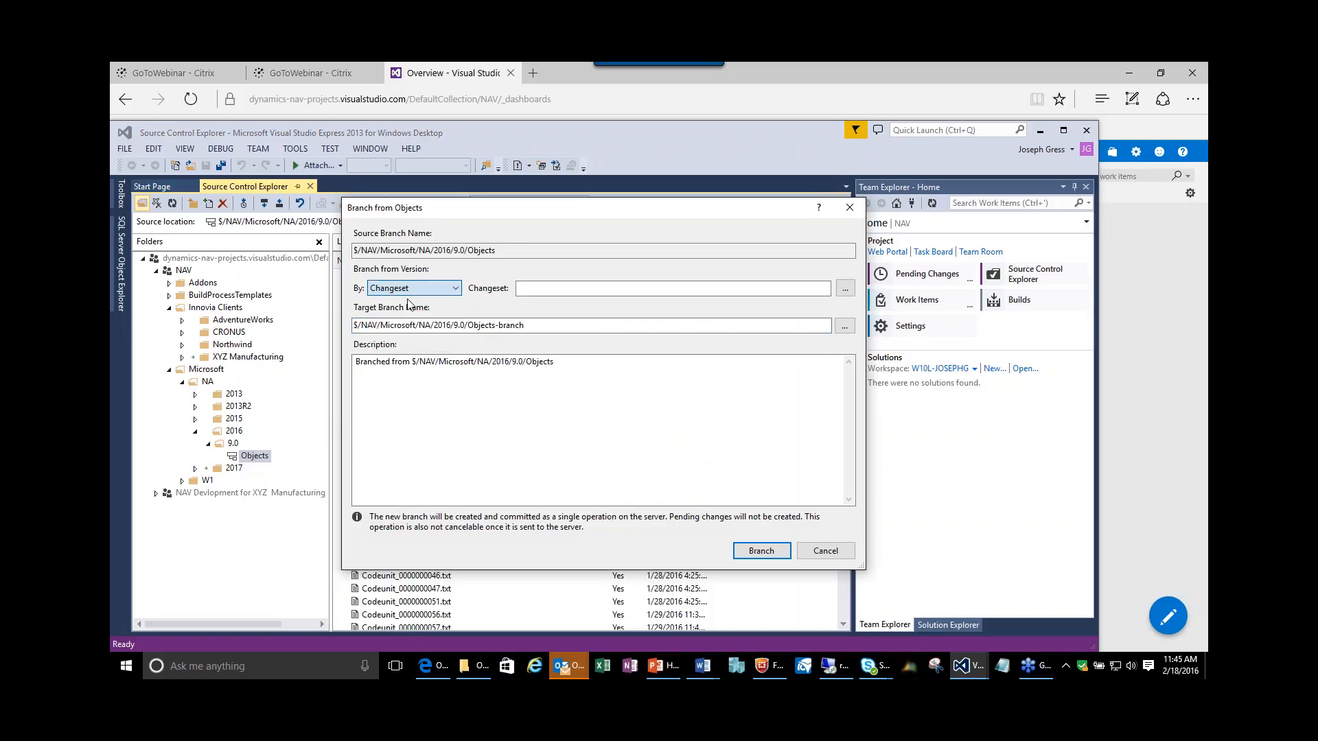
left_click(845, 289)
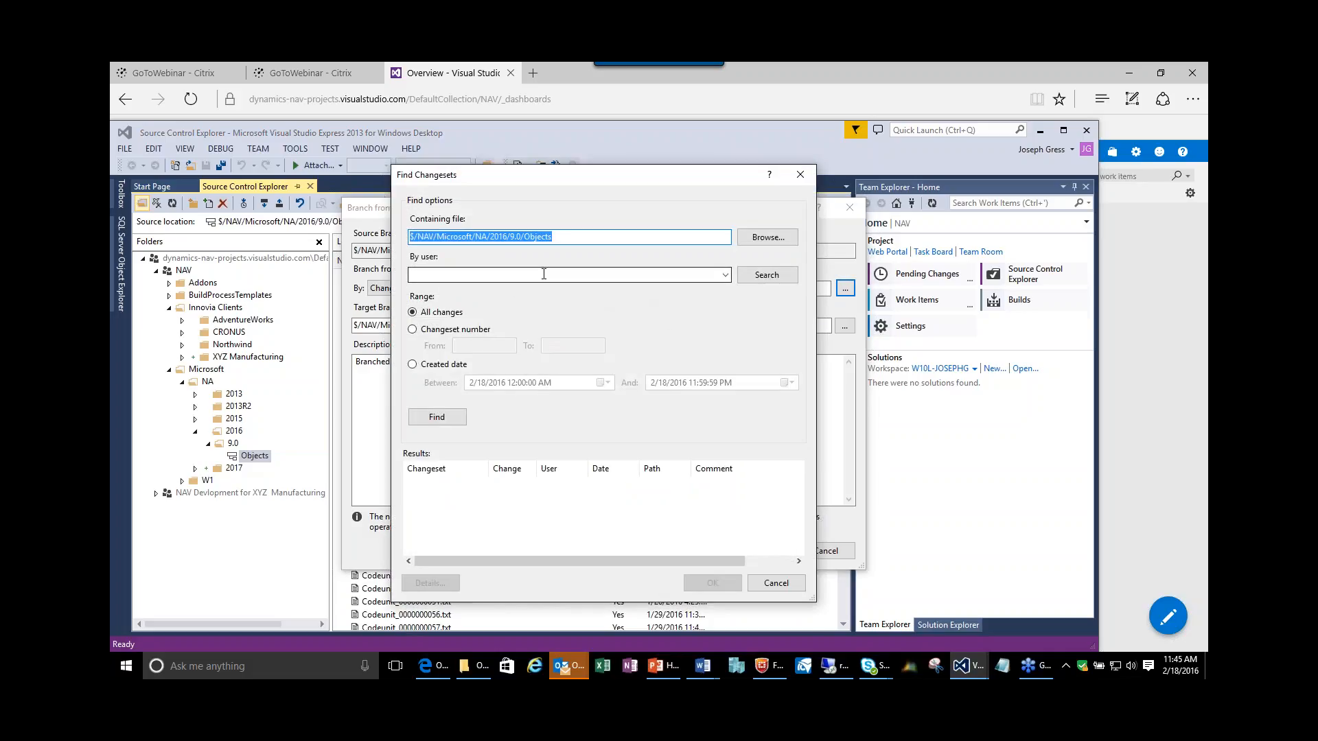
left_click(415, 330)
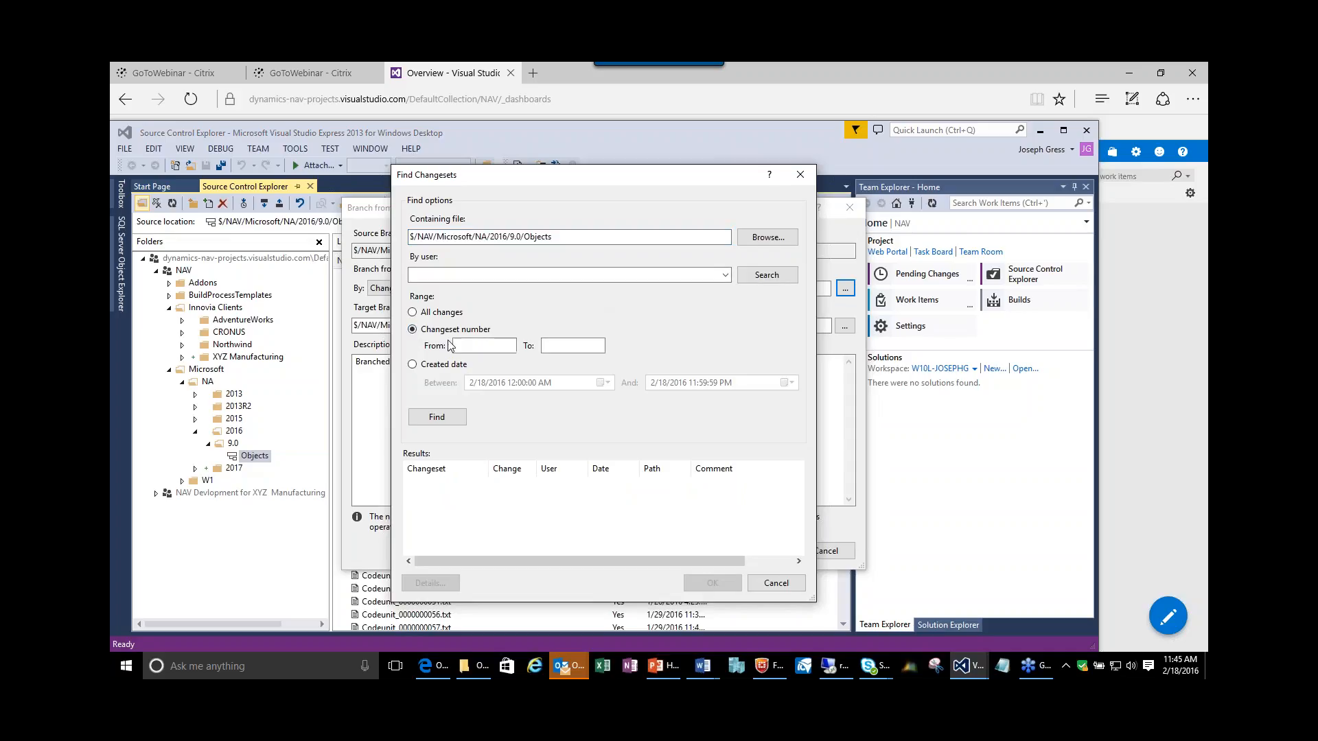
left_click(762, 276)
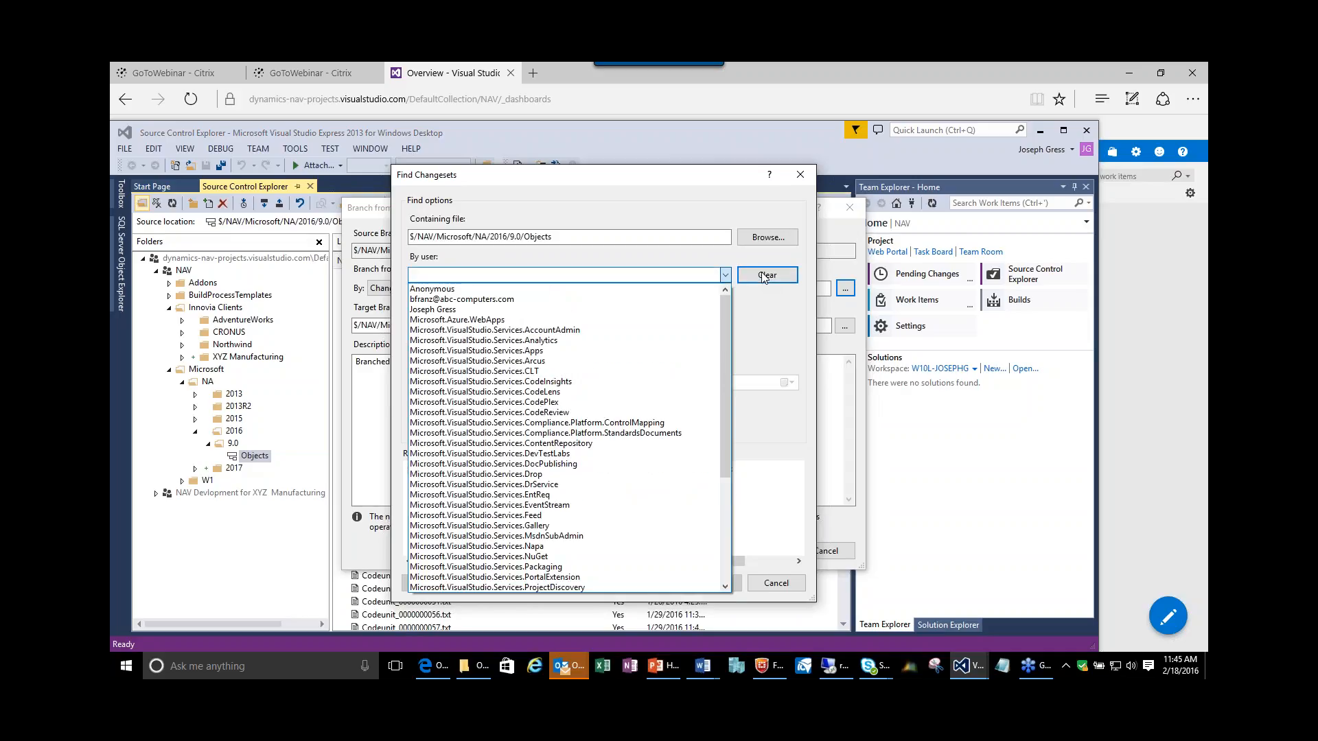
key("Escape")
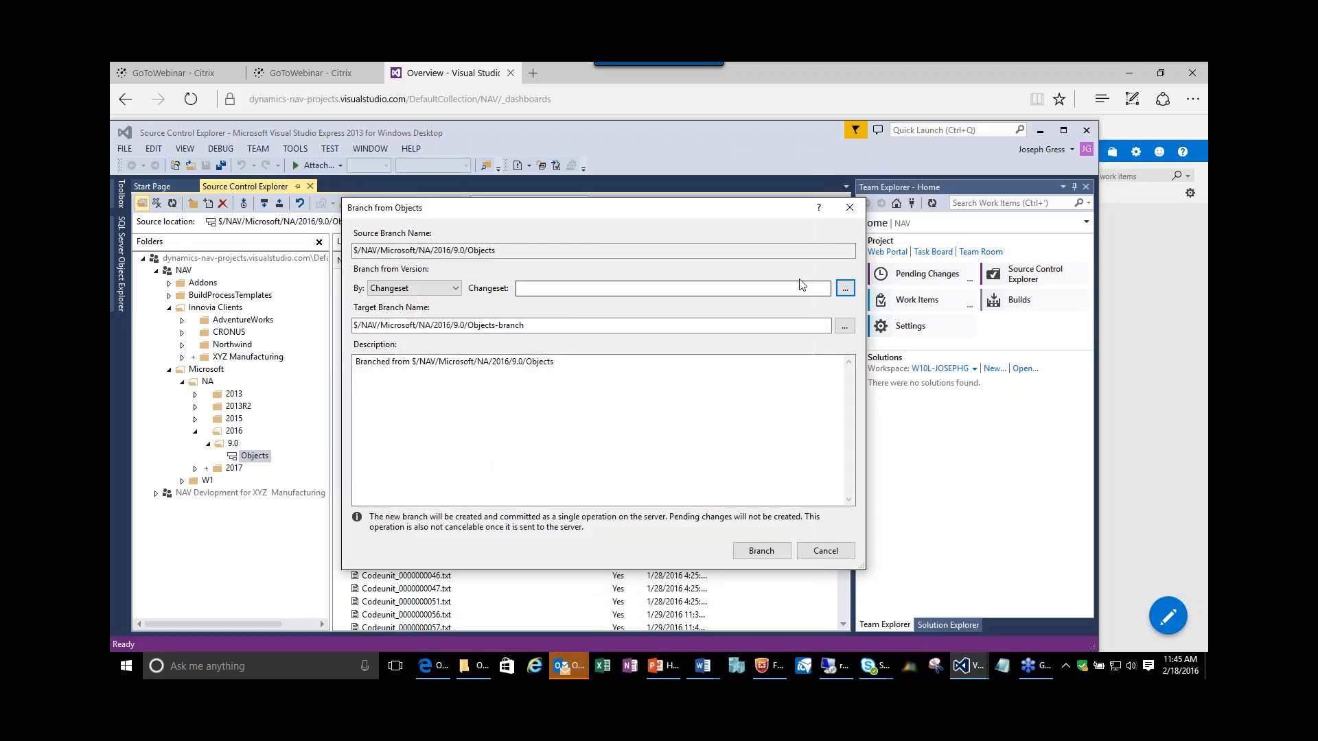
Find all changesets of the source, choose changeset 10 (NAV 2016), and create the branch at Microsoft/NA/2016/9.0/Objects-branch.
left_click(845, 289)
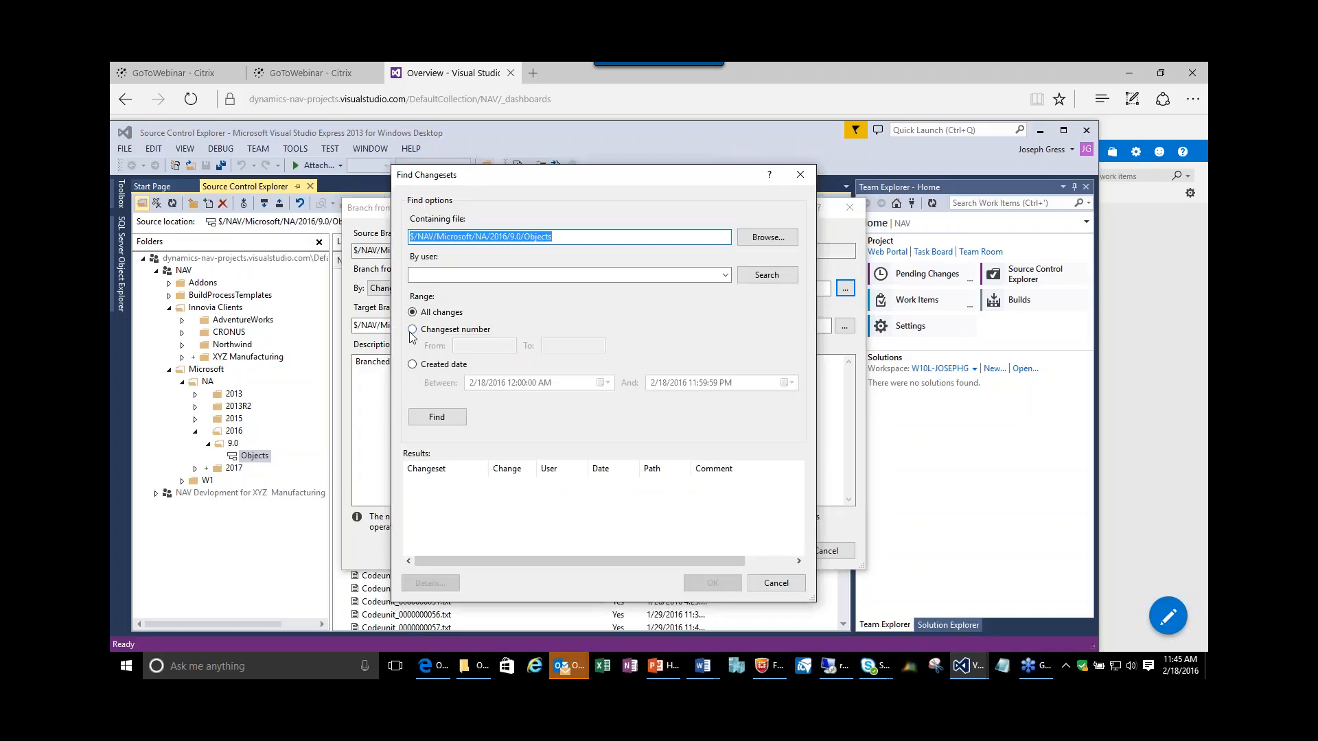
left_click(412, 330)
left_click(414, 313)
left_click(437, 417)
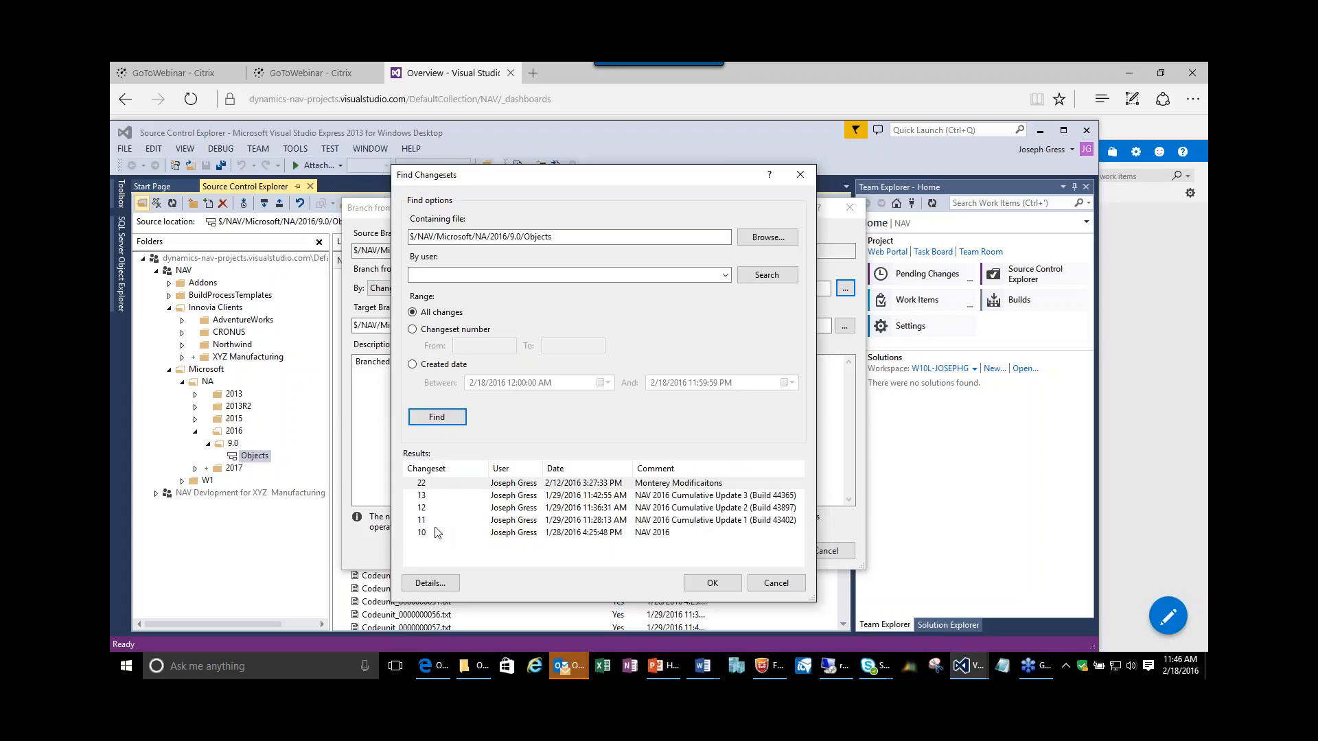
left_click(588, 536)
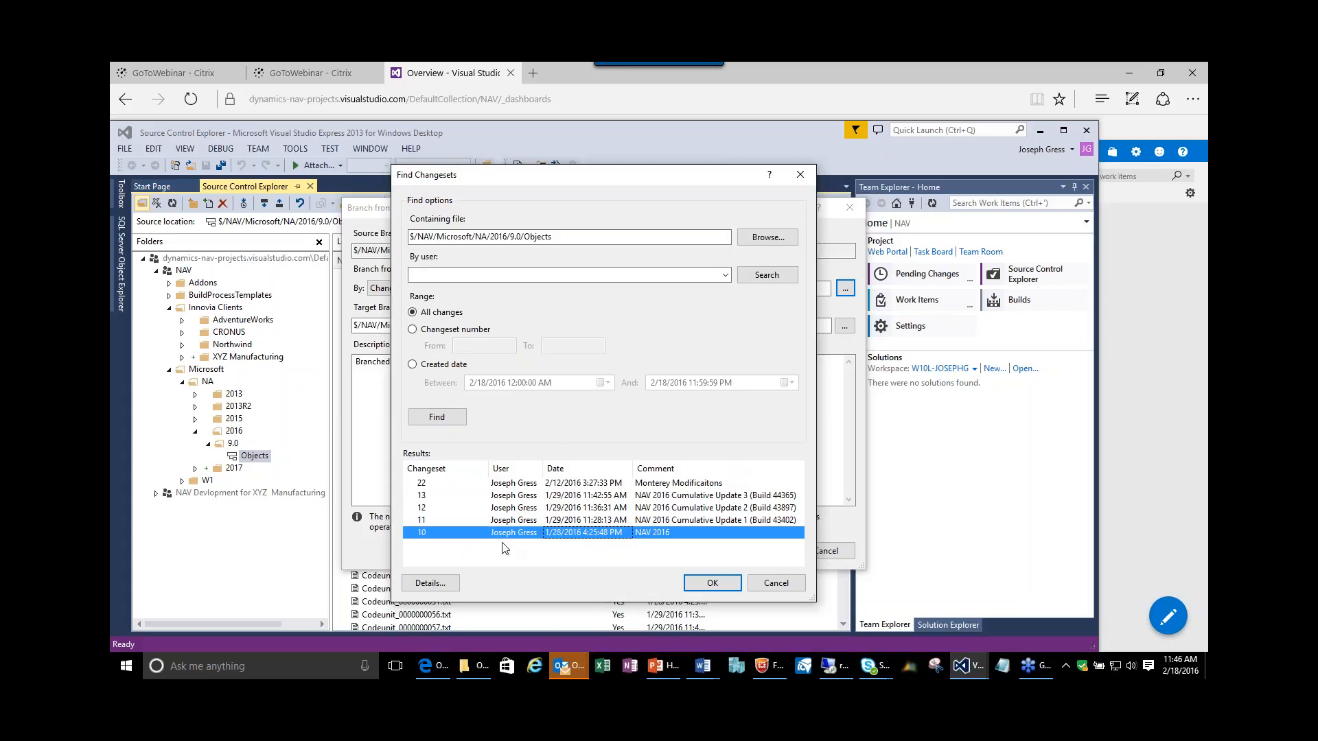
left_click(712, 583)
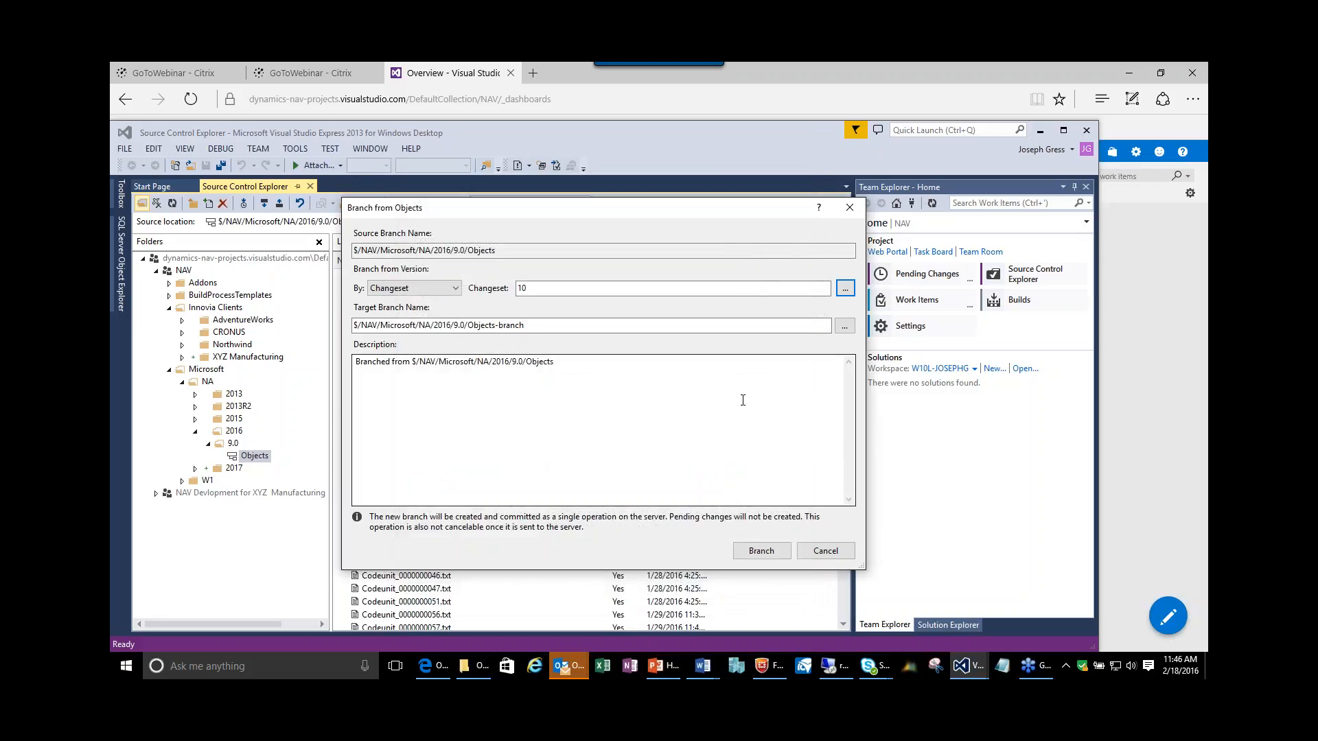
left_click(760, 553)
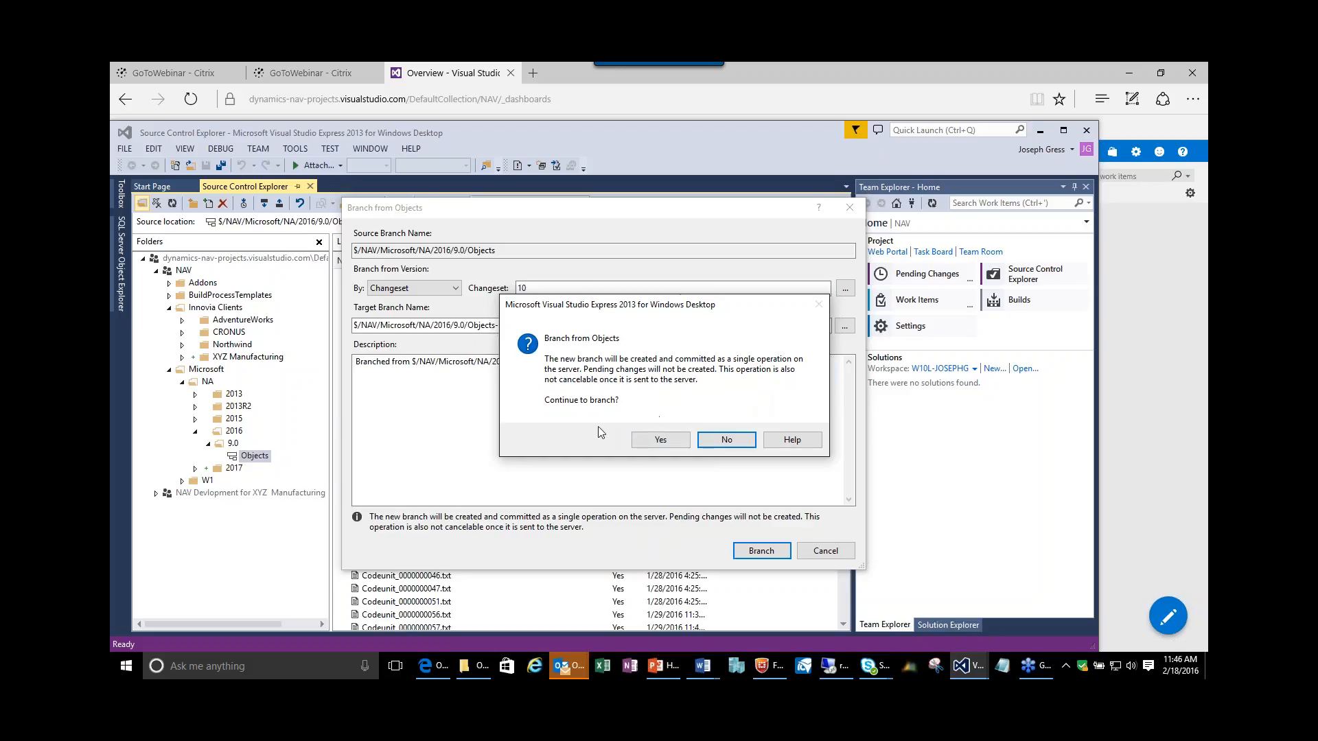
left_click(650, 440)
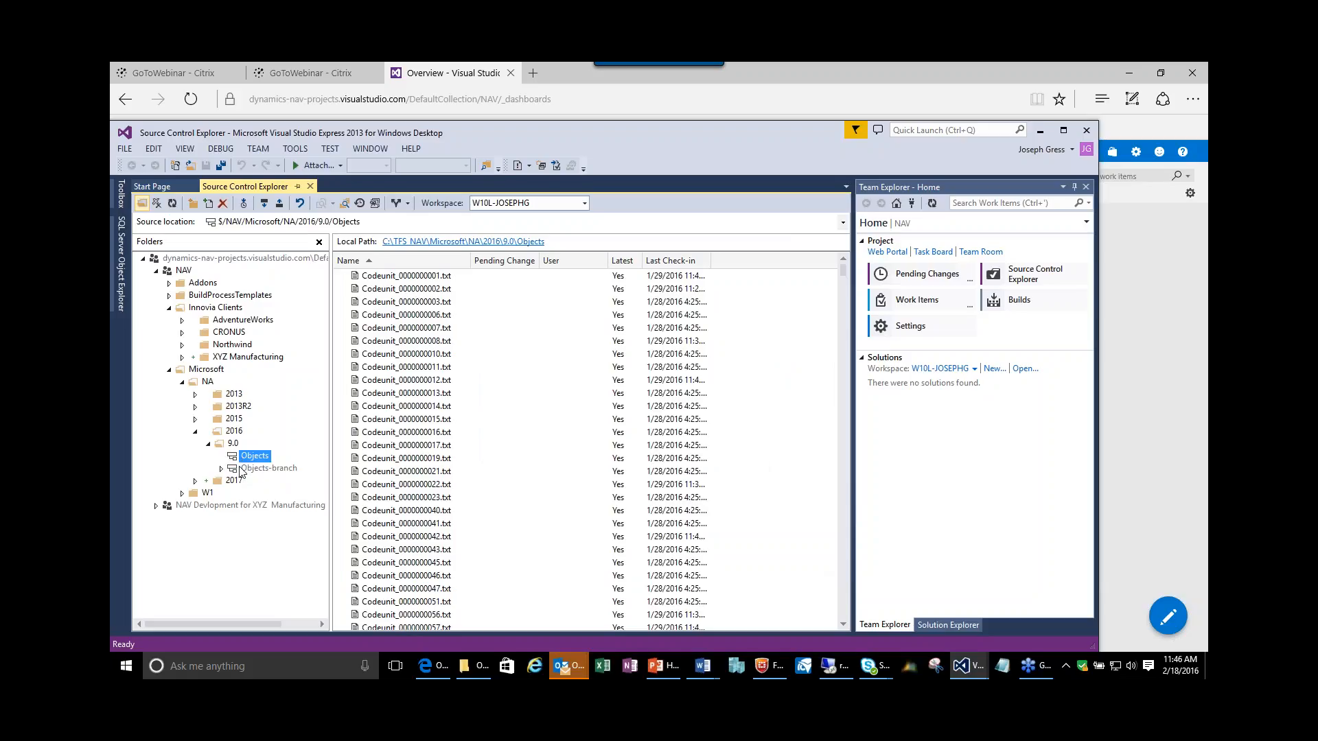
Open the new Objects-branch and examine its files' latest-version status and the actions available for the branch.
left_click(267, 468)
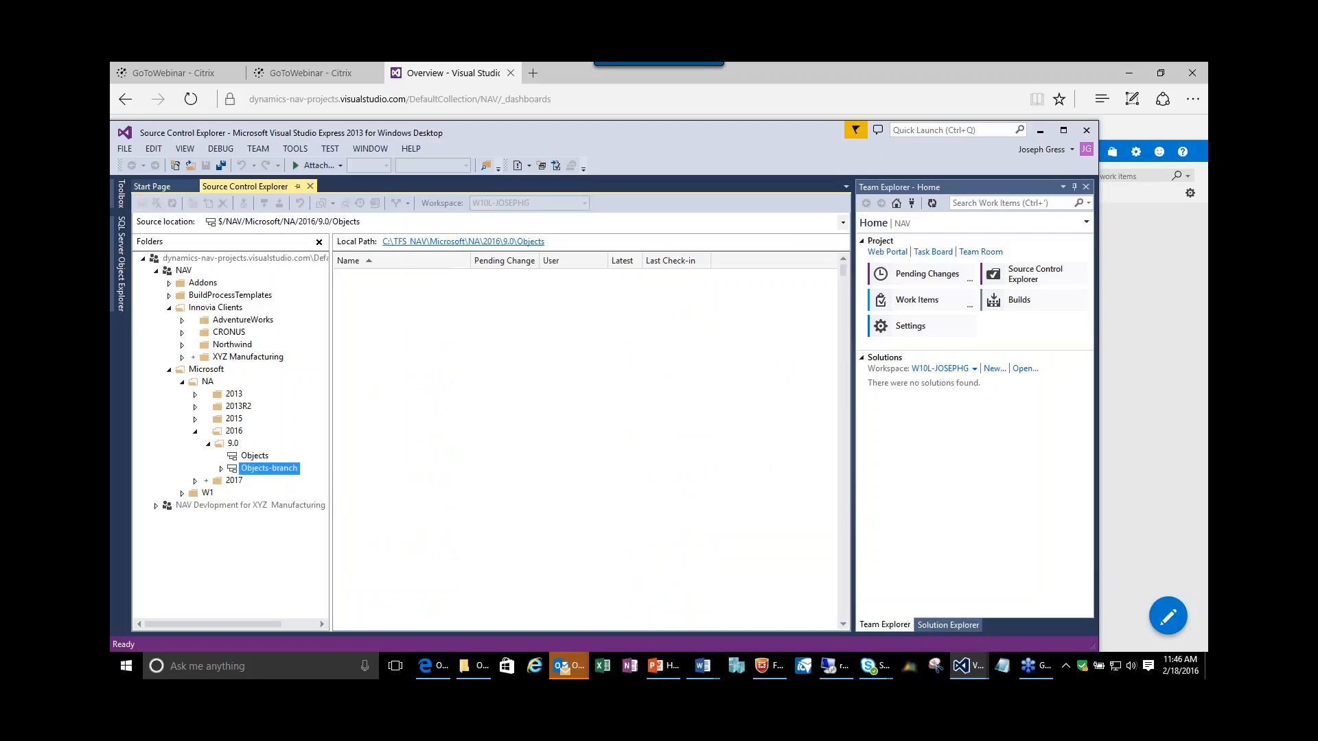
right_click(241, 467)
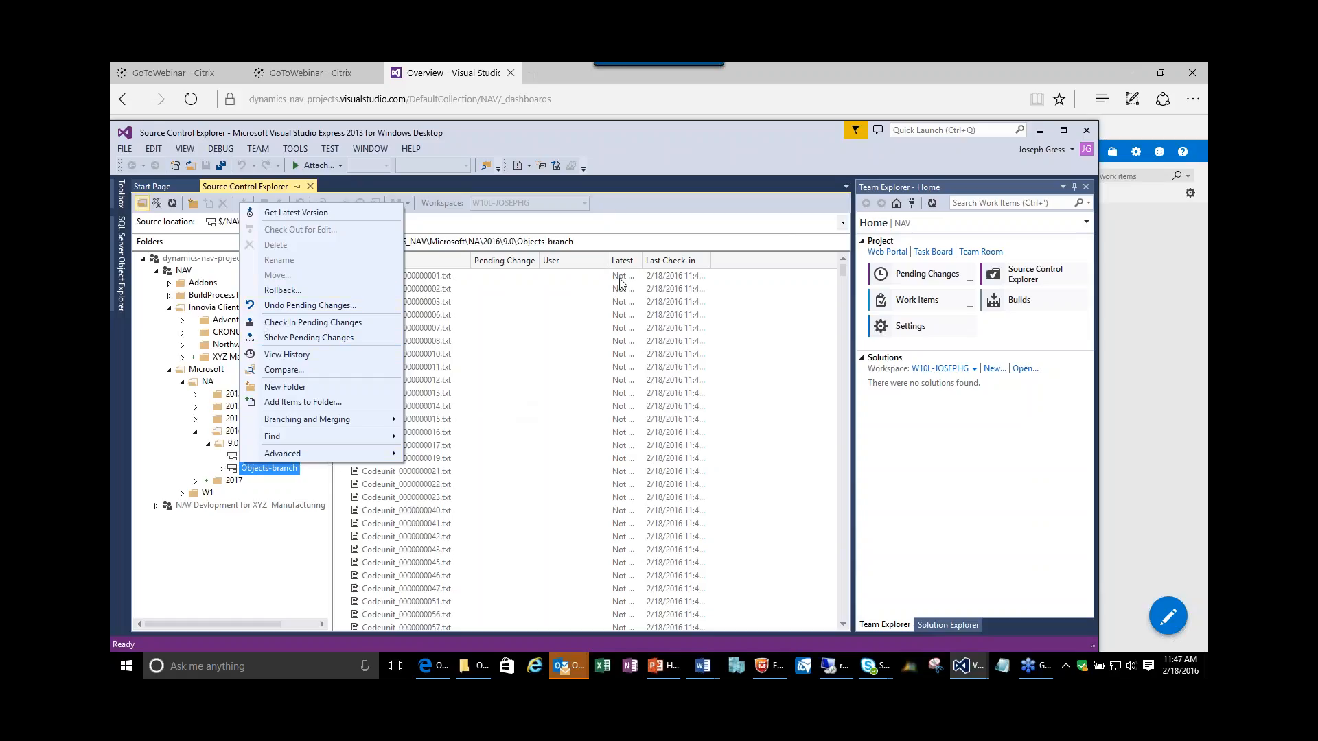
key("Escape")
Start another branch from Microsoft/NA/2016/9.0/Objects with the source version chosen by Changeset.
left_click(252, 457)
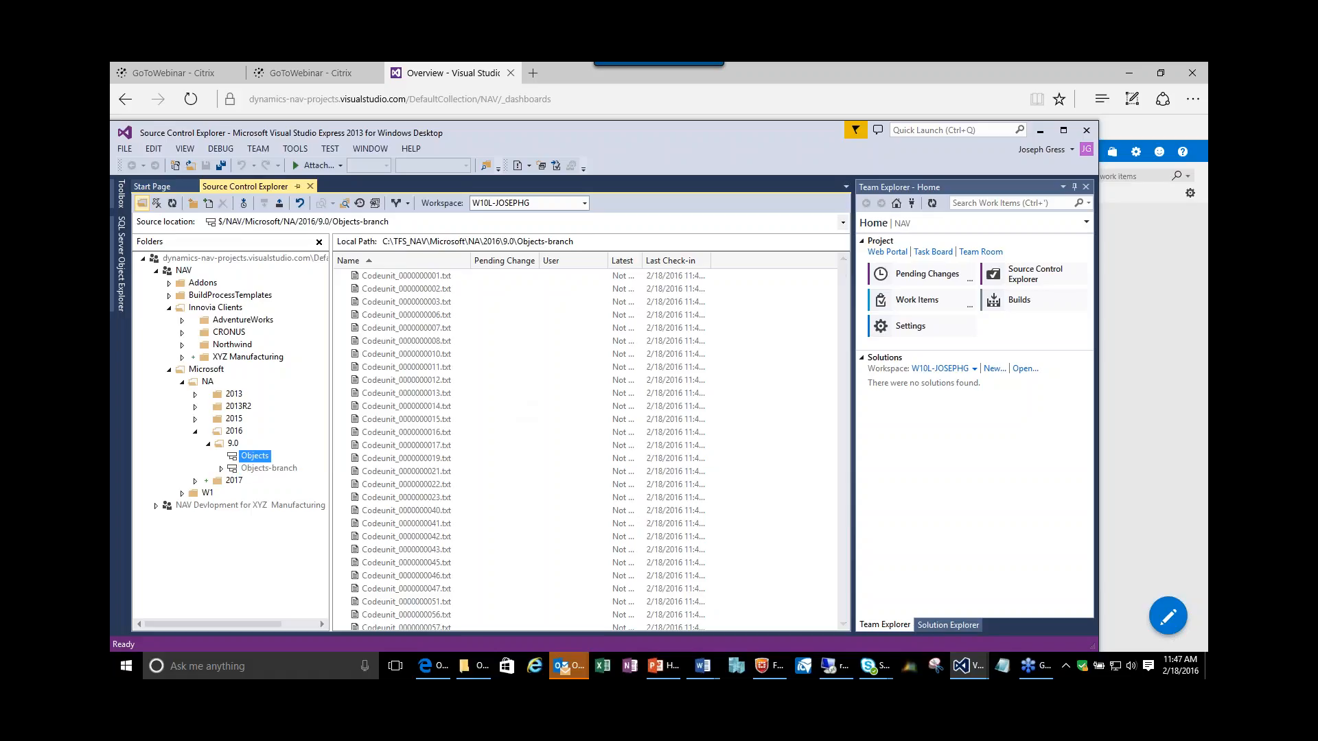
right_click(251, 456)
mouse_move(349, 410)
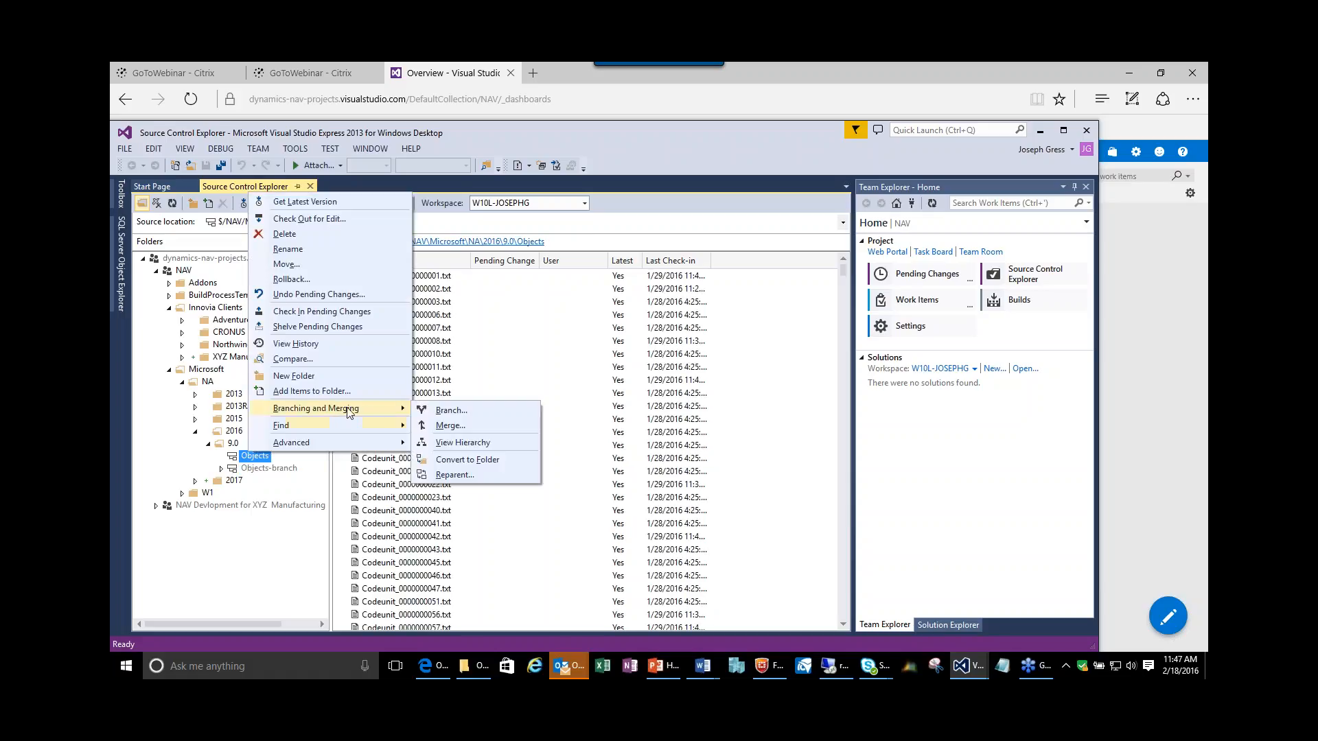
left_click(443, 416)
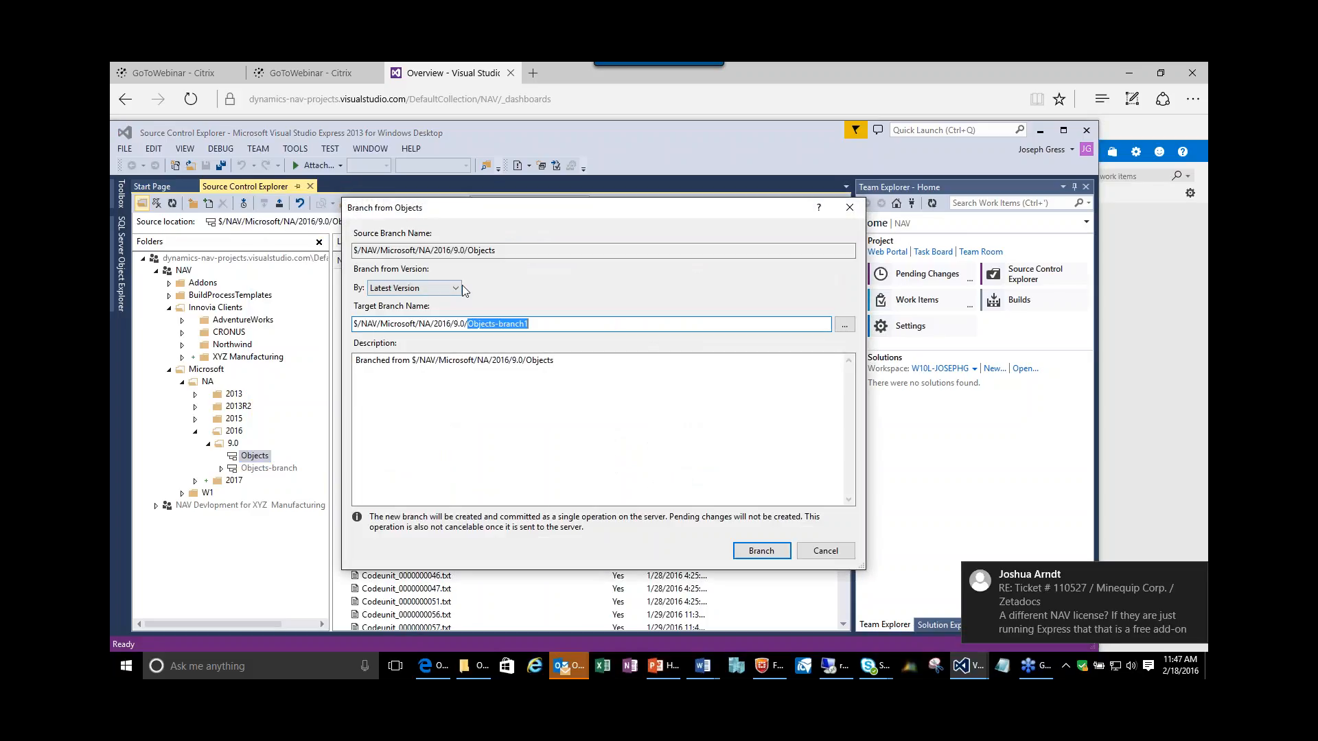
left_click(455, 290)
left_click(400, 308)
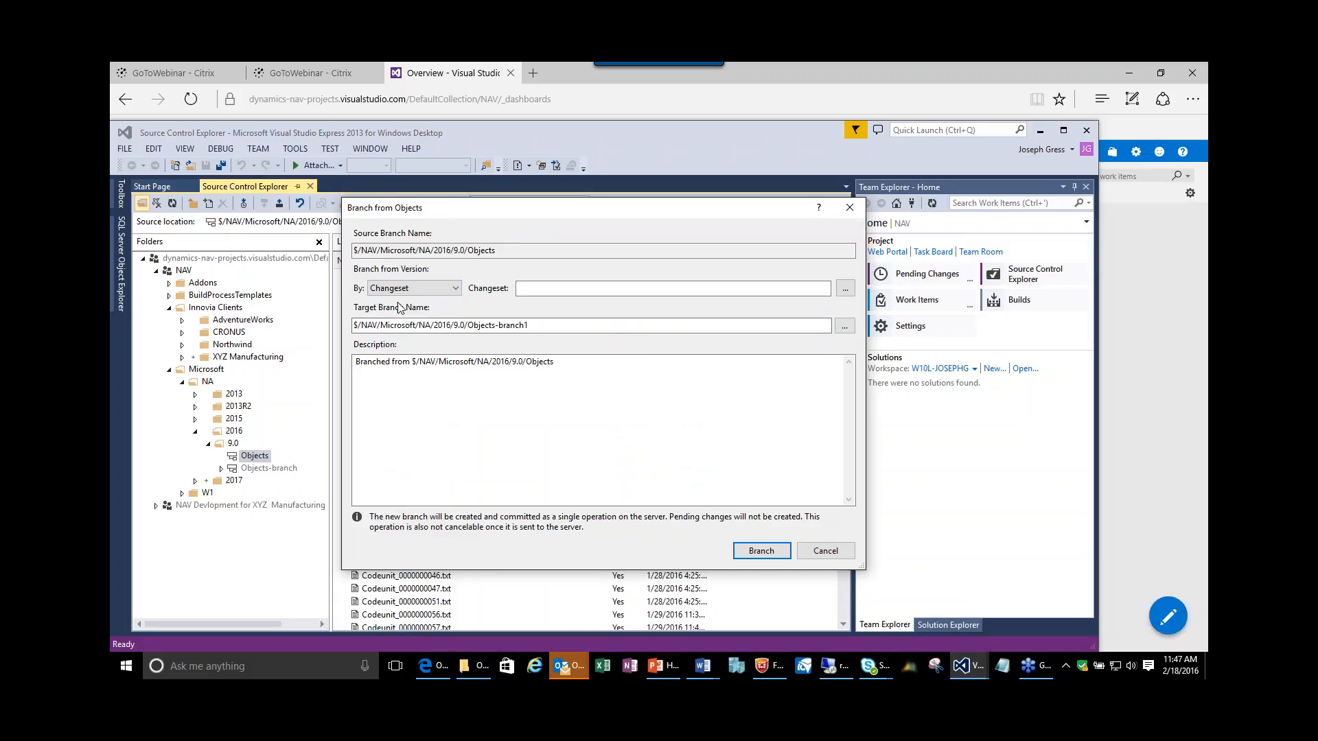
Search all changes of the Objects branch and set changeset 10 (NAV 2016) as the version to branch from.
left_click(845, 289)
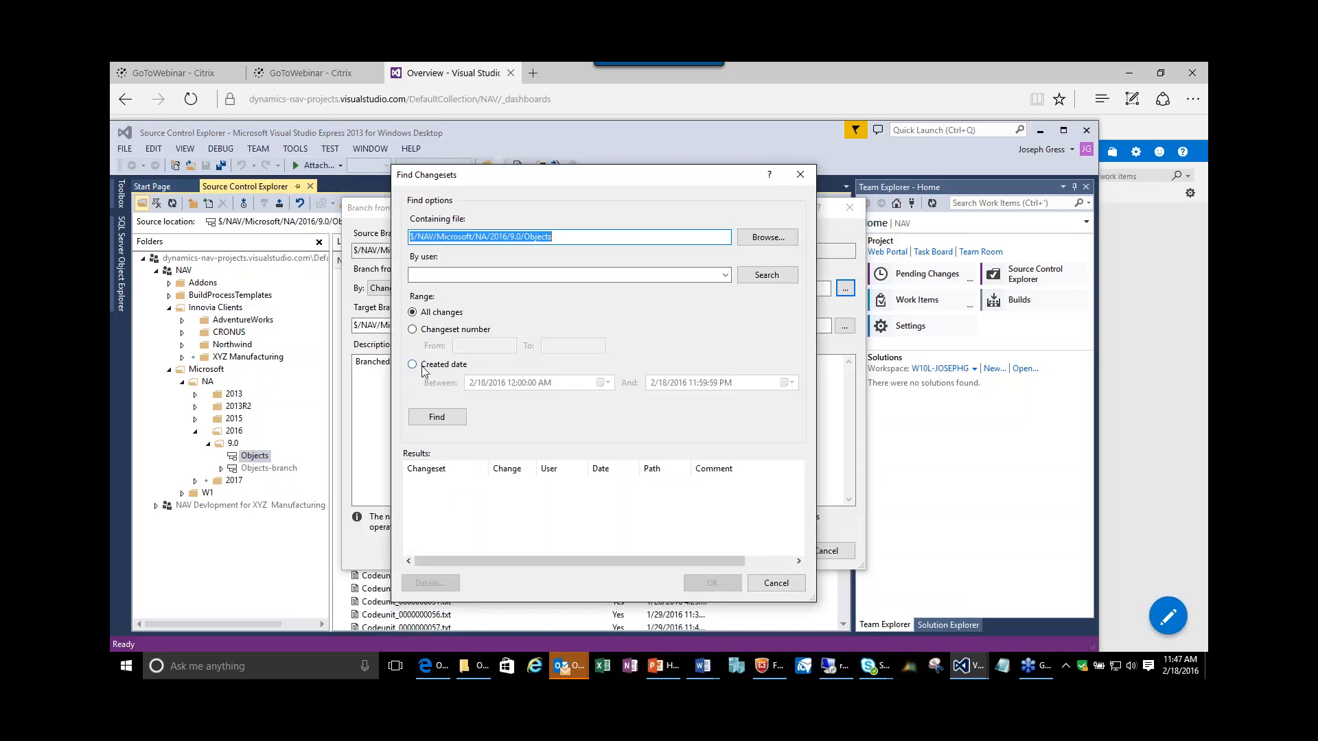
left_click(413, 330)
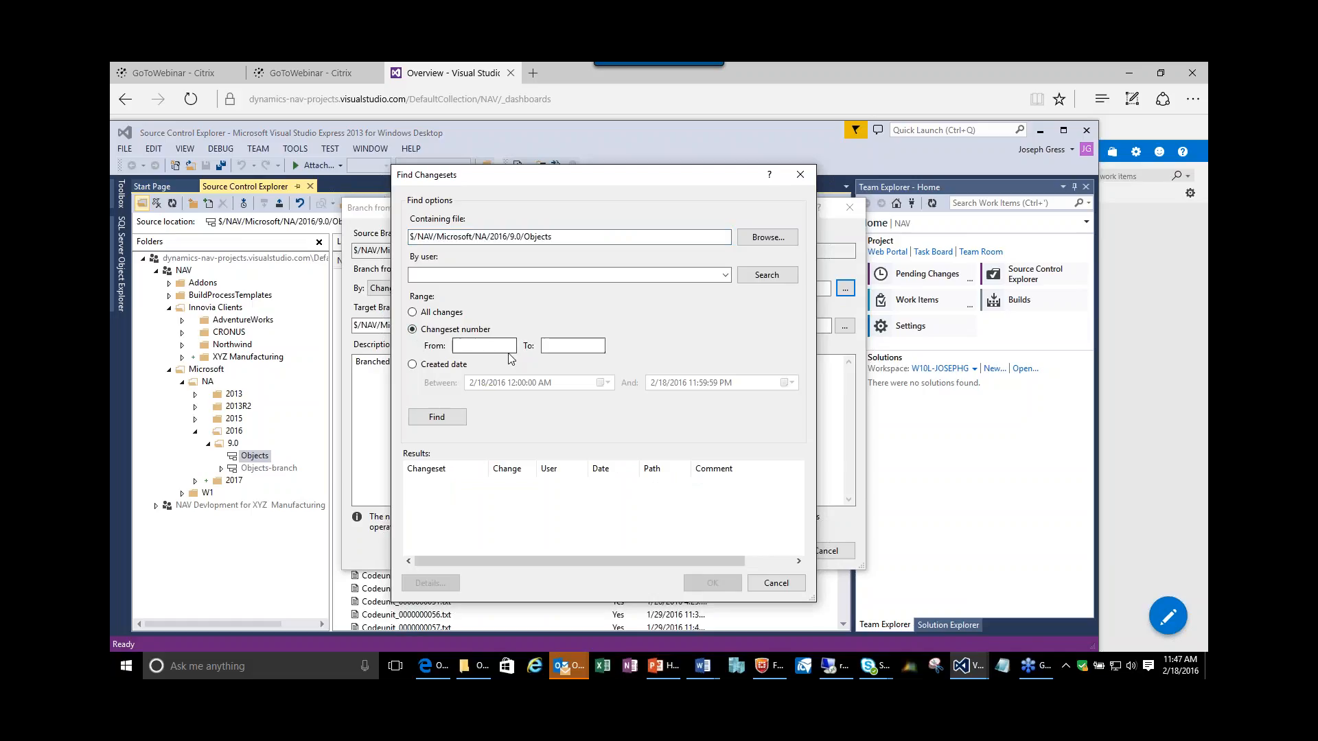
left_click(438, 420)
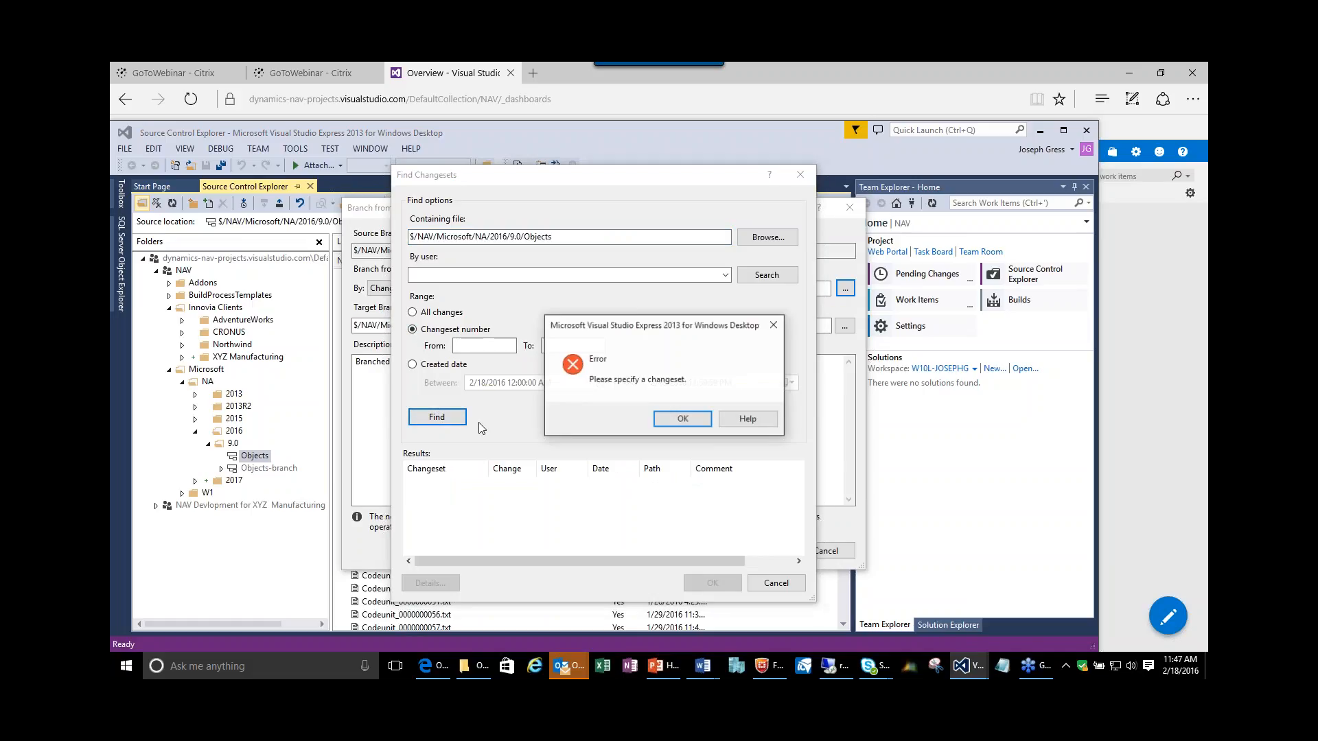
left_click(679, 417)
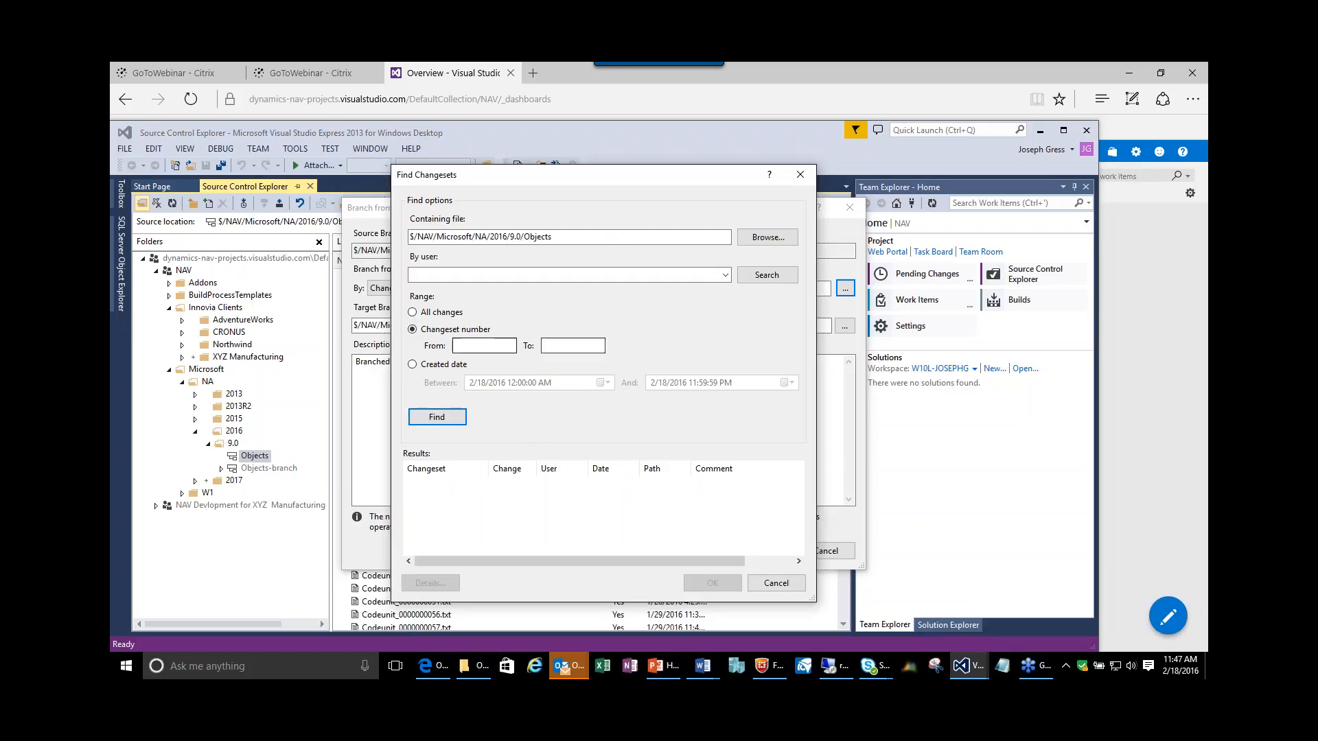
left_click(412, 314)
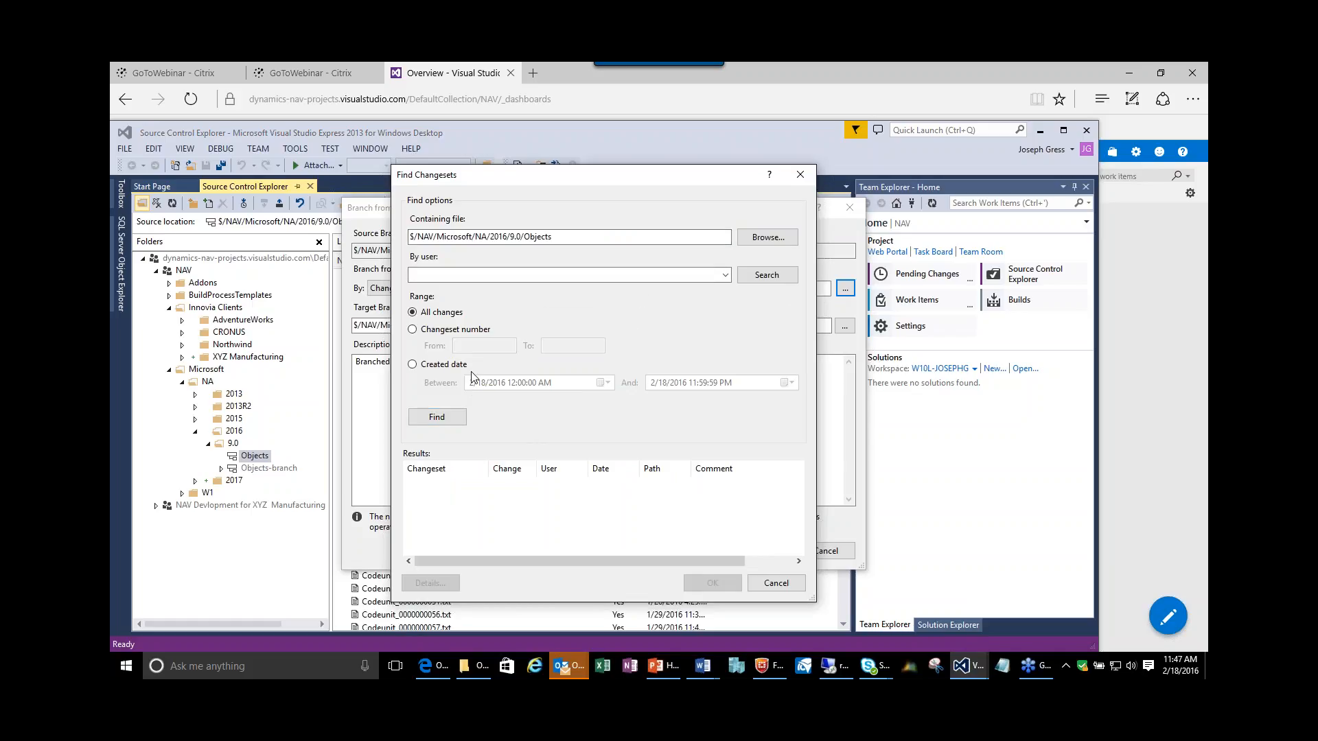
left_click(438, 415)
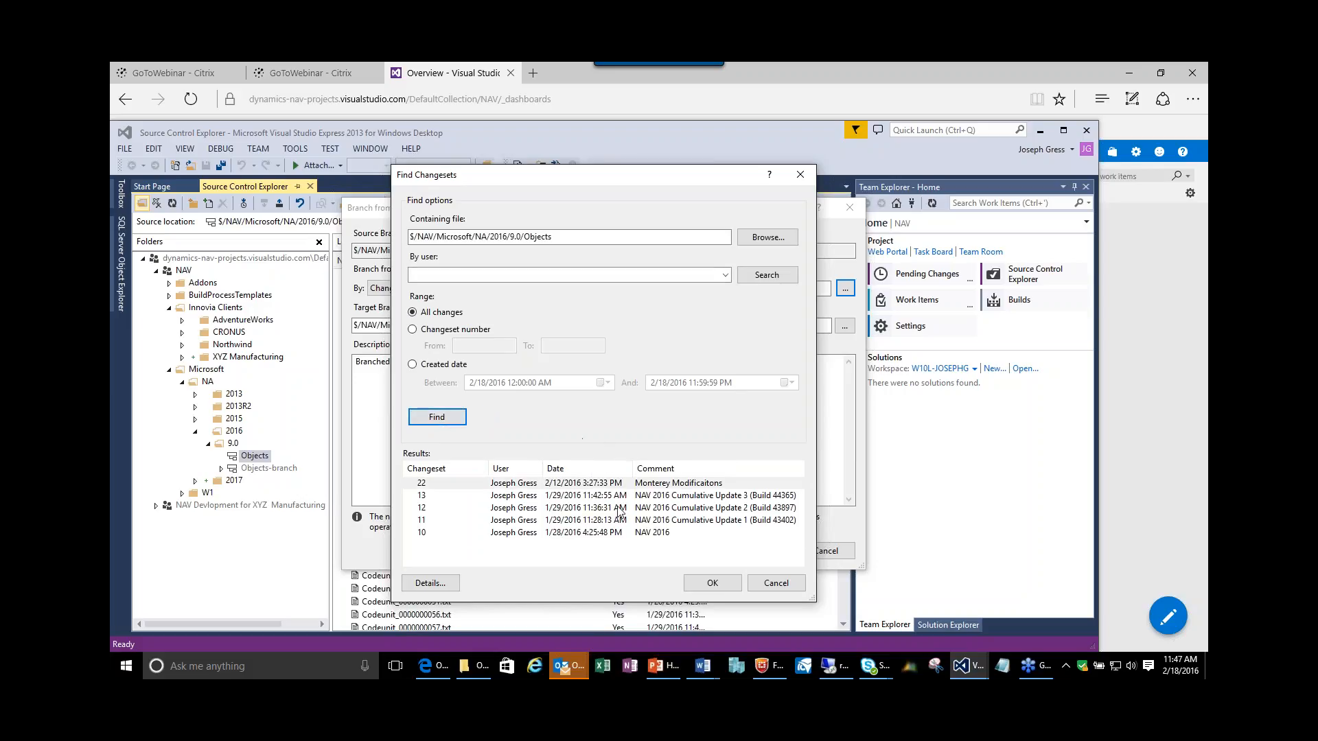
left_click(449, 544)
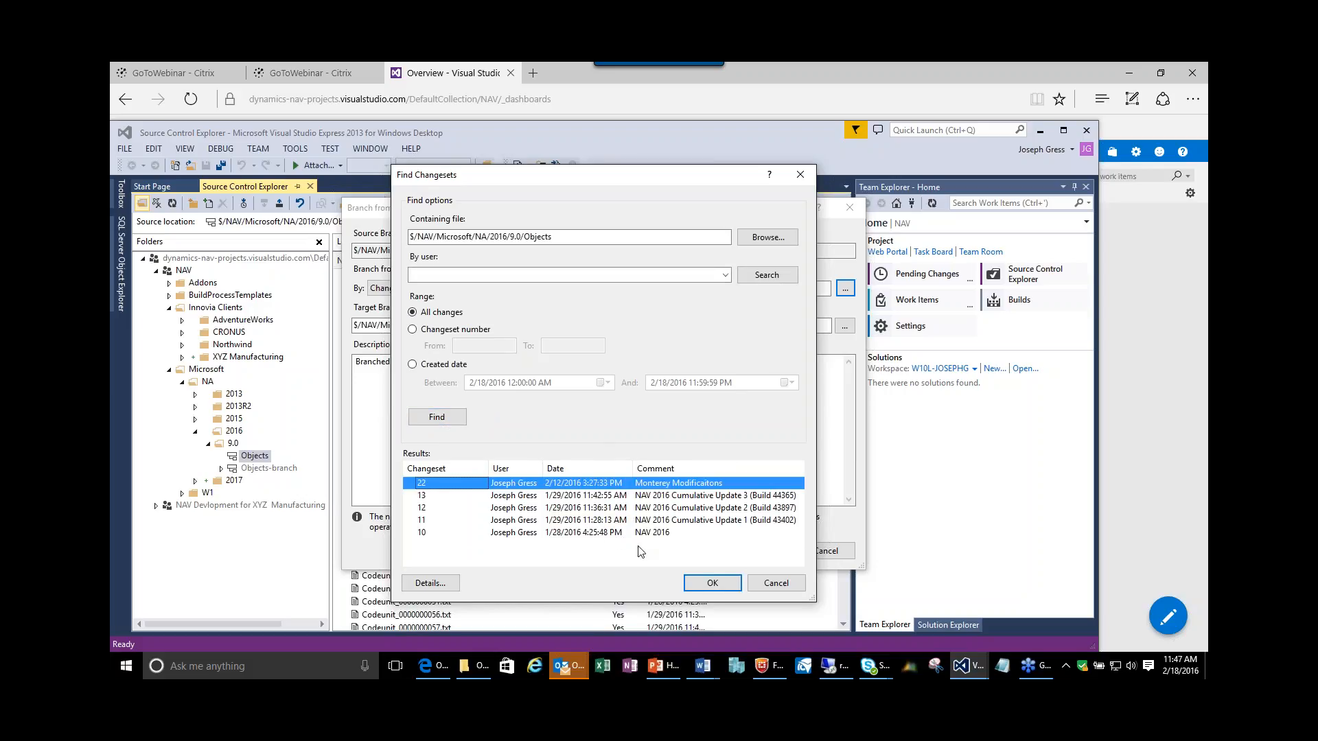
left_click(449, 535)
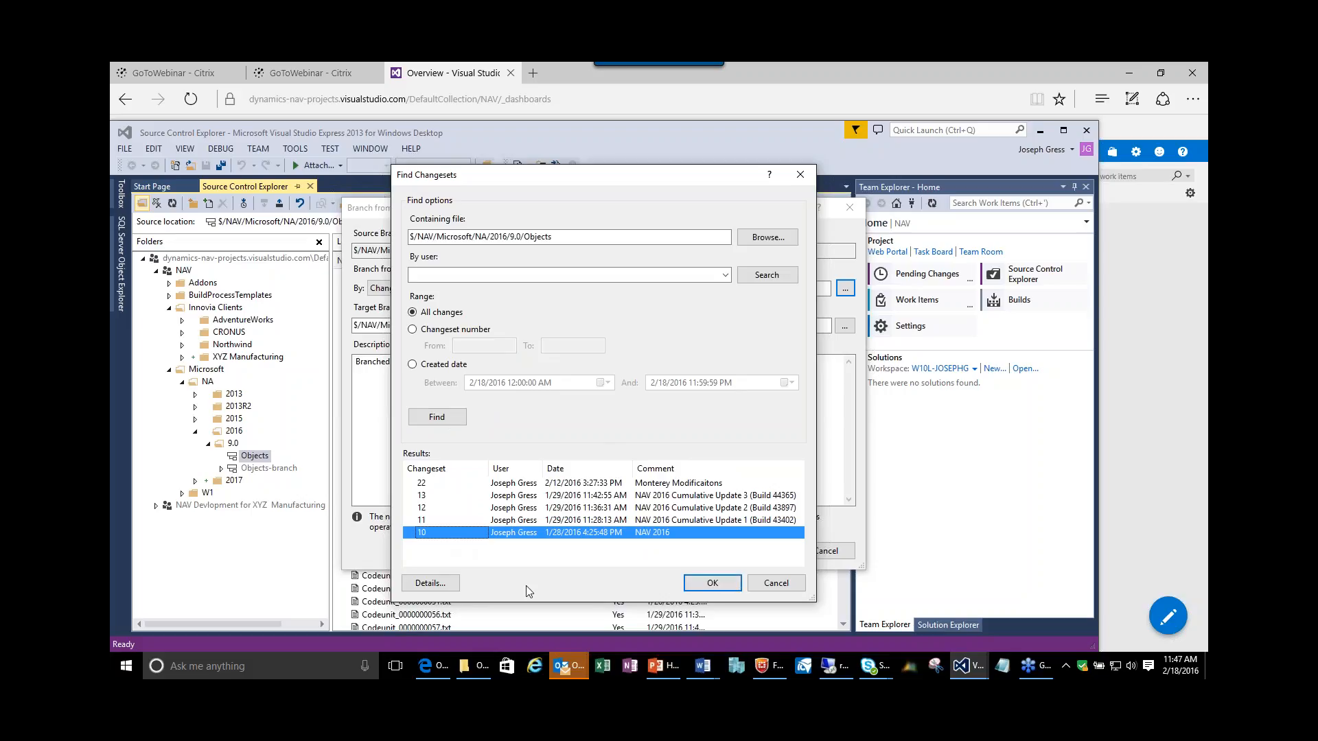
left_click(707, 583)
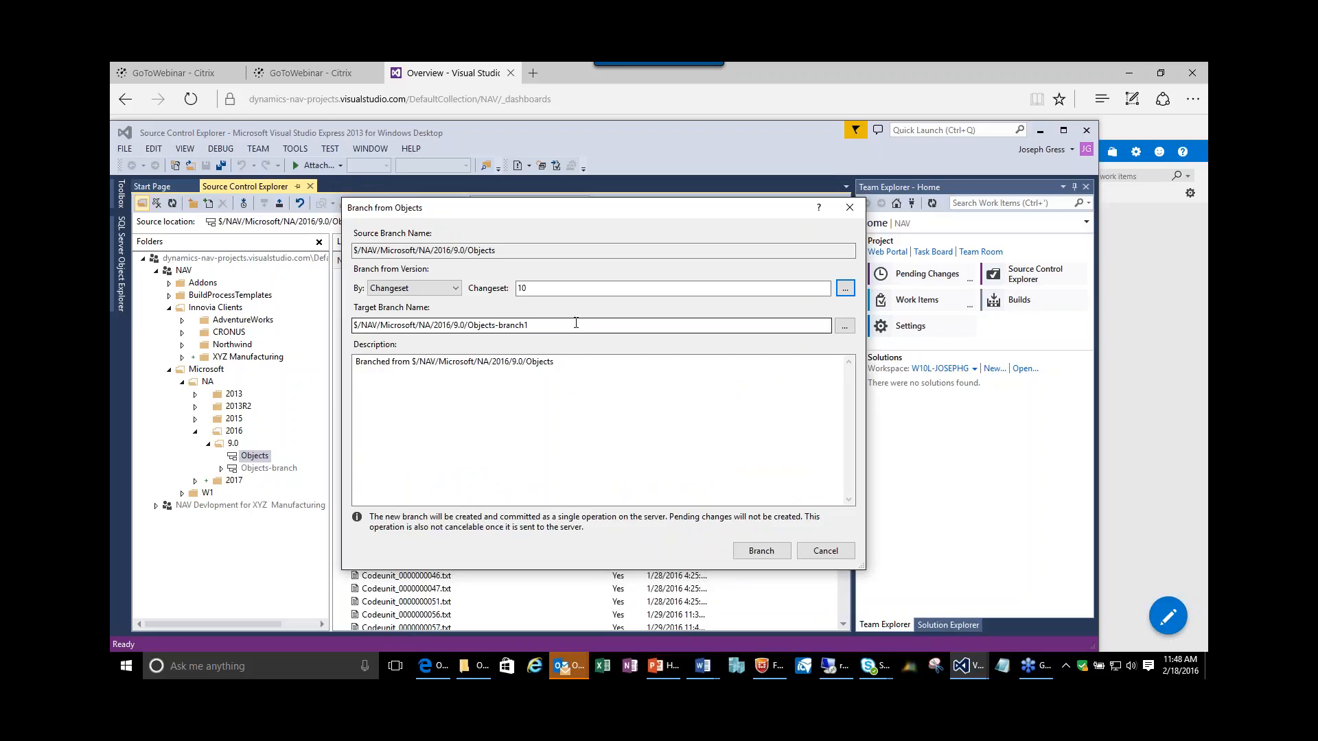
Set the branch target to the Innovia Clients/XYZ Manufacturing folder and create the branch.
left_click(844, 327)
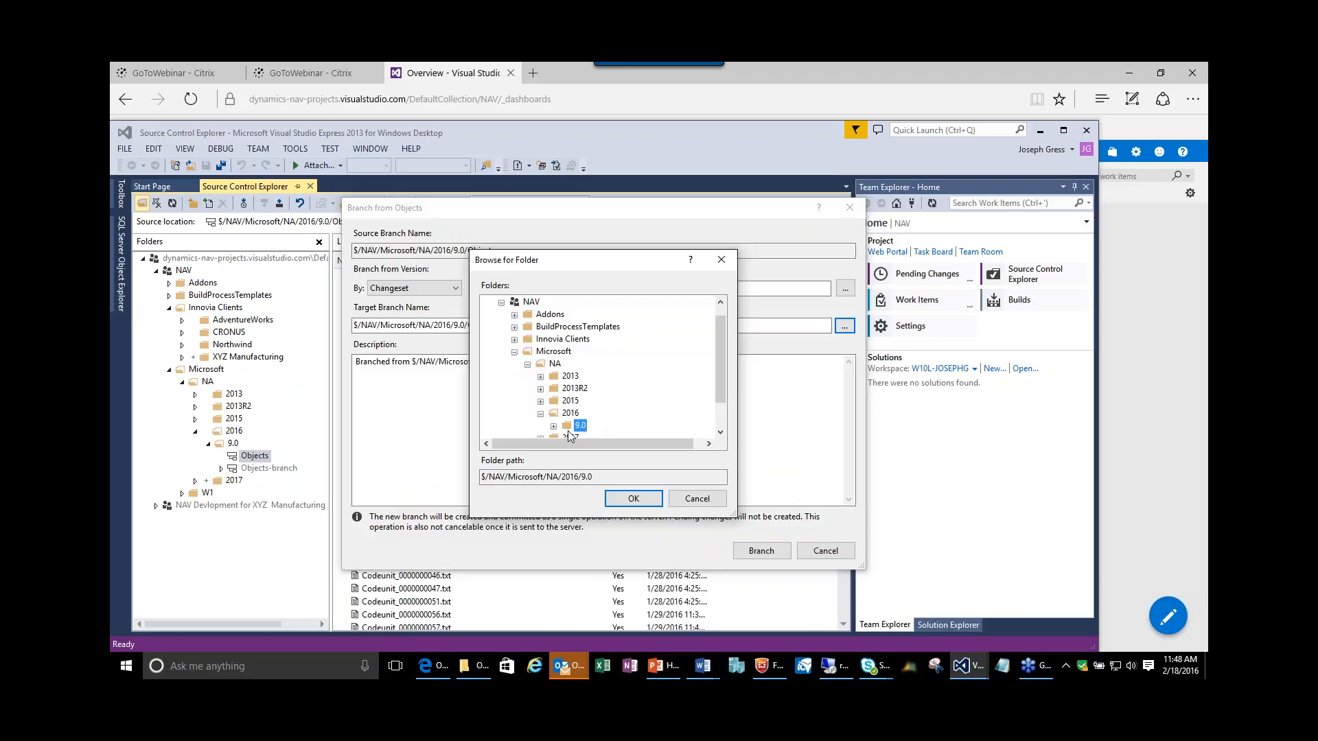
left_click(515, 339)
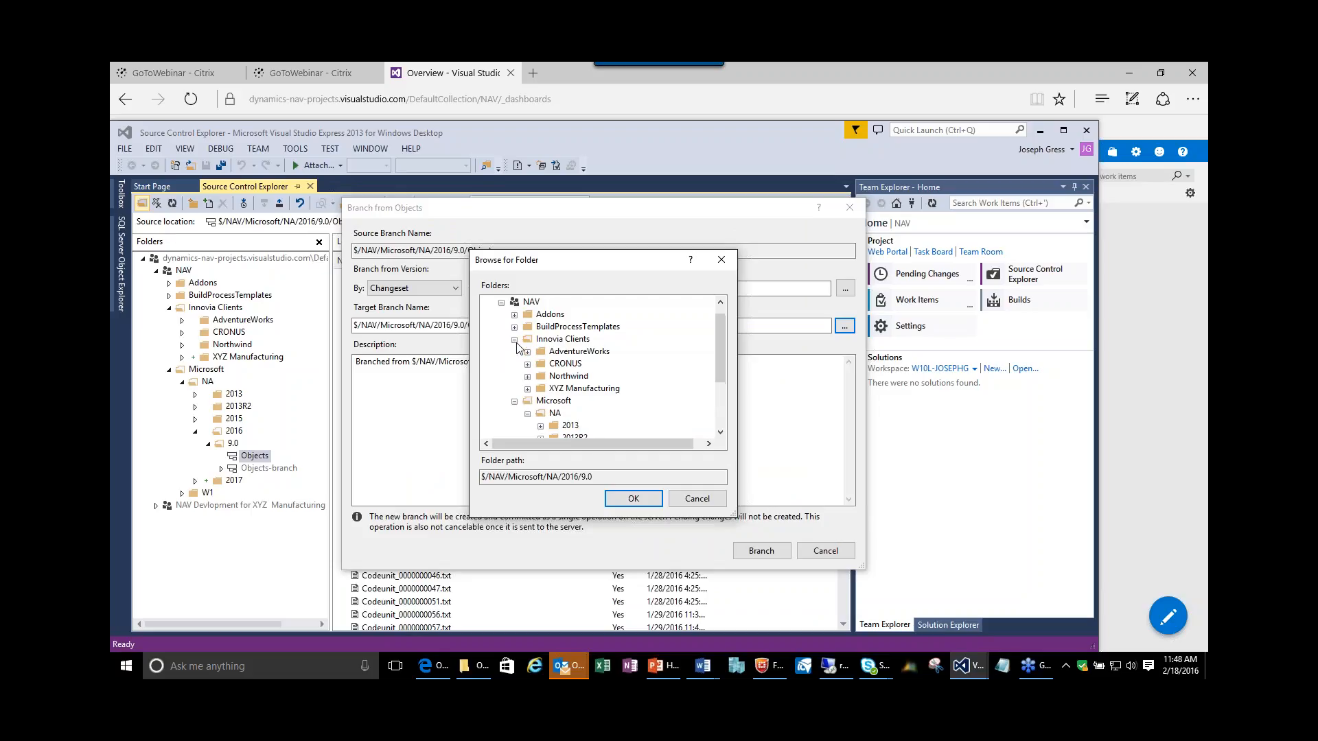
left_click(528, 389)
left_click(545, 389)
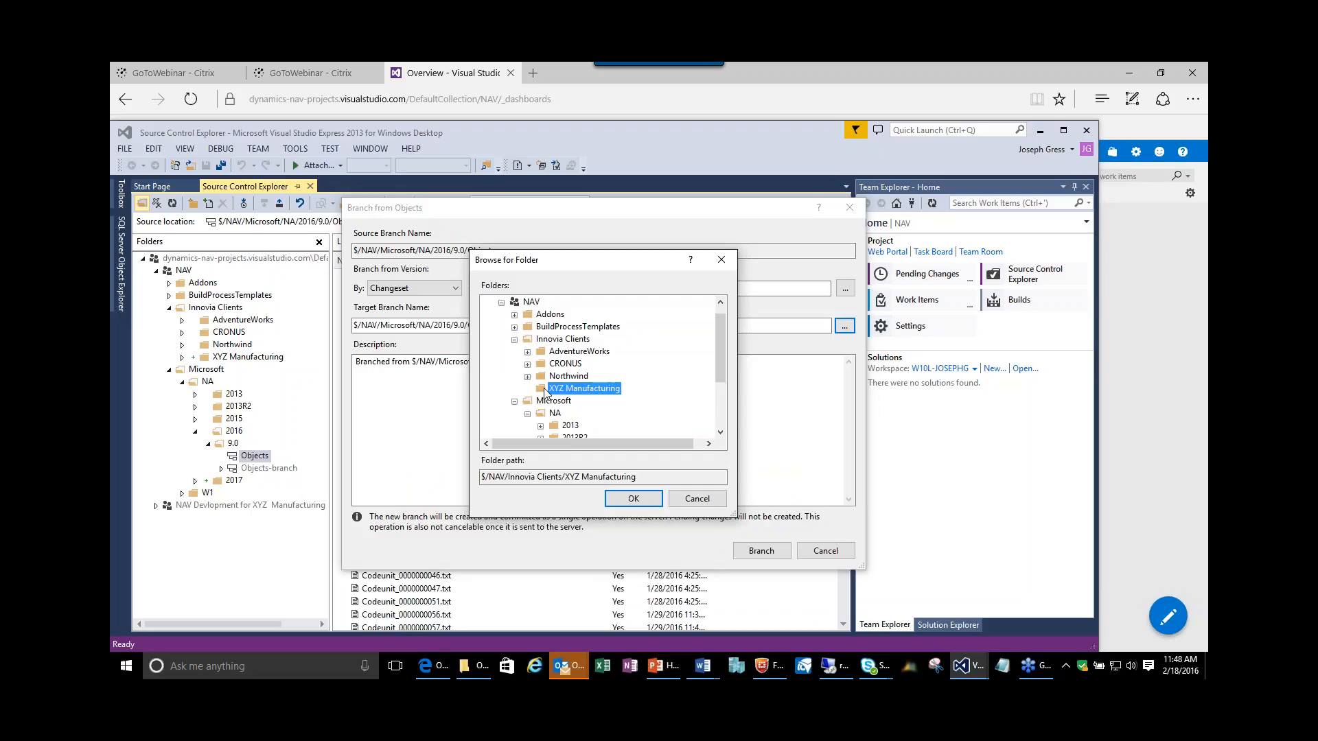
left_click(633, 500)
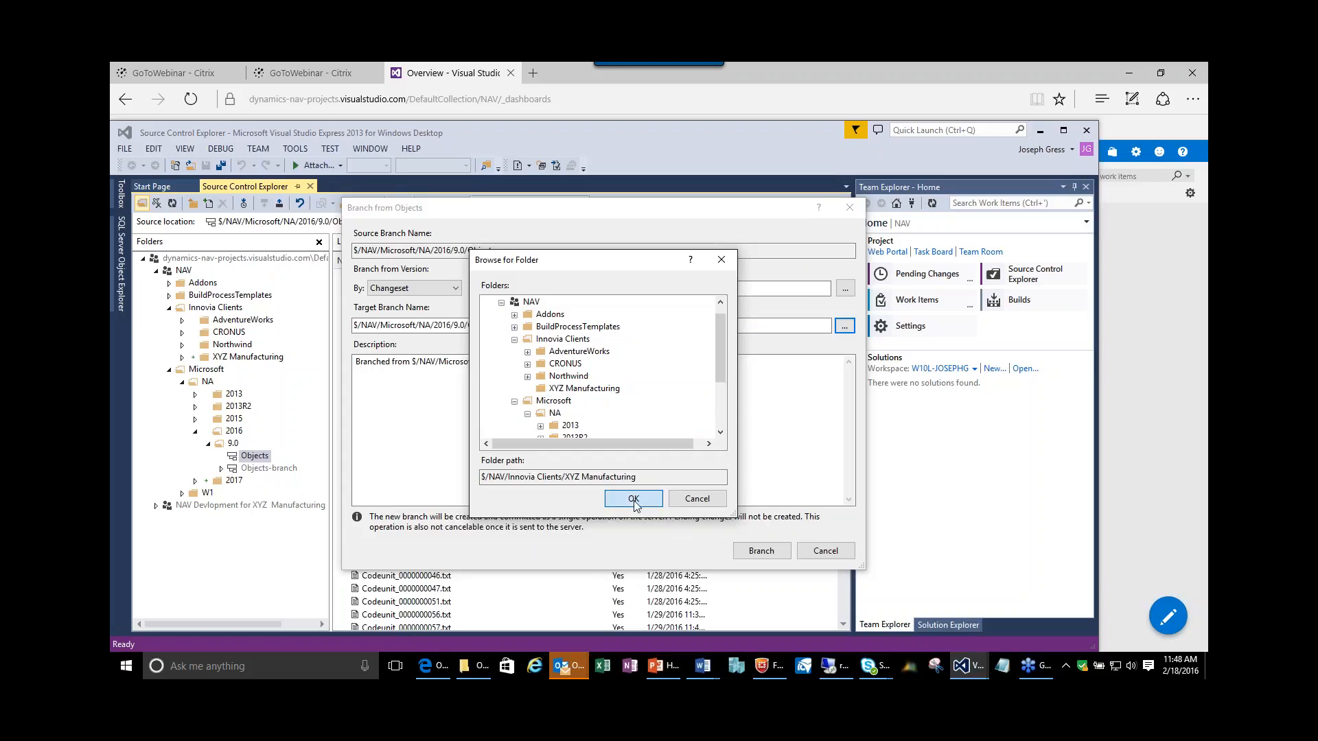
left_click(761, 552)
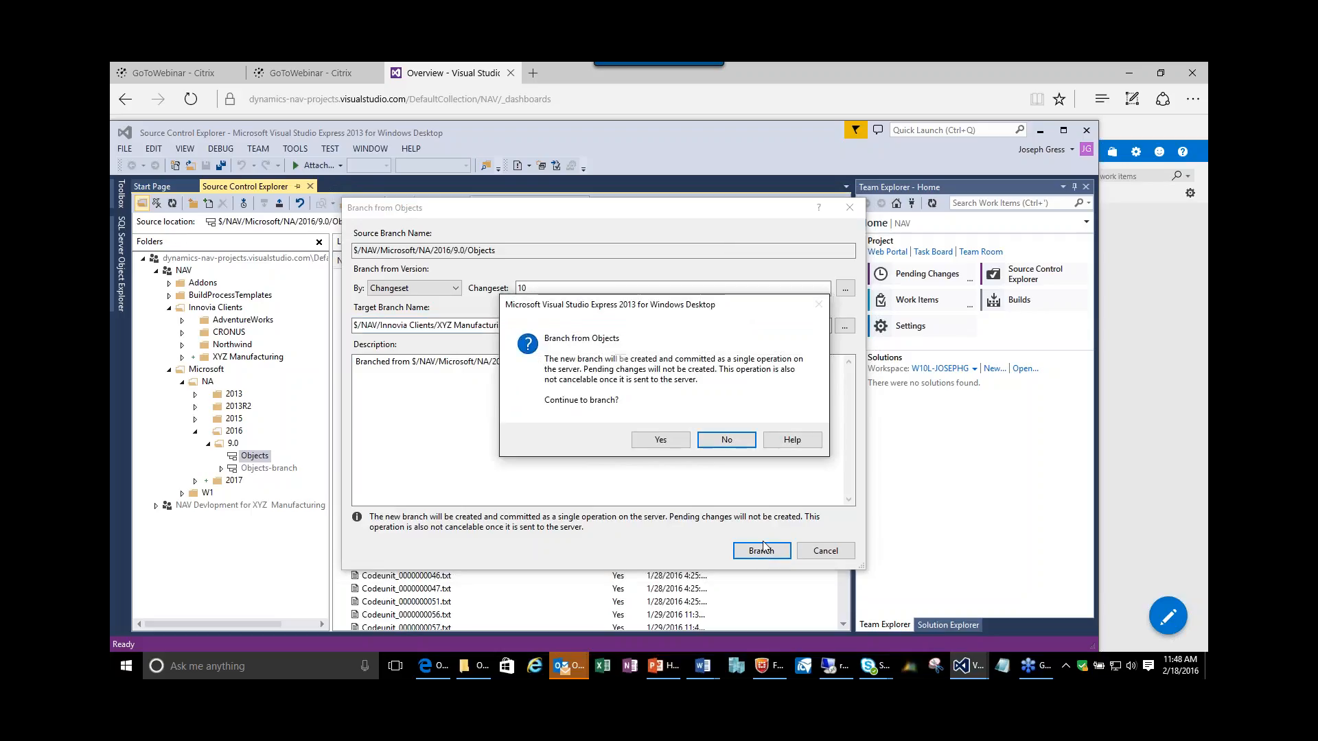
left_click(650, 443)
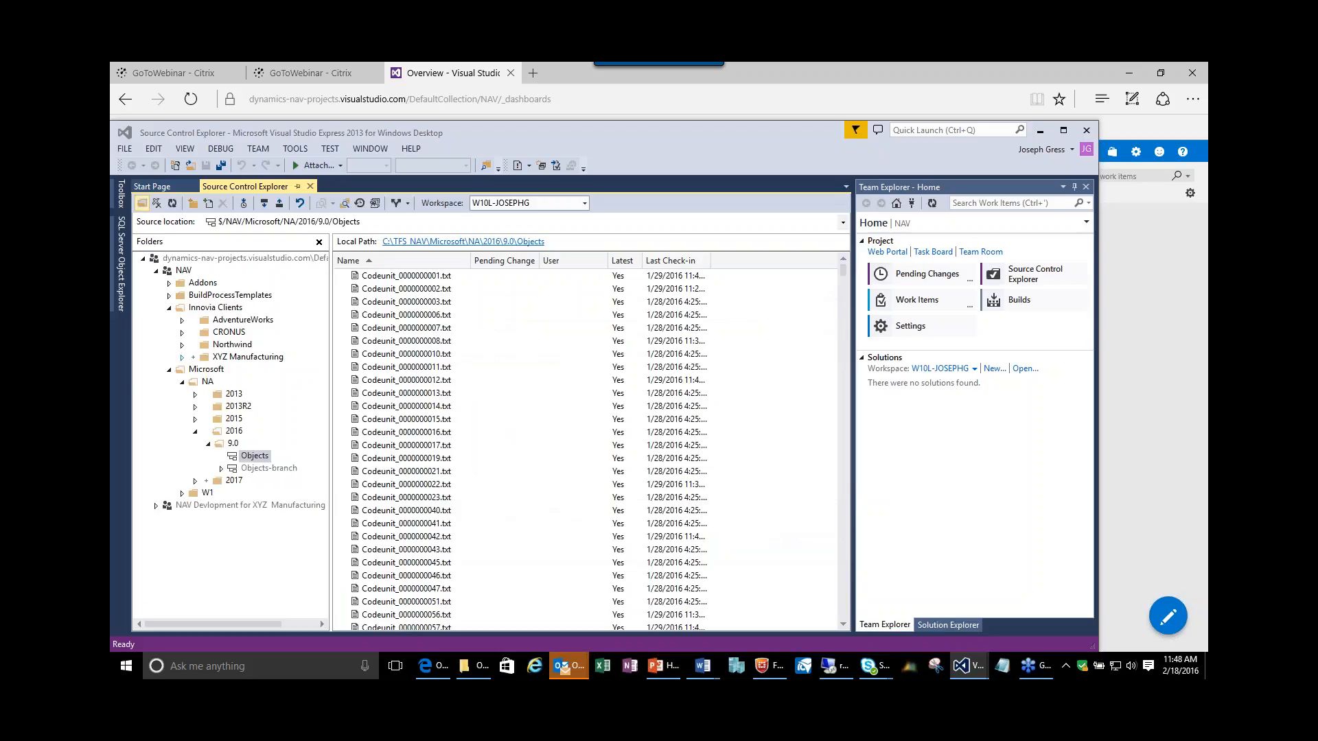
Bring up the pending changes of the XYZ Manufacturing folder for check-in and include the excluded 2017 folder addition.
left_click(213, 361)
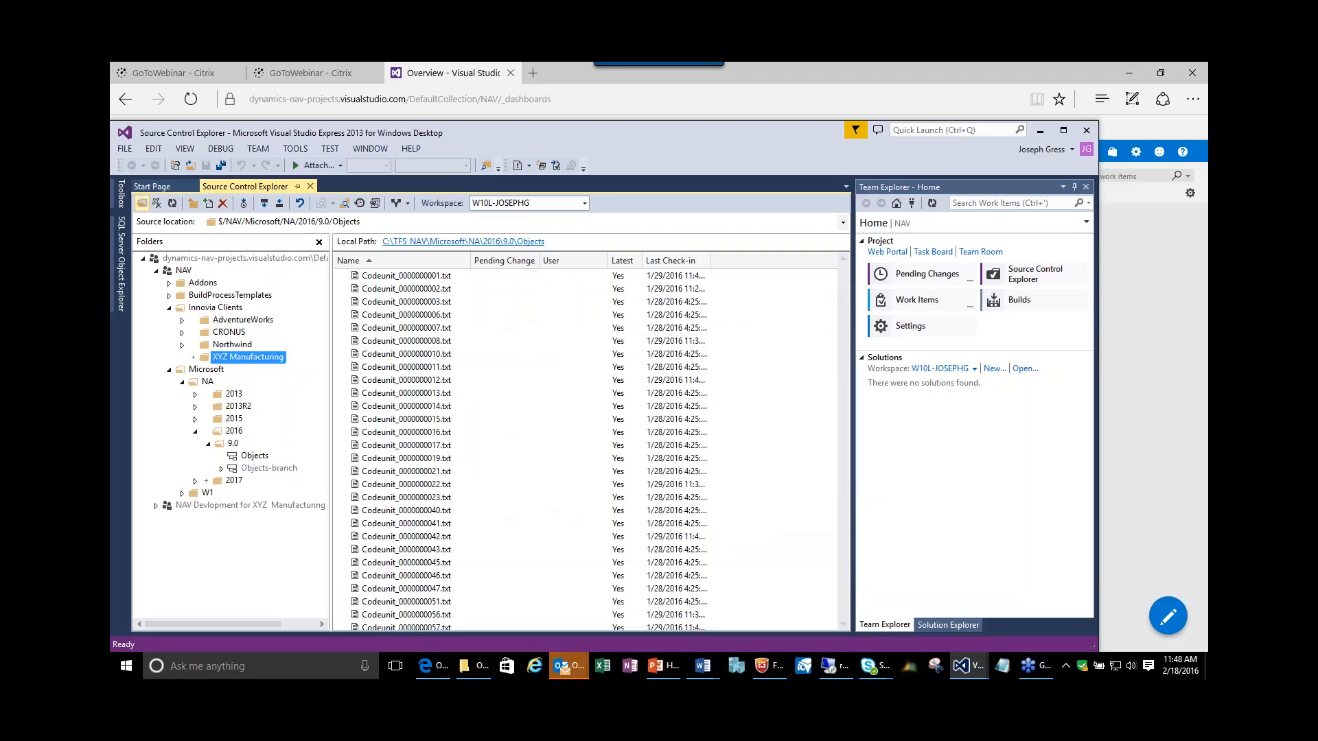
right_click(215, 363)
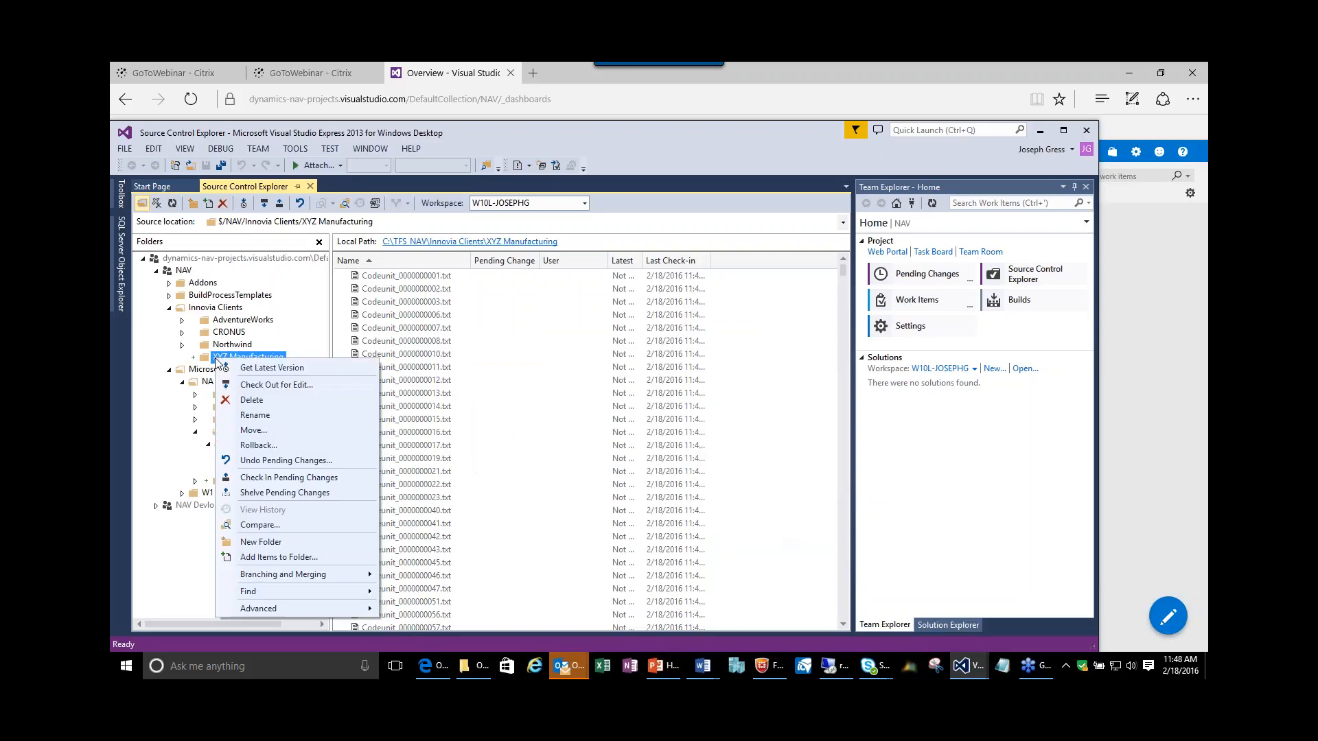
left_click(271, 480)
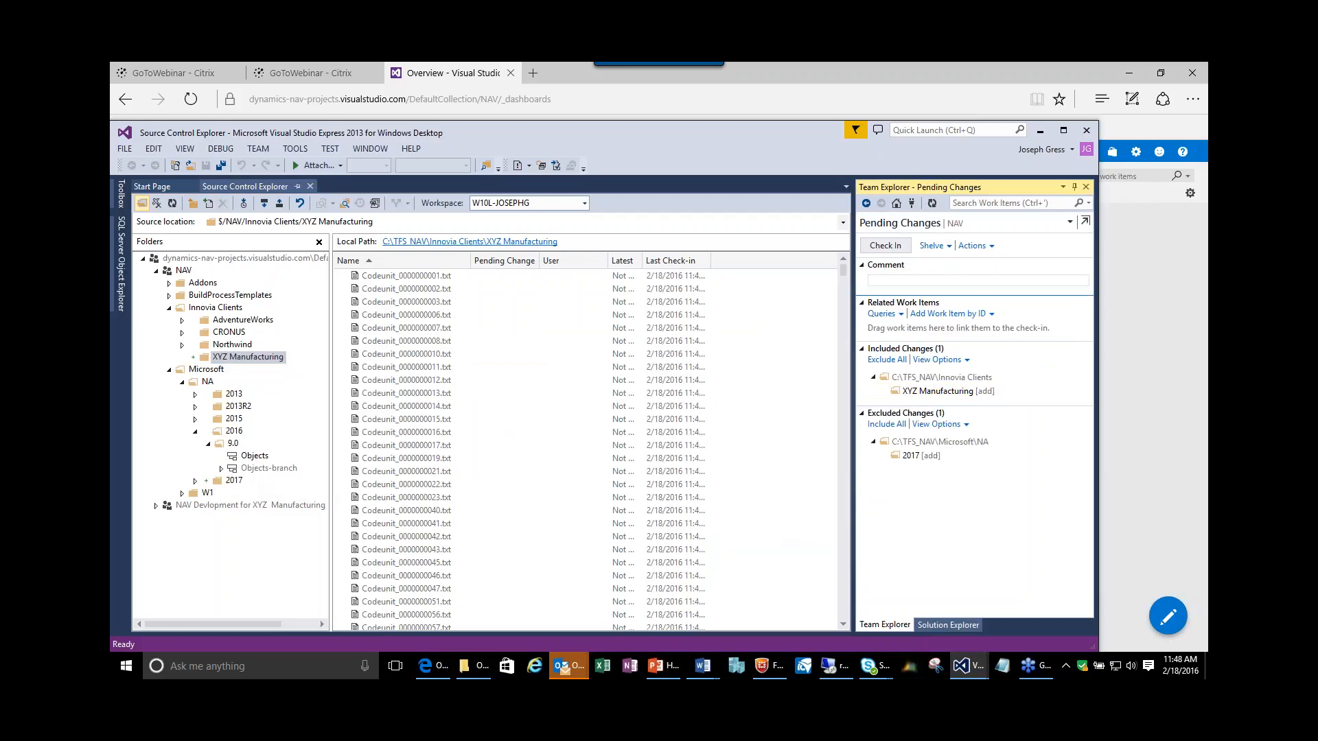
left_click(917, 459)
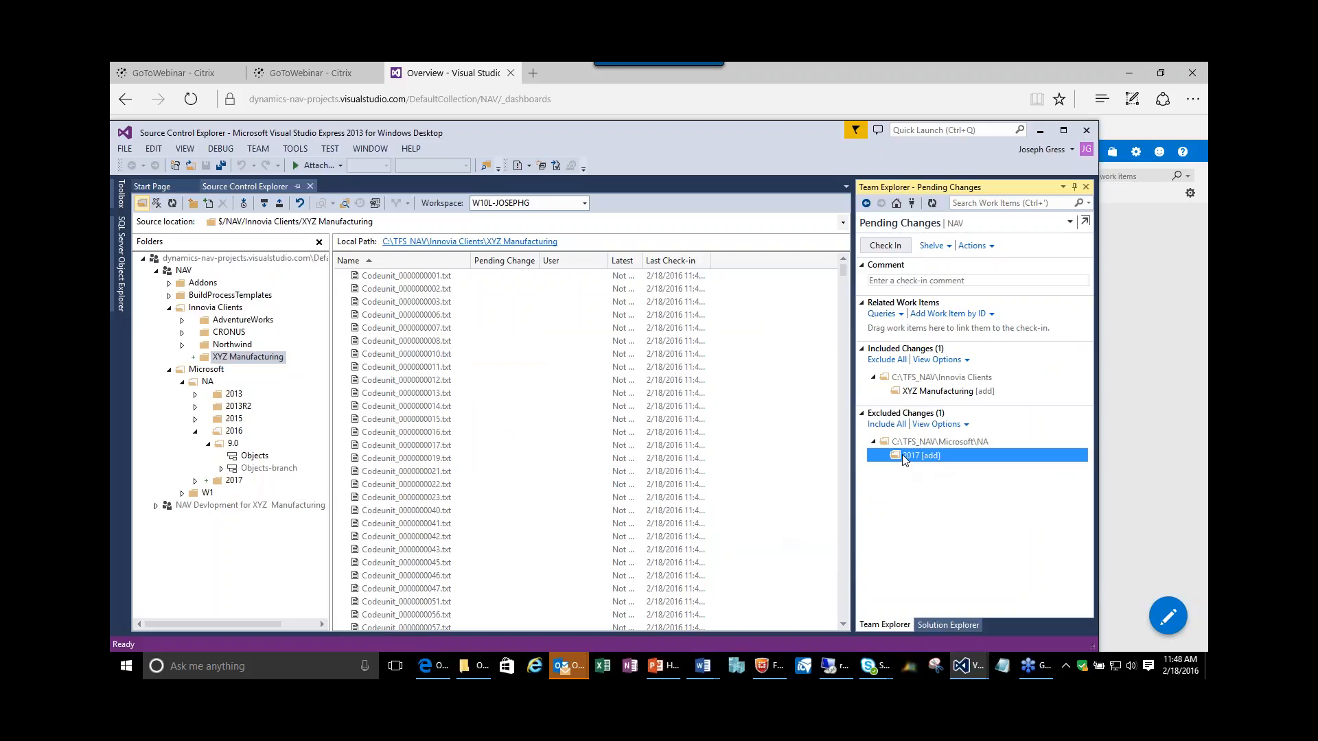
right_click(902, 456)
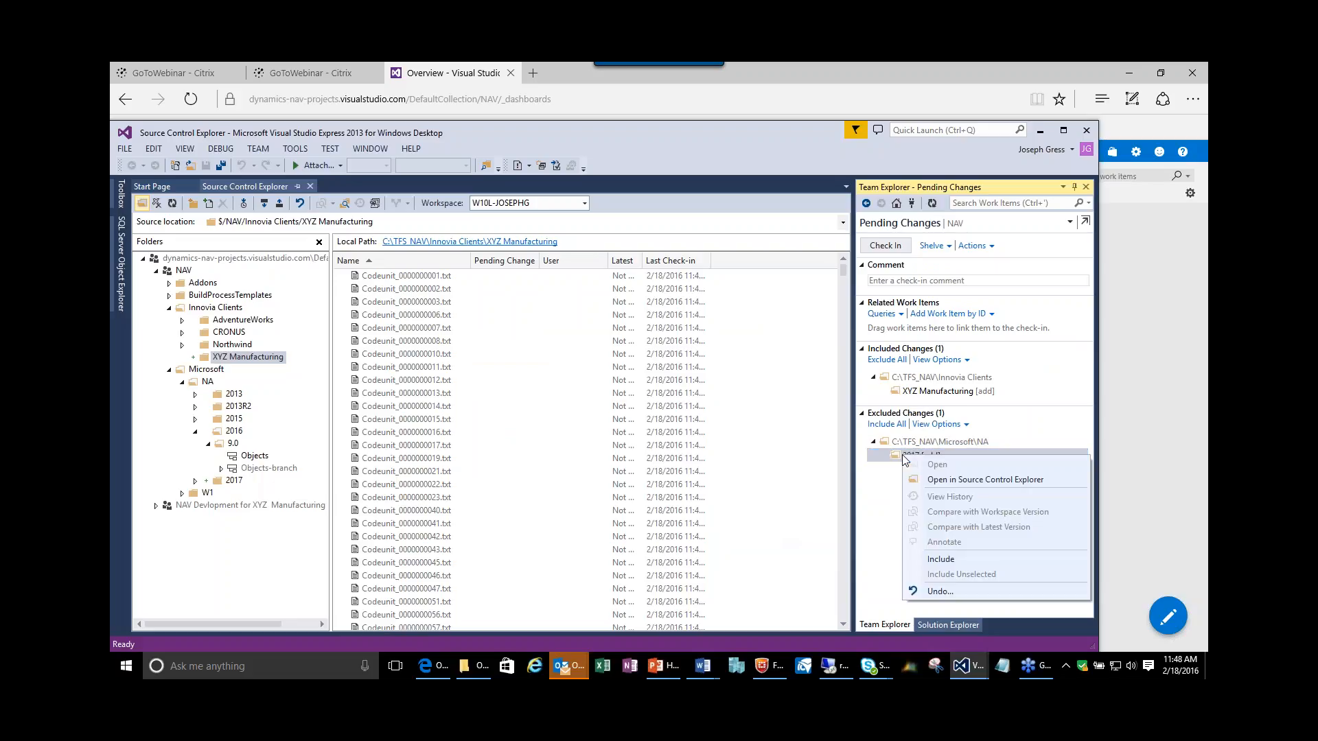
left_click(956, 567)
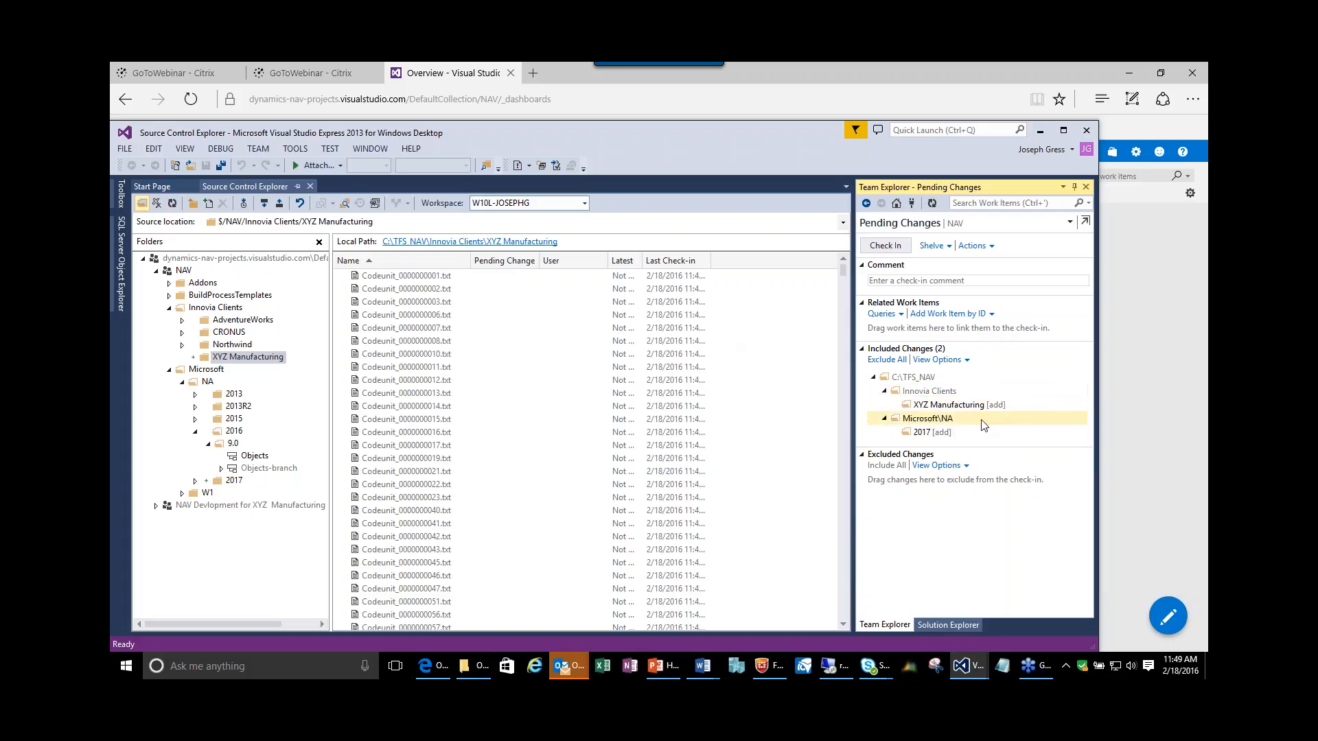
Try to check in the included changes and resolve the XYZ Manufacturing version conflict by taking the server version.
left_click(891, 248)
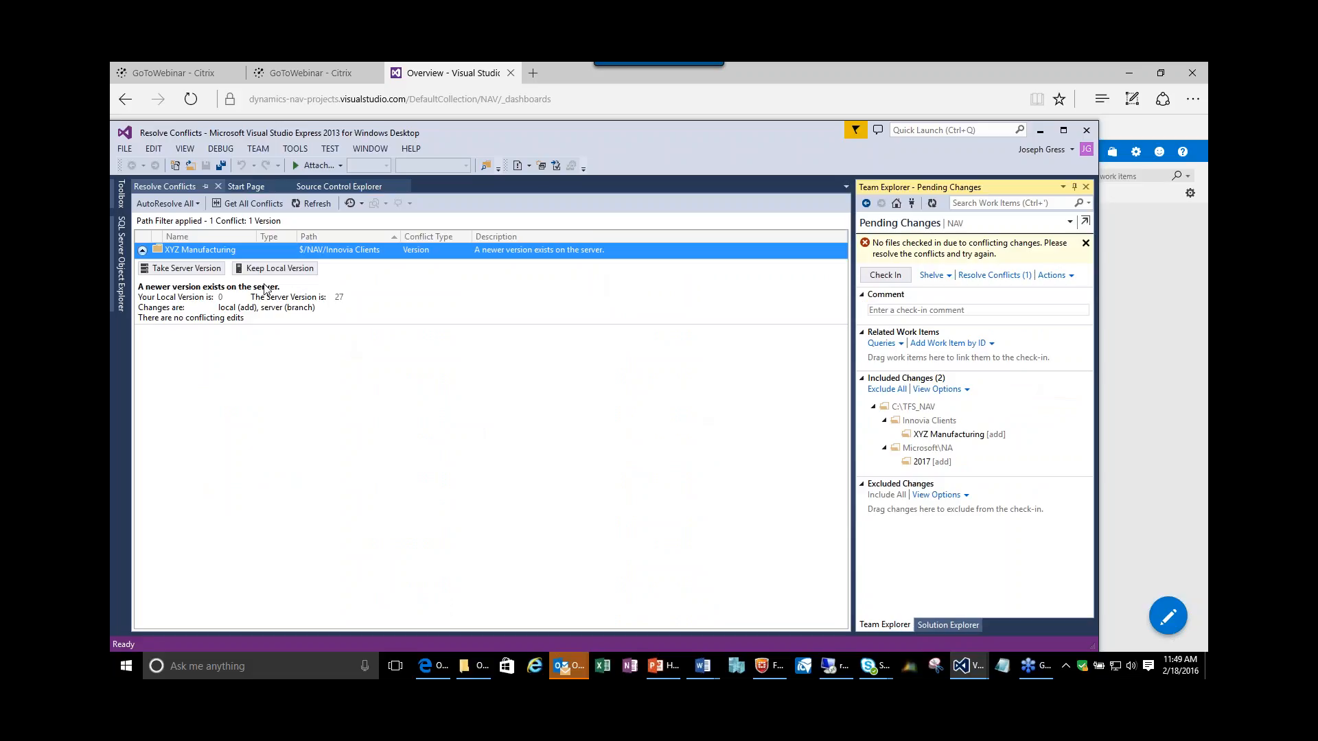
left_click(202, 273)
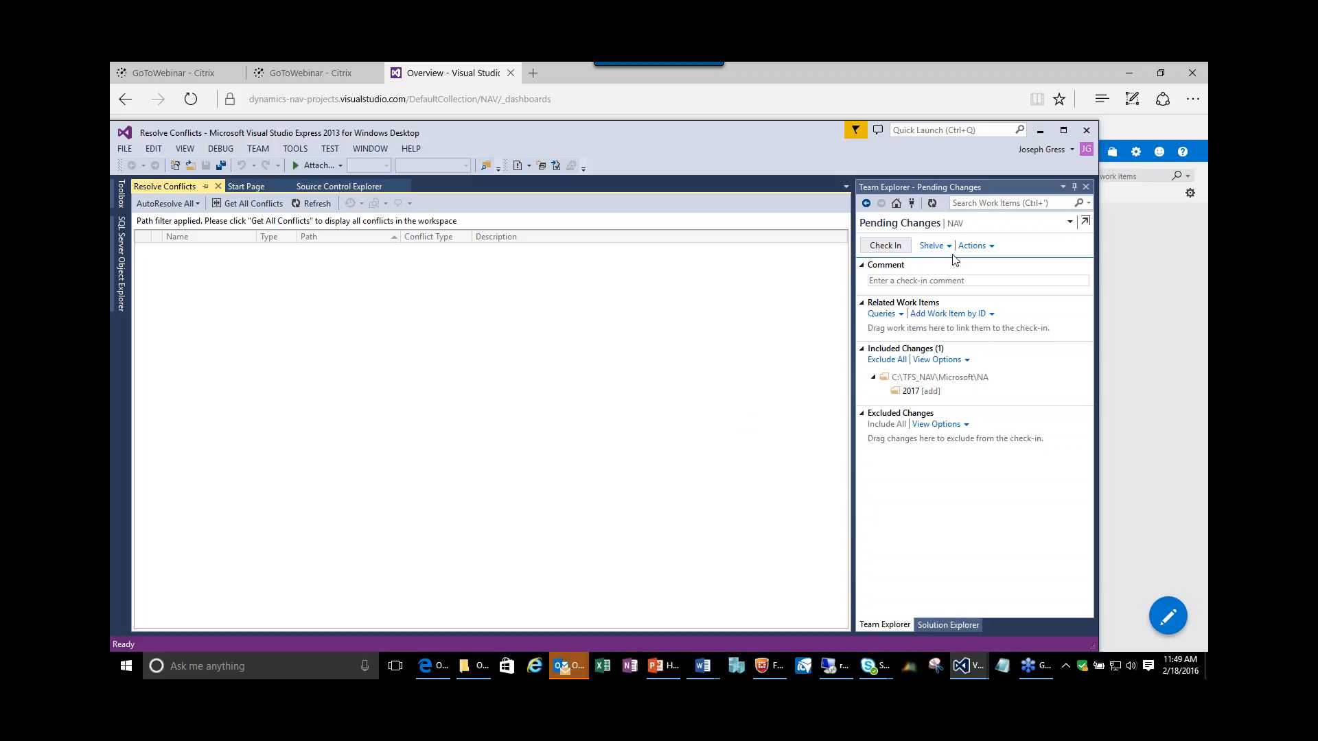
Check in the included 2017 folder addition with the comment "Base NAV 2016 for XYZ Manufacturing".
left_click(902, 251)
left_click(909, 282)
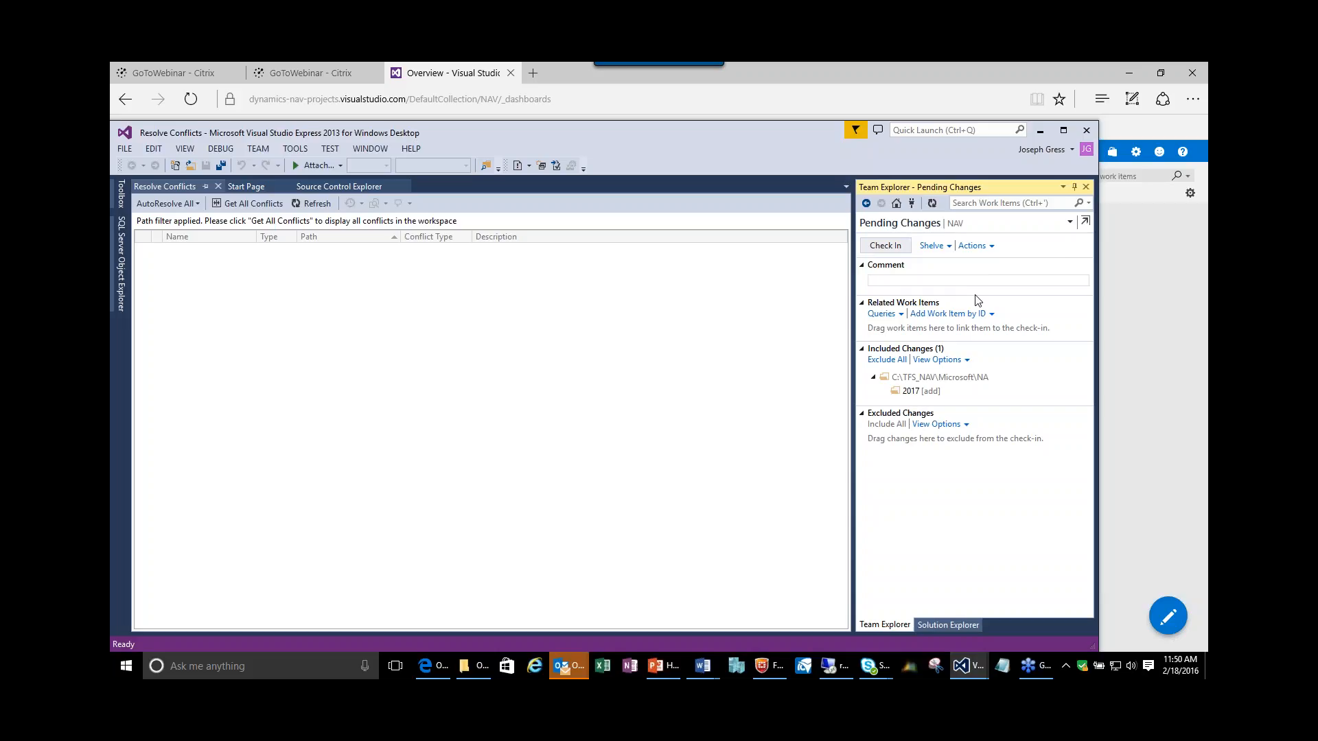
type("ase NAV 2016 for X")
key("F2")
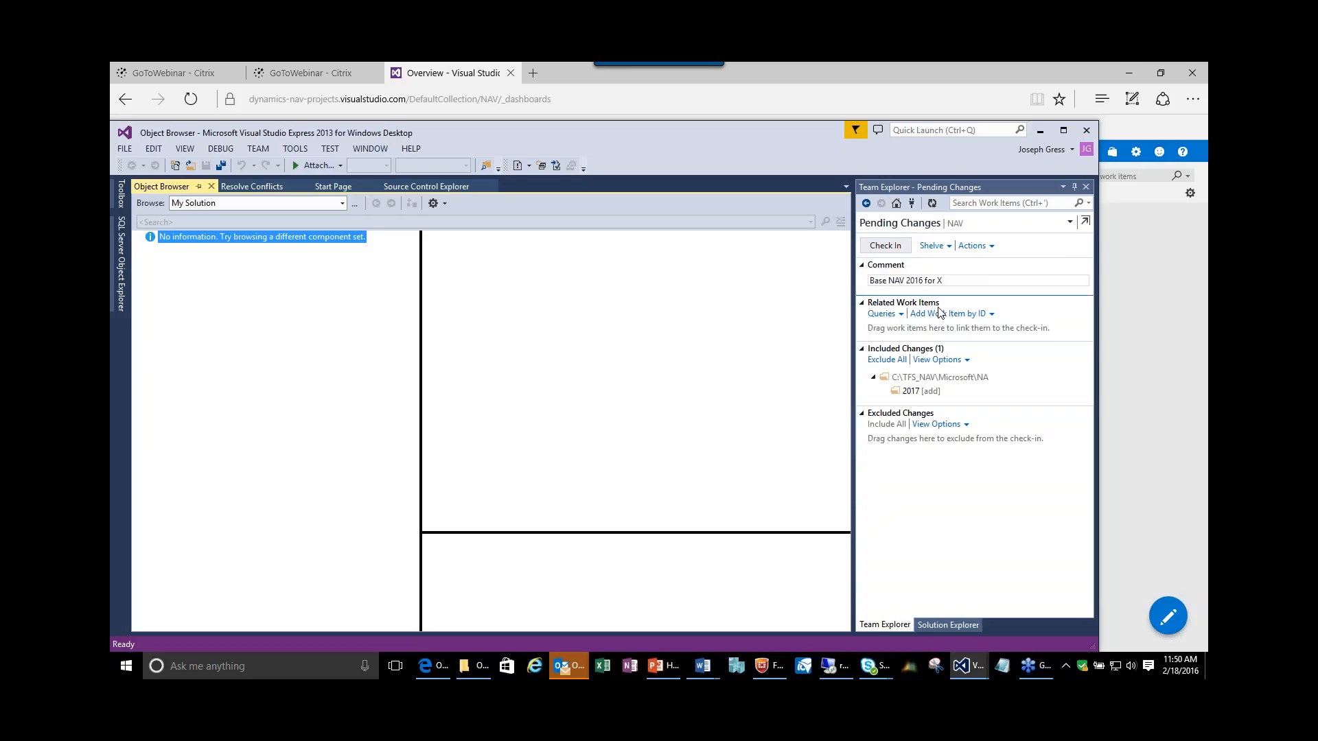
left_click(957, 280)
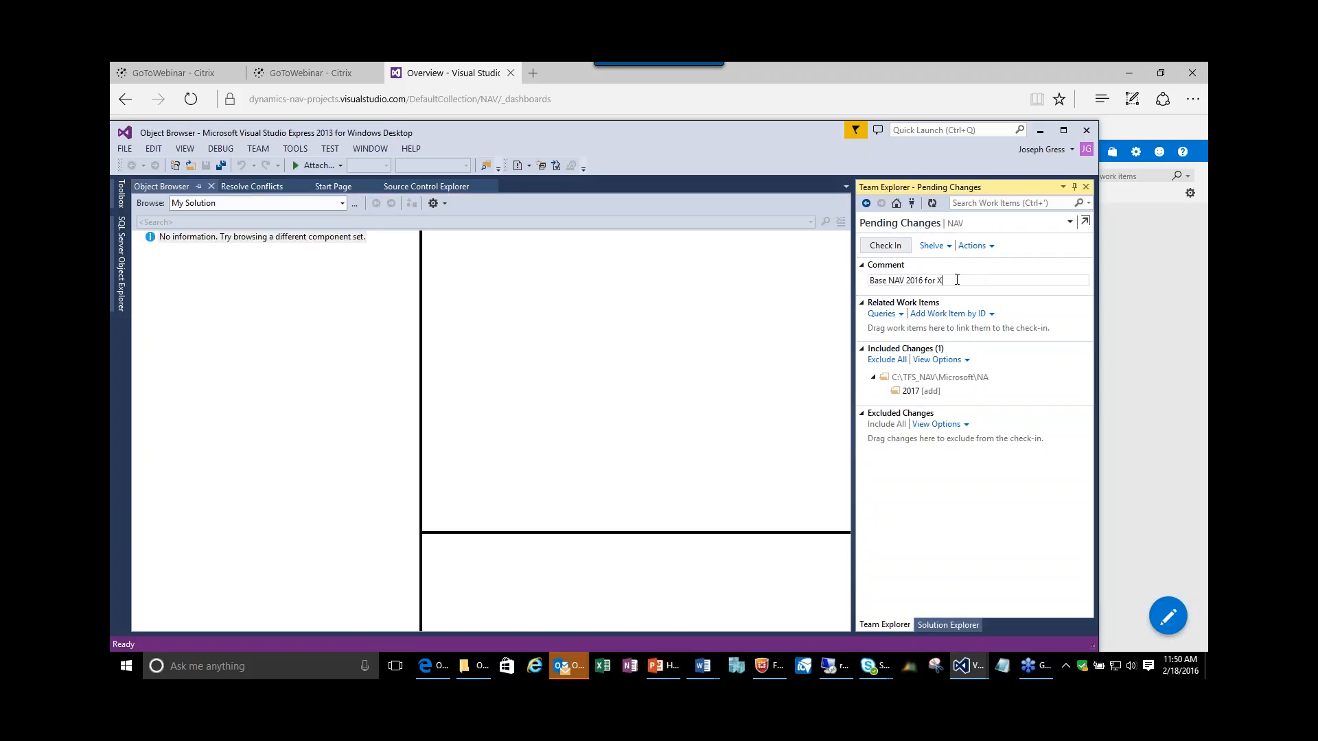
type("Z Manufacturing")
left_click(886, 247)
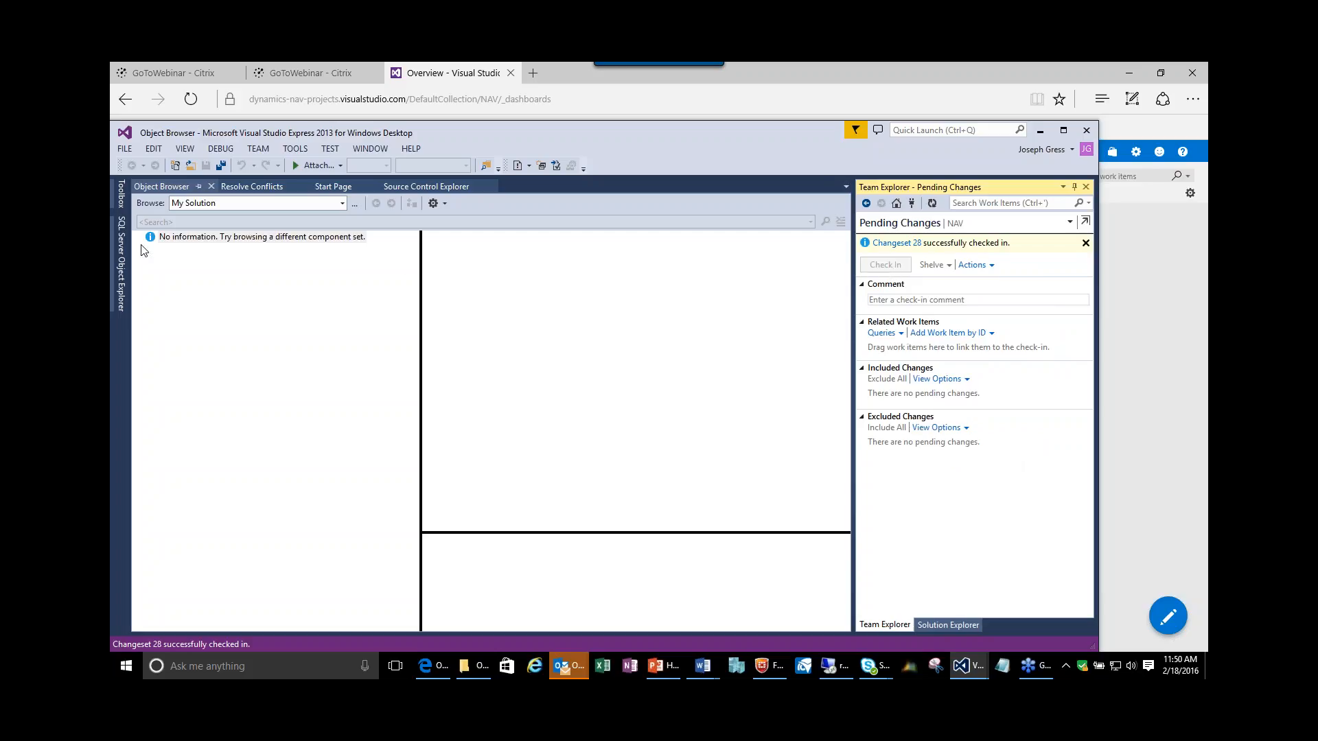
Close the Object Browser, Team Explorer and Resolve Conflicts views to return to the XYZ Manufacturing files in source control.
left_click(211, 187)
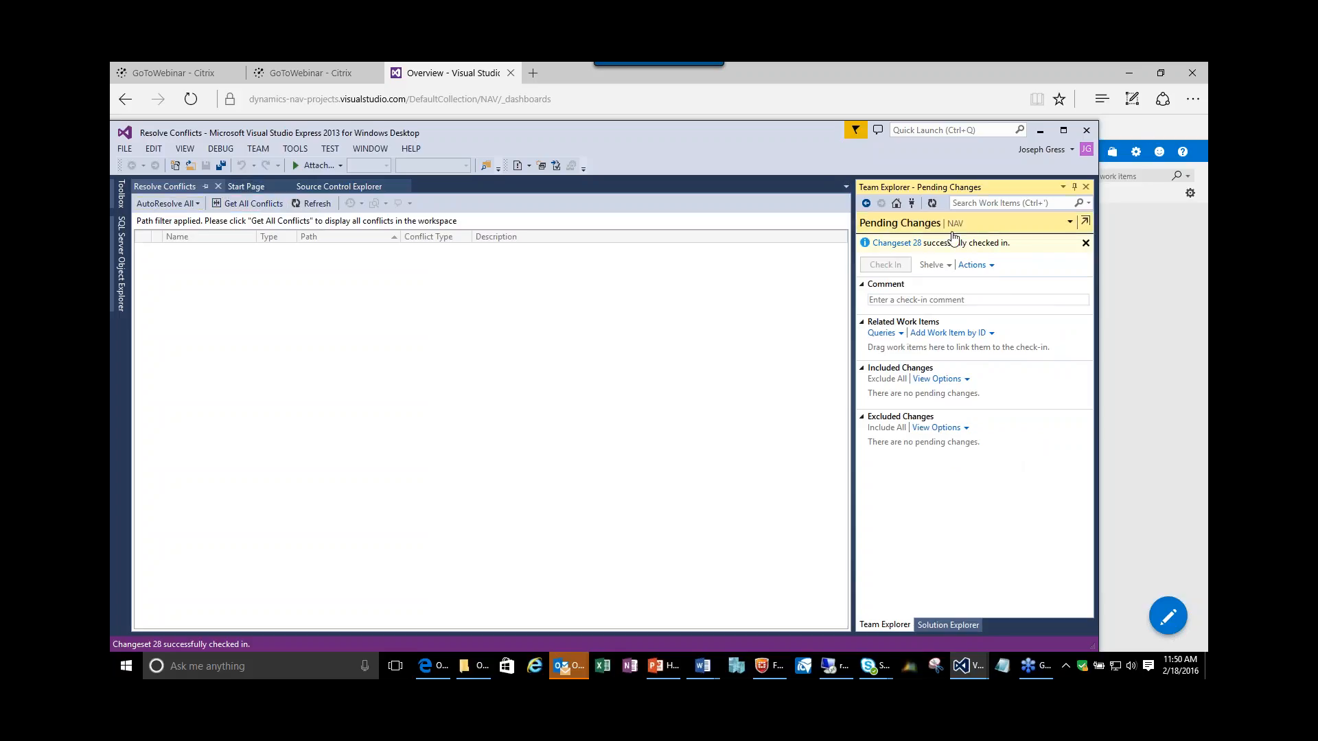
left_click(1086, 187)
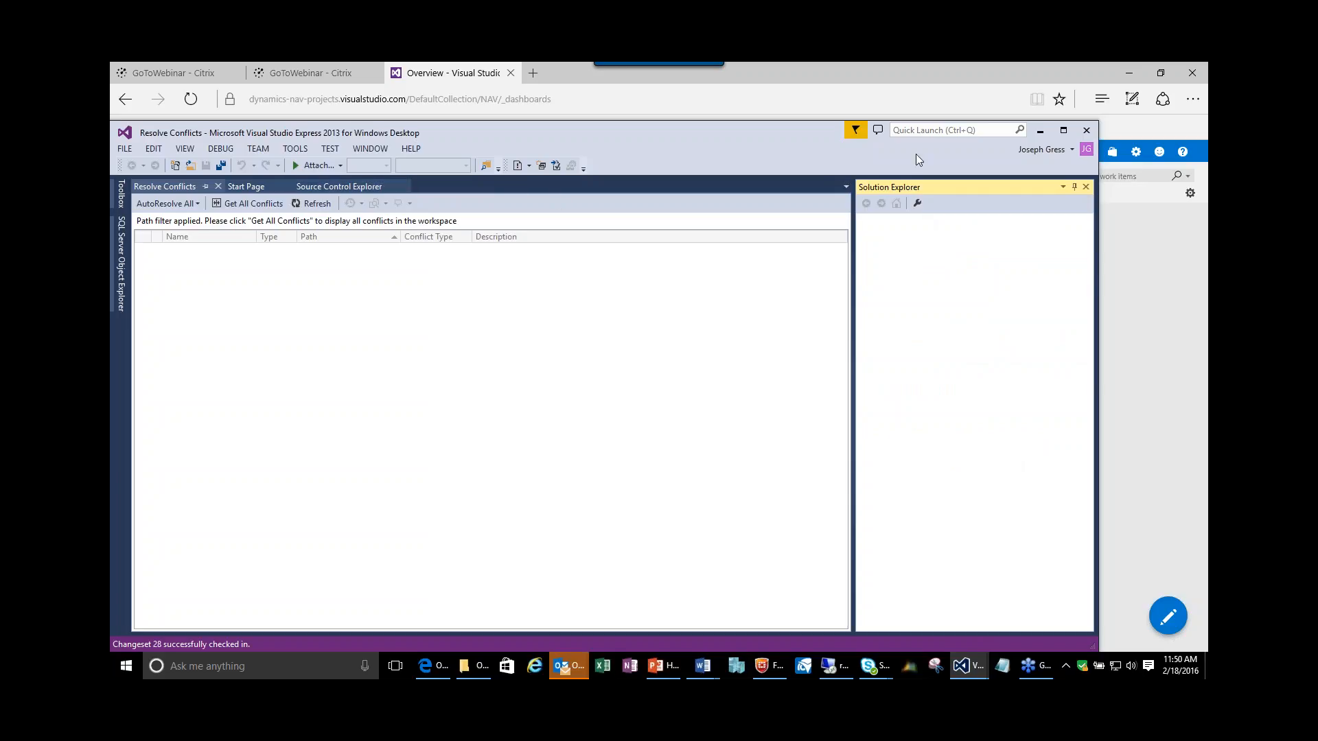
left_click(917, 204)
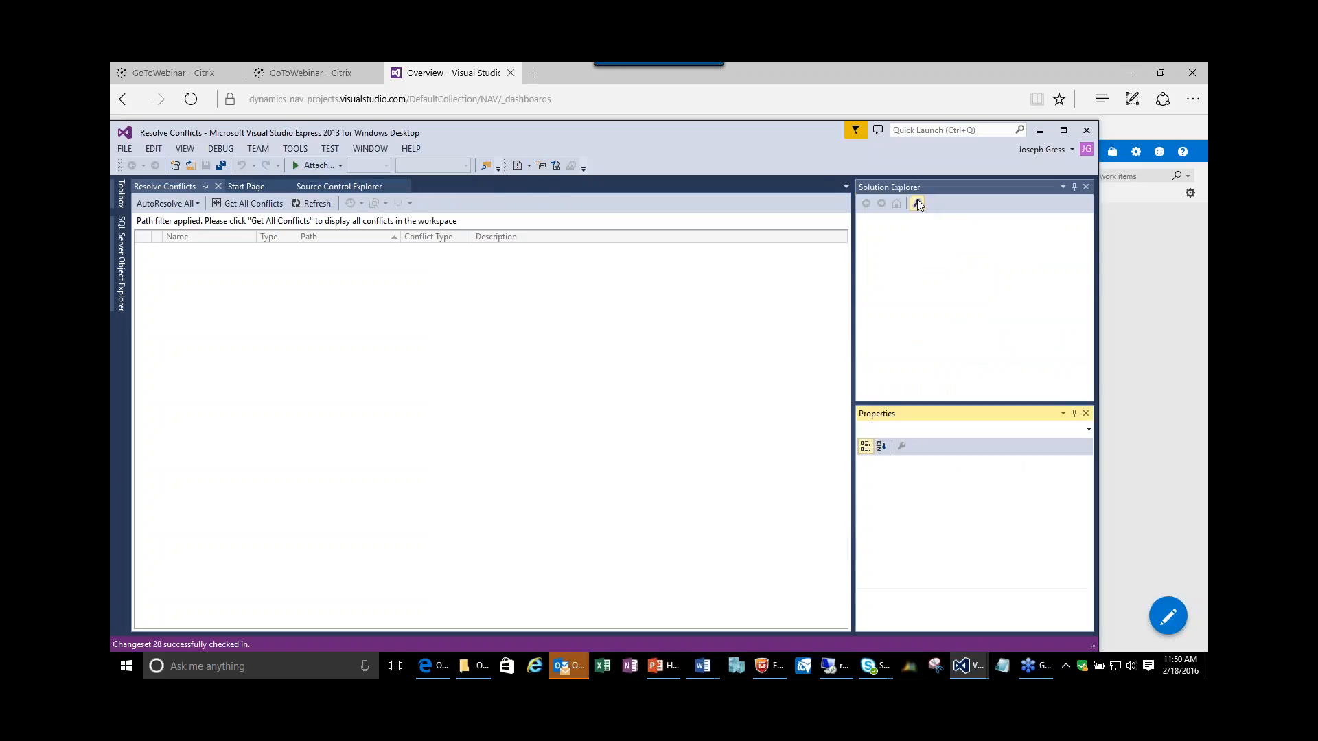
left_click(218, 187)
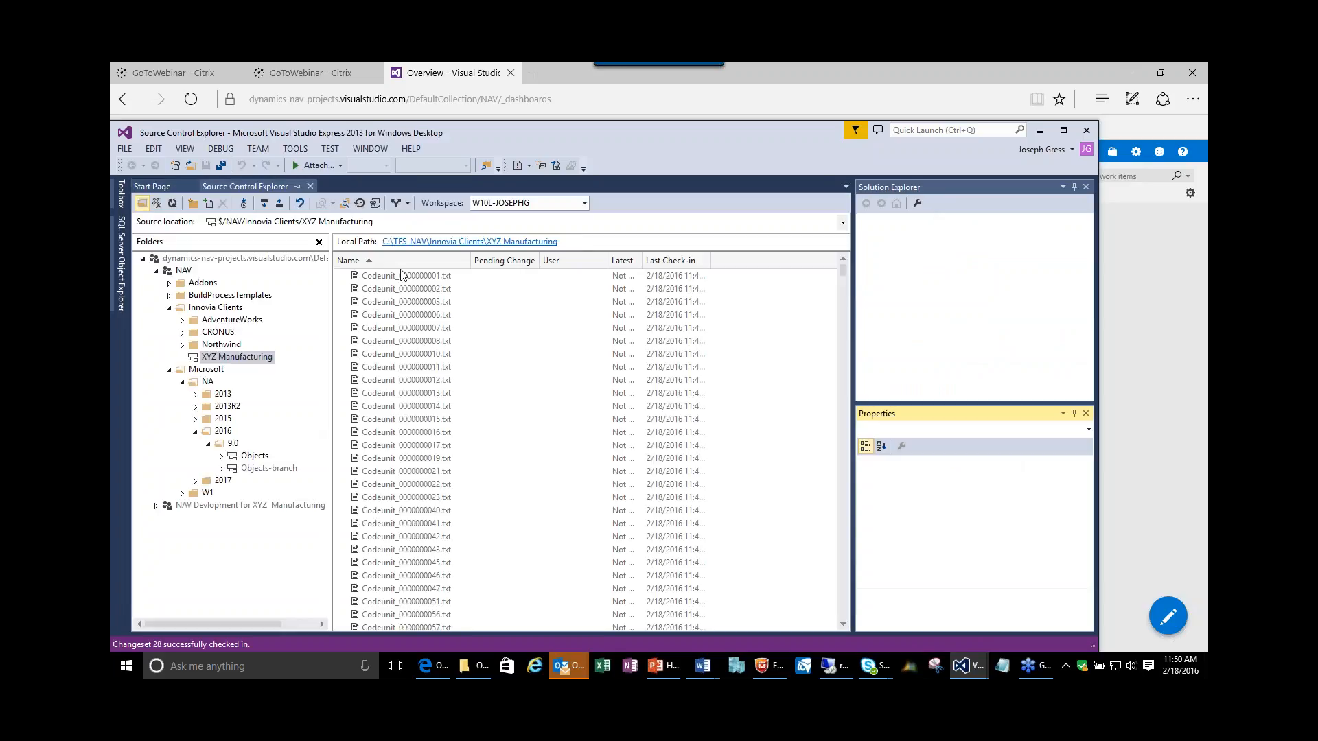
left_click(184, 357)
left_click(1061, 186)
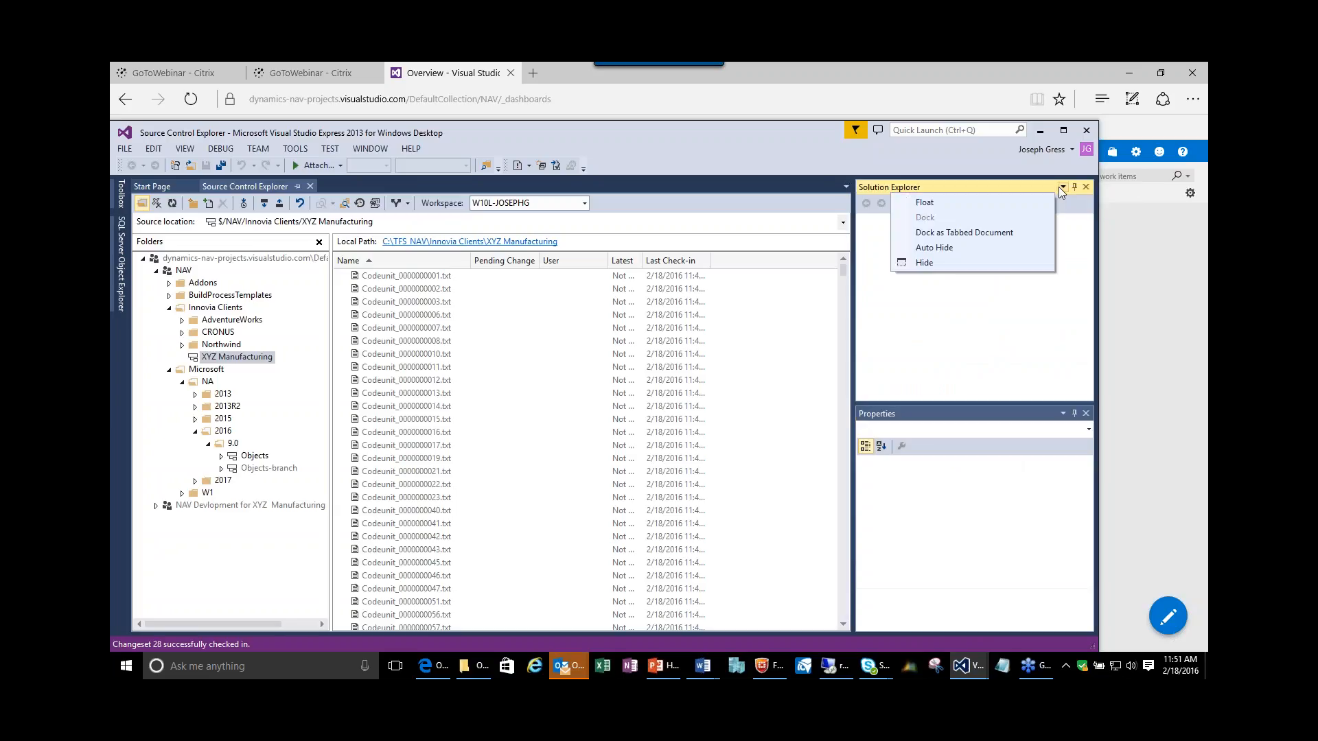
left_click(1027, 187)
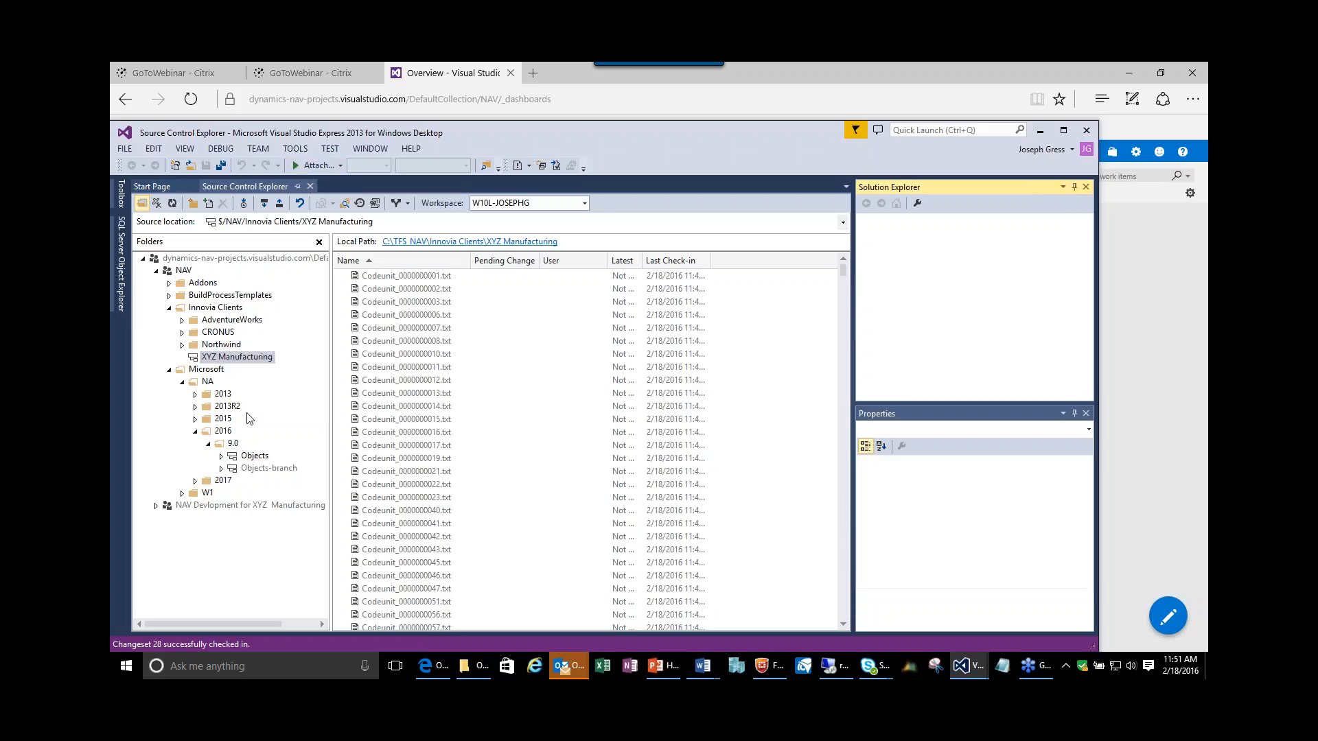
left_click(196, 360)
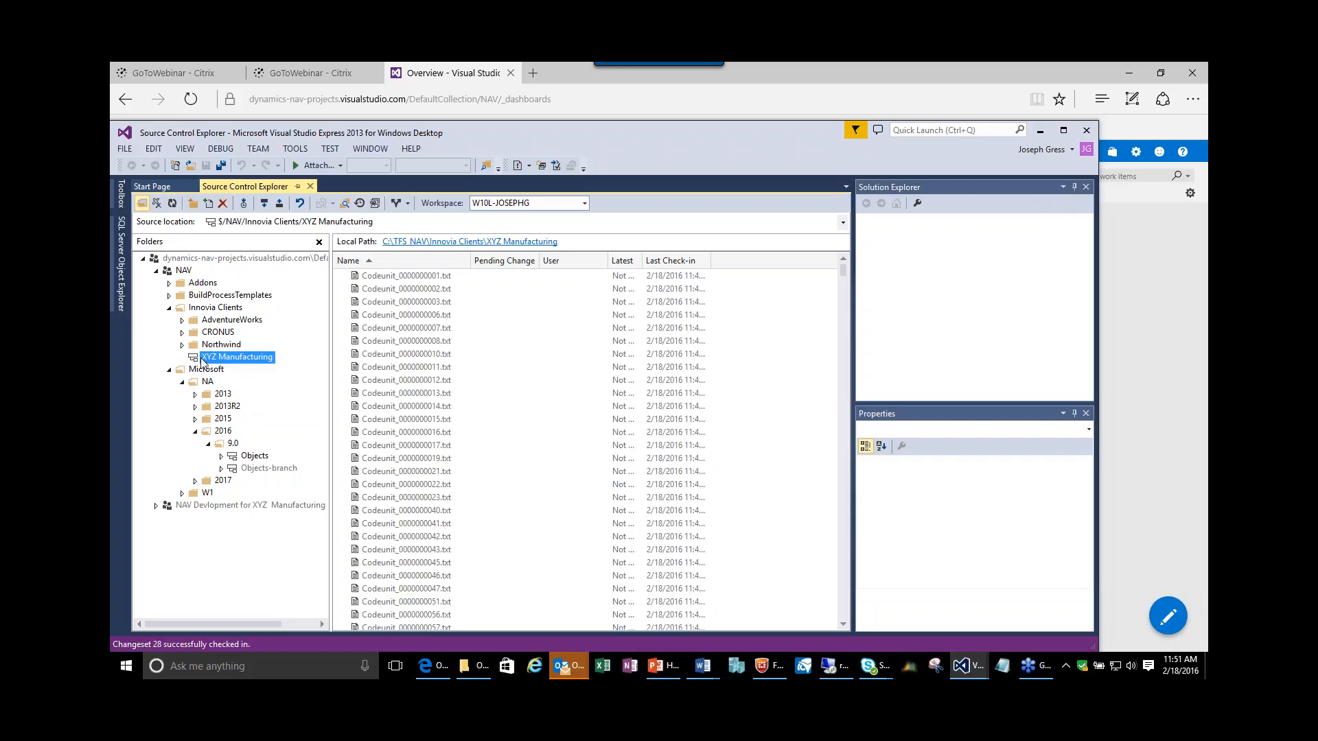
right_click(202, 363)
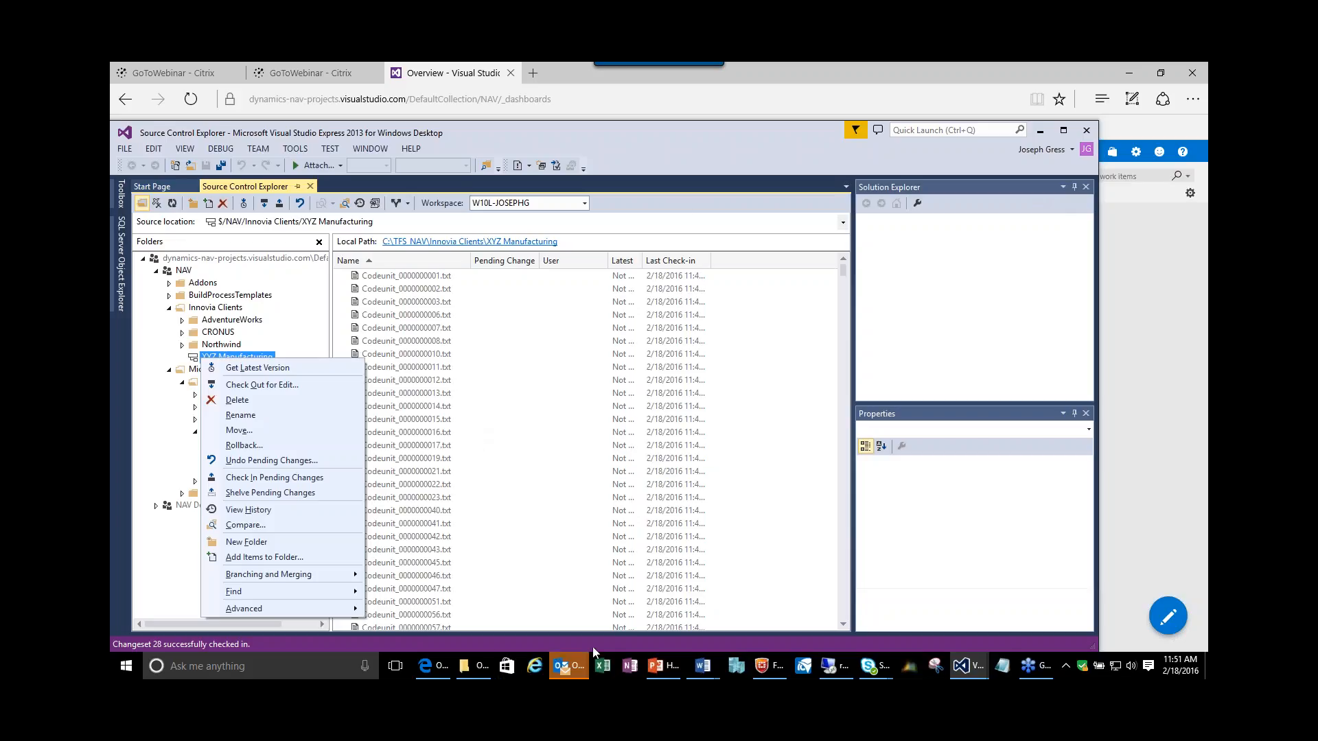
left_click(163, 450)
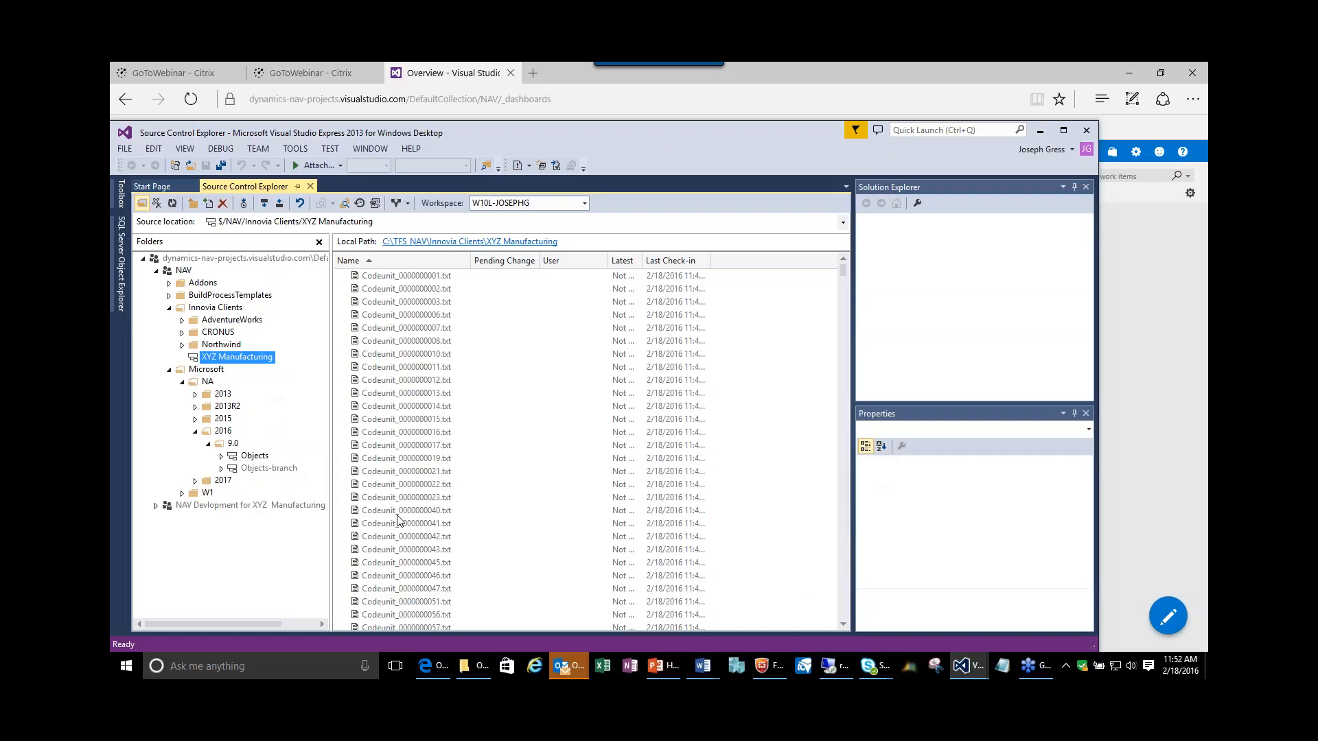
left_click(835, 669)
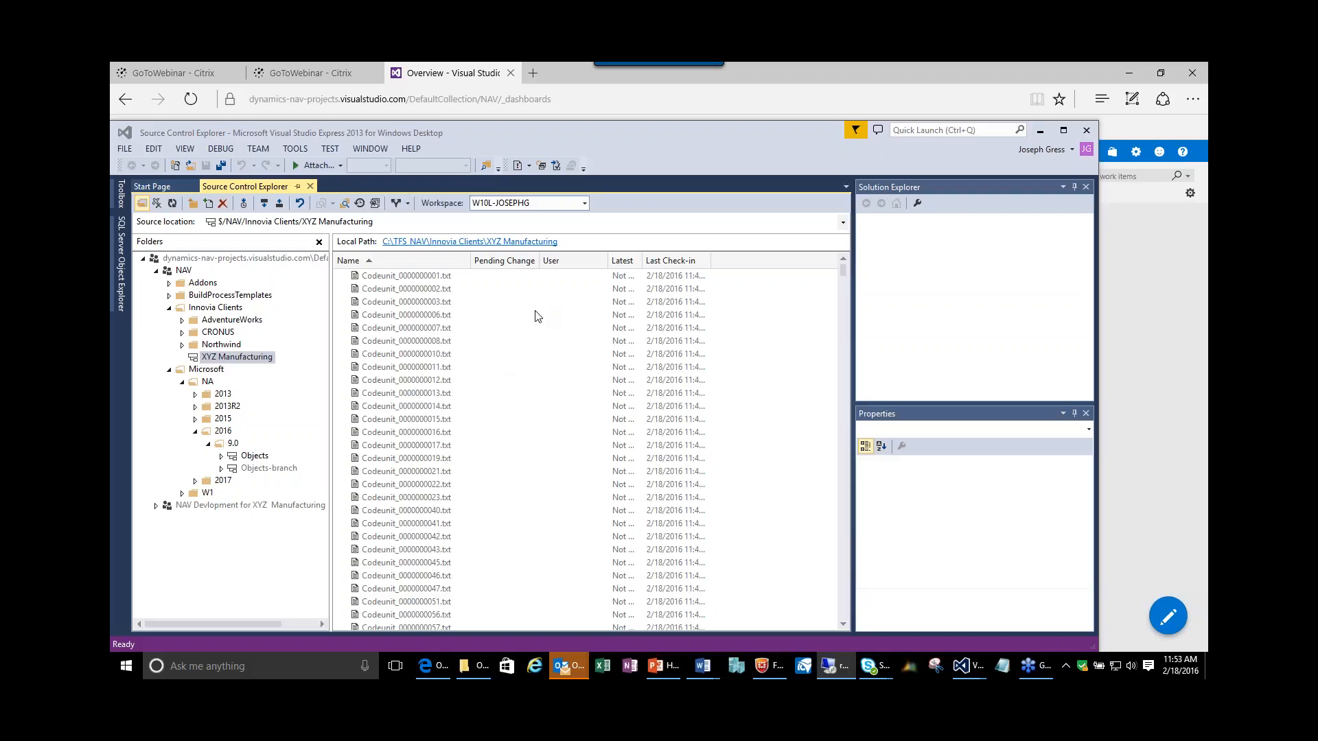
Expand the CRONUS client folder through 2016 to Database and review the Database folder's changeset history.
left_click(182, 332)
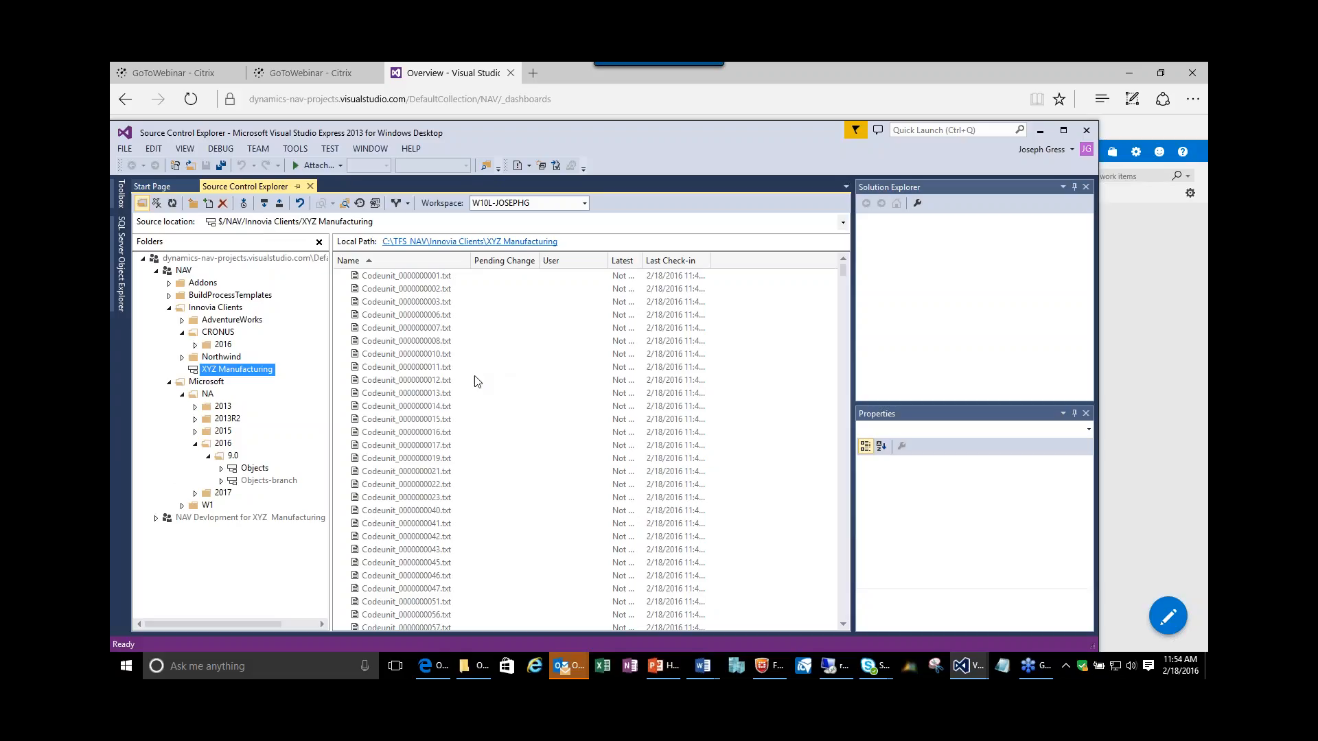
left_click(196, 345)
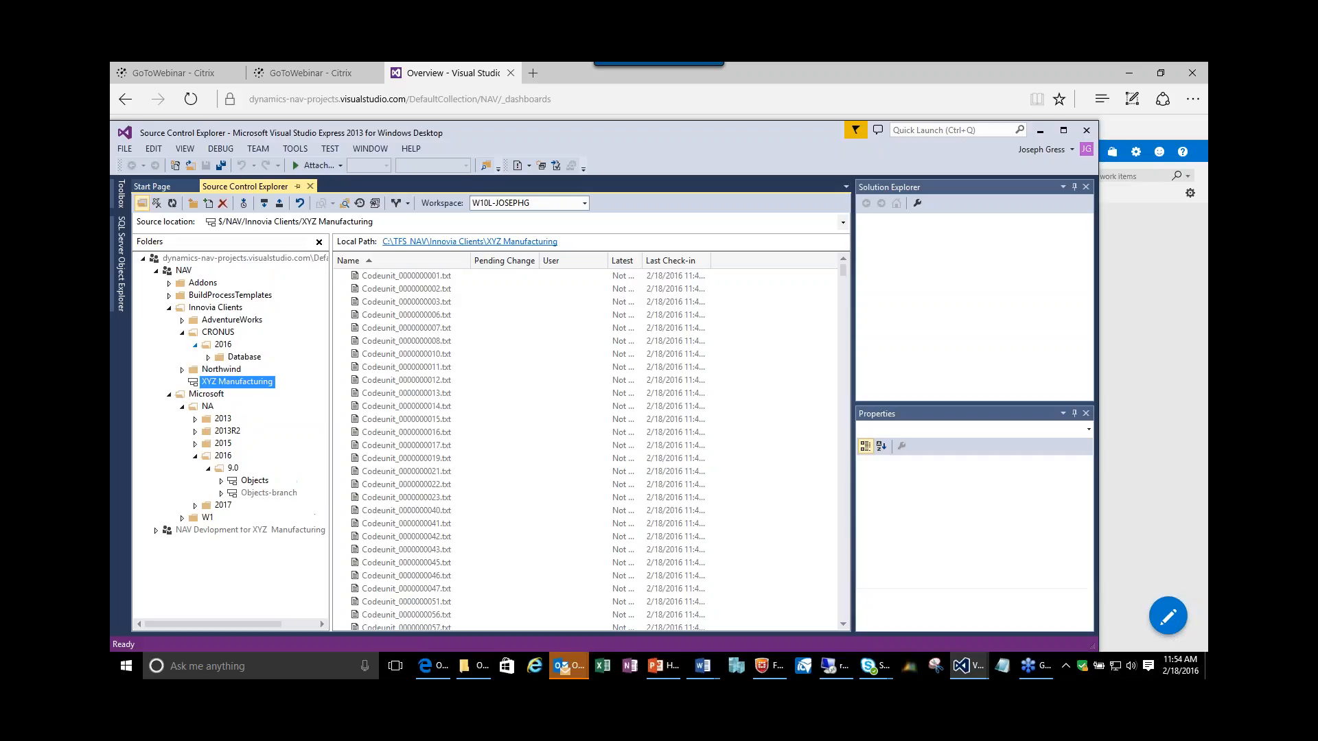
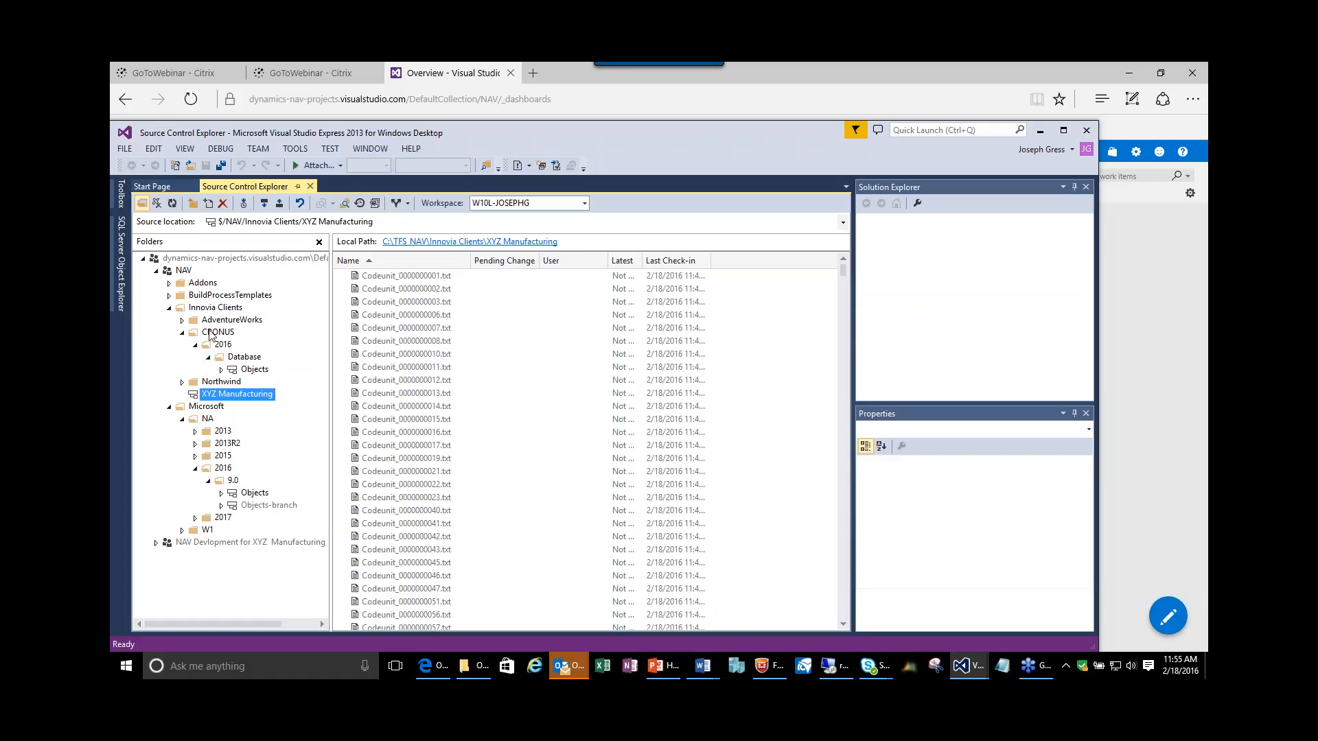
right_click(235, 360)
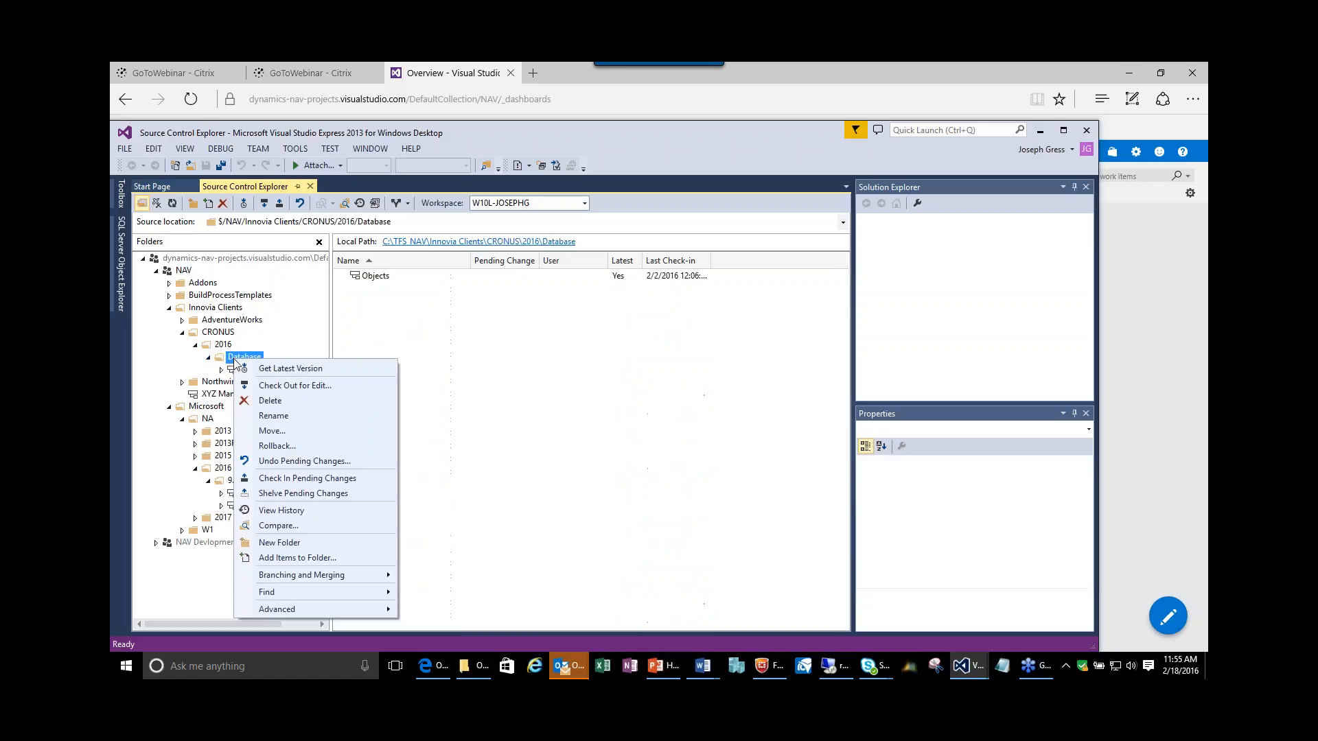
left_click(278, 511)
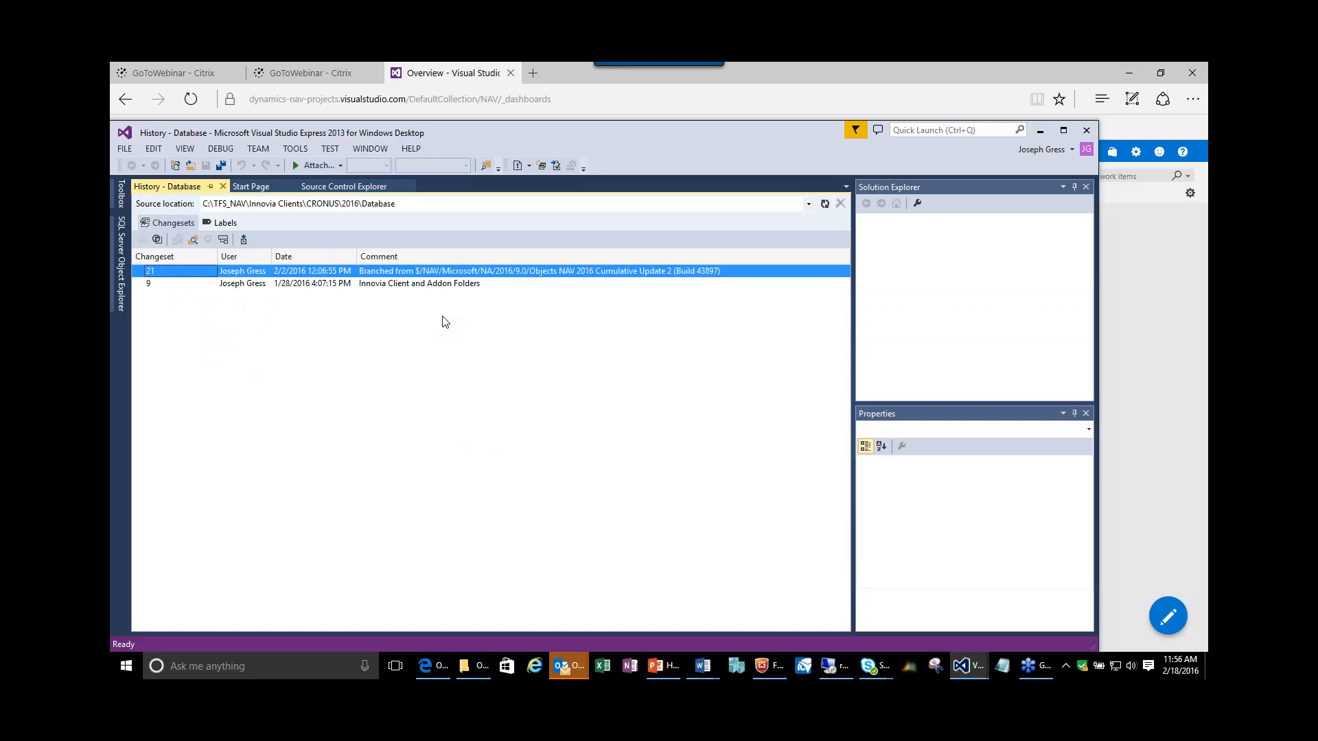
left_click(223, 187)
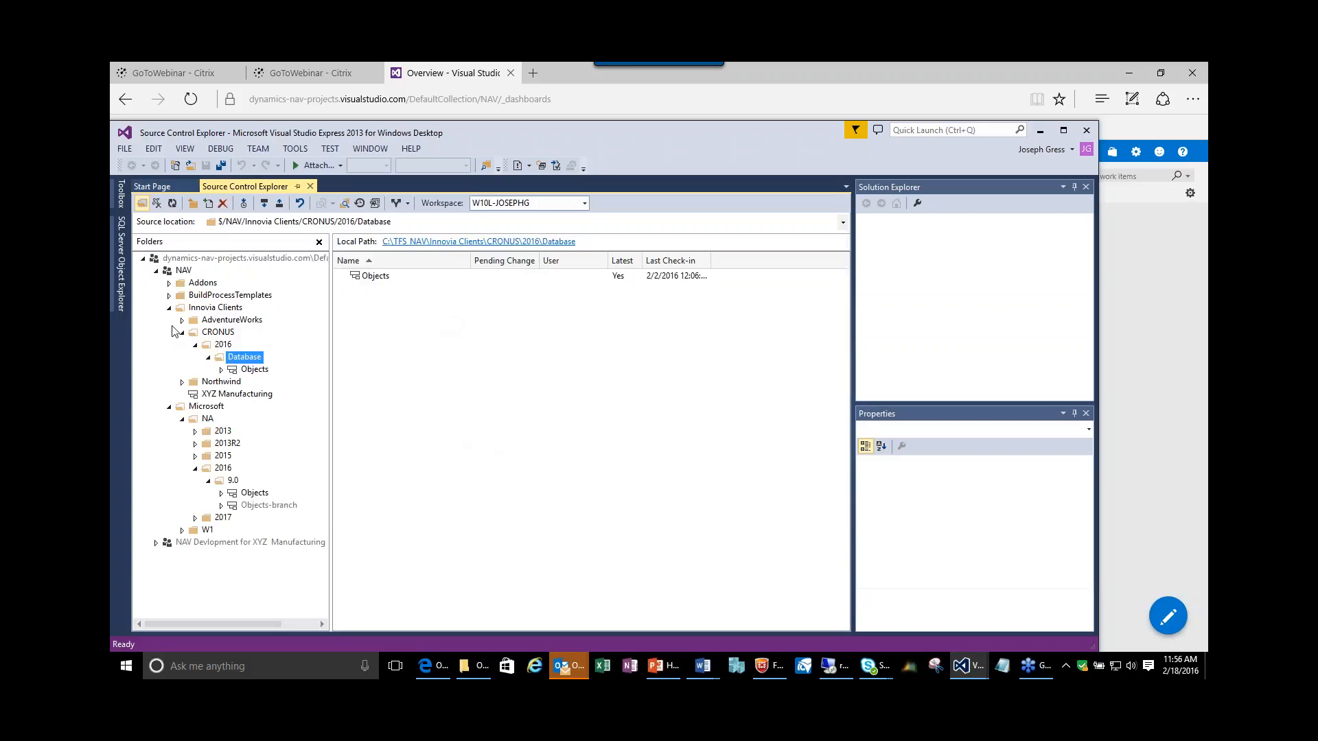
Expand the Northwind folder and review the changeset history of the XYZ Manufacturing branch.
left_click(182, 383)
left_click(208, 397)
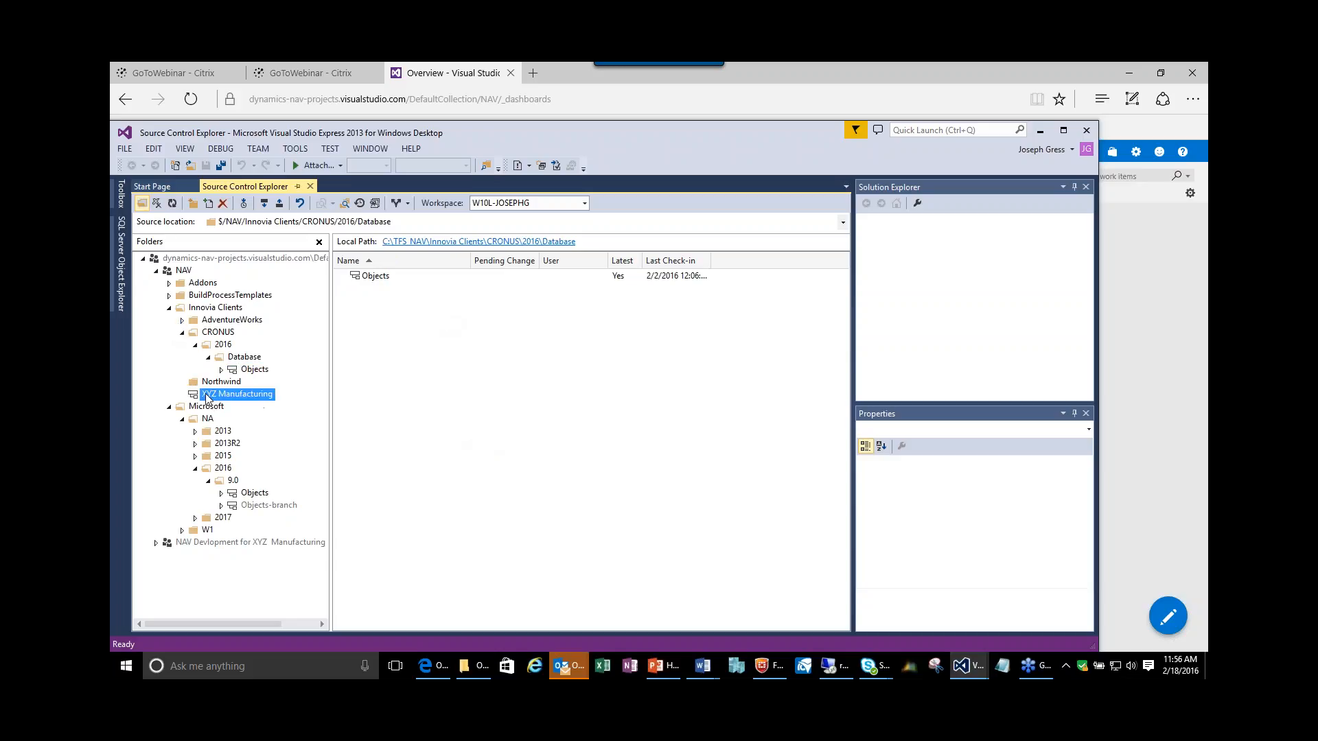
right_click(207, 393)
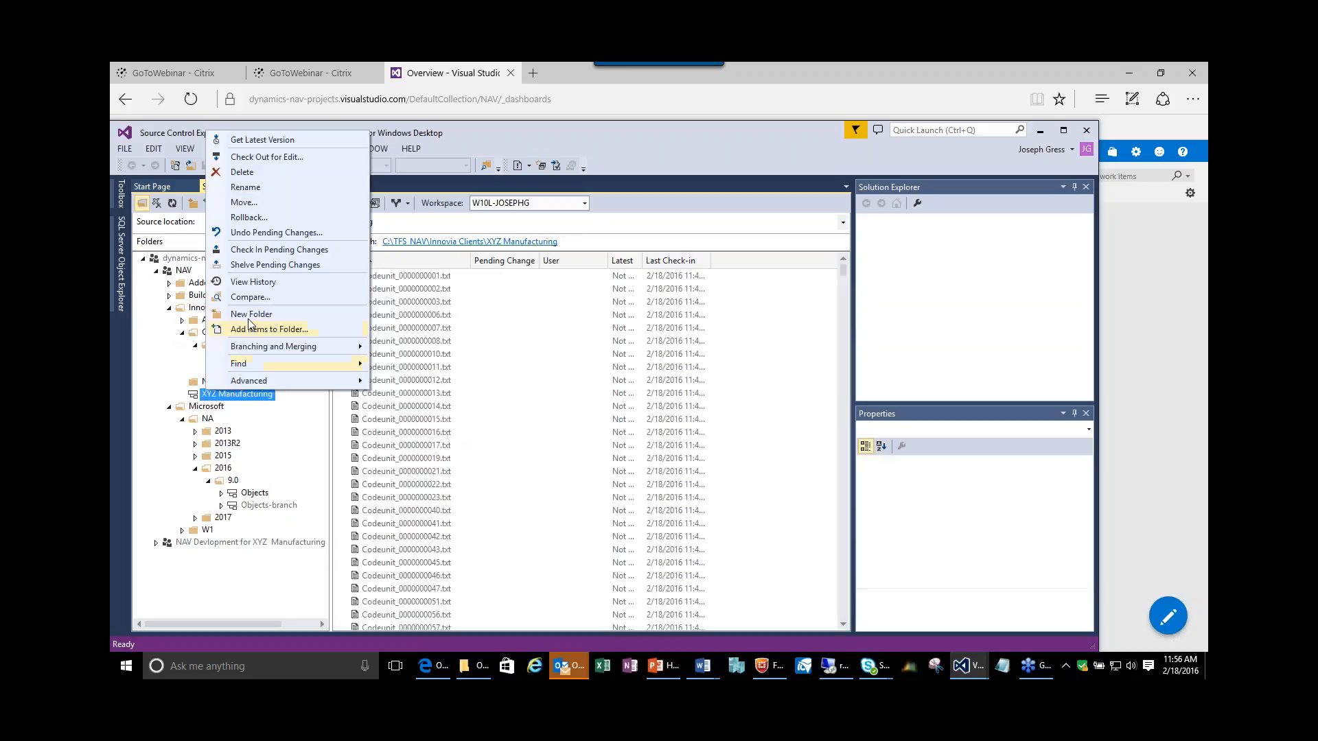
left_click(252, 282)
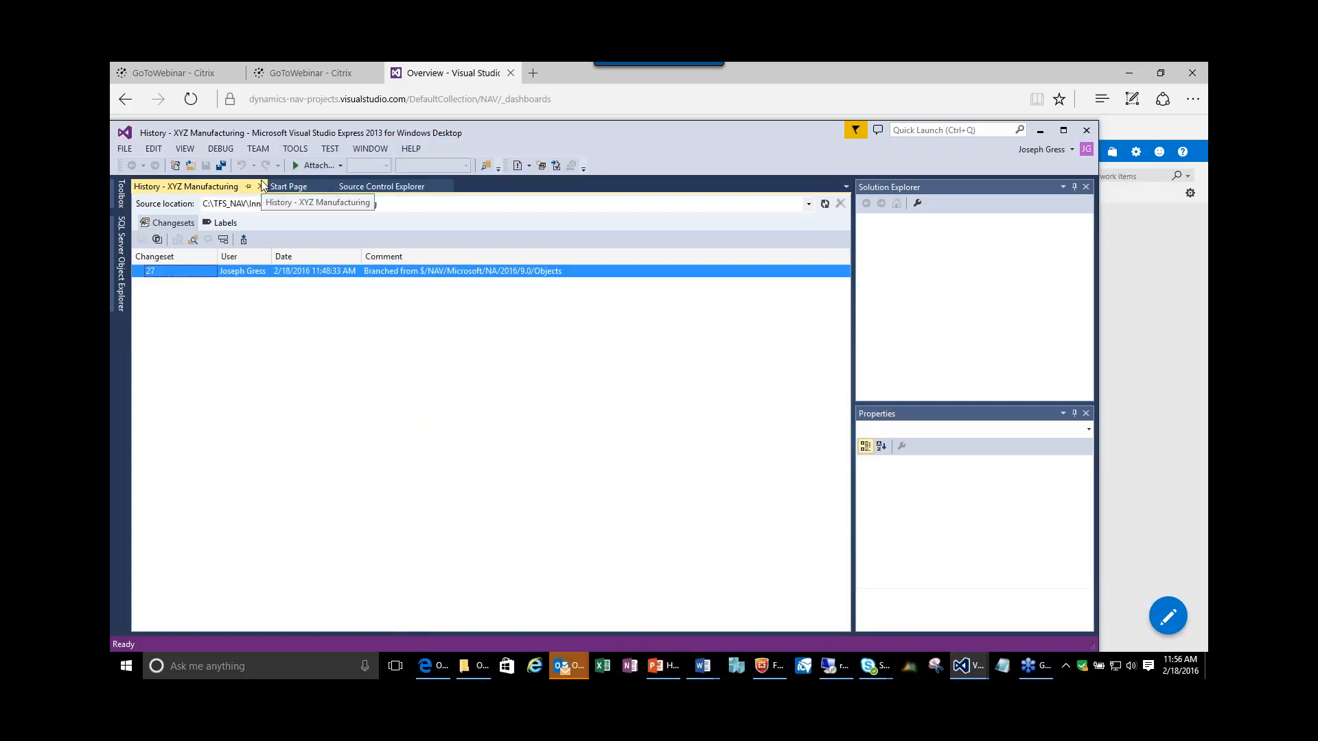
left_click(261, 186)
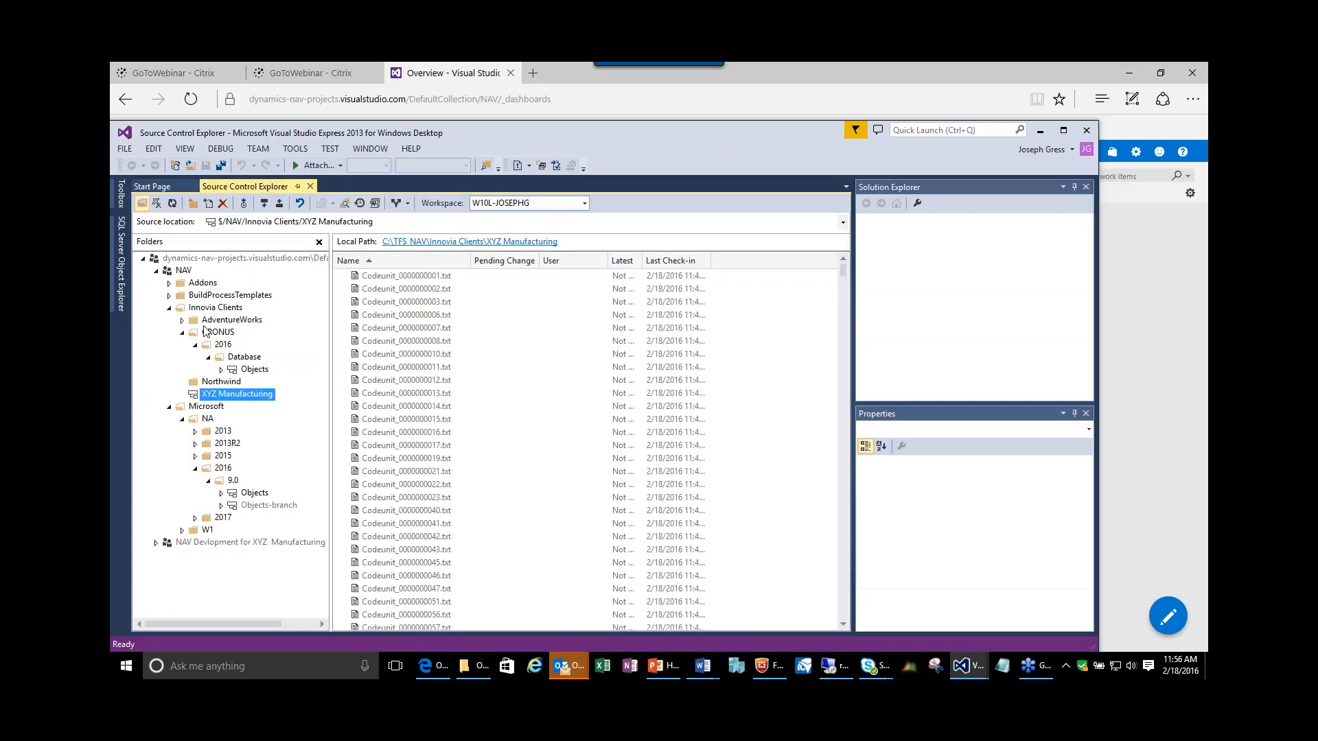
Expand the AdventureWorks client folder and review its changeset history.
left_click(182, 320)
right_click(206, 332)
key("Escape")
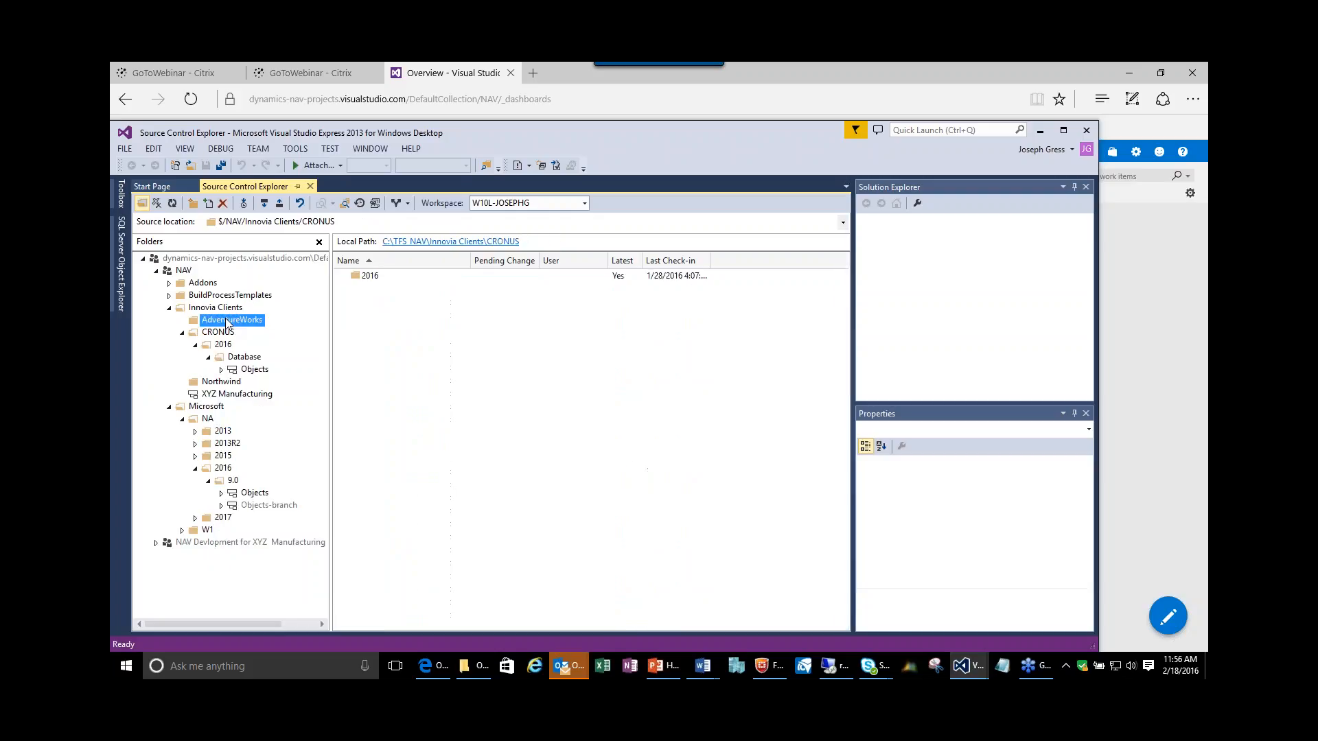
right_click(229, 320)
left_click(274, 472)
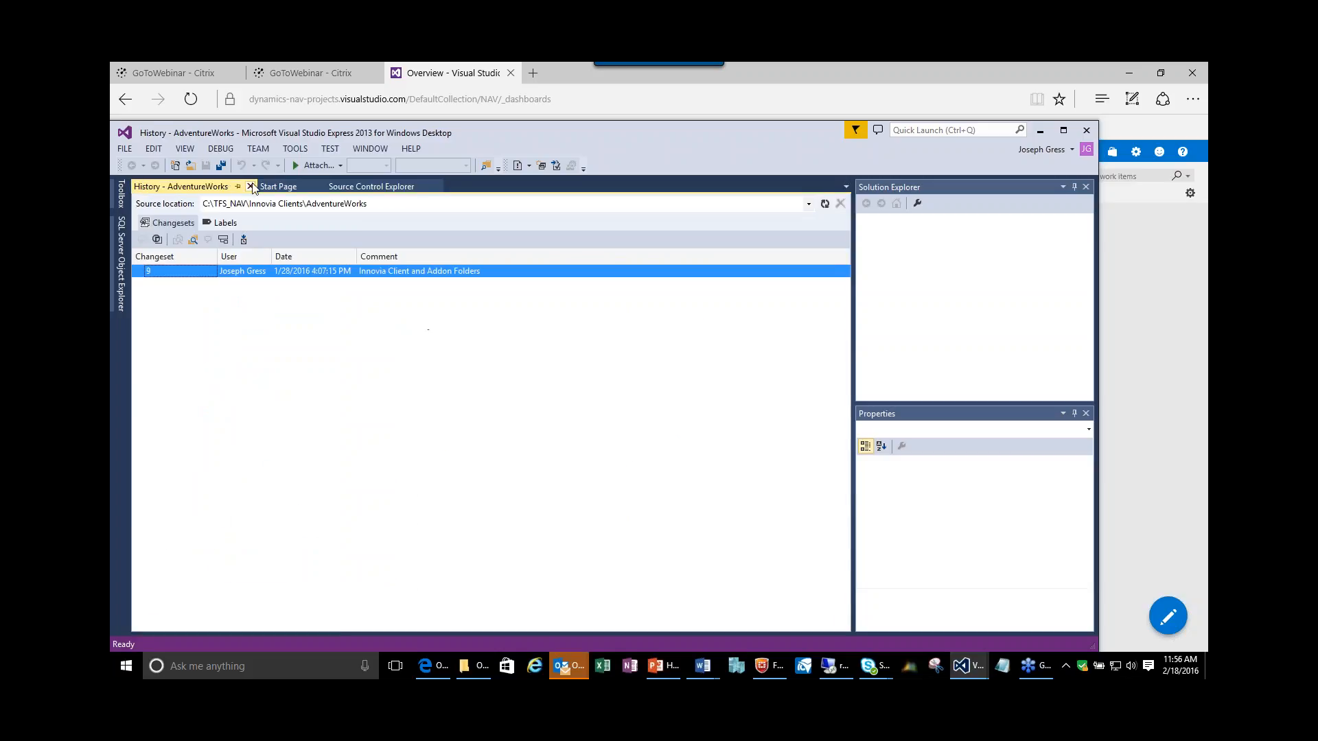
left_click(250, 187)
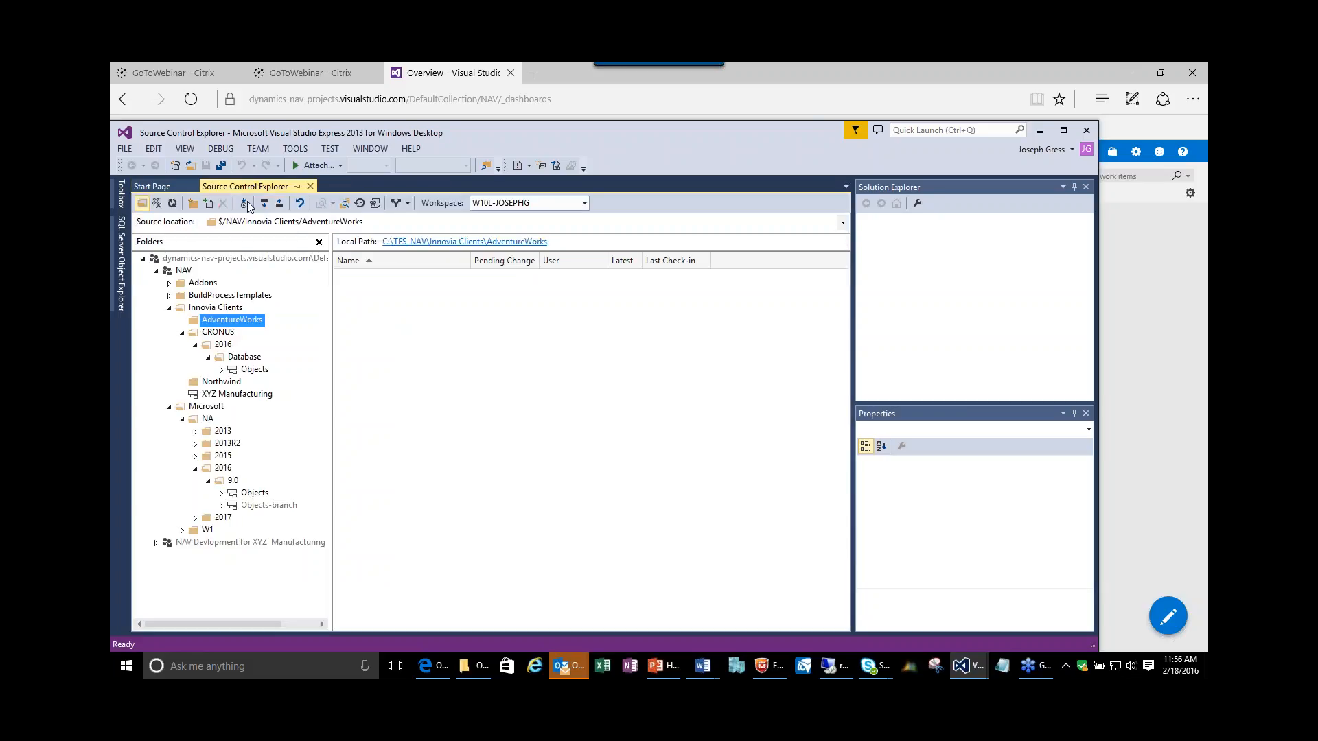
Review the changeset history of the Objects branch in the CRONUS 2016 Database folder.
left_click(235, 371)
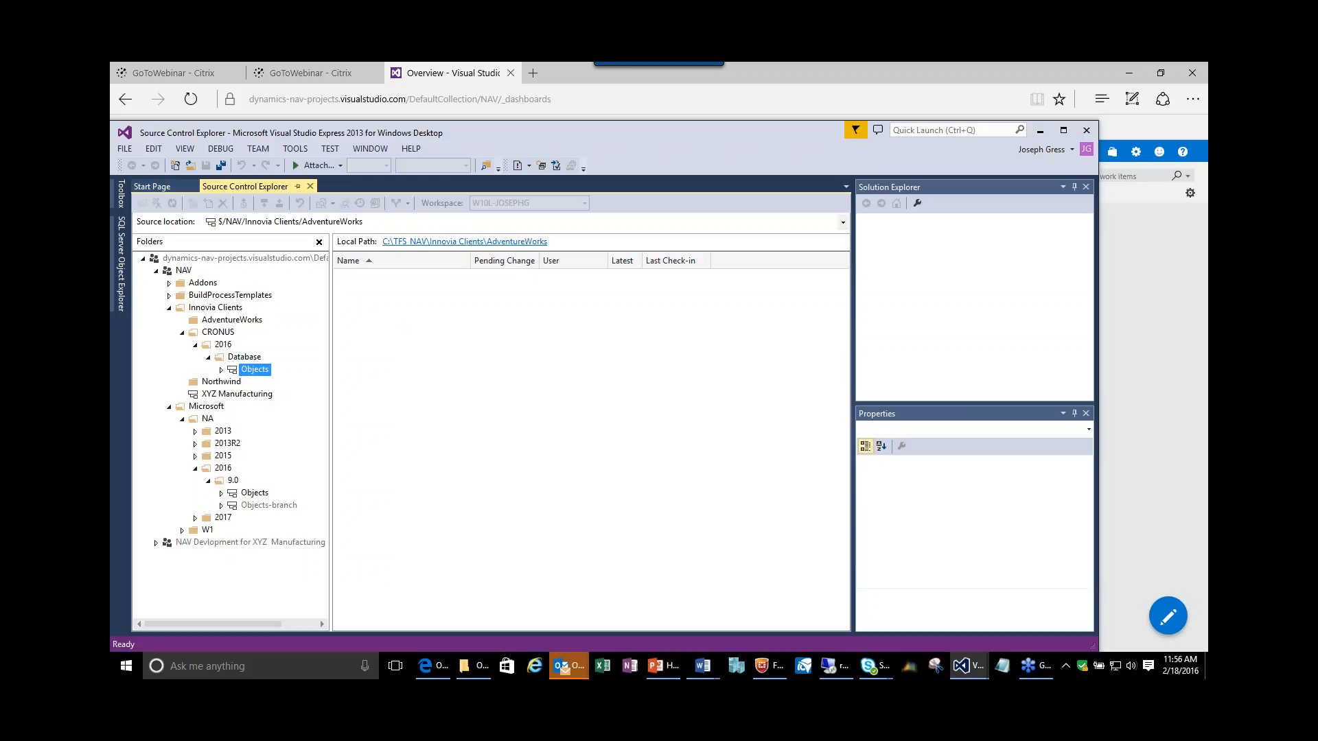
right_click(237, 369)
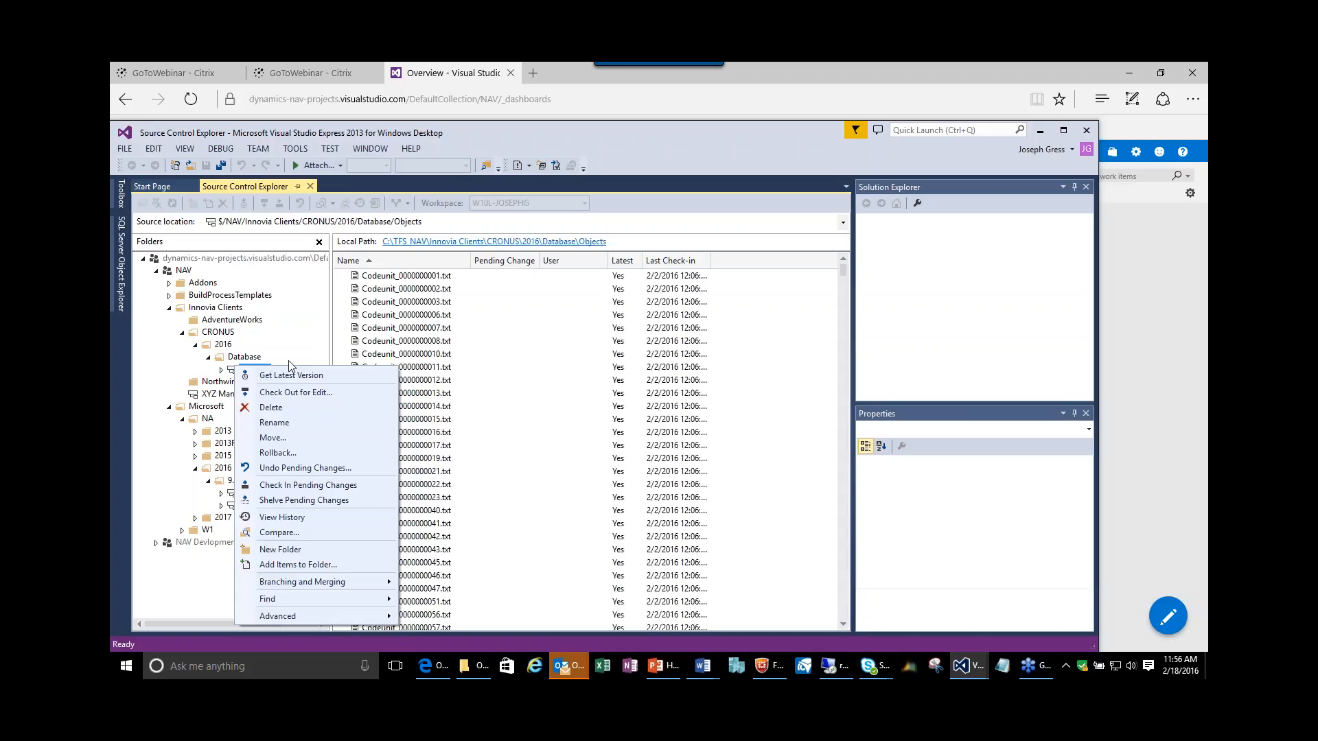
left_click(290, 517)
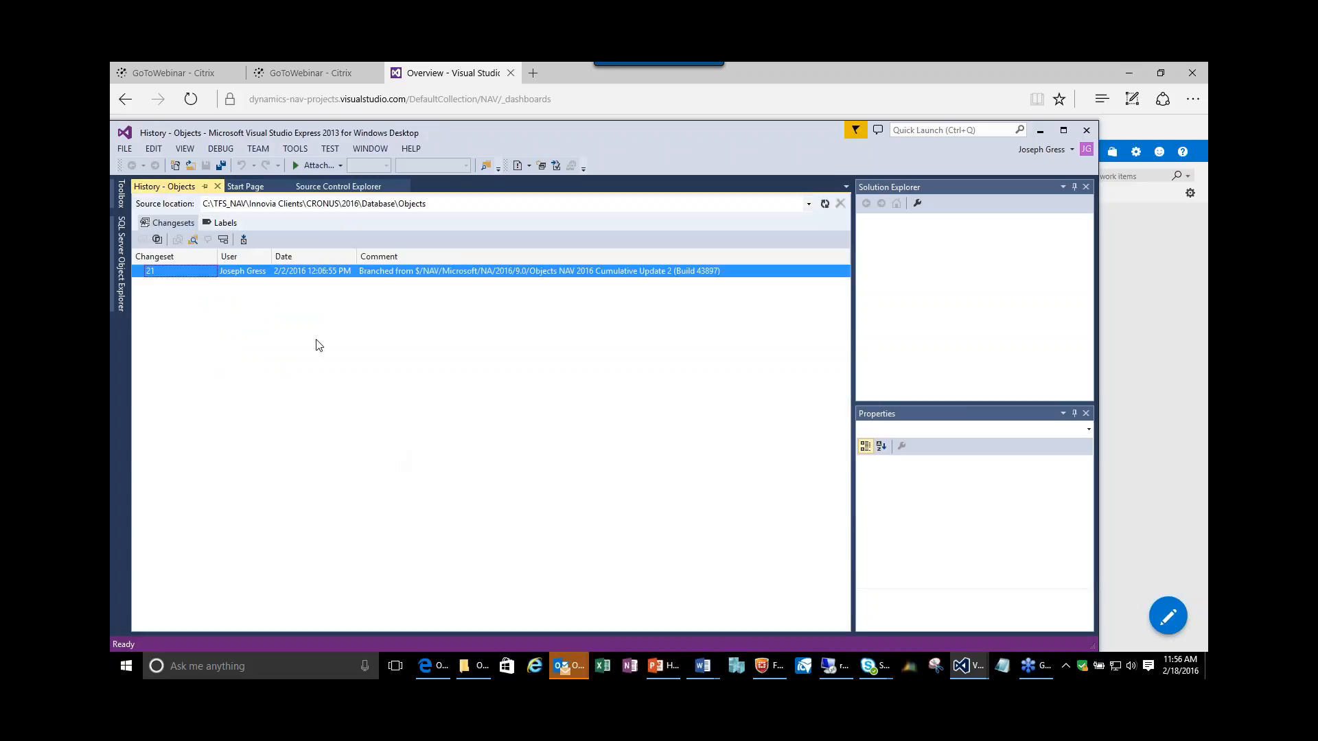
left_click(216, 185)
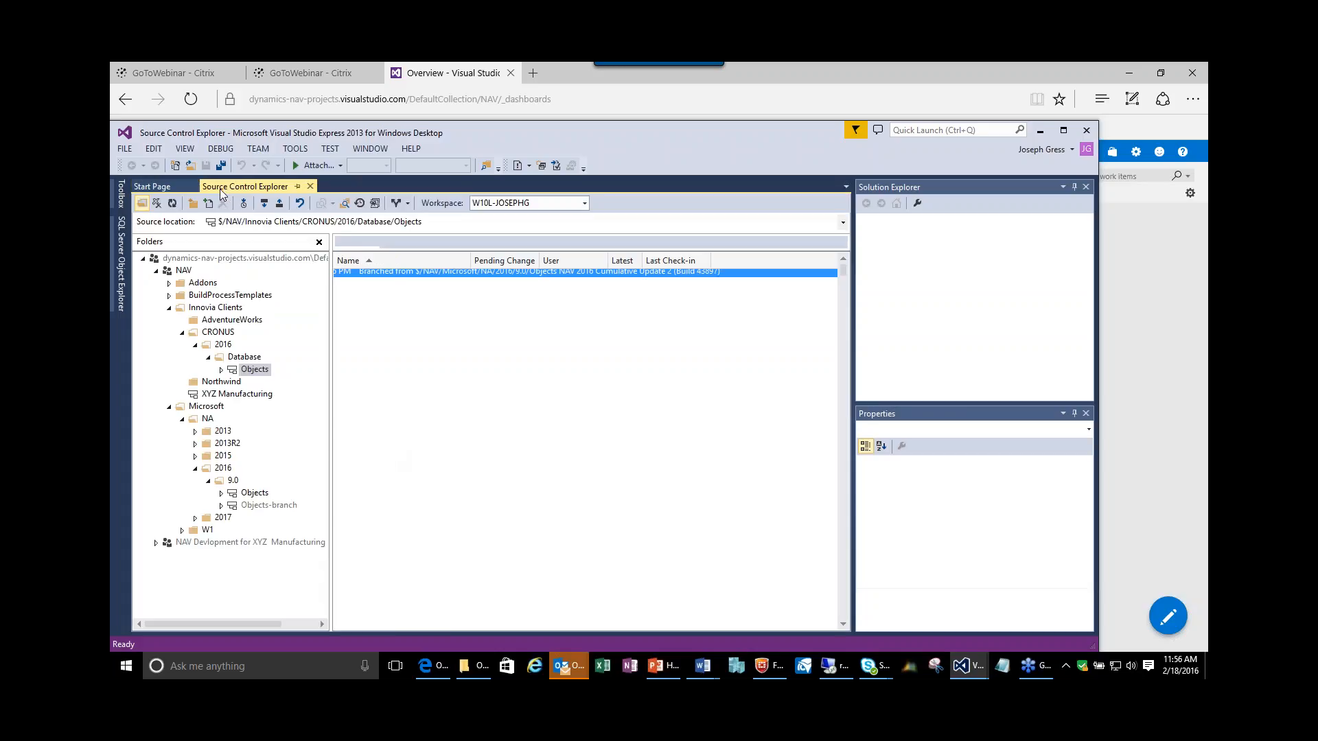
Review the changeset history of the CRONUS 2016 Database folder again to compare it with its Objects branch.
left_click(244, 358)
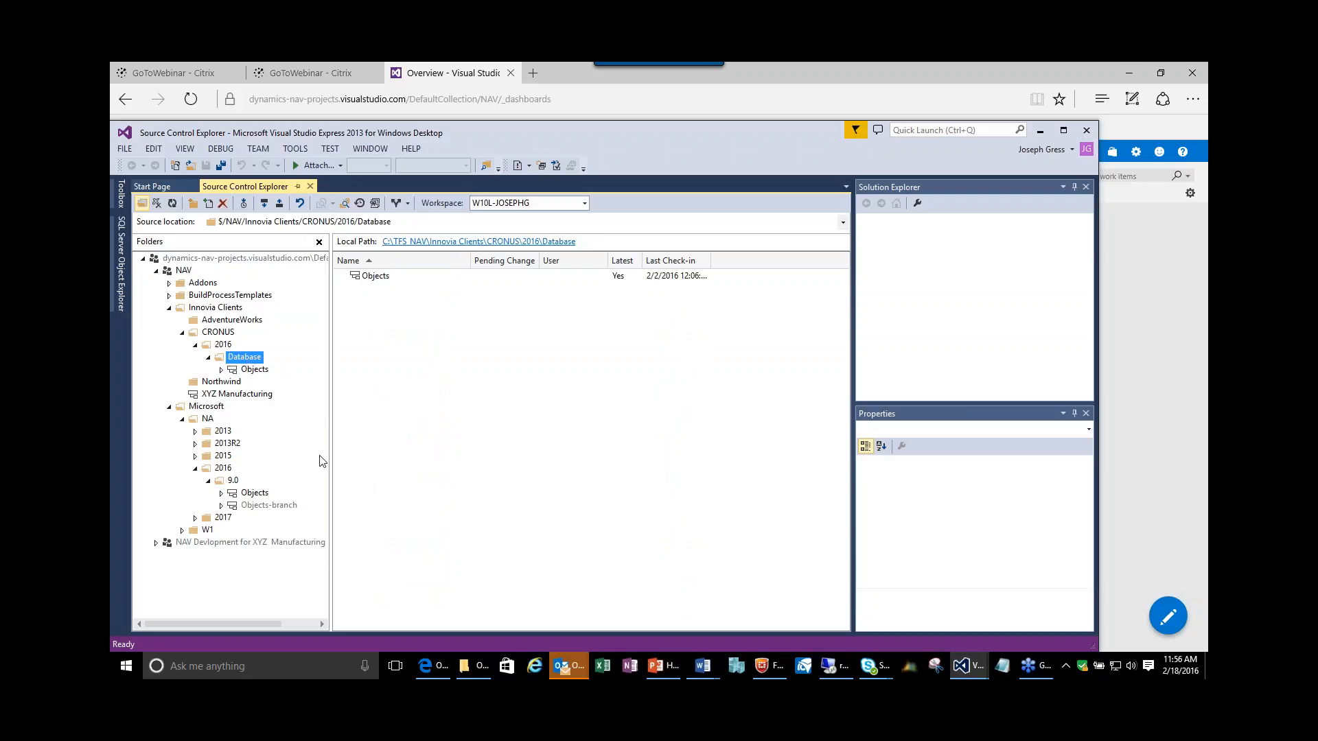
right_click(229, 359)
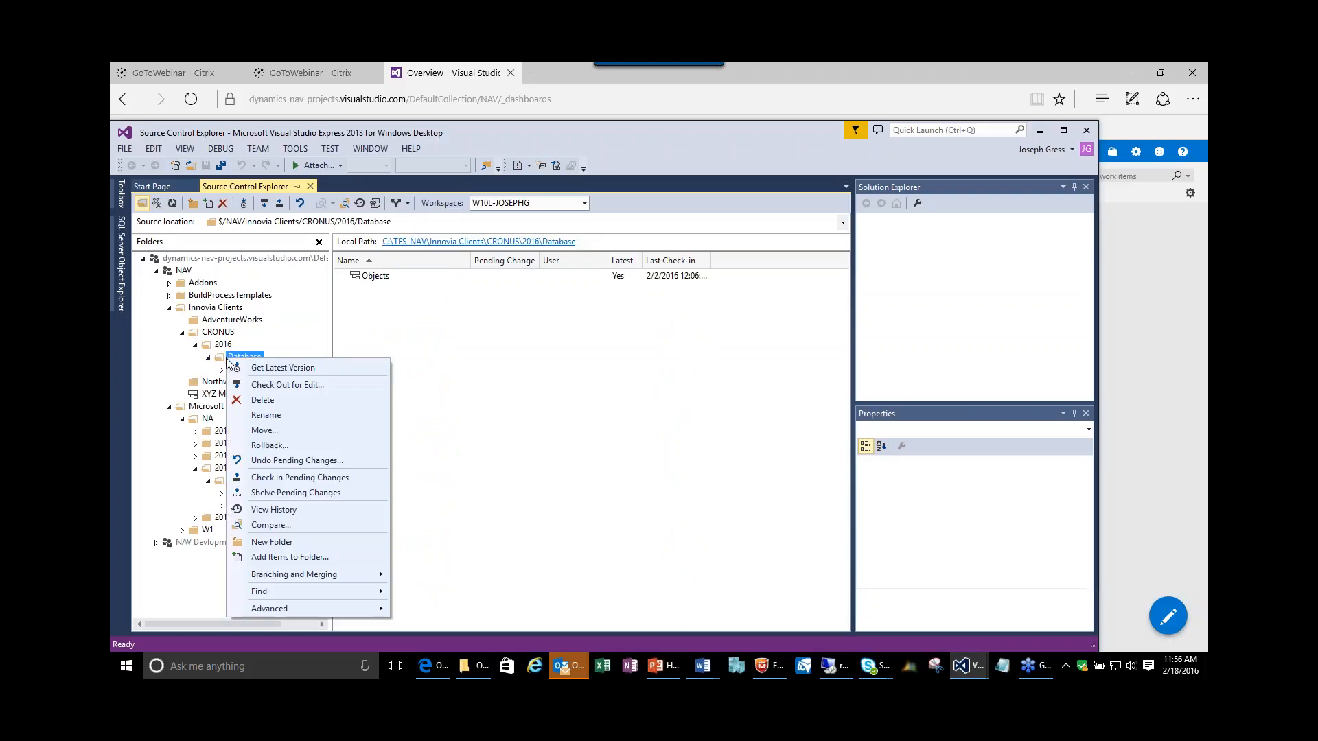
left_click(273, 511)
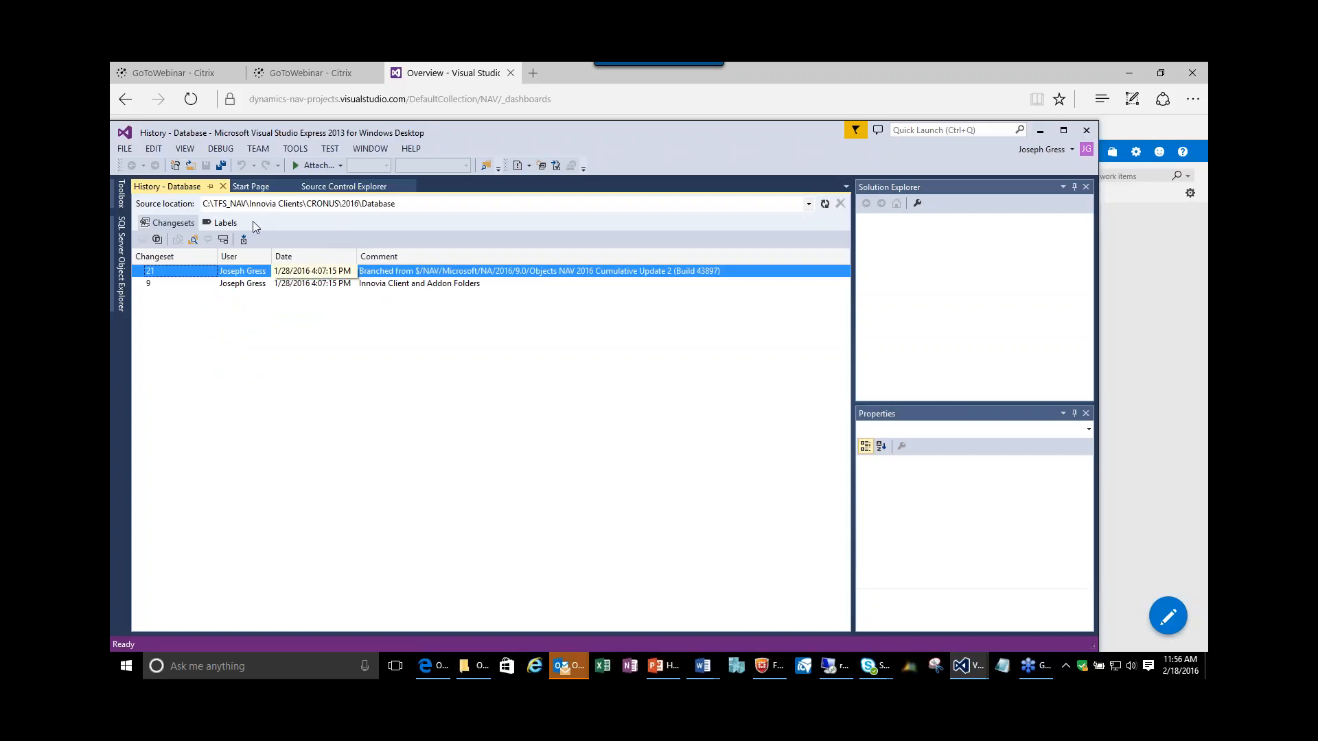
left_click(223, 186)
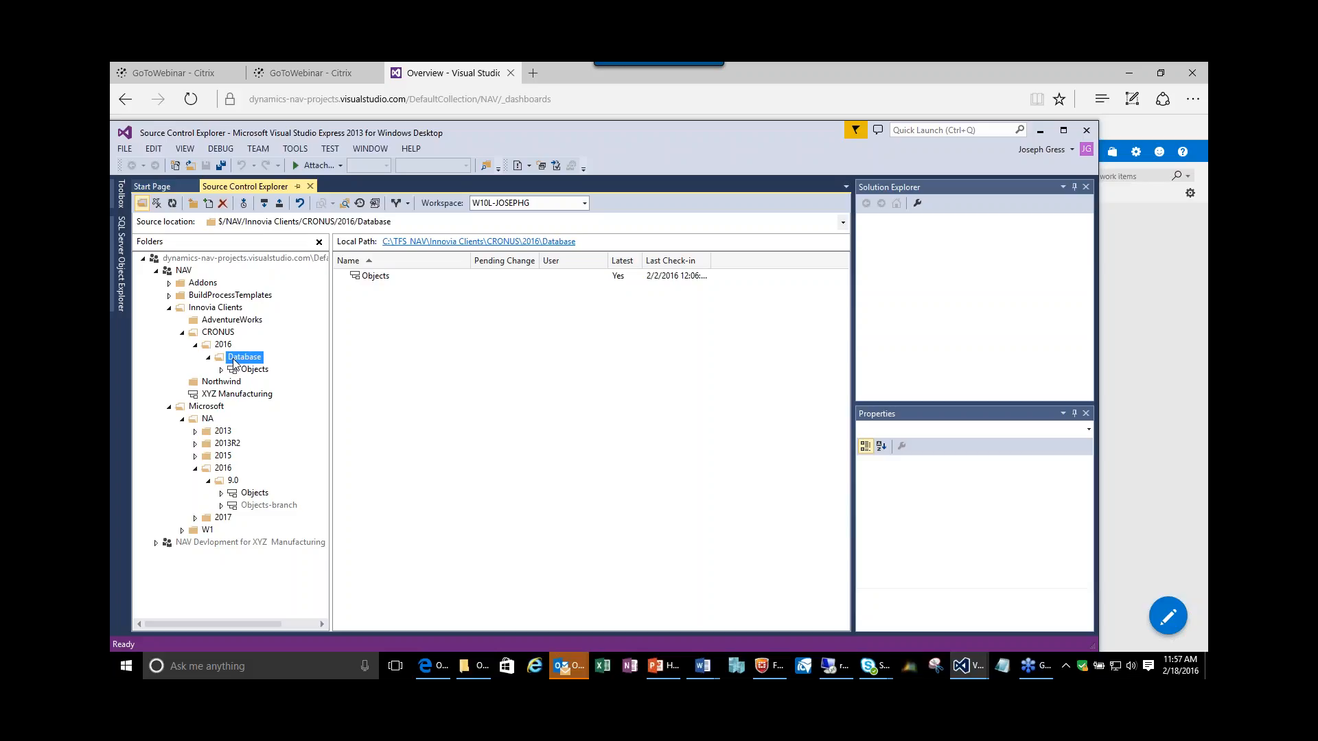
Switch to the ts3 Remote Desktop session and maximize its window.
key("alt+Tab")
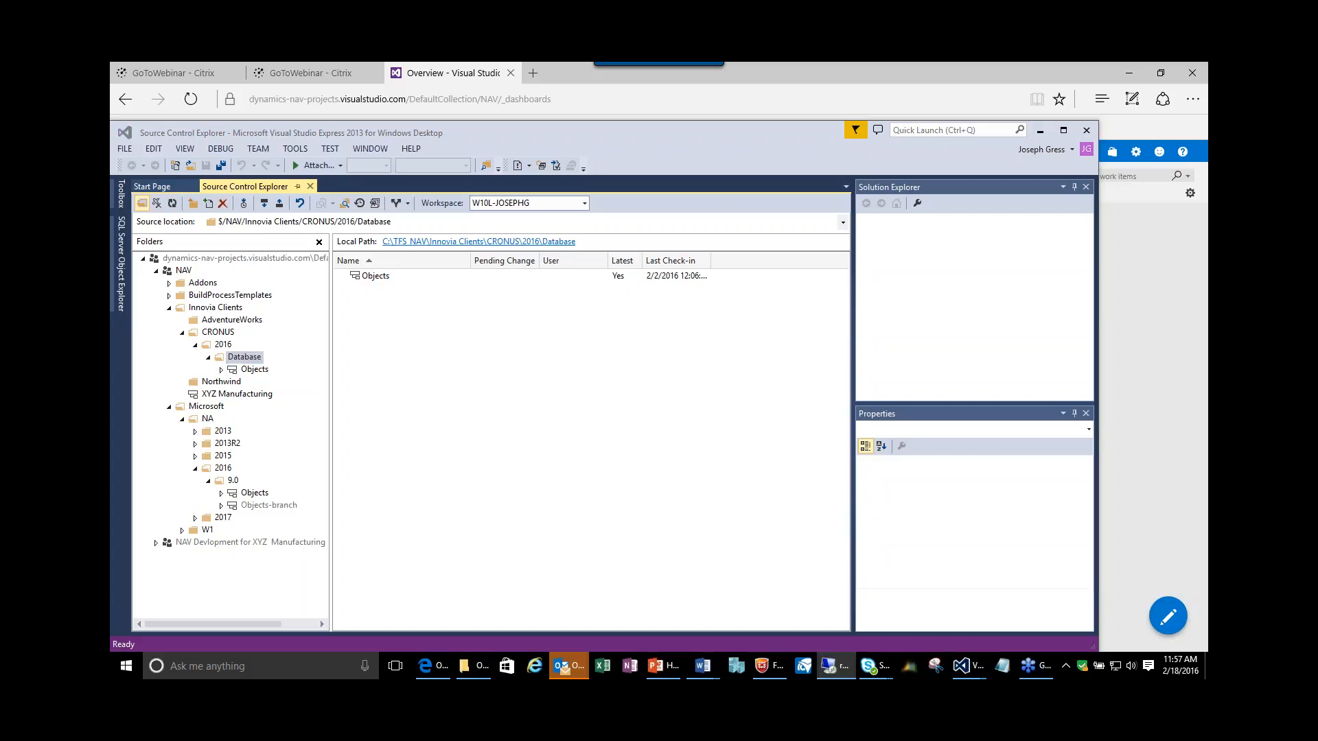
key("alt+Tab")
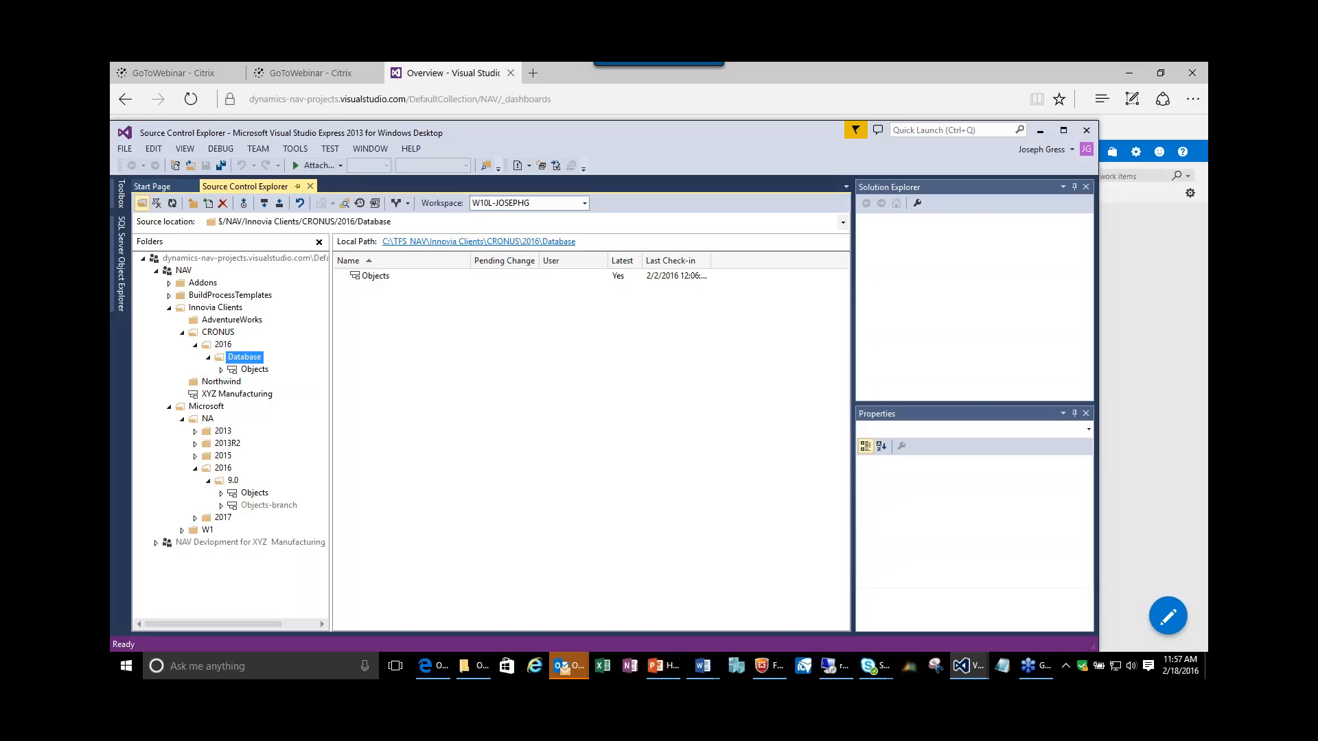
key("alt+Tab")
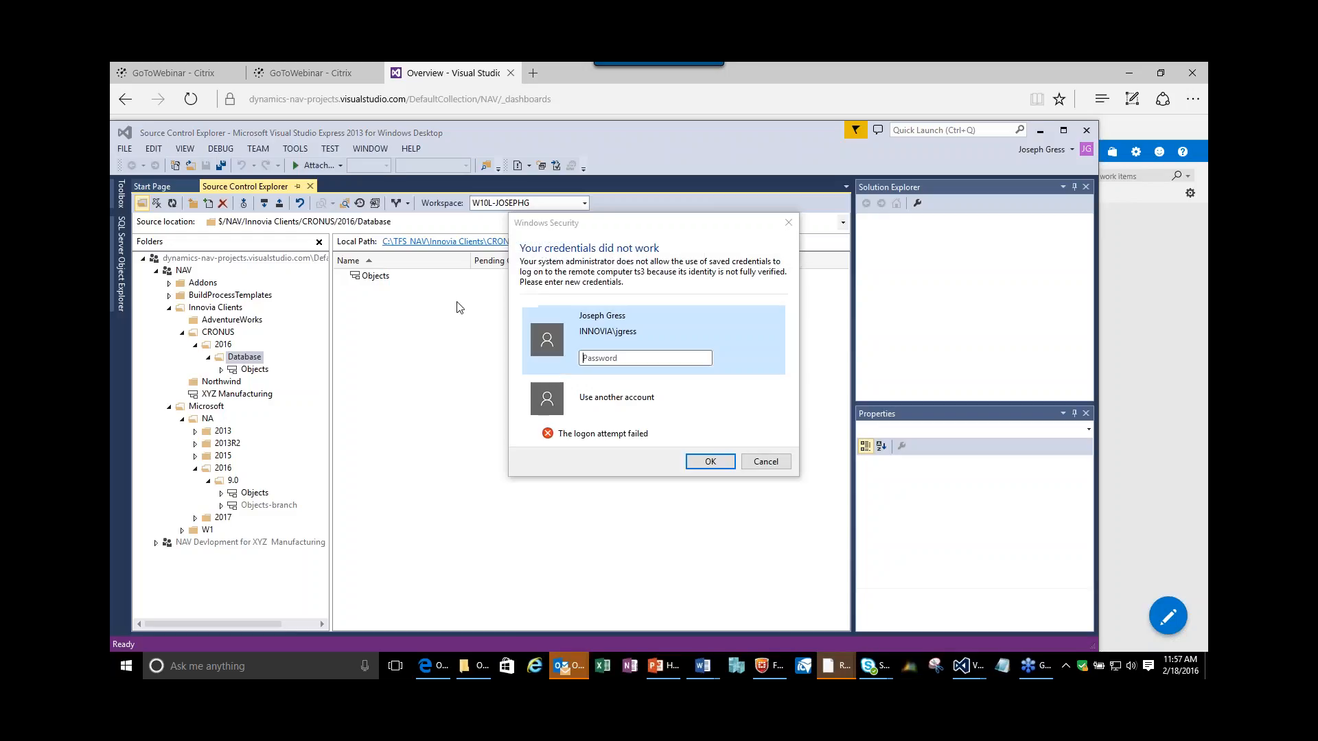
left_click_drag(626, 224, 111, 213)
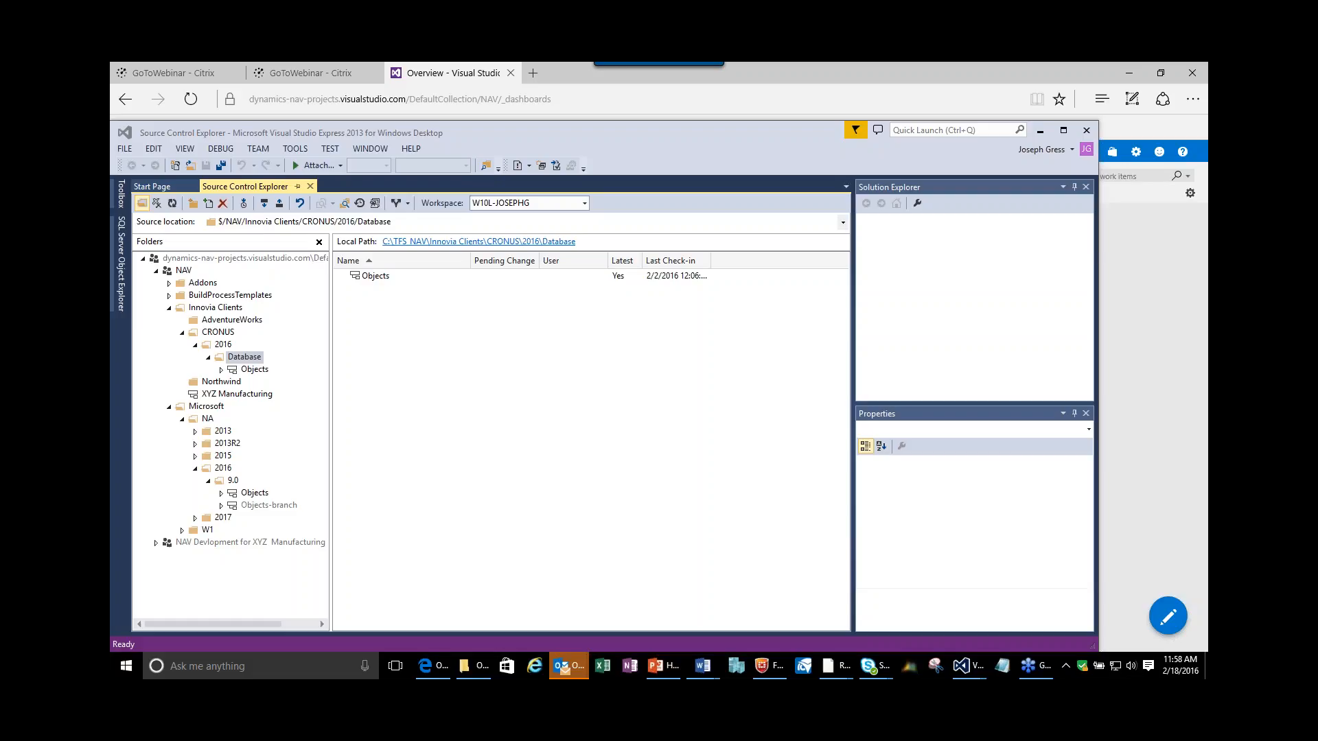
left_click_drag(110, 62, 482, 93)
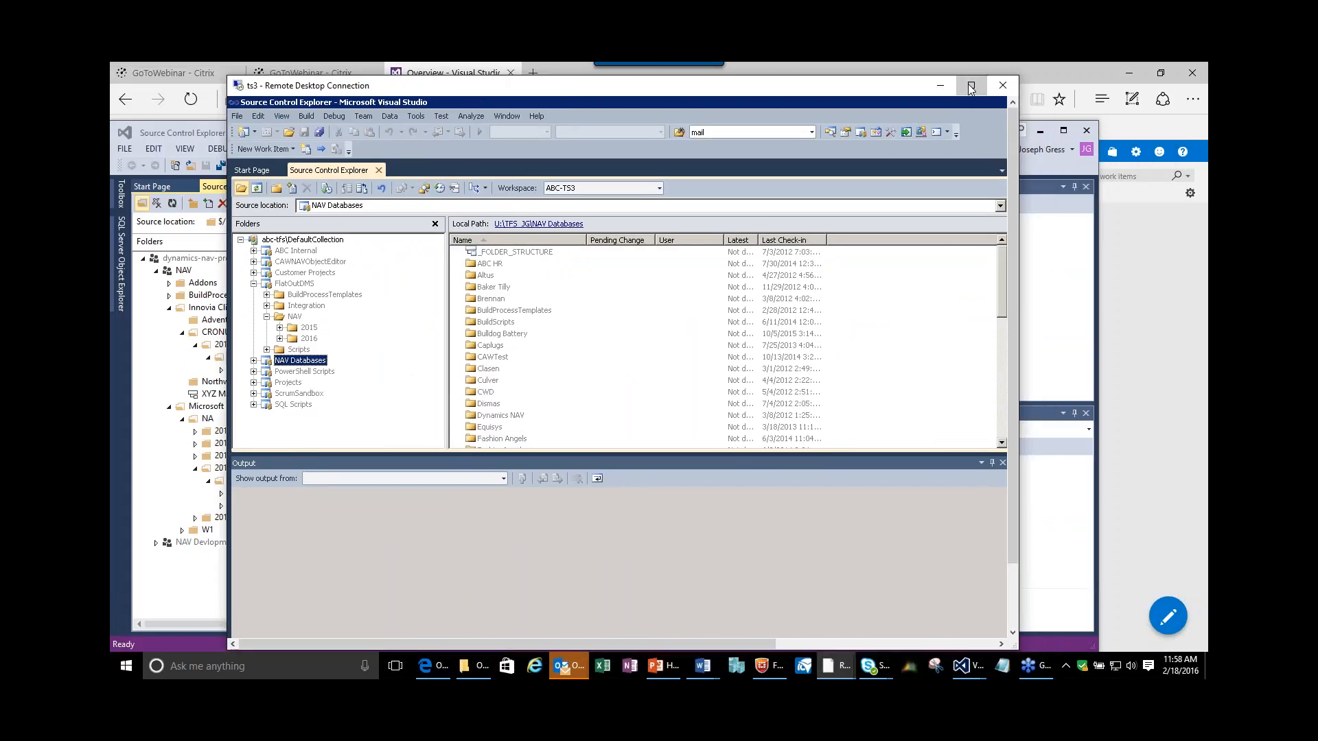
left_click(970, 87)
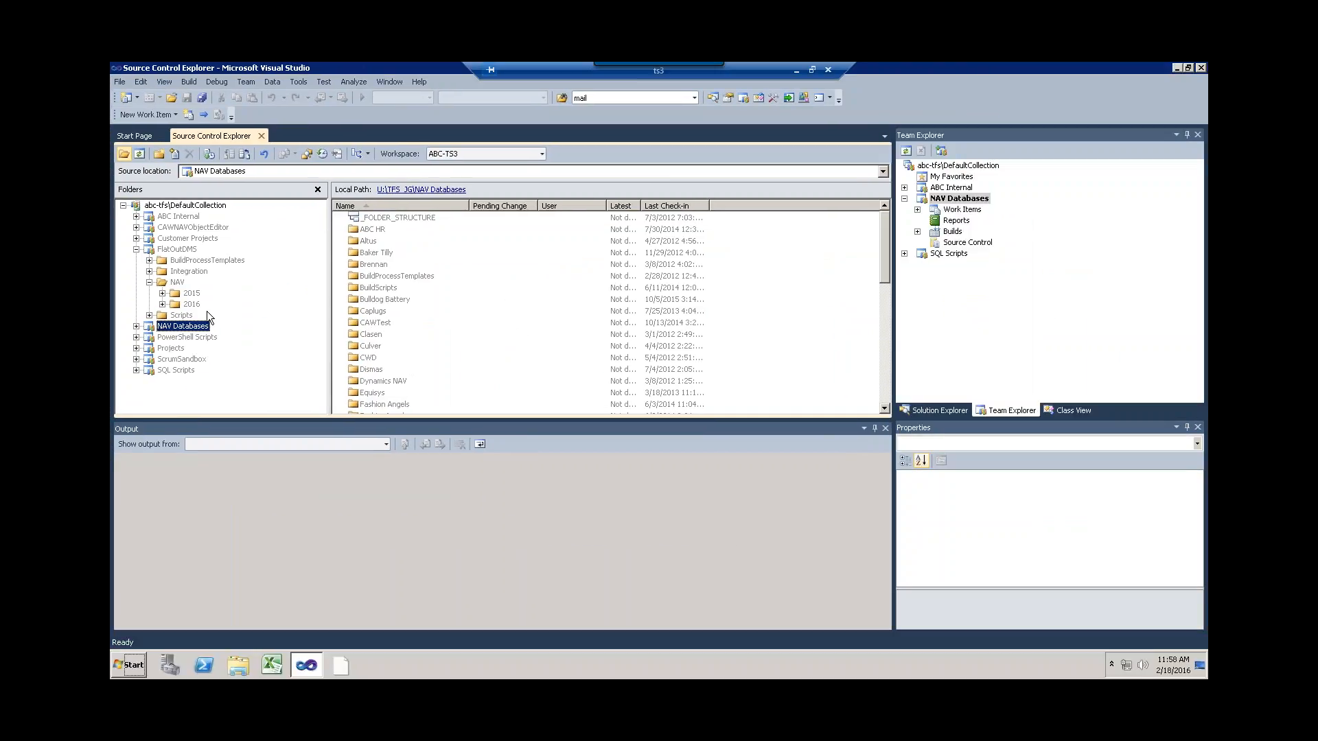
Expand the 2016 folder under FlatOutDMS/NAV and show the changeset history of the MAIN-TEST branch.
left_click(160, 251)
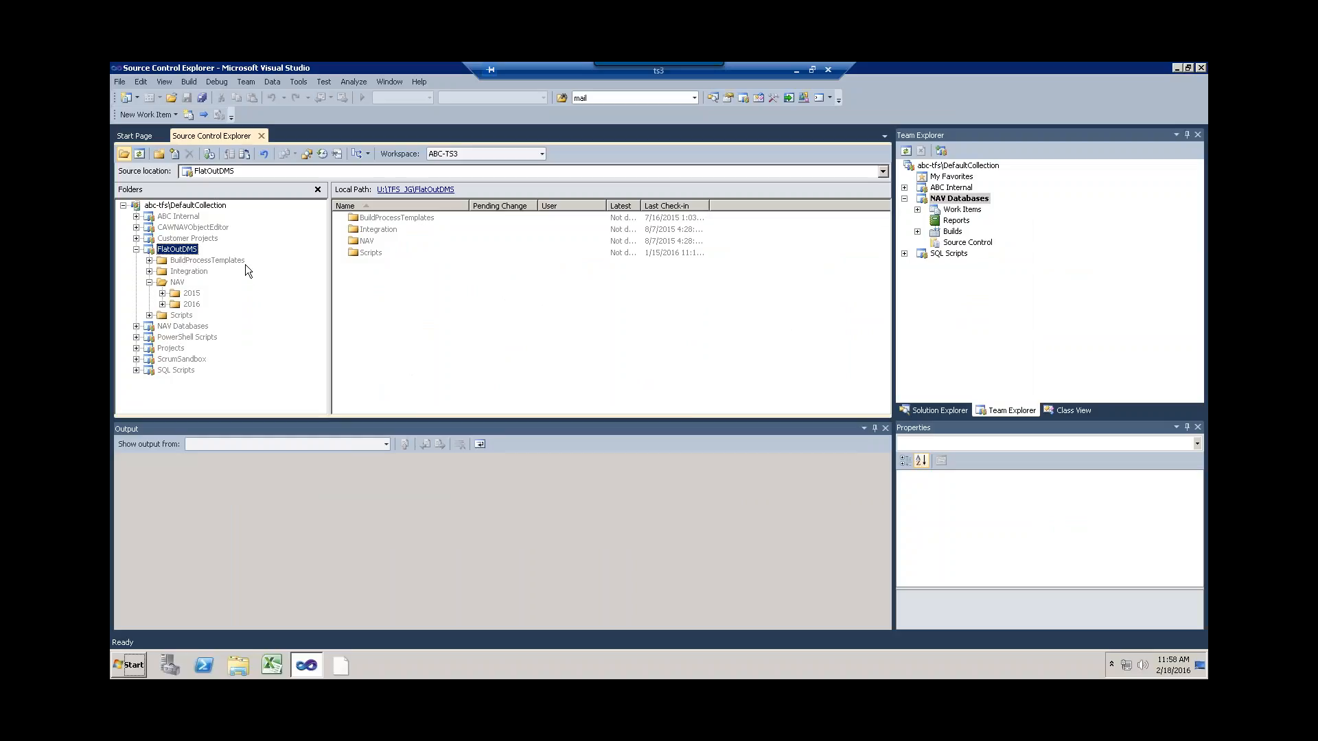
left_click(163, 304)
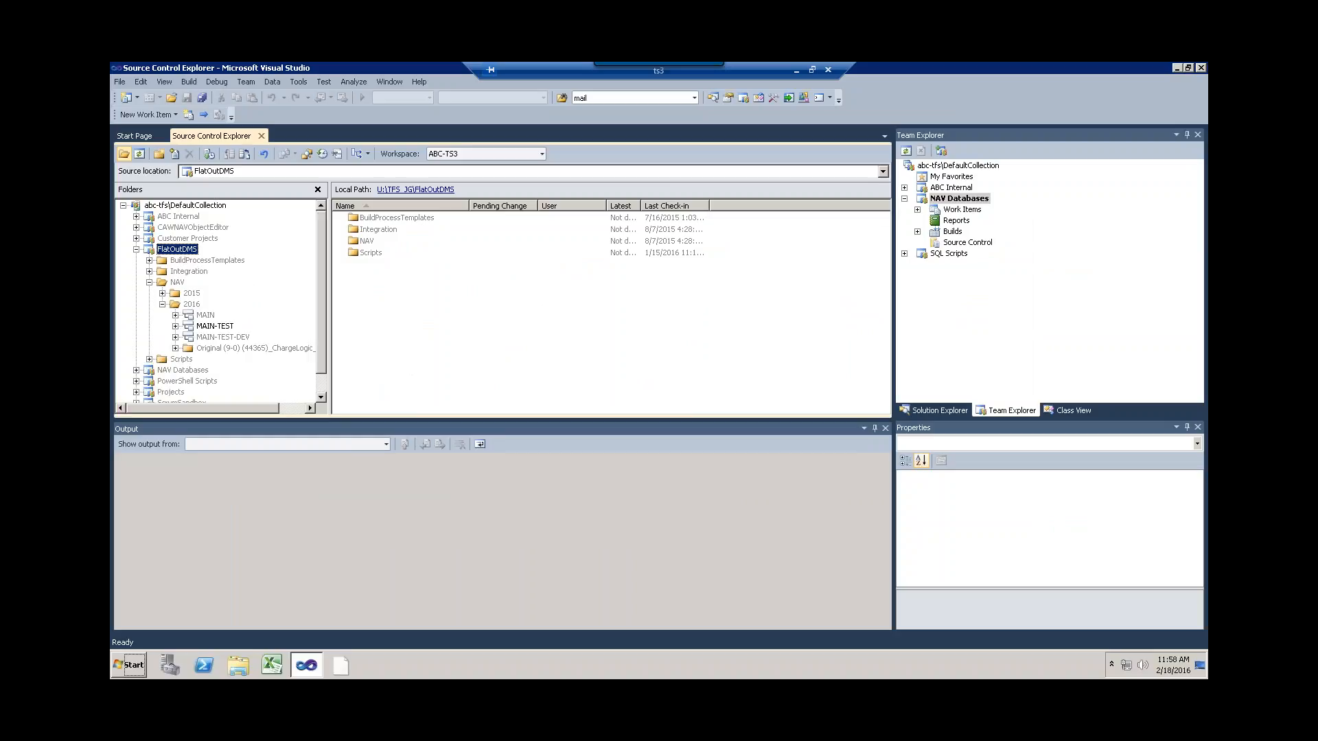
right_click(194, 328)
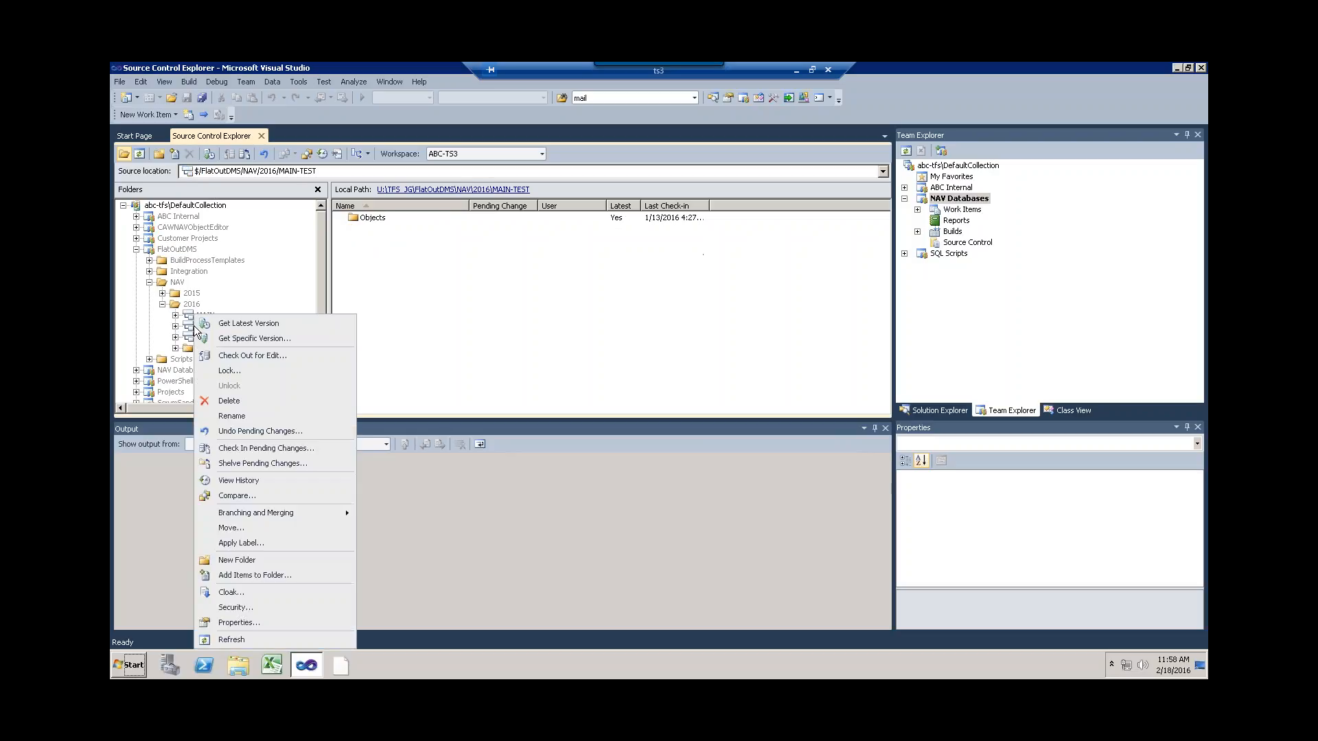
left_click(238, 481)
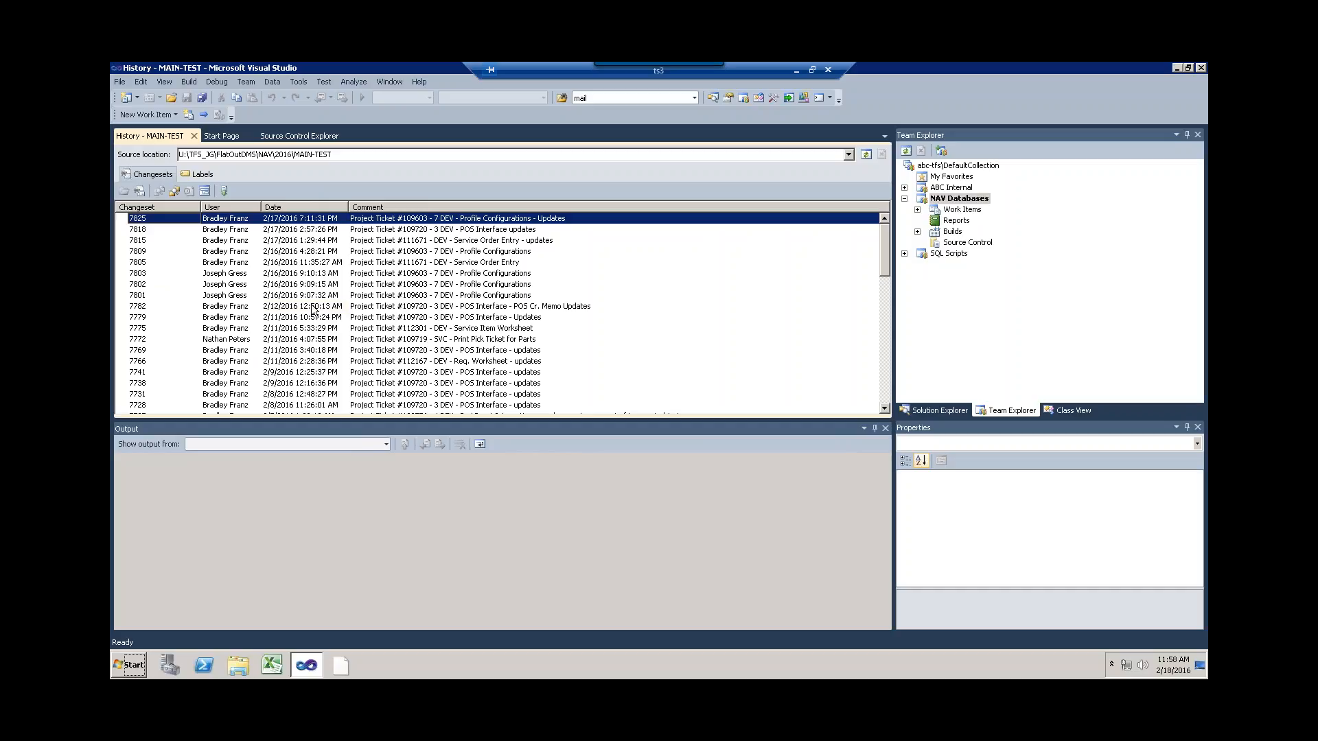
Open the details of changeset 7803 in the MAIN-TEST history and view the source of Page_0000000042.txt.
left_click(269, 300)
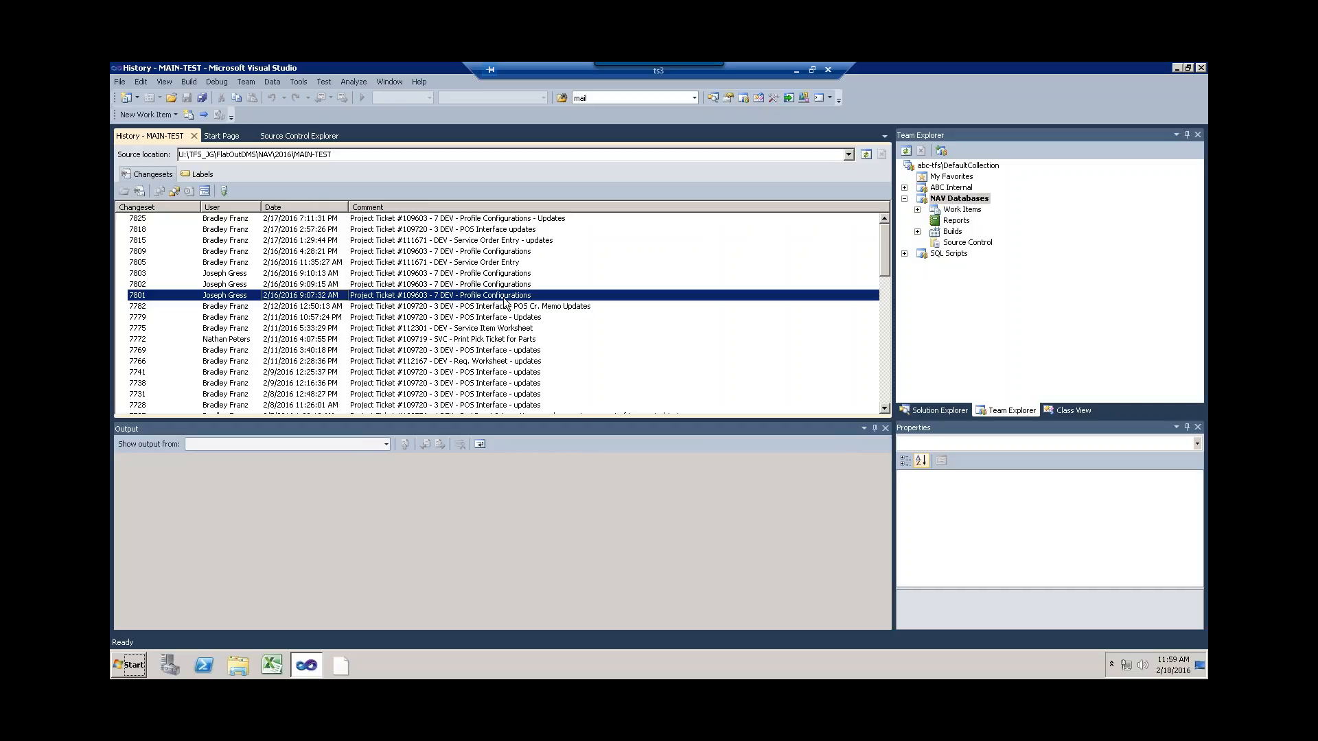
left_click(245, 275)
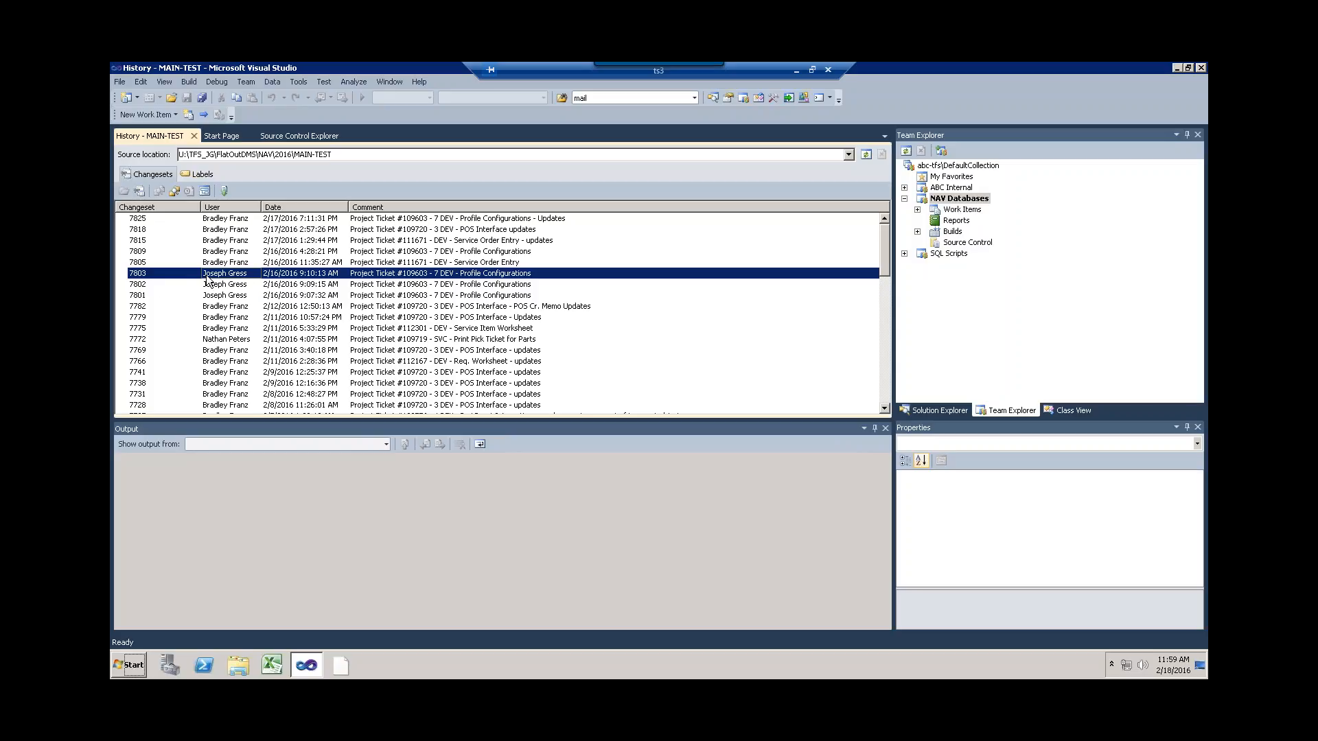
right_click(231, 277)
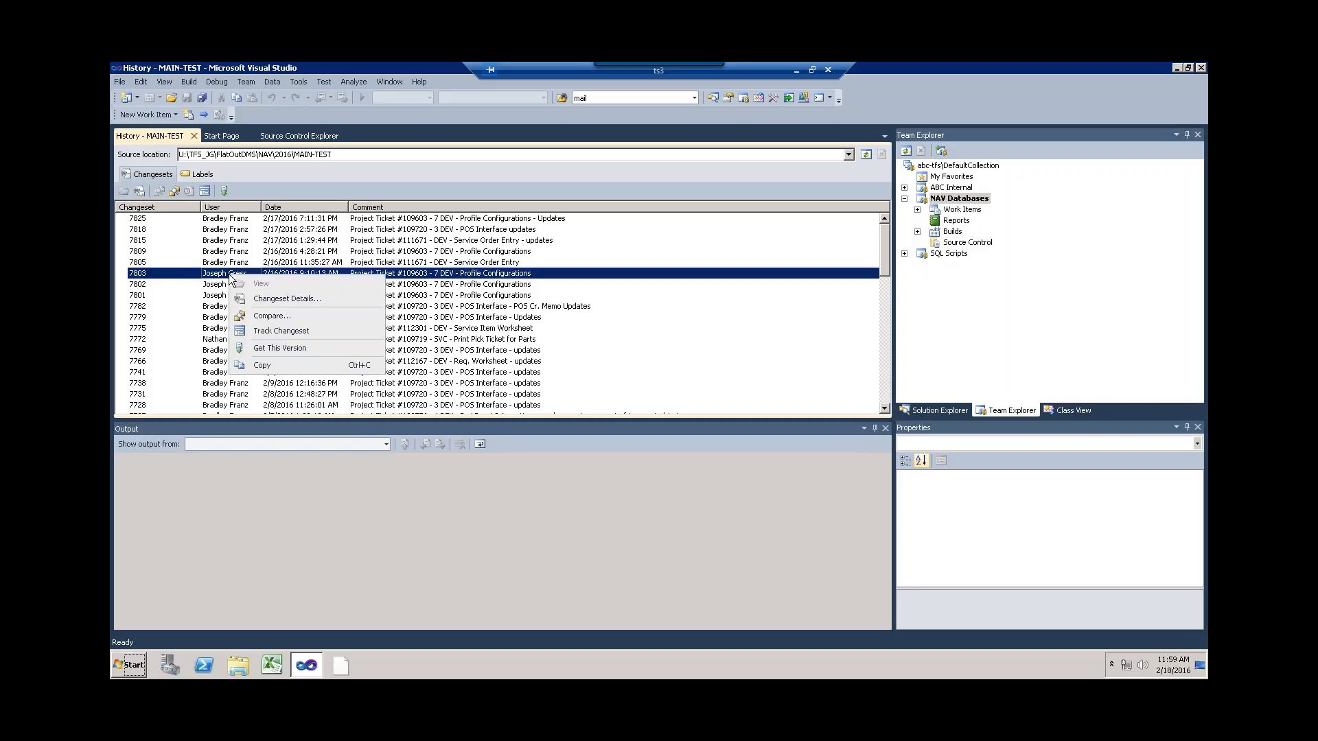
left_click(273, 305)
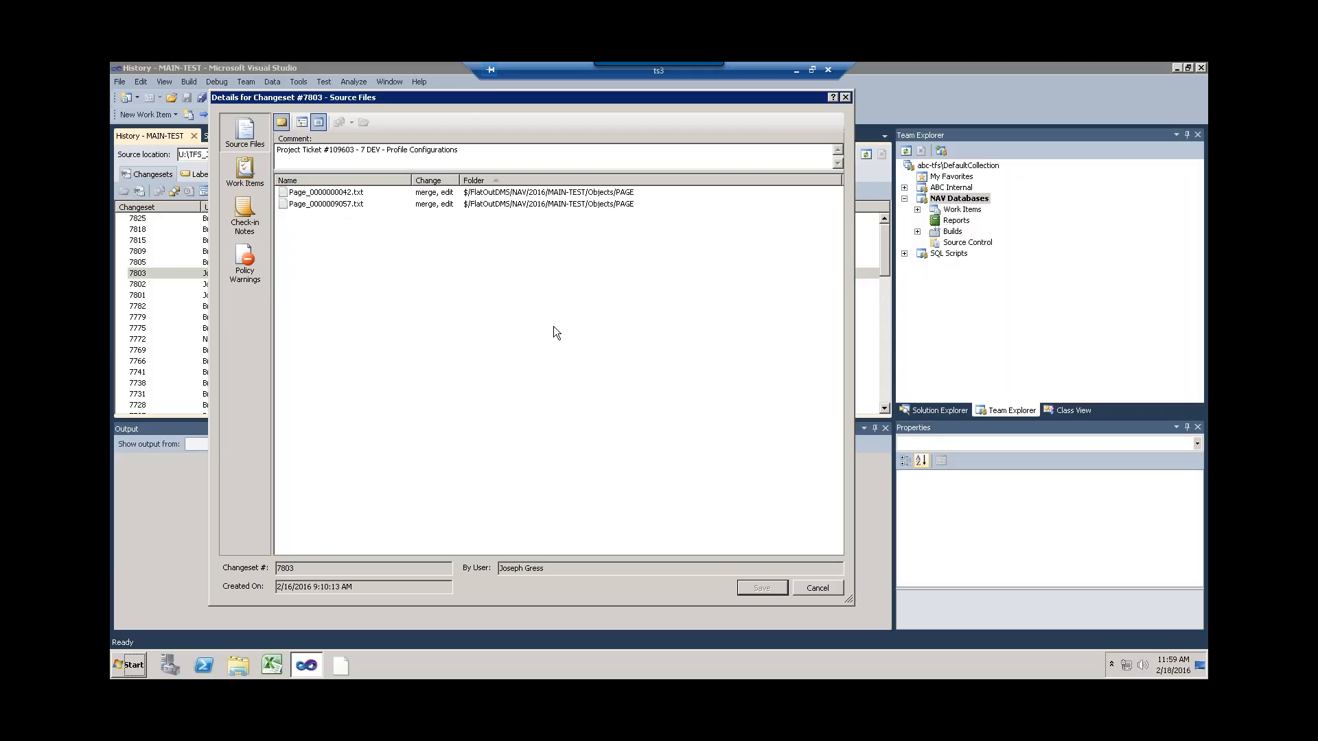
left_click(331, 198)
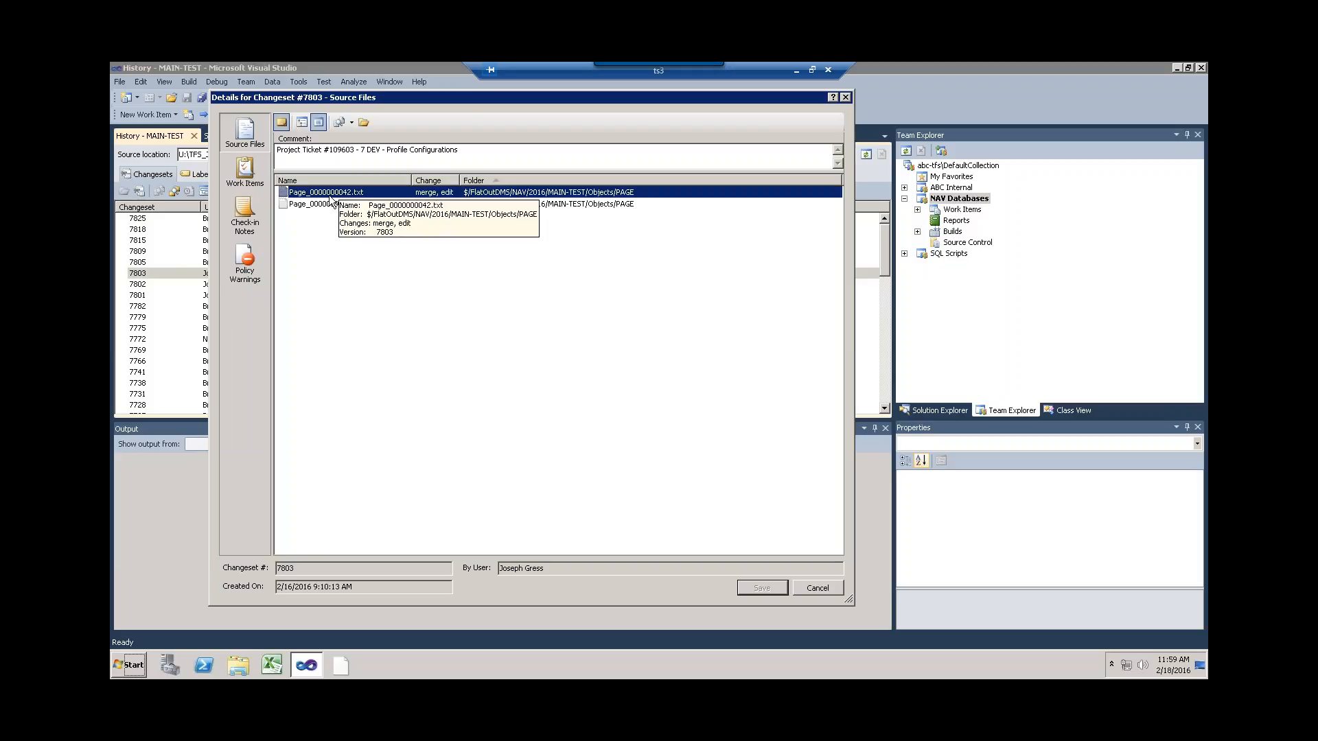
double_click(331, 198)
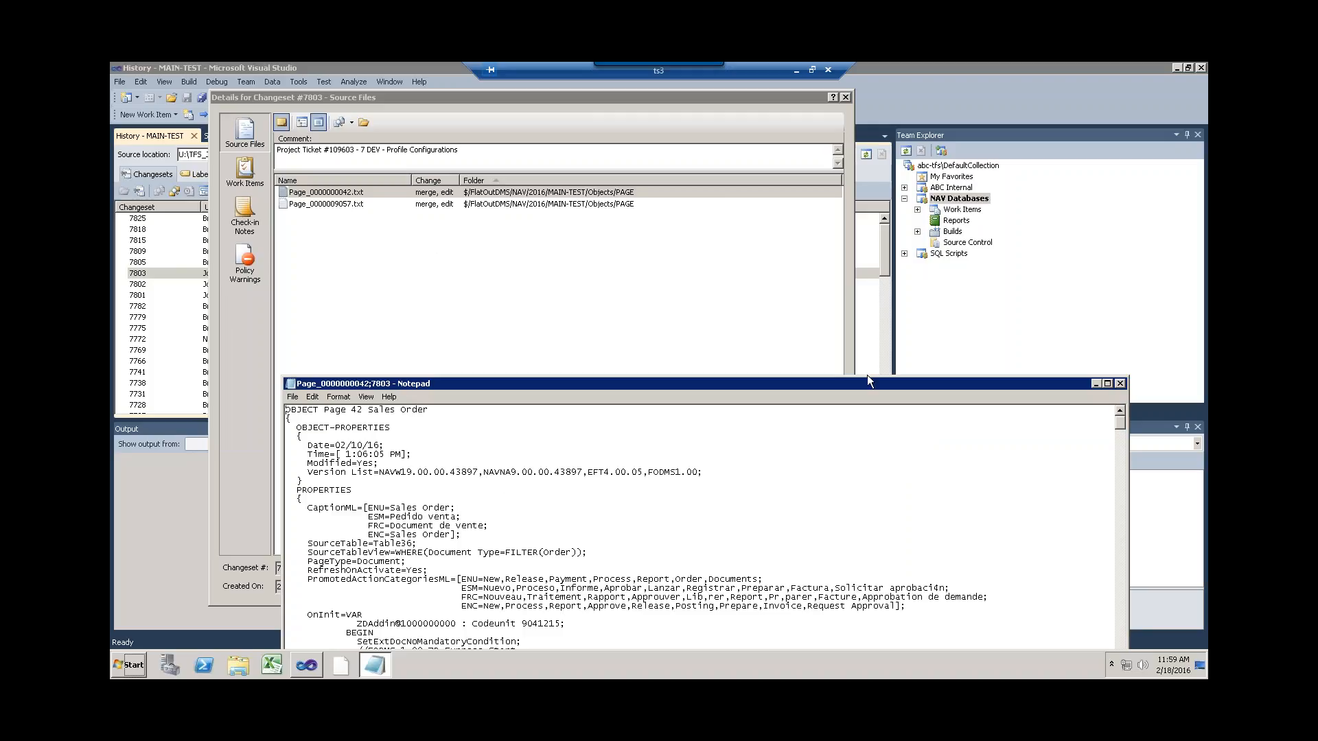
left_click(1120, 384)
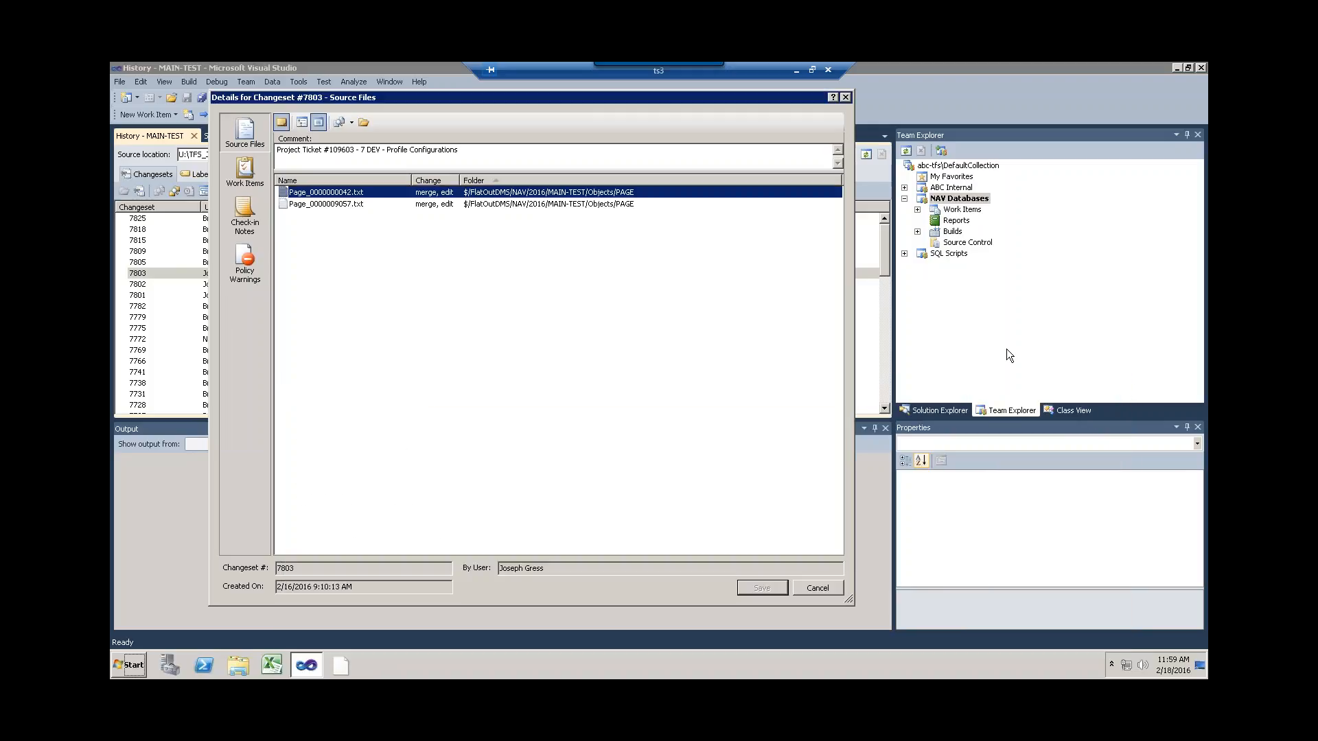
Compare Page_0000000042.txt in changeset 7803 with its previous version and step through the differences in a maximized view.
right_click(357, 195)
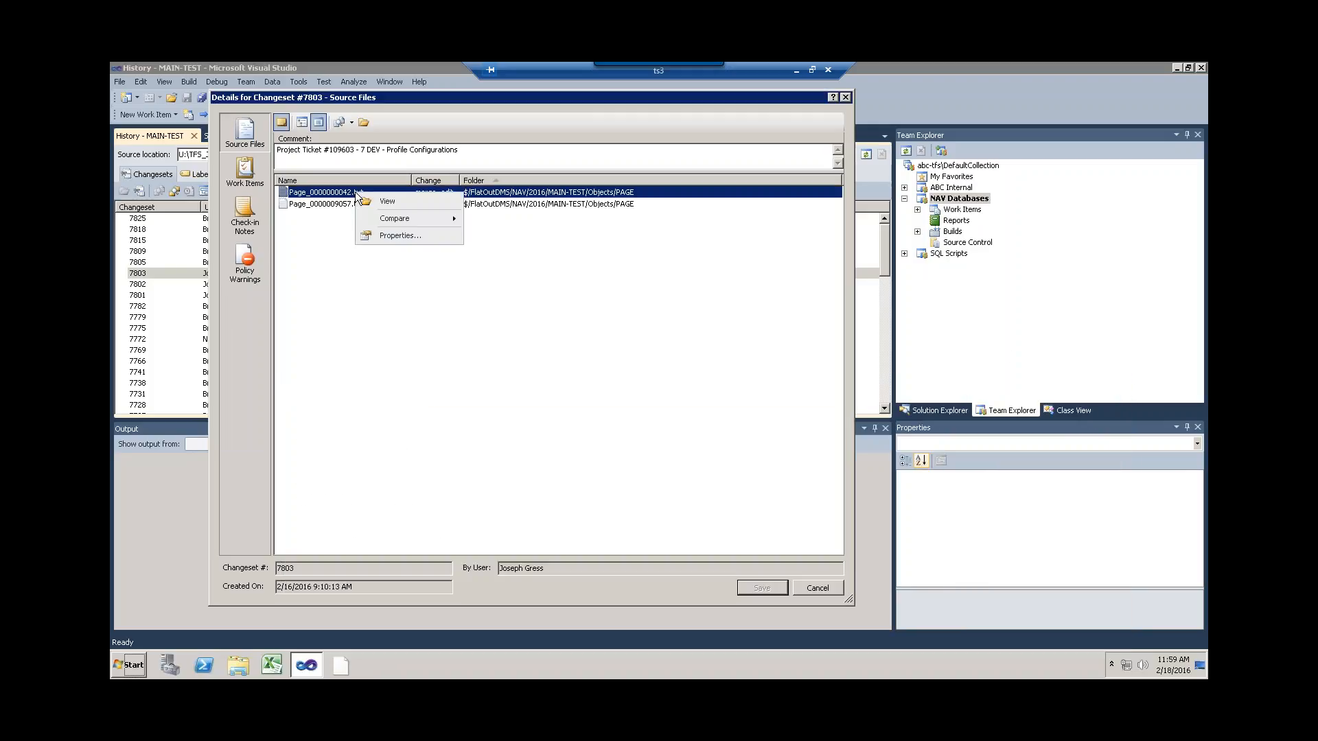
mouse_move(420, 220)
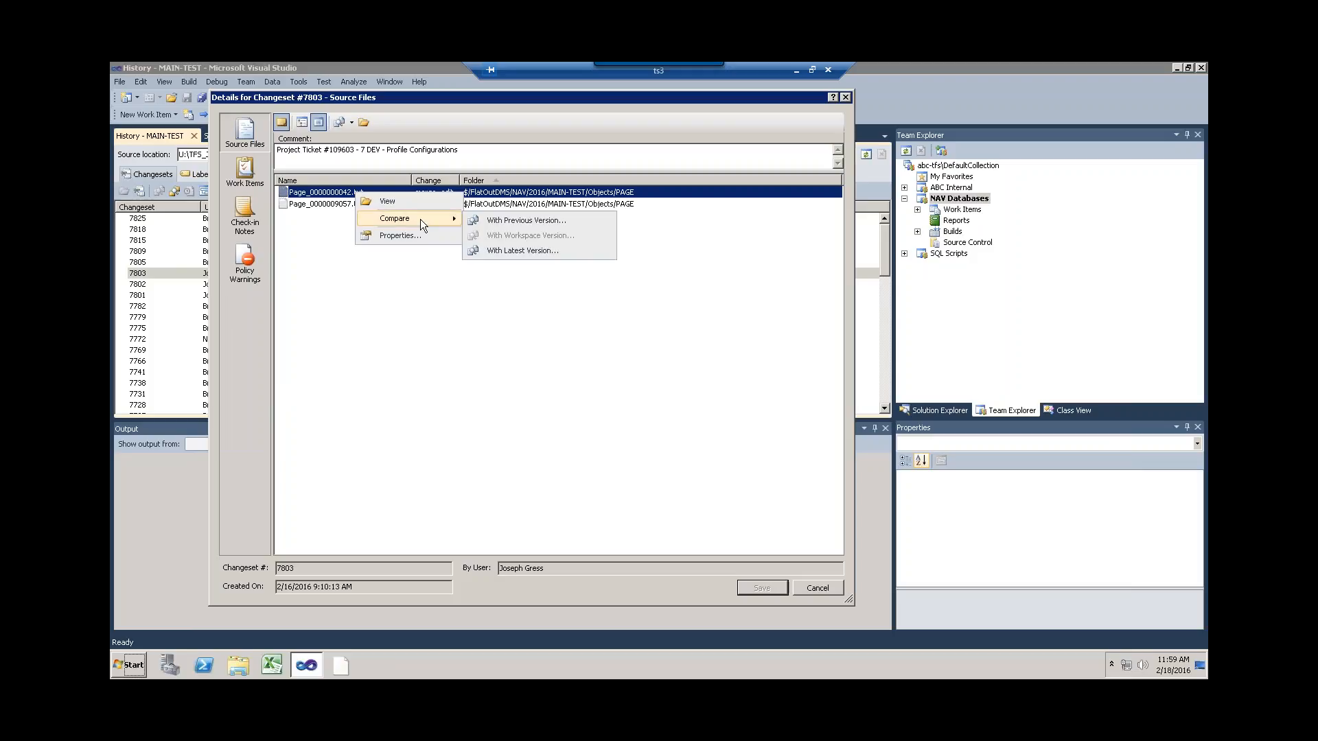
left_click(499, 223)
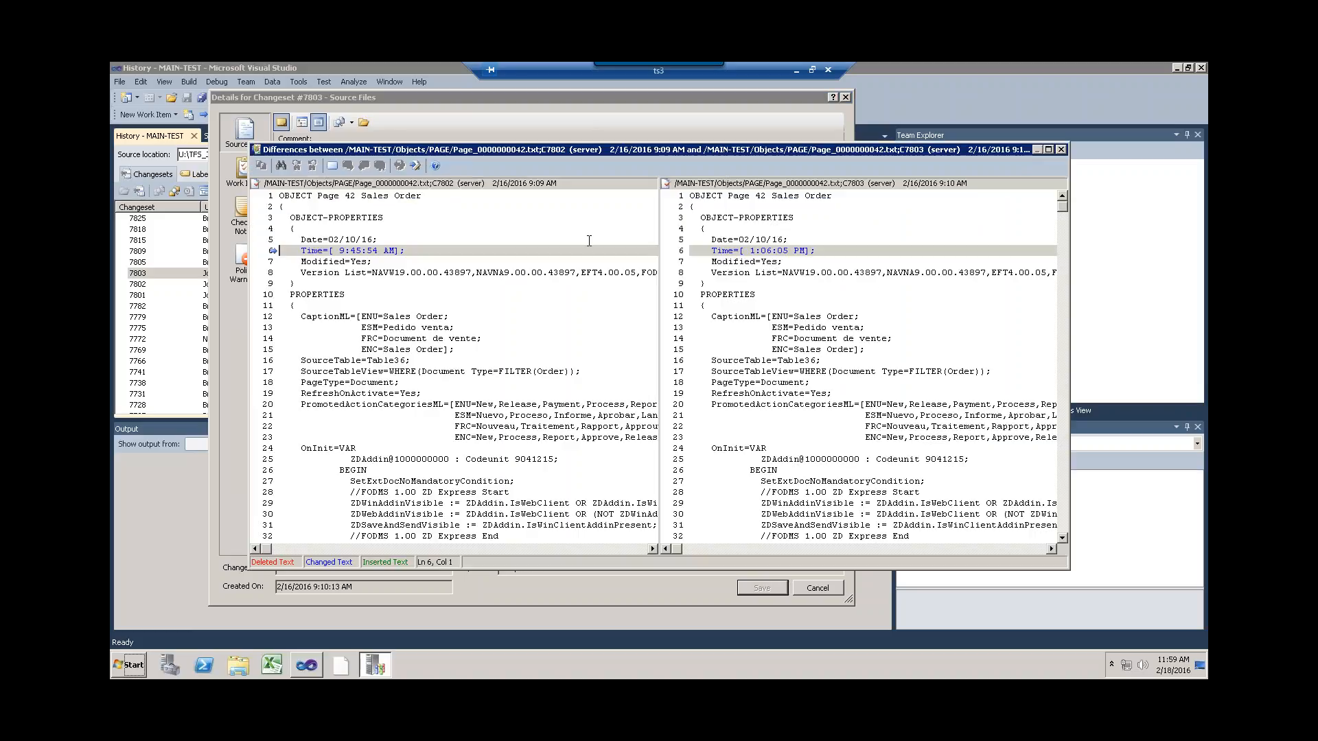
left_click(1049, 149)
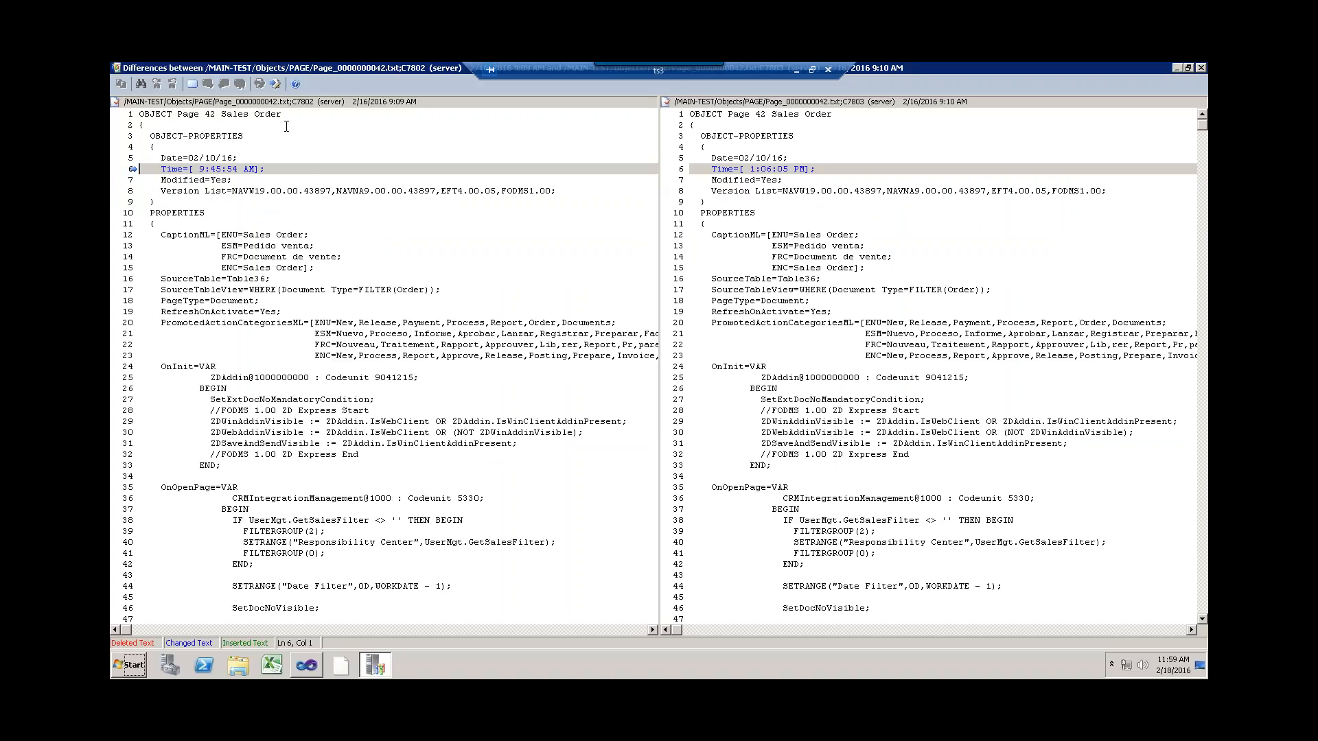
left_click(275, 85)
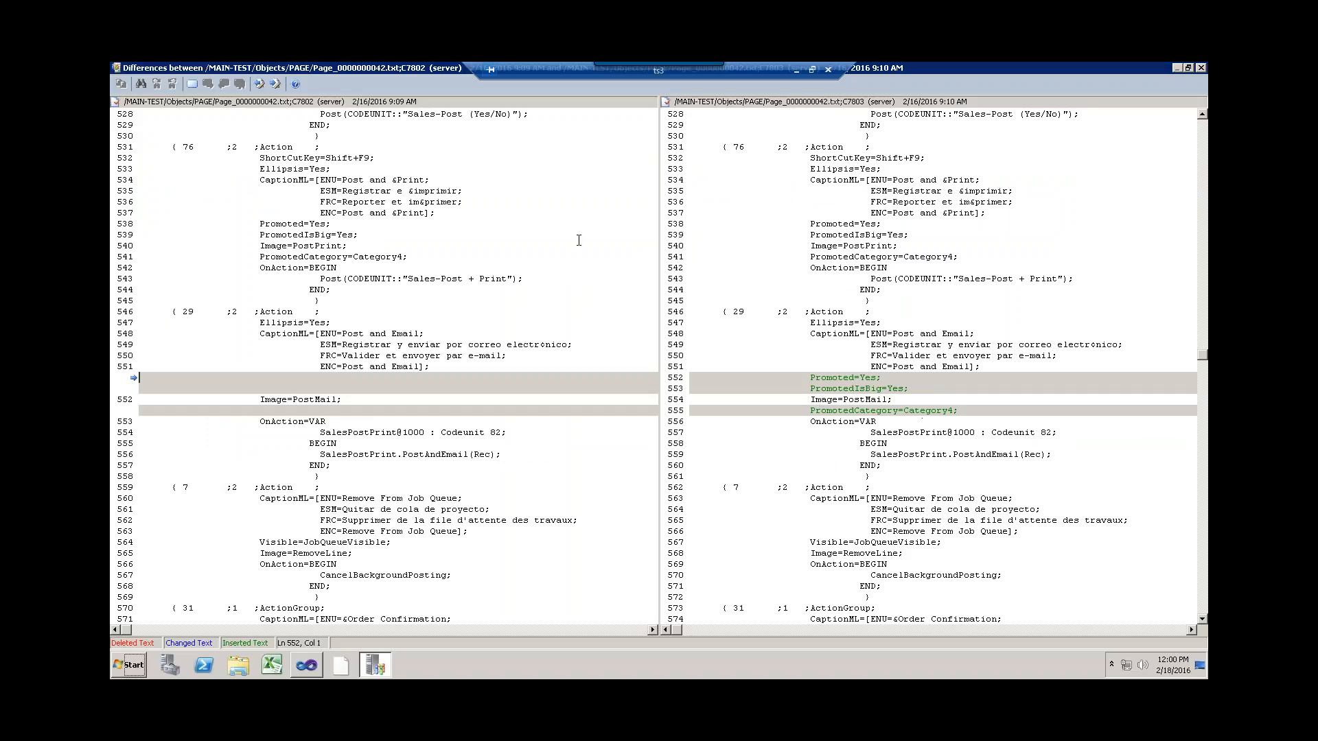
left_click(275, 85)
left_click(1200, 69)
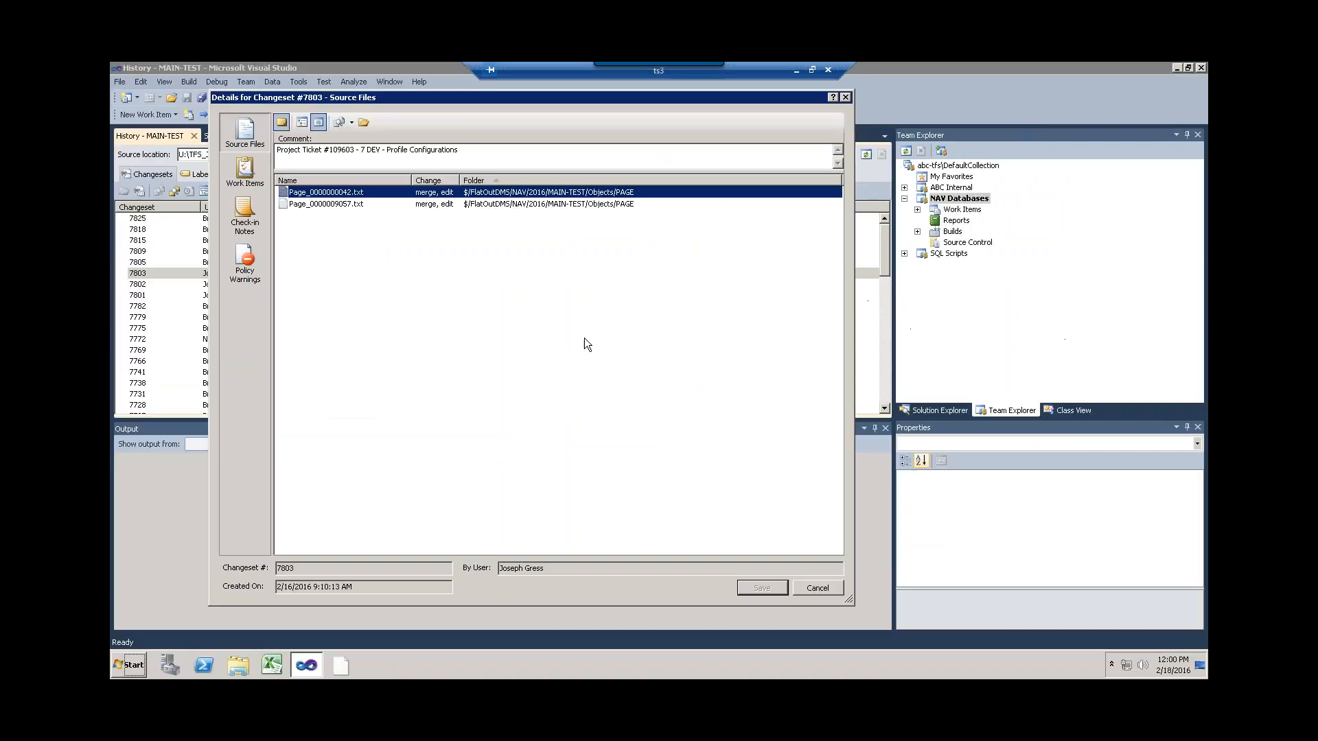
left_click(847, 98)
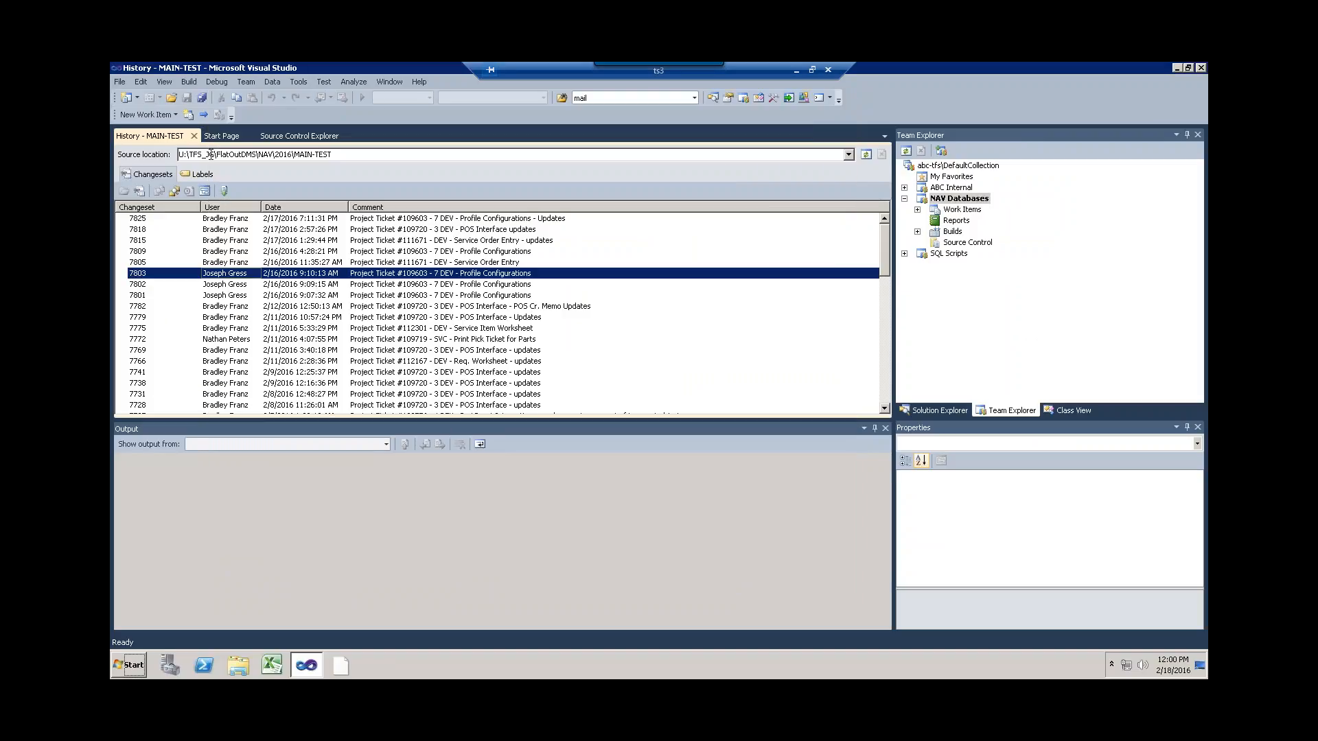
Reopen the details of changeset 7803 to check the actions for Page_0000000042.txt, closing the MAIN-TEST history when done.
right_click(232, 275)
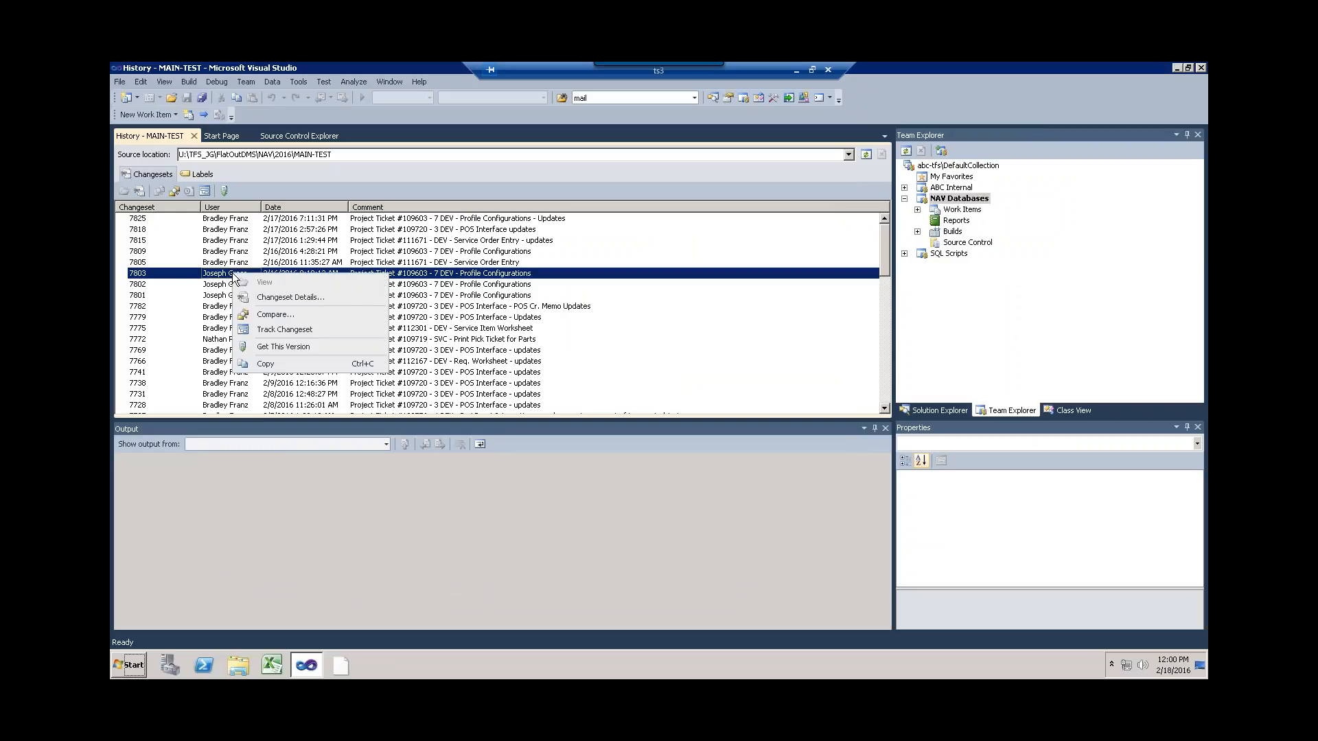
left_click(283, 302)
left_click(326, 195)
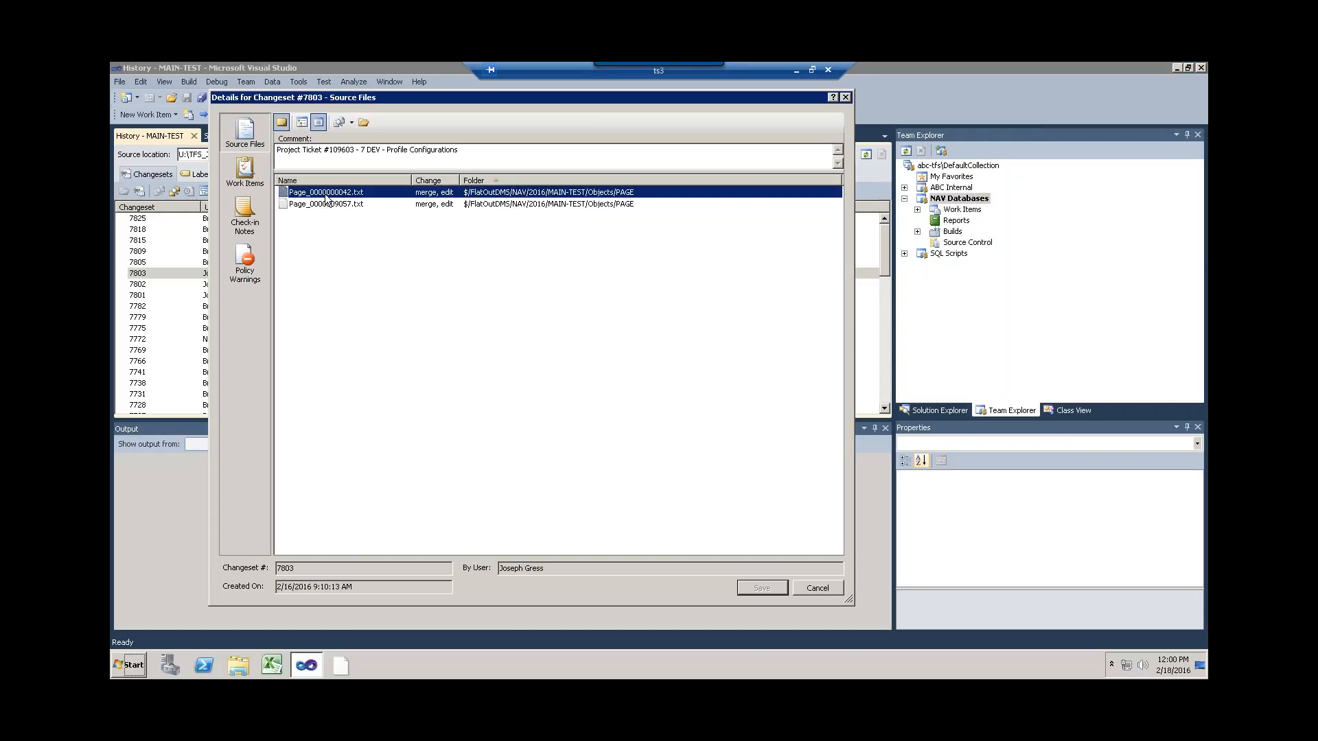
right_click(328, 199)
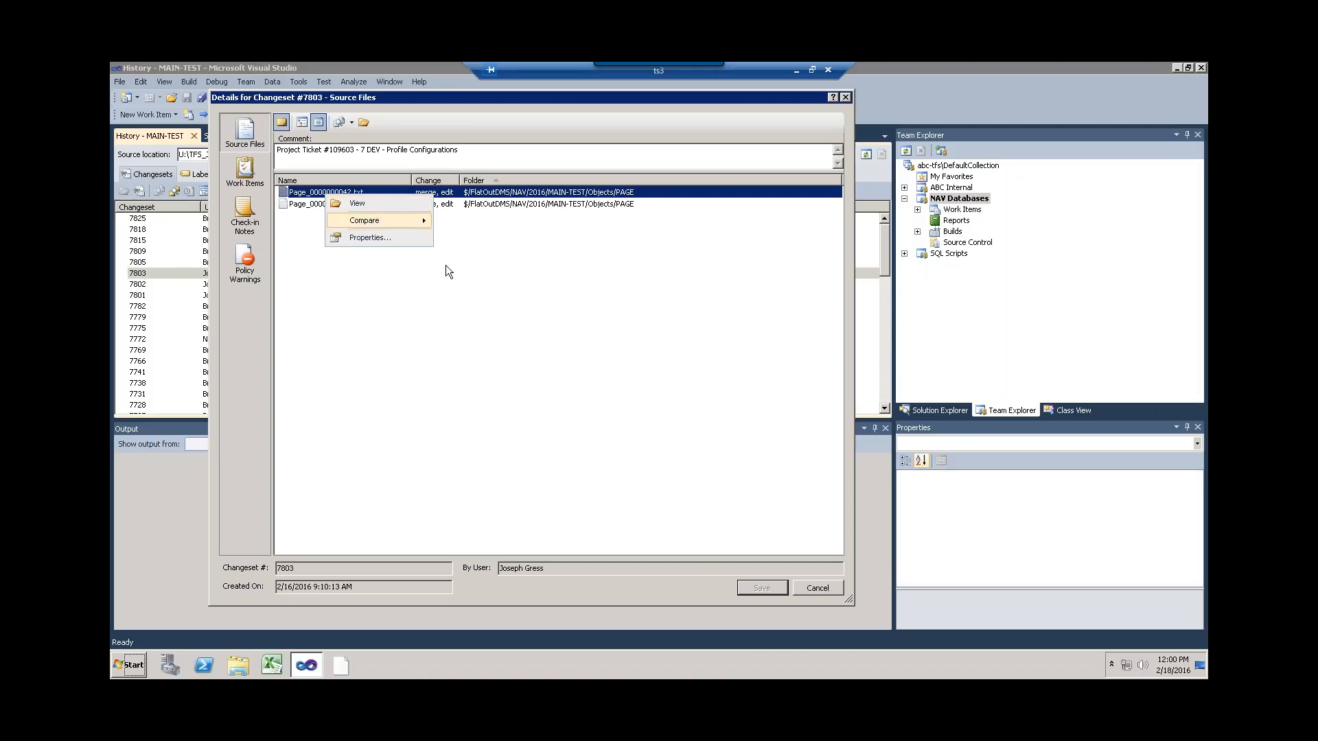
left_click(463, 311)
left_click(846, 98)
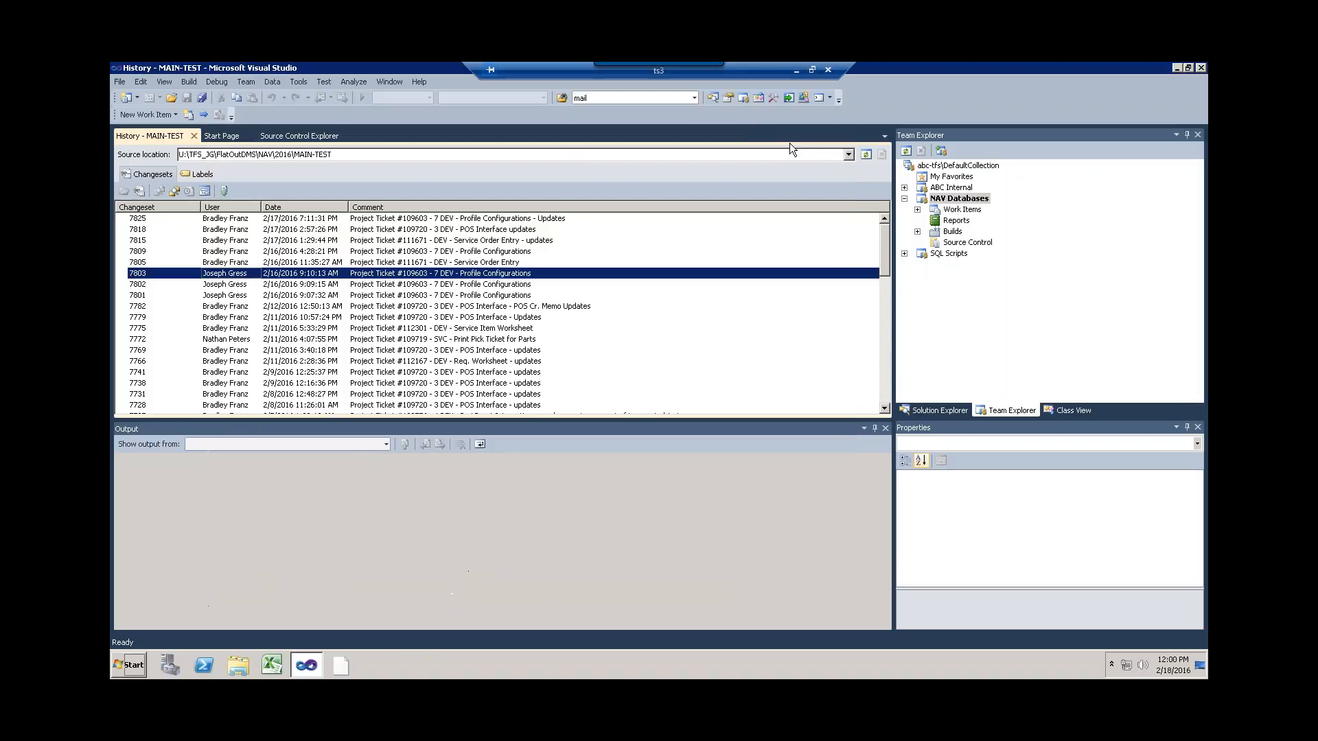
left_click(193, 136)
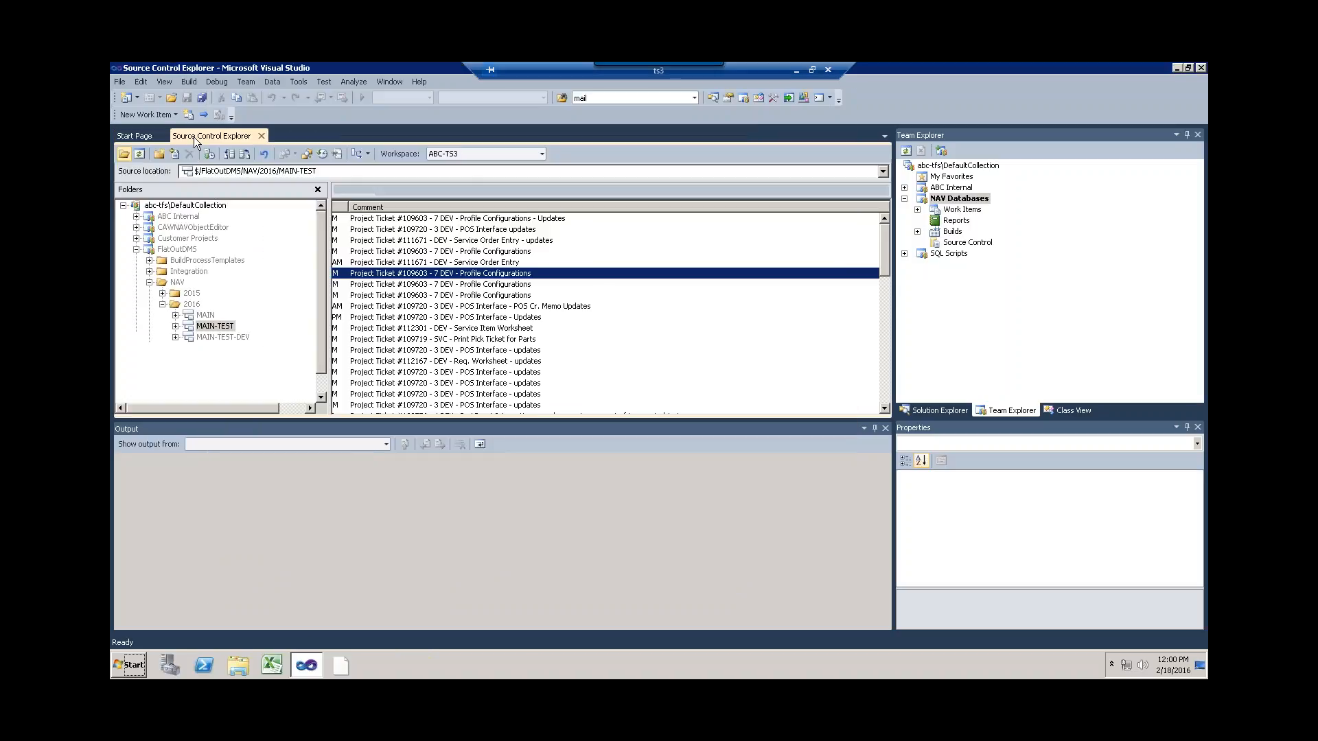
Browse to the PAGE folder under the MAIN-TEST branch's Objects and show the changeset history of Page_0000000001.txt.
left_click(176, 326)
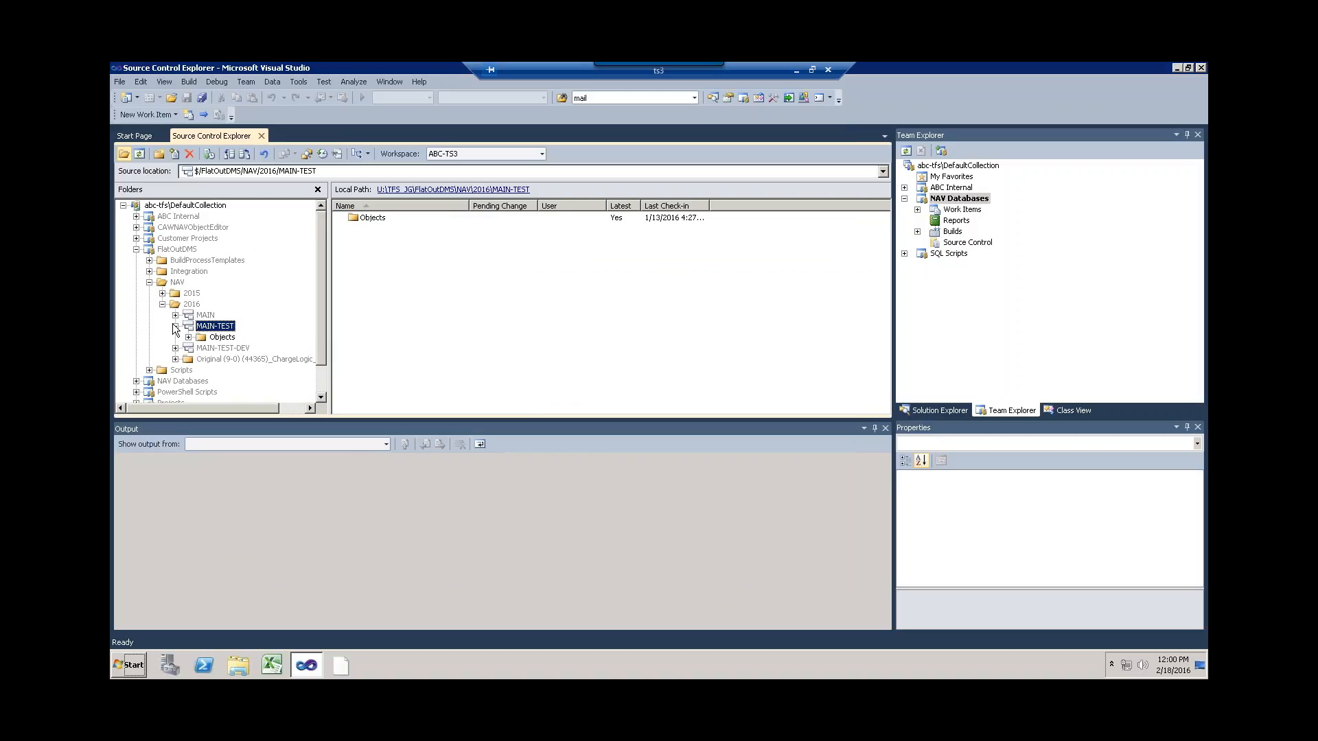
left_click(189, 337)
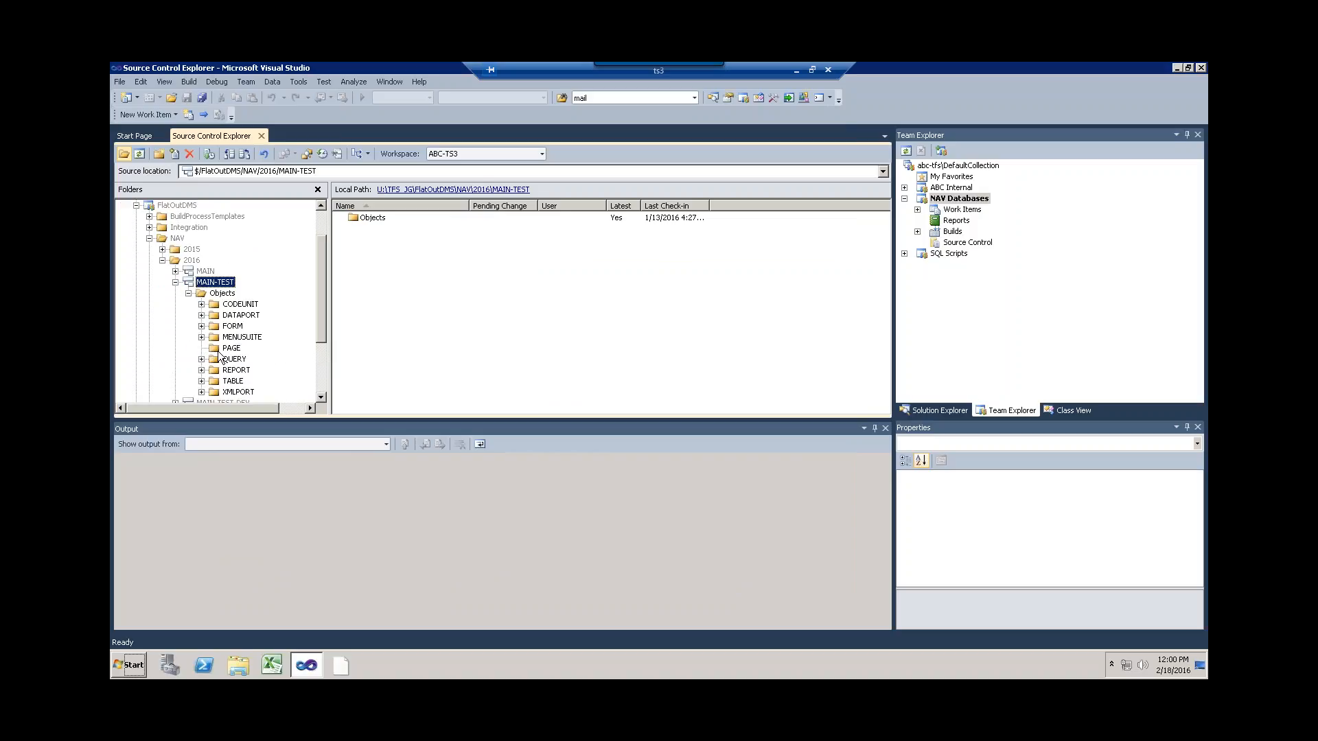
left_click(227, 349)
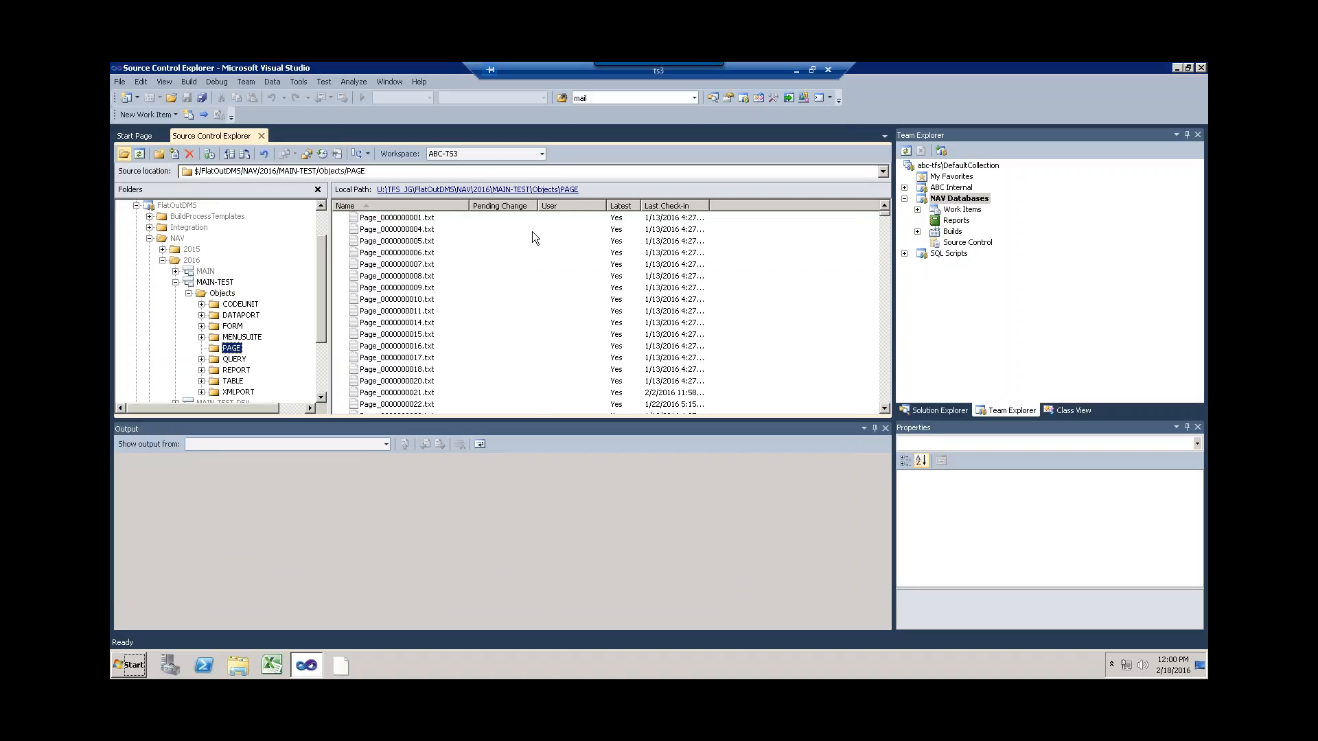
left_click(424, 218)
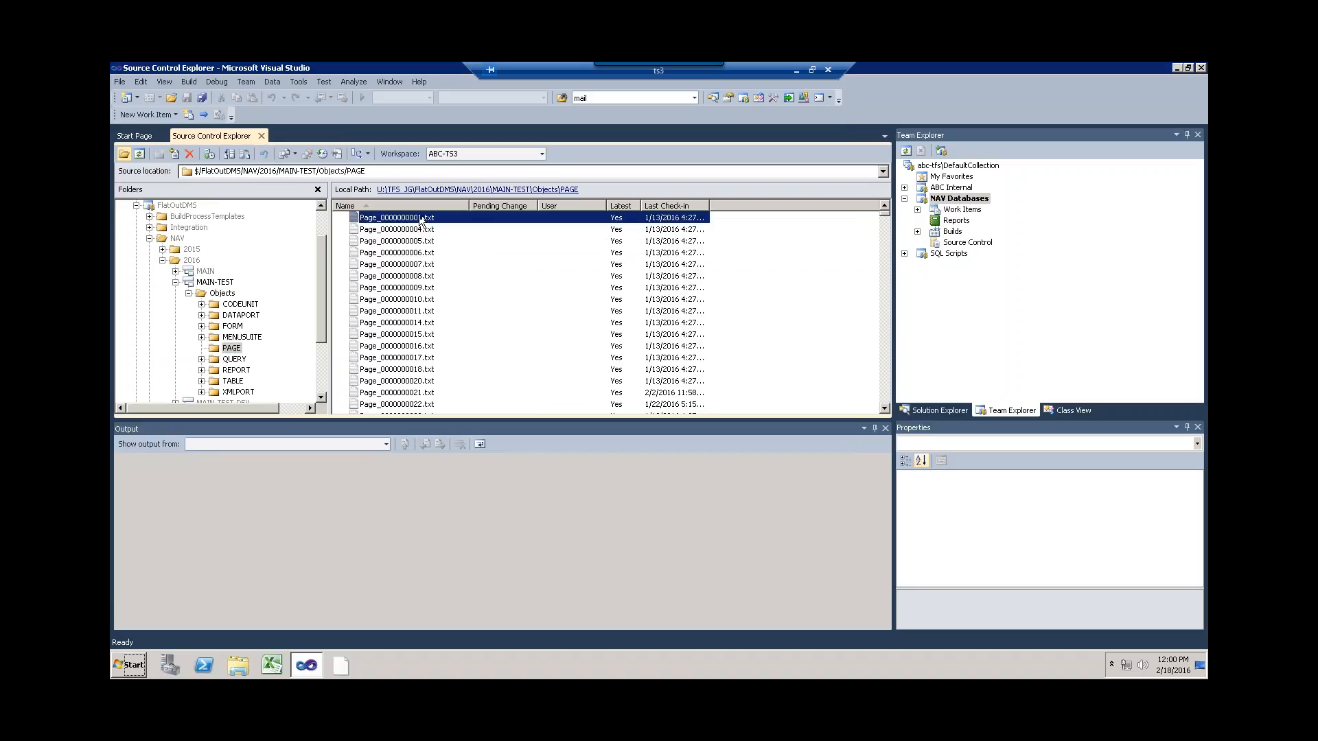
right_click(379, 225)
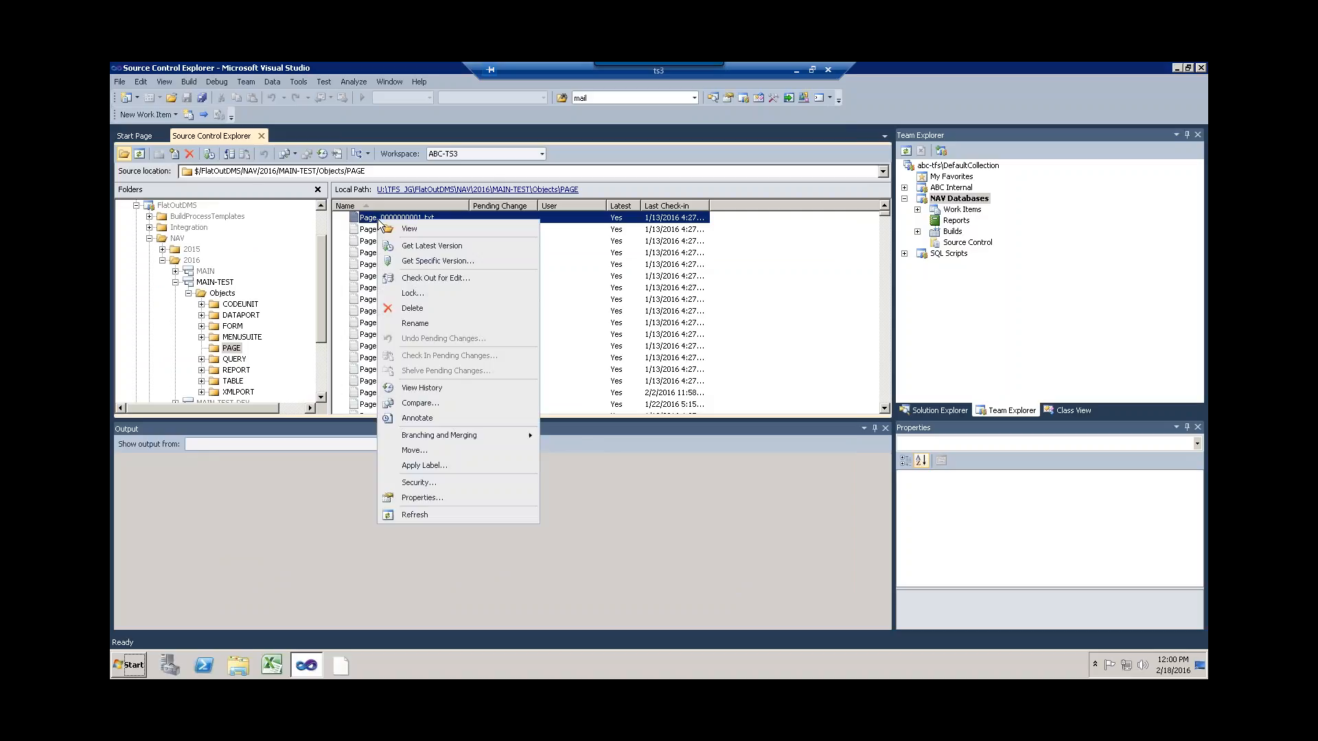
left_click(422, 387)
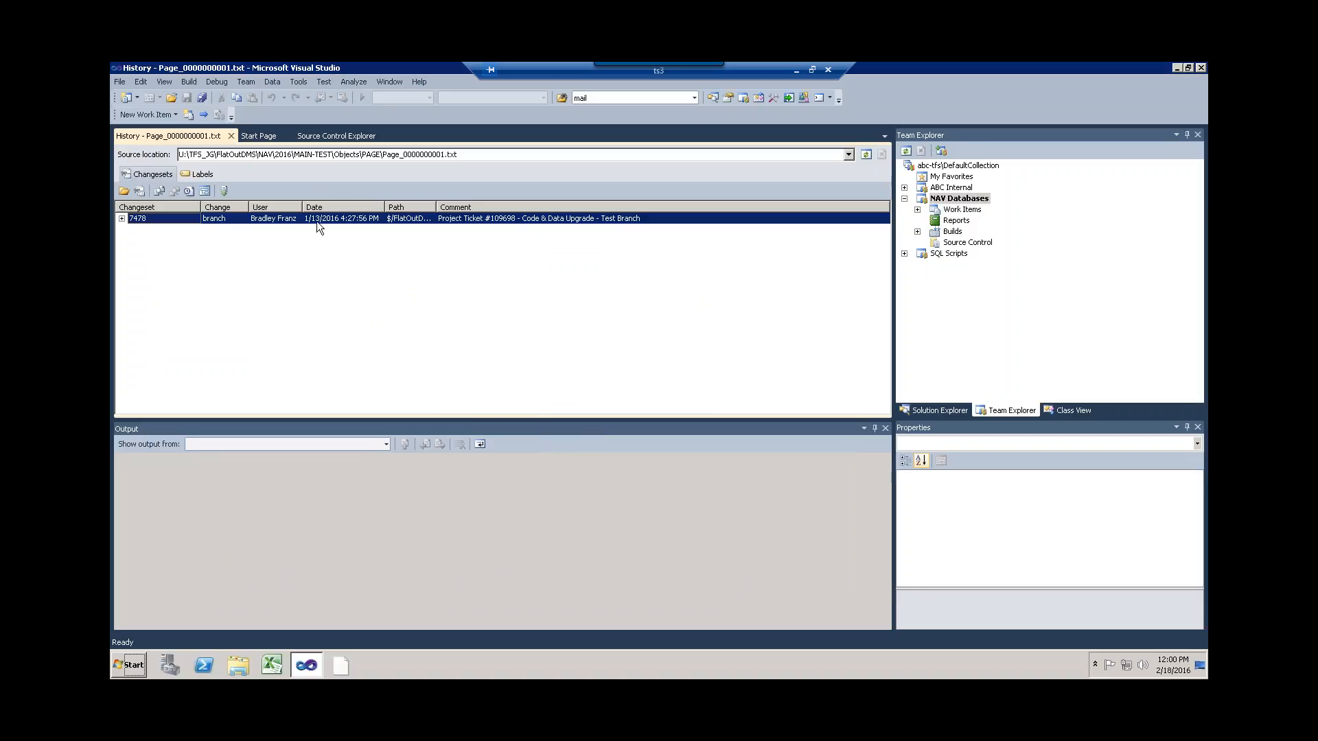
Close the Page_0000000001.txt history and show the changeset history of Page_0000000021.txt in the same PAGE folder.
left_click(231, 136)
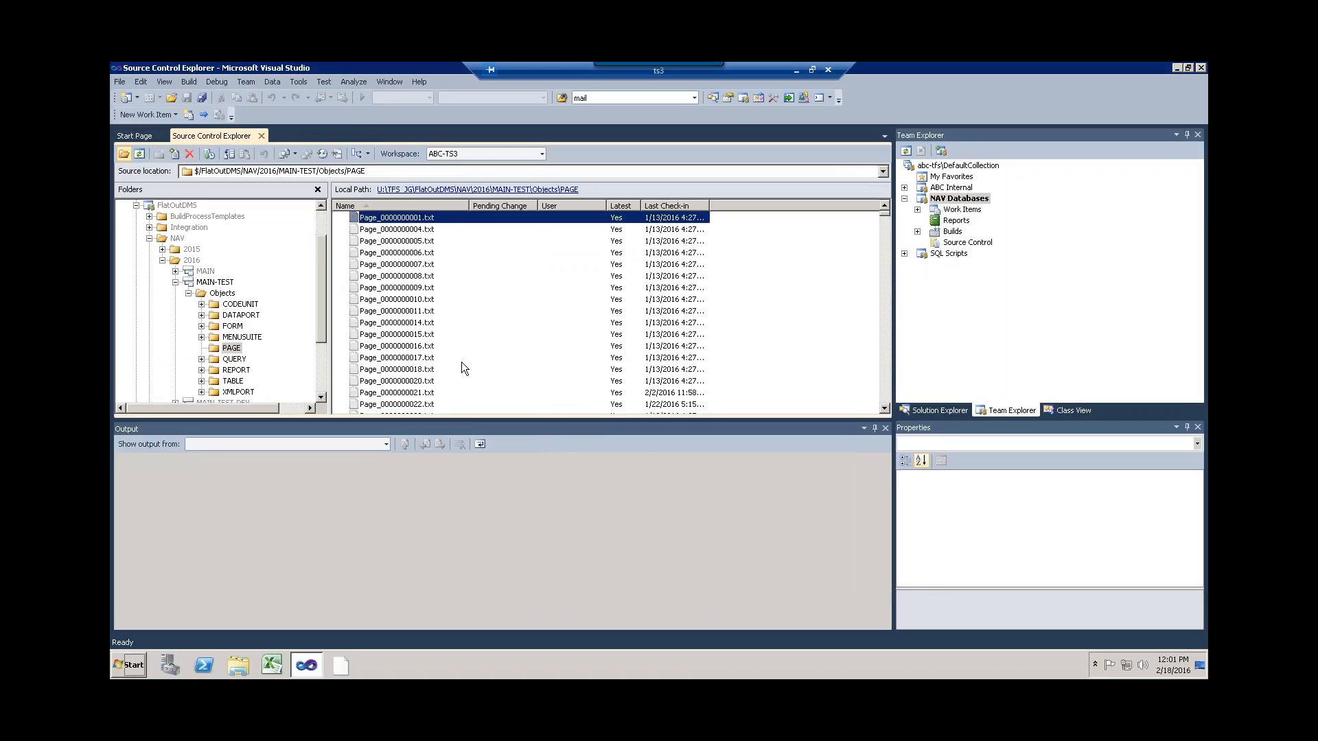
left_click(425, 396)
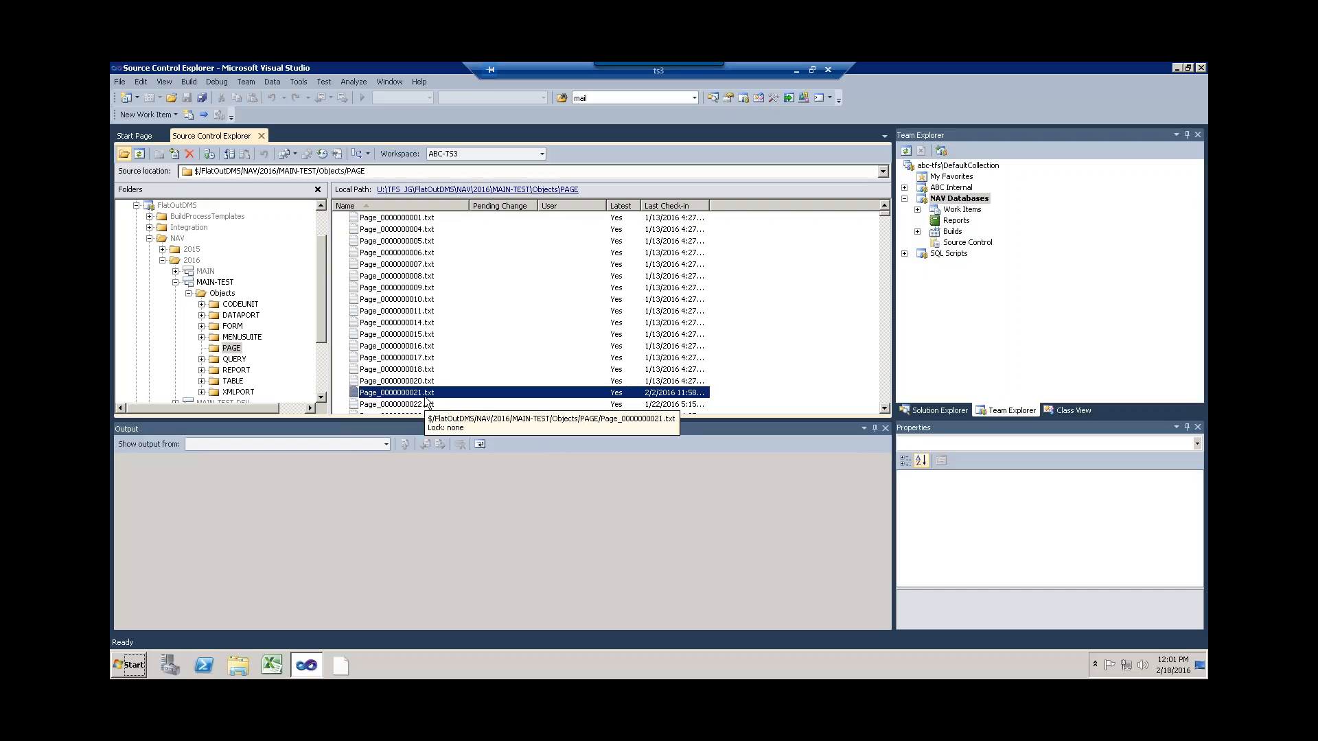
right_click(424, 396)
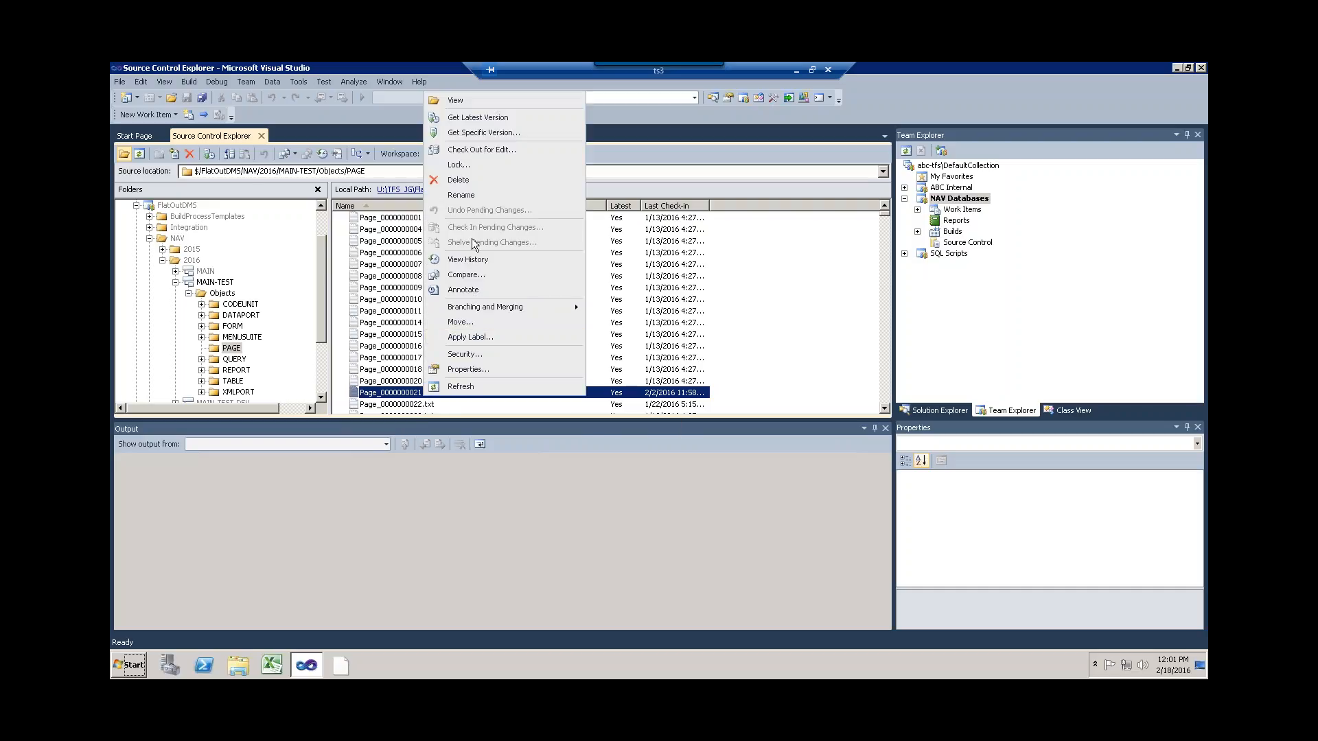
left_click(479, 263)
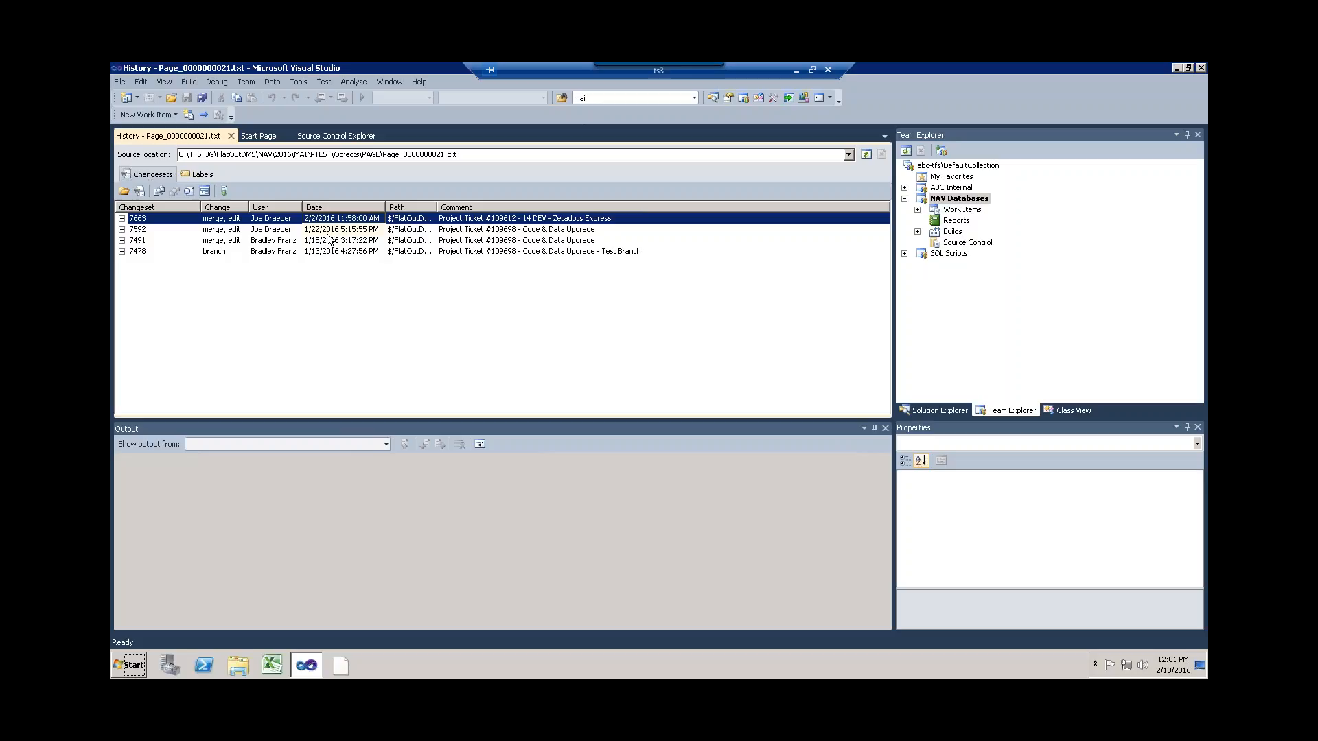
Get the changeset 7592 version of Page_0000000021.txt into the local workspace.
left_click(330, 233)
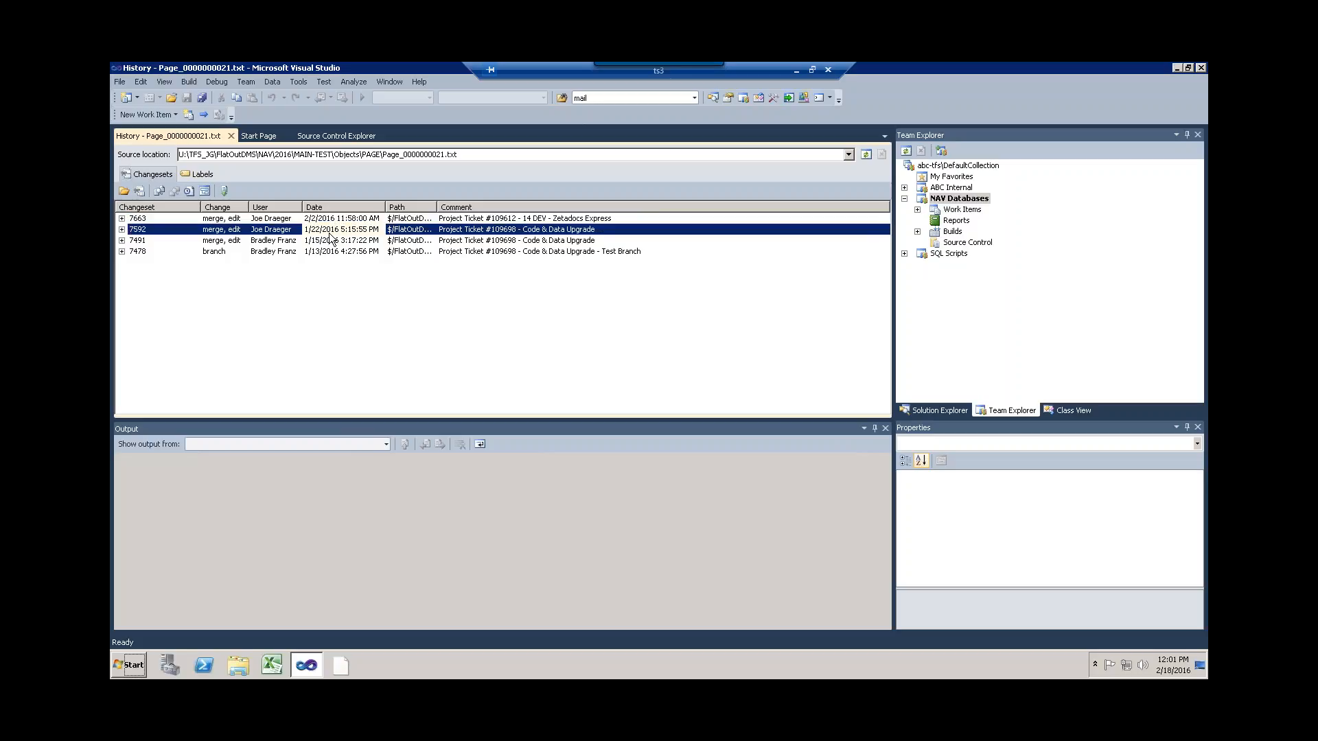
right_click(330, 237)
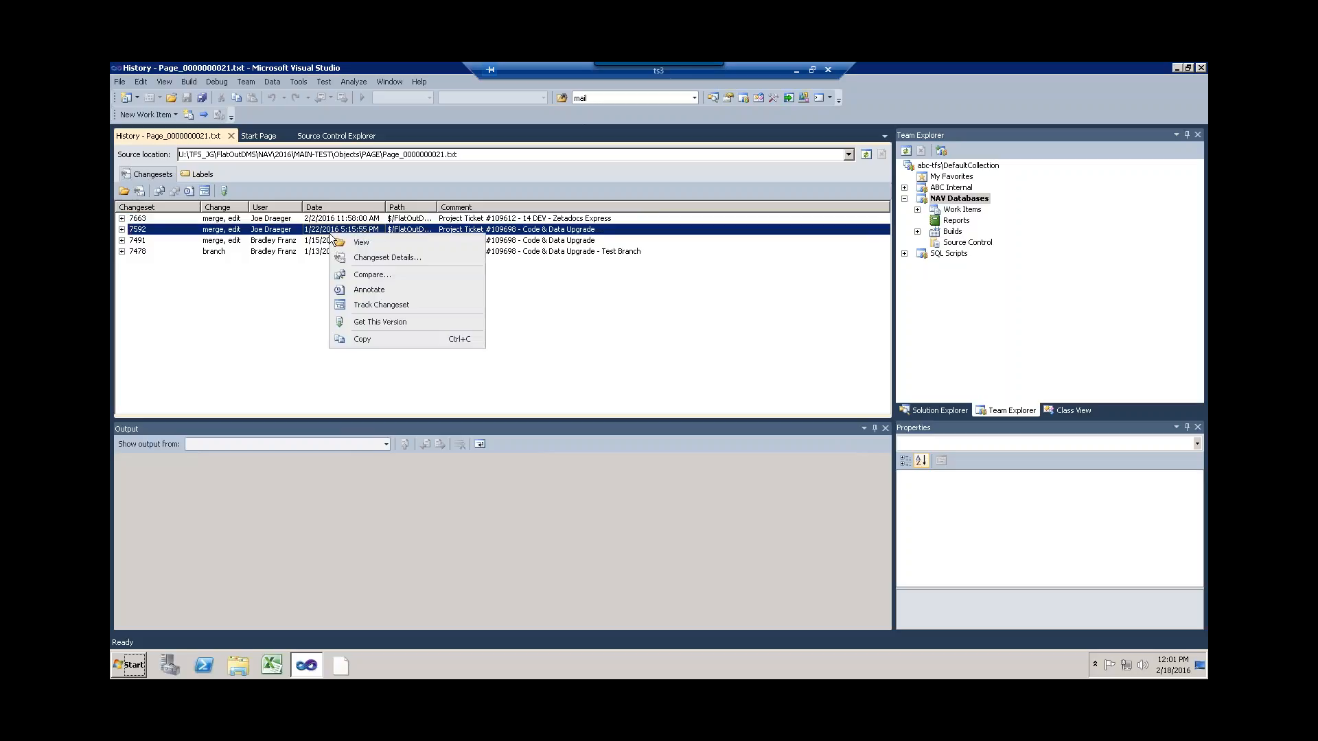
left_click(379, 323)
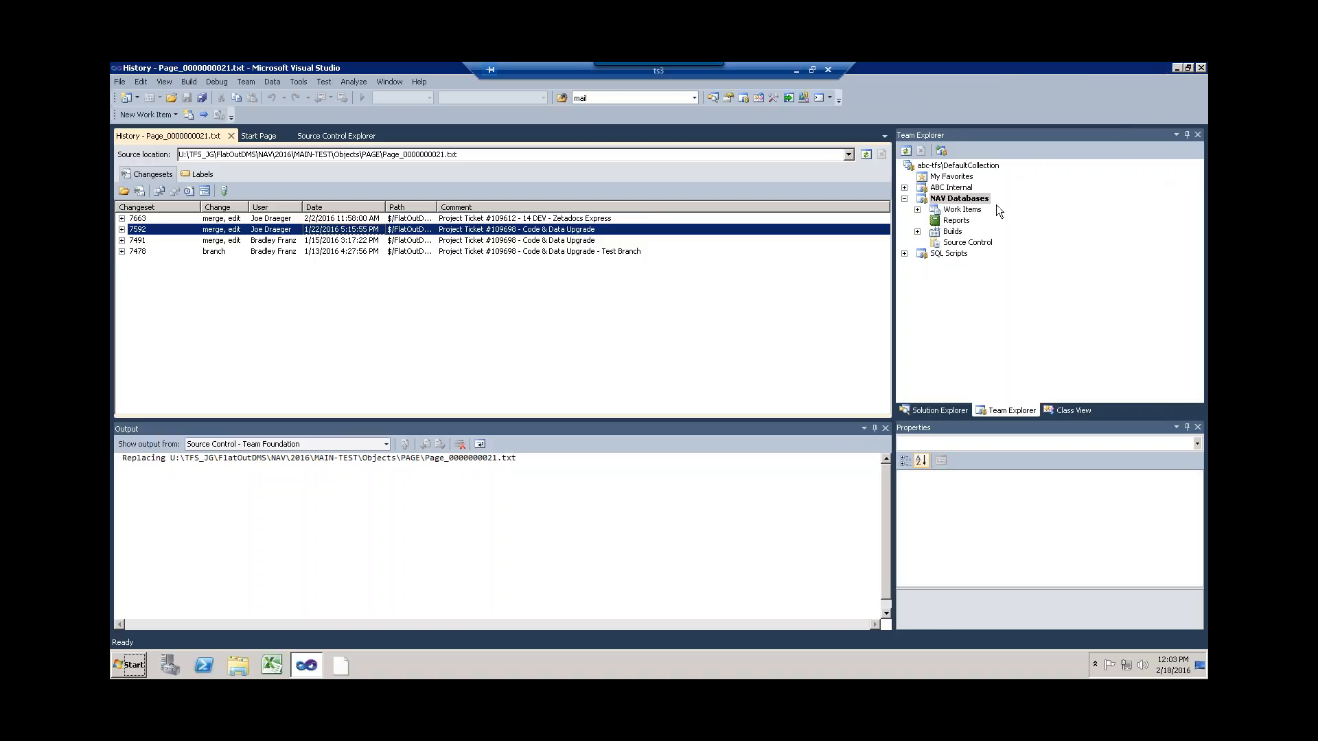
right_click(944, 203)
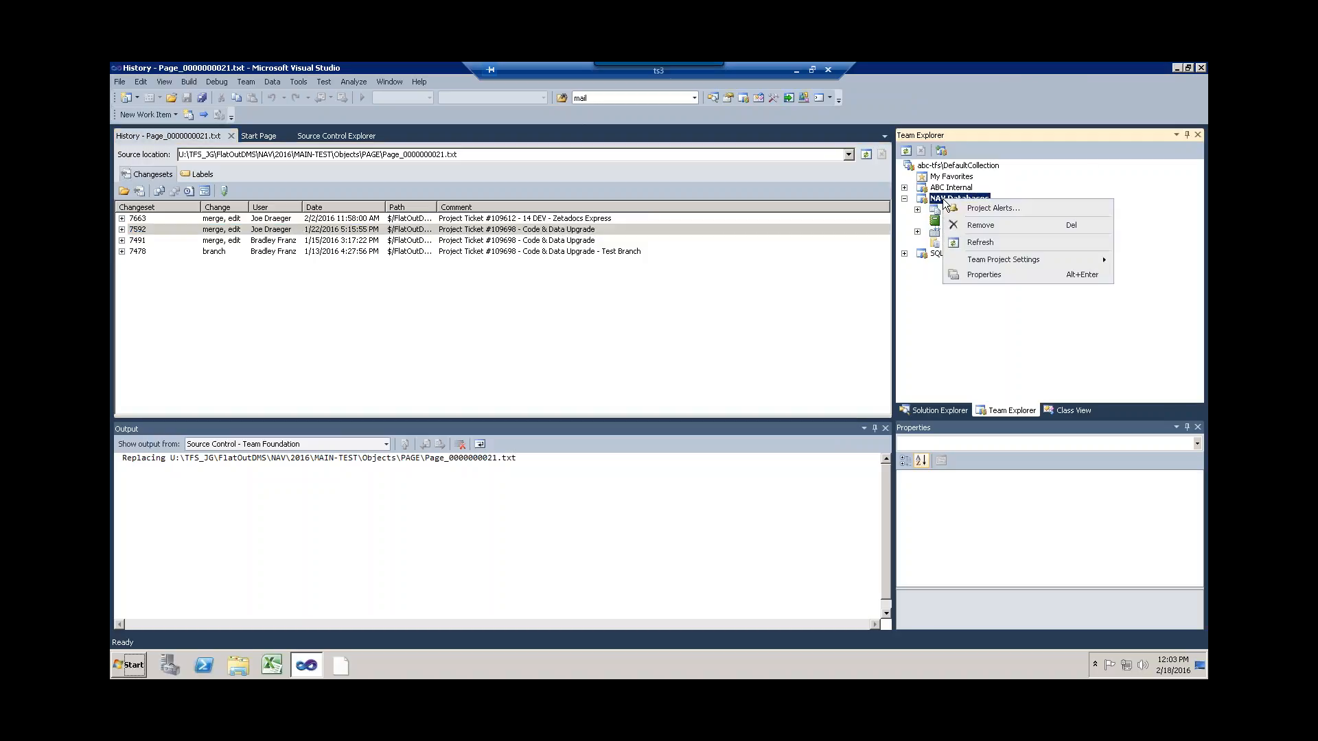
mouse_move(980, 265)
right_click(959, 166)
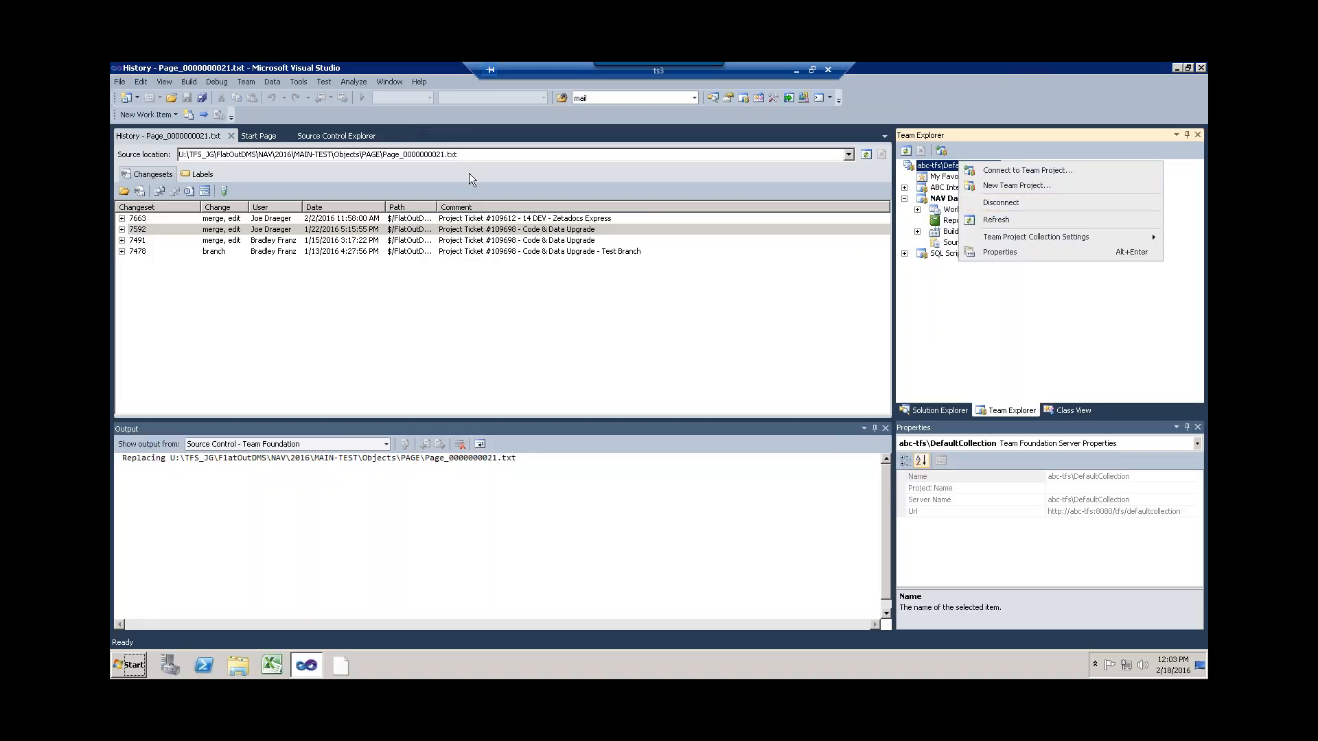
Minimize the remote session and switch to the browser showing the NAV project's Visual Studio Team Services overview.
left_click(796, 71)
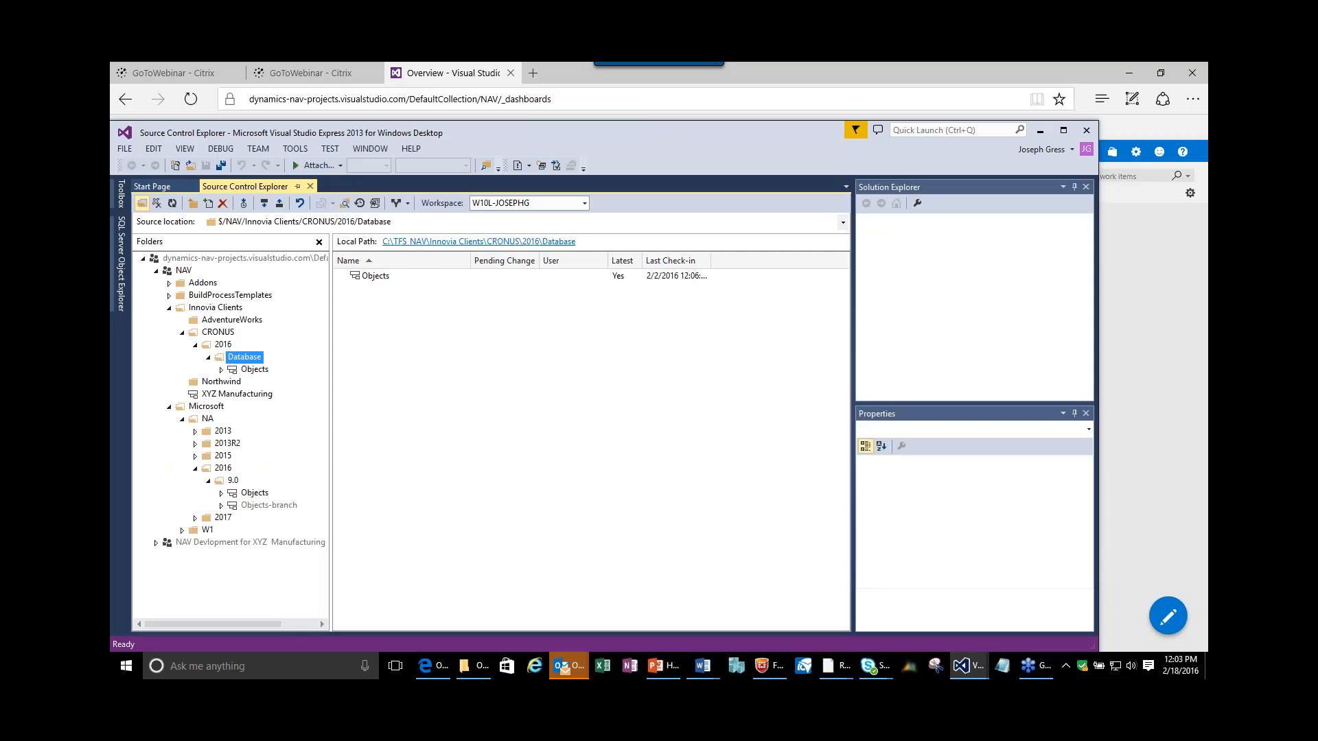
left_click(319, 96)
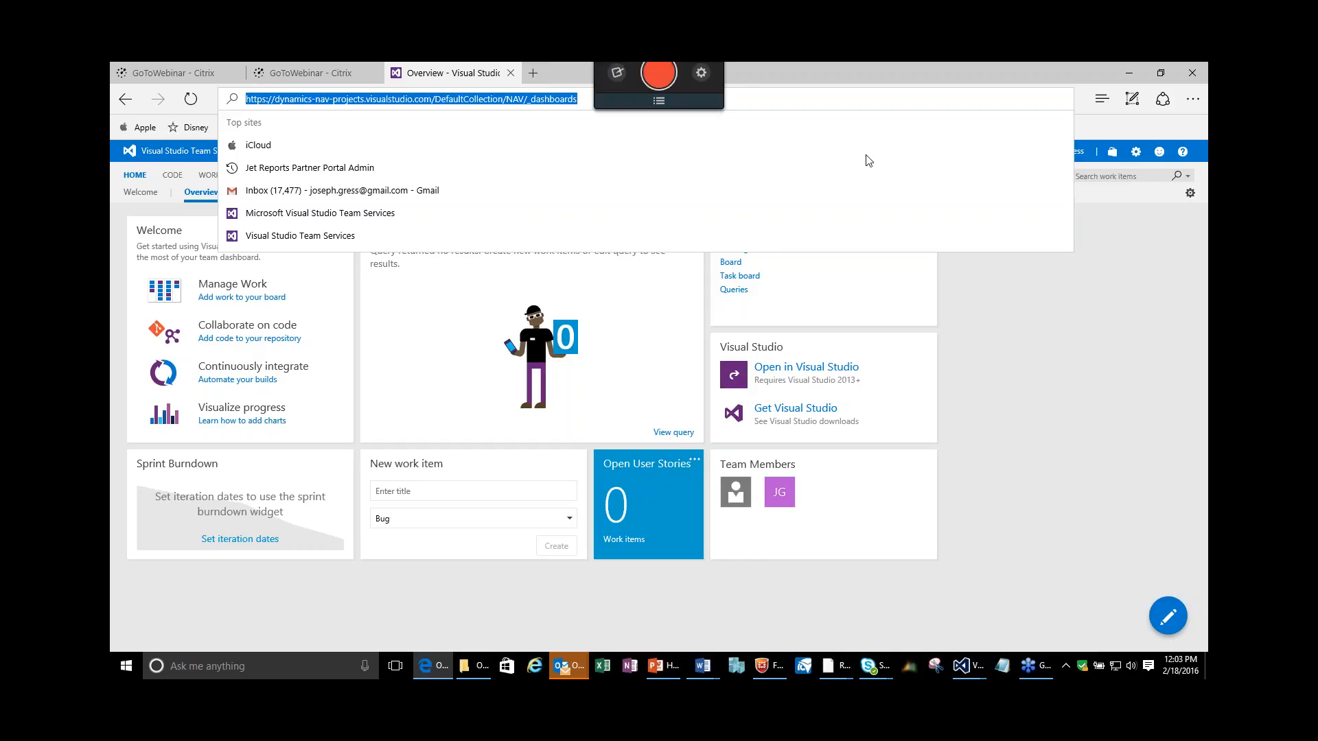
left_click(1112, 129)
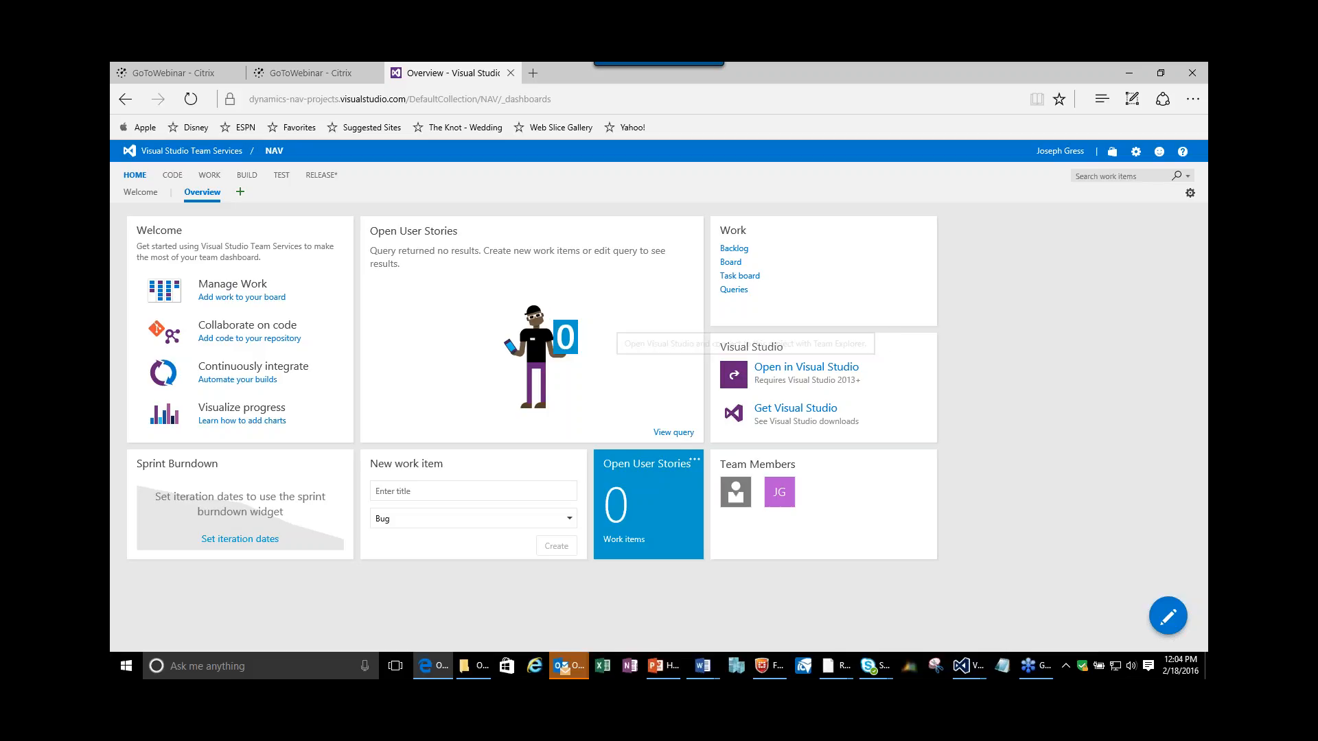
Open the NAV team project in Visual Studio from its web dashboard.
left_click(733, 381)
left_click(768, 385)
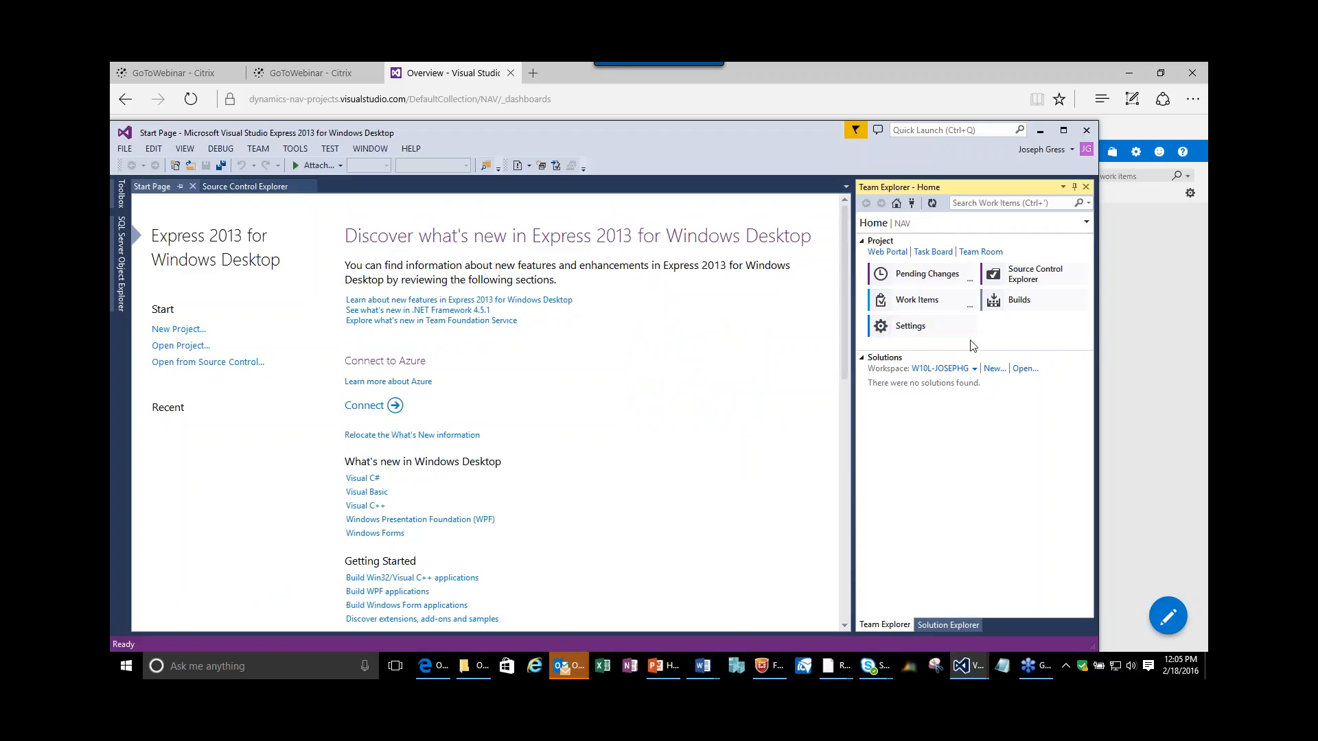
mouse_move(866, 228)
left_click(244, 71)
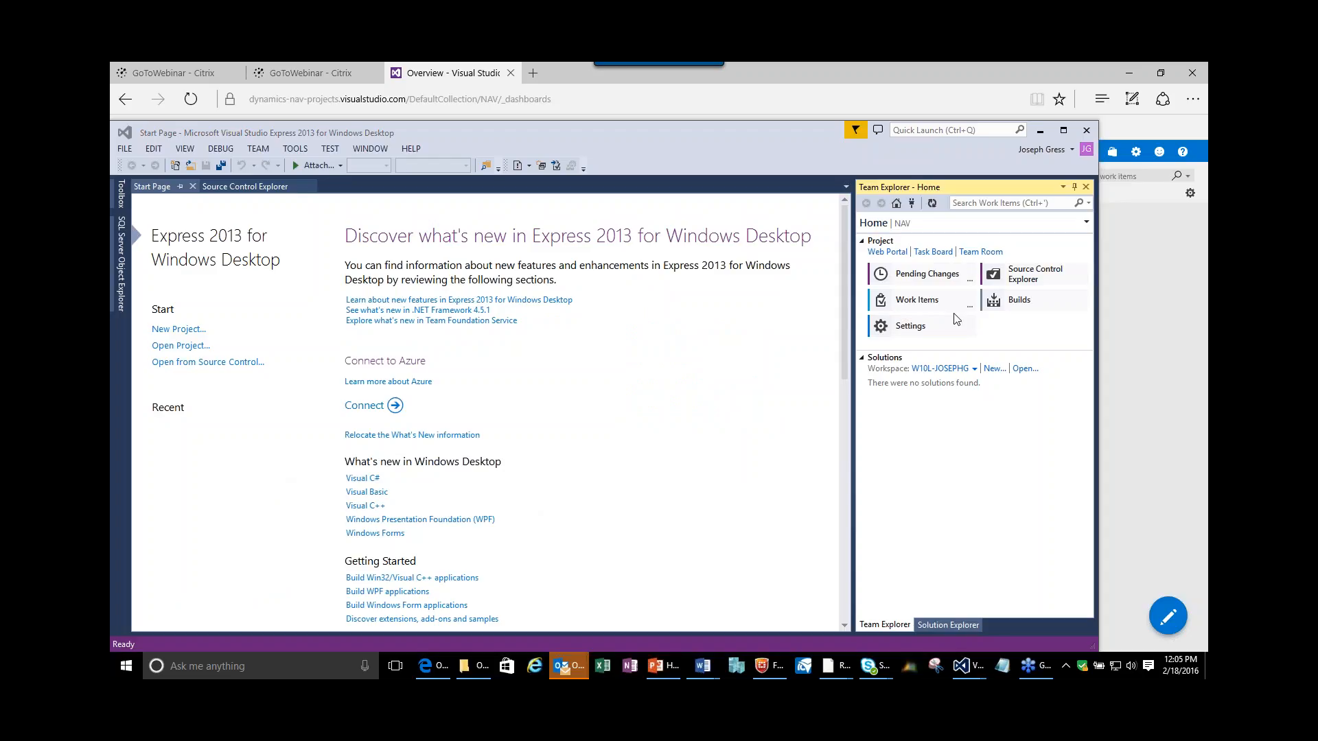
Review the NAV team project's settings, return to its home page and check the Projects and My Teams options.
left_click(899, 332)
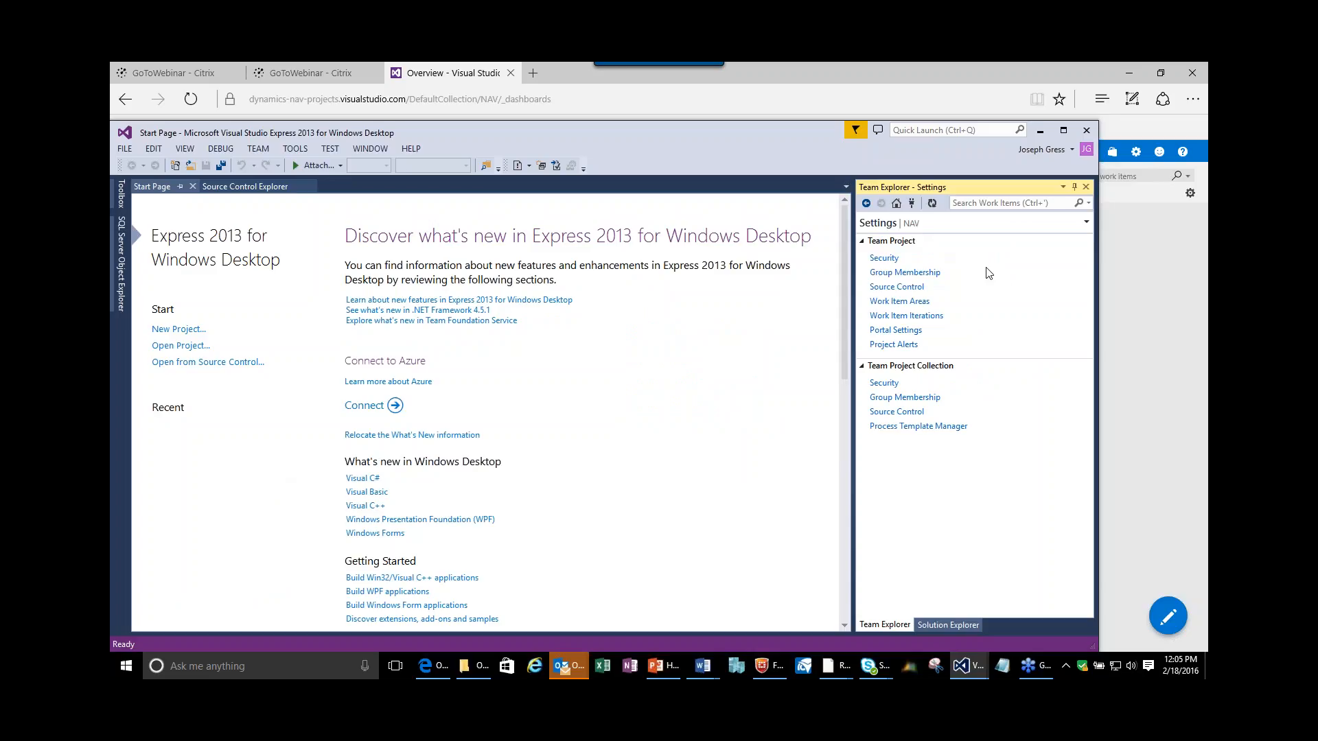
left_click(866, 202)
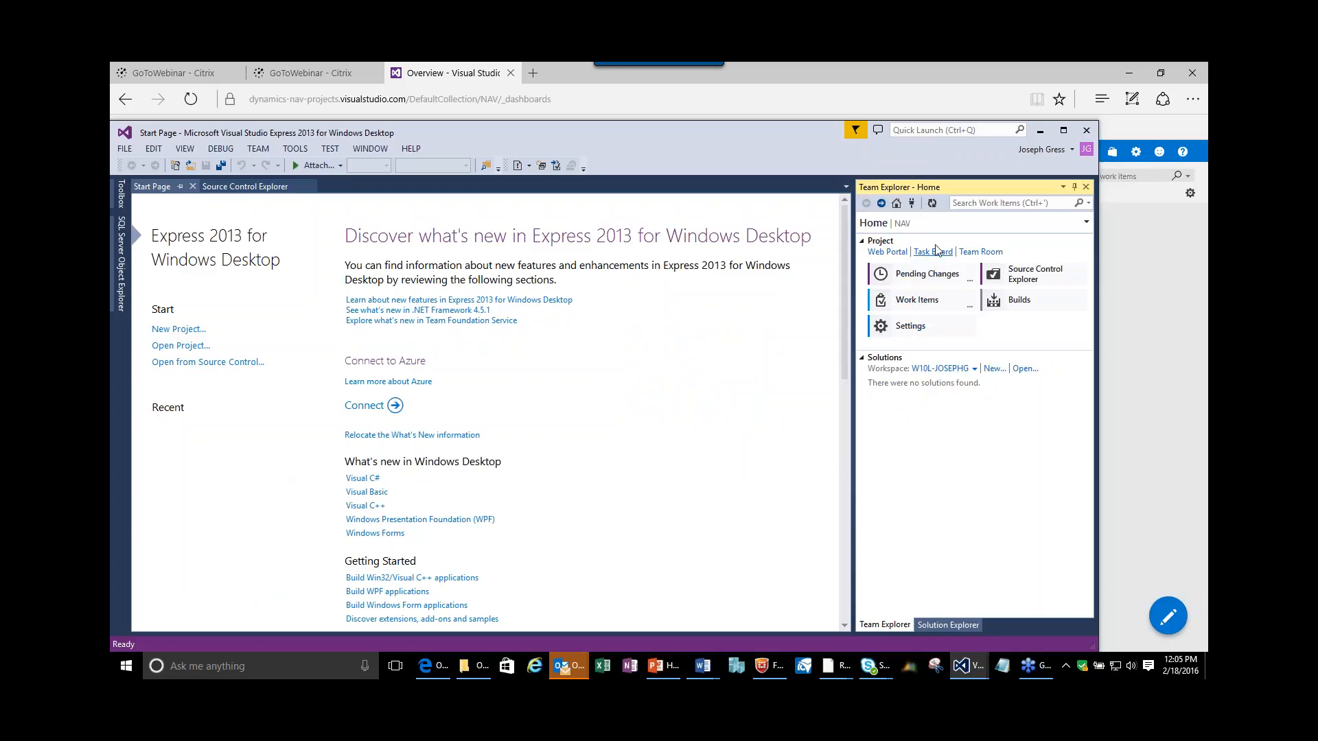
left_click(981, 228)
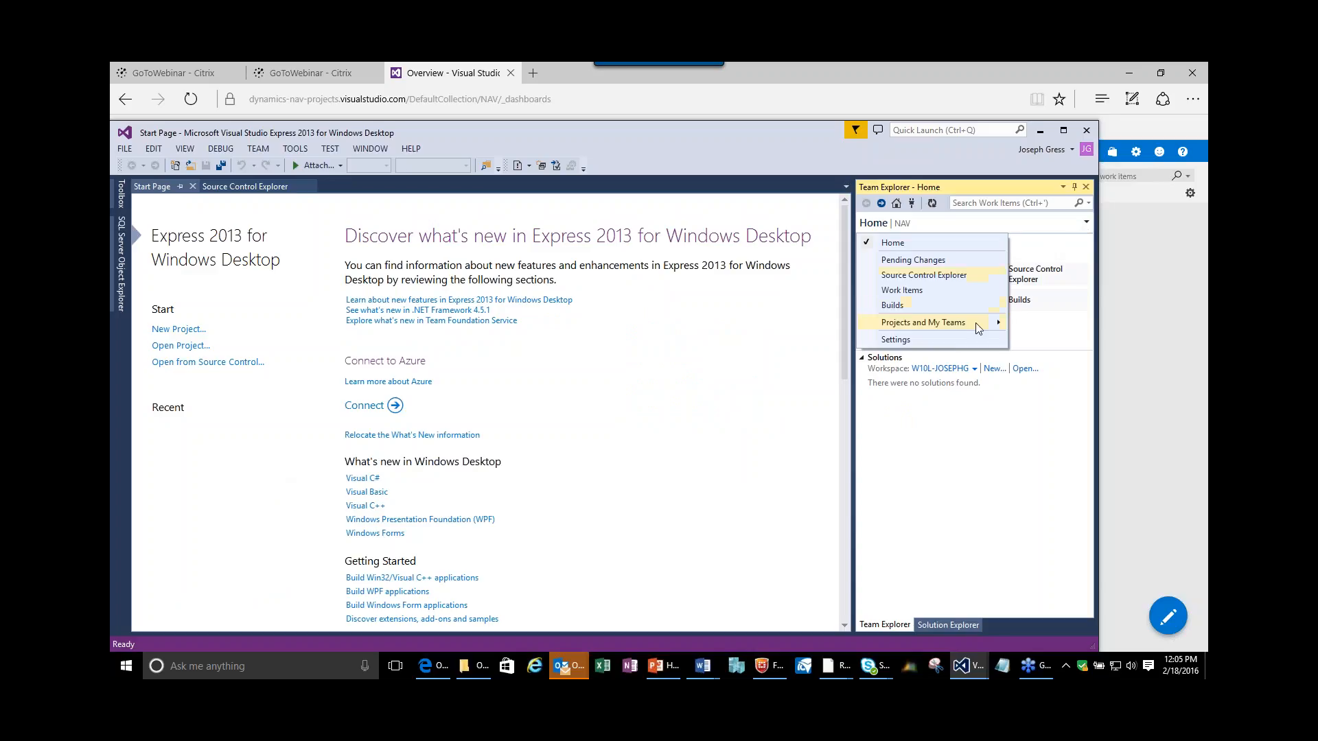
mouse_move(978, 329)
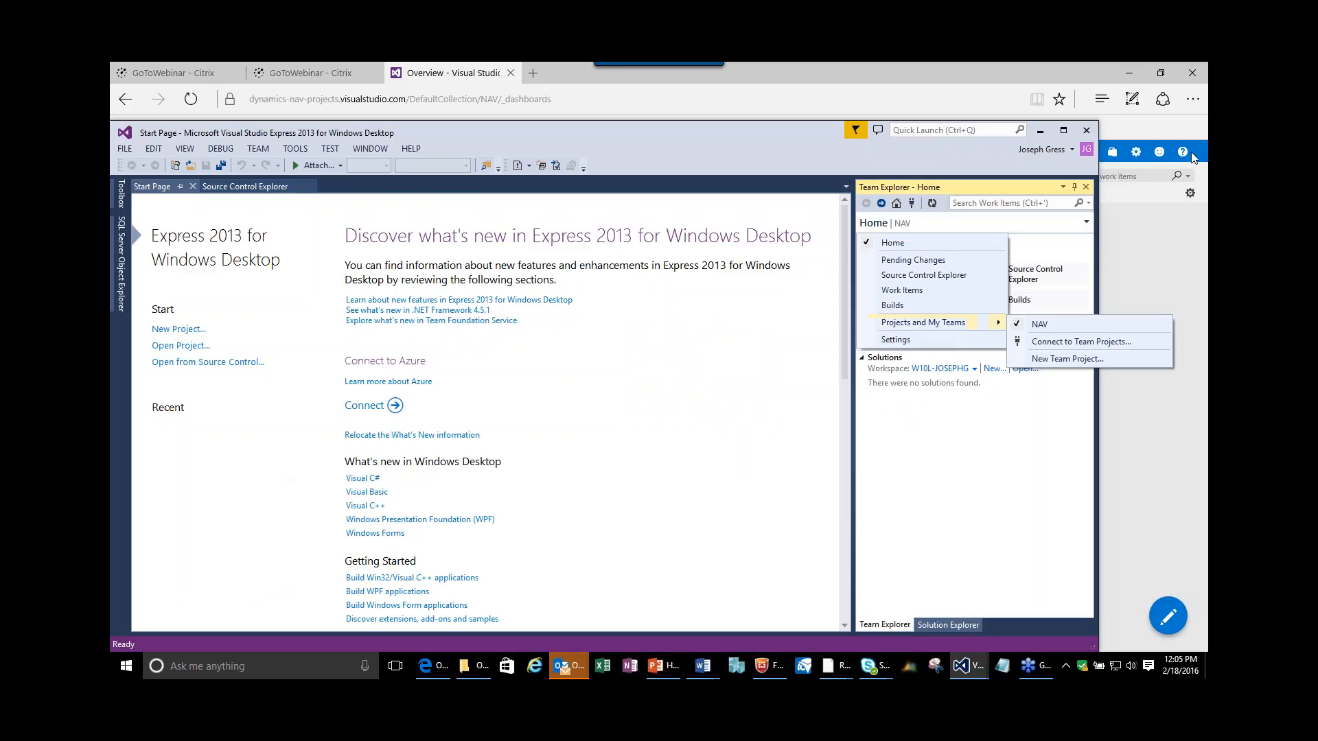
left_click(856, 156)
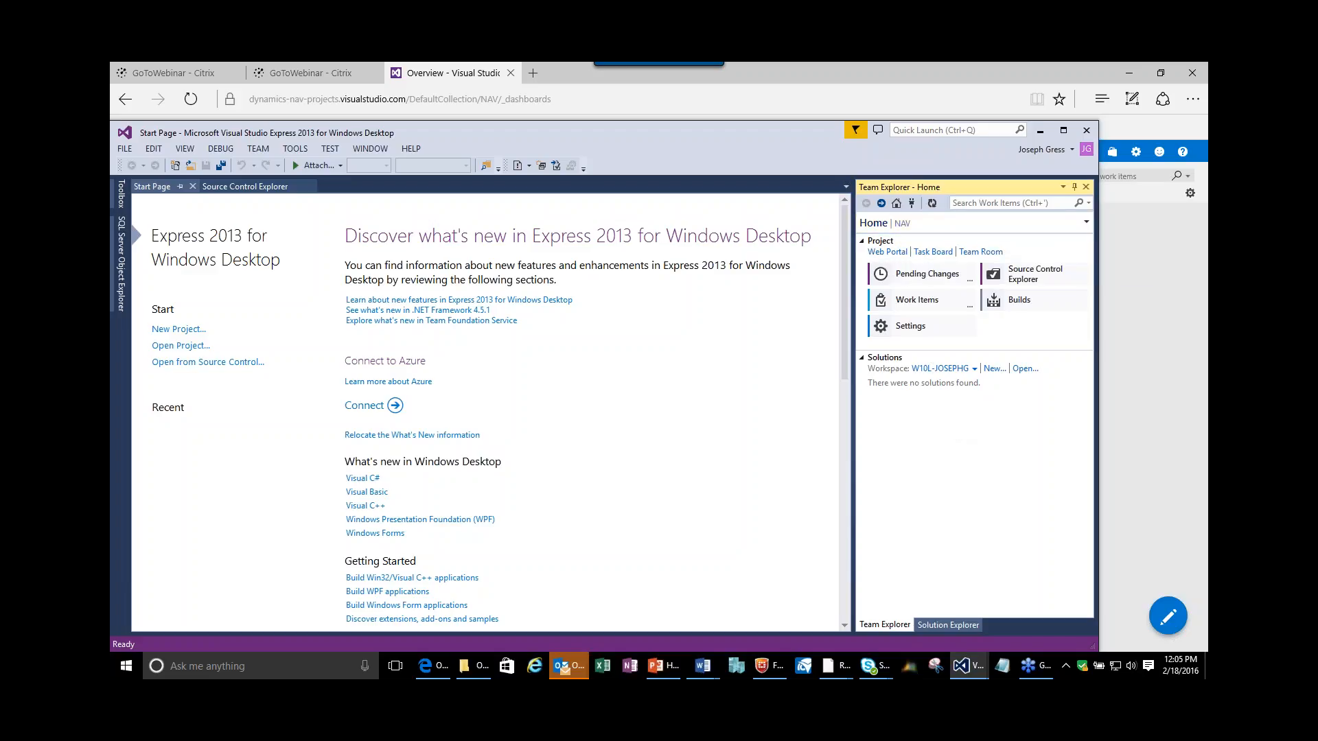
Open workspace management for the NAV project and select the existing workspace on this computer.
left_click(974, 369)
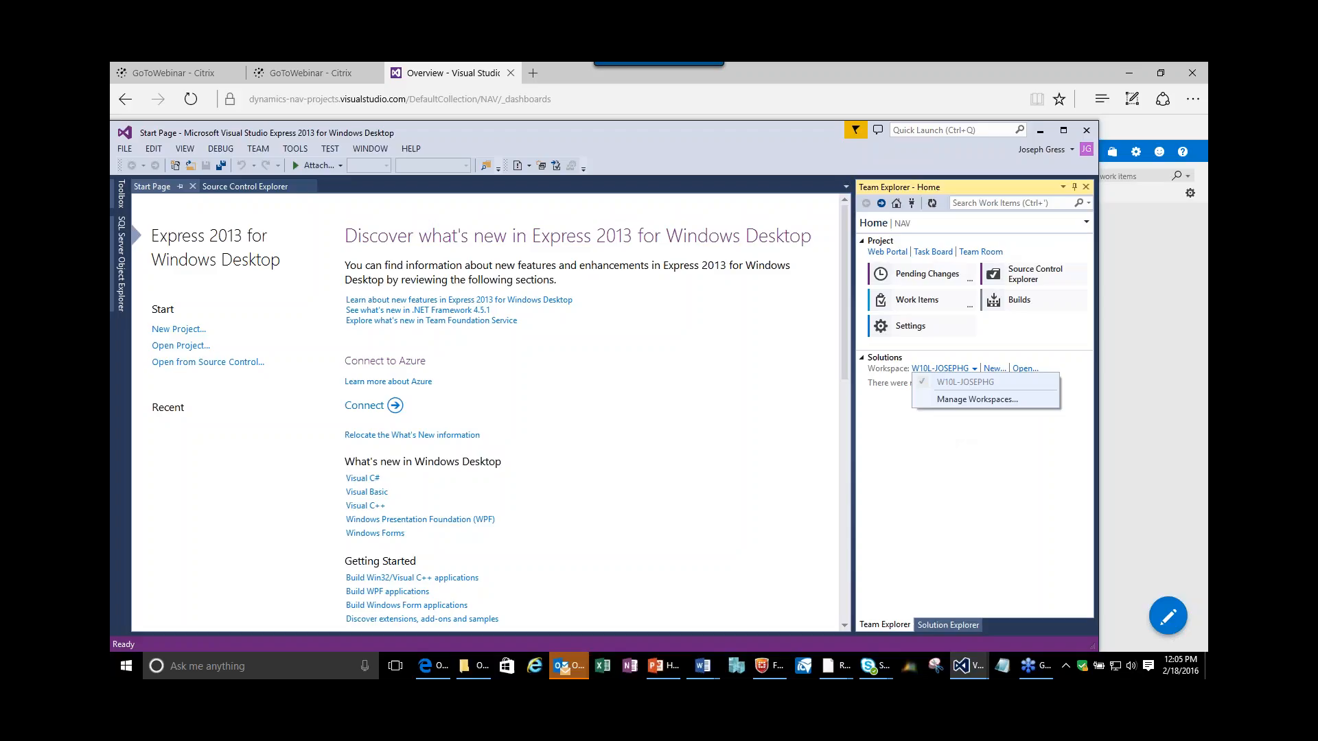
left_click(967, 402)
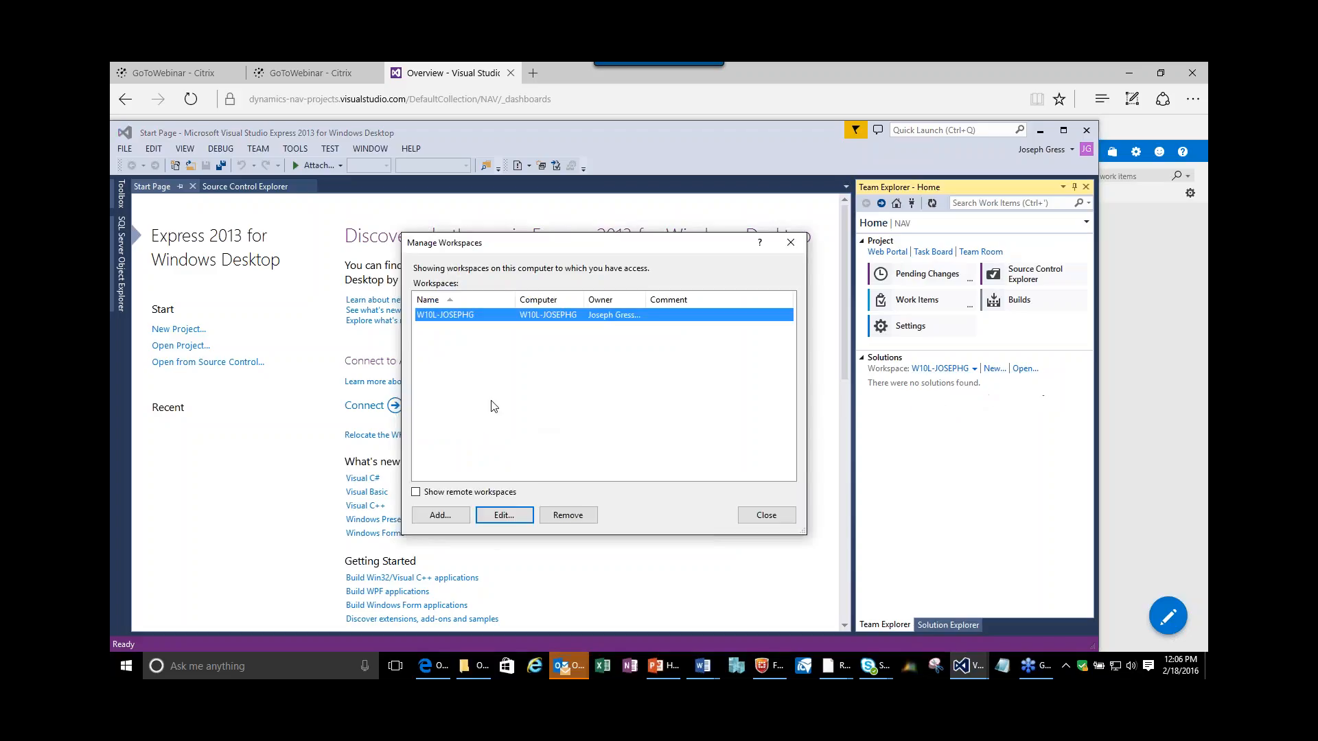
left_click(350, 401)
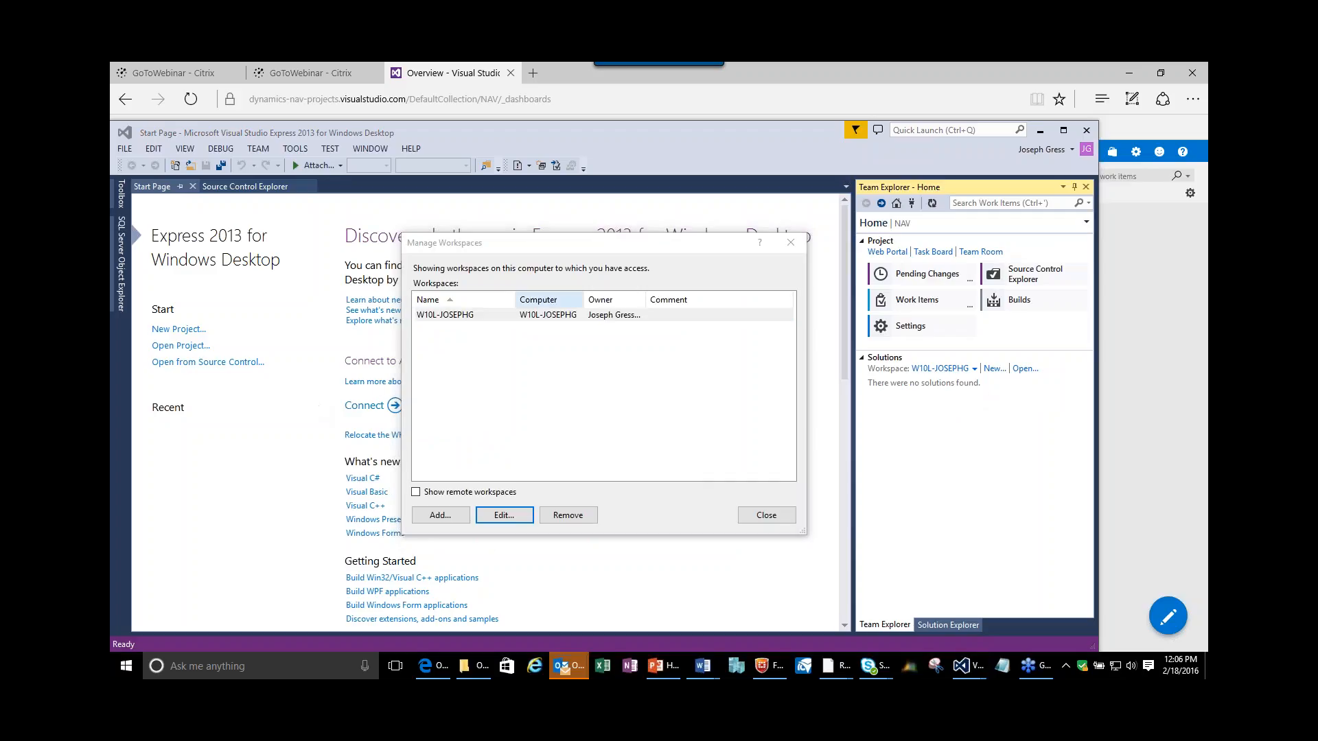
left_click(459, 314)
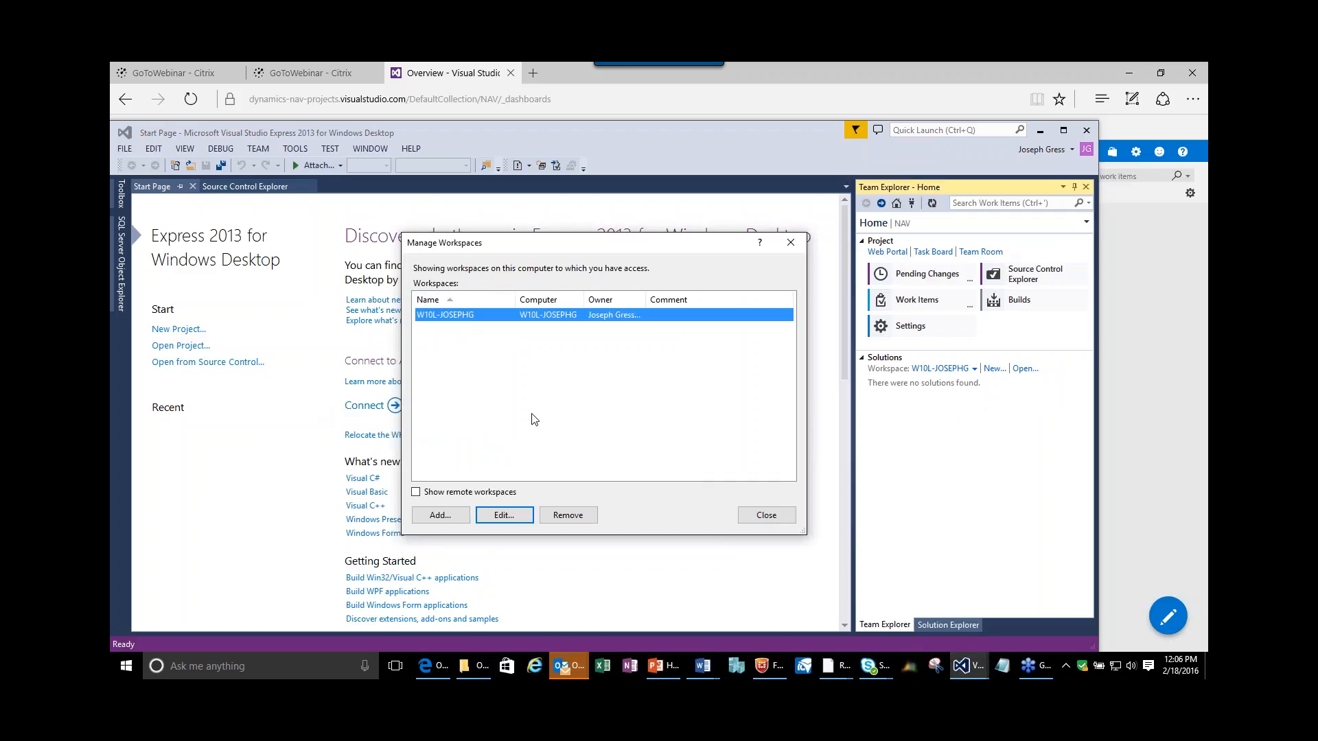
Open the selected workspace for editing, examine its $/NAV to C:\TFS_NAV folder mapping and show its advanced settings.
left_click(504, 519)
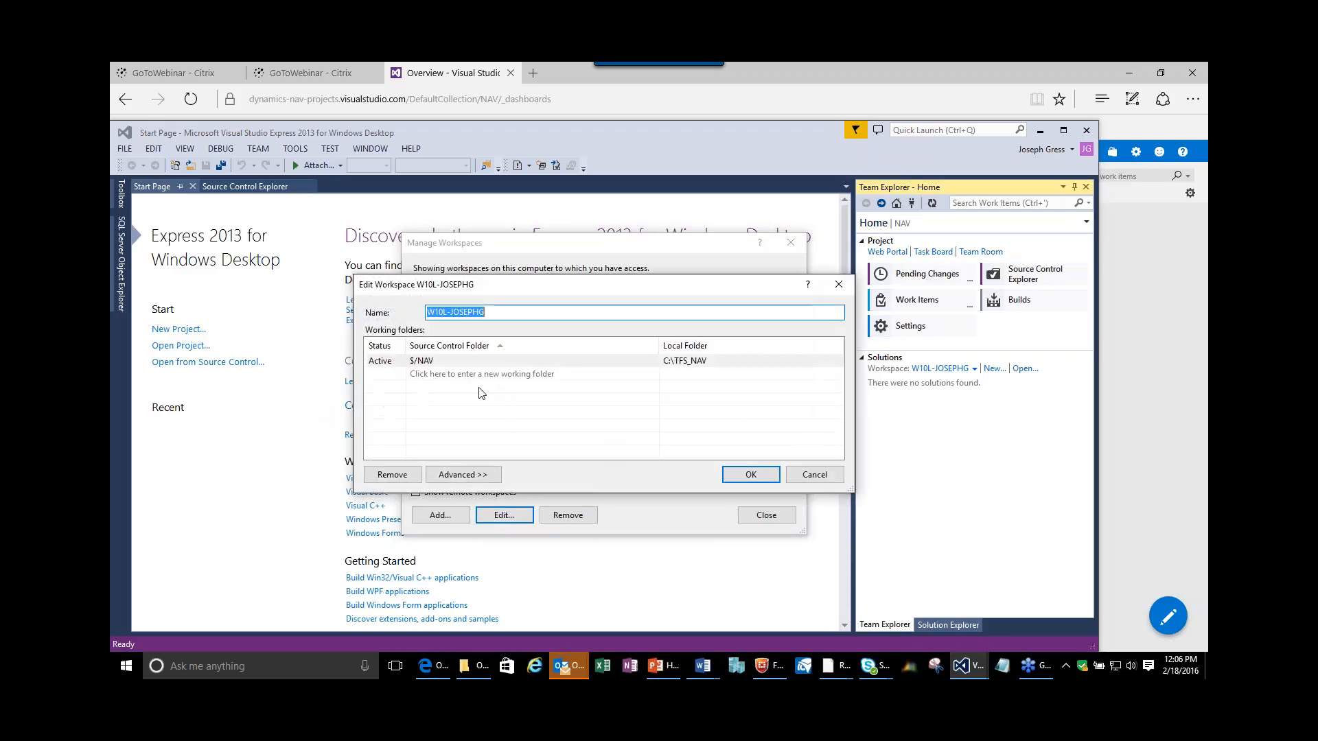
left_click(448, 362)
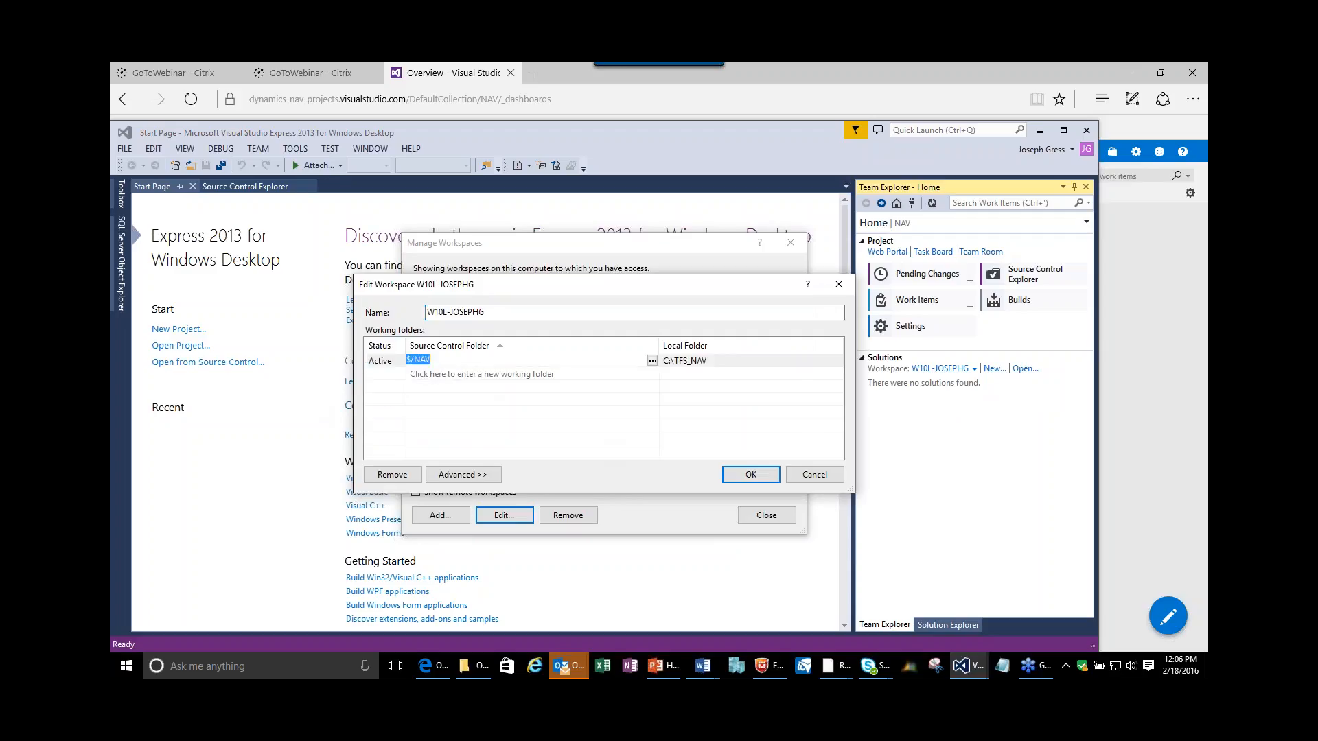
left_click(711, 362)
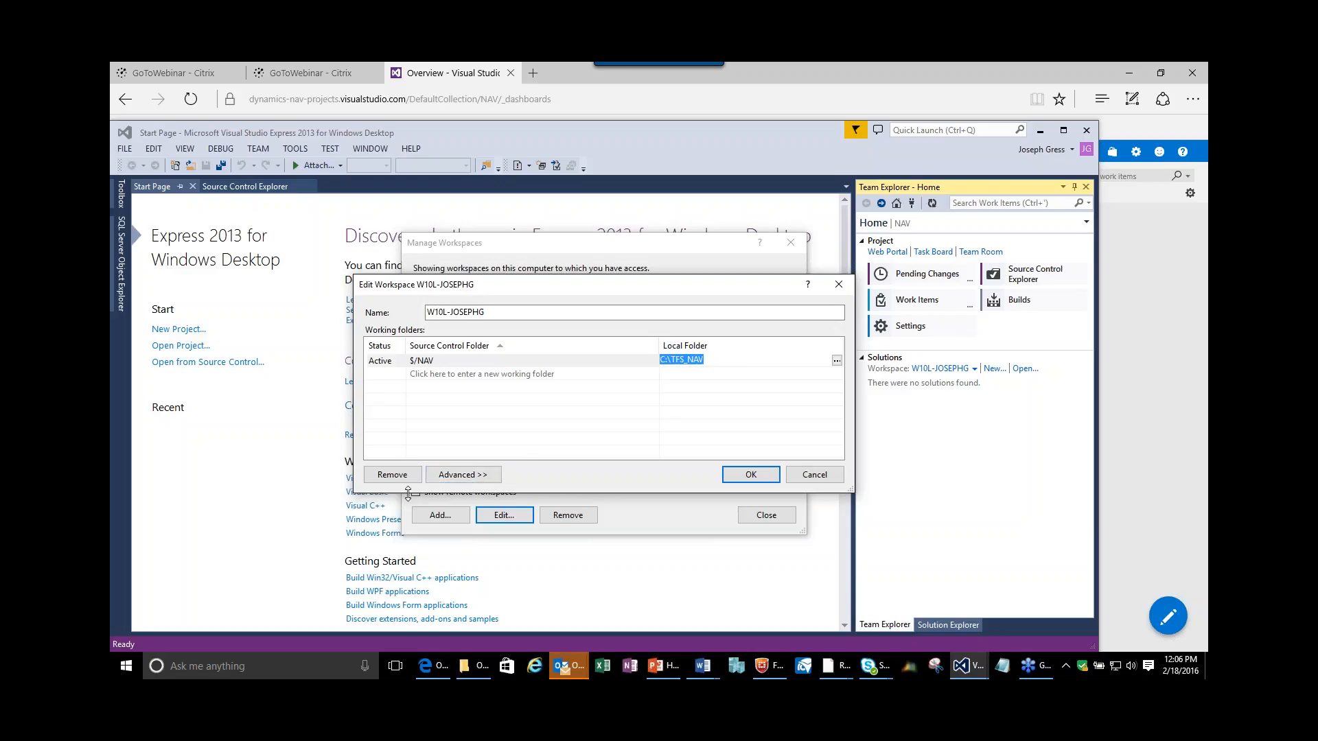
left_click(449, 475)
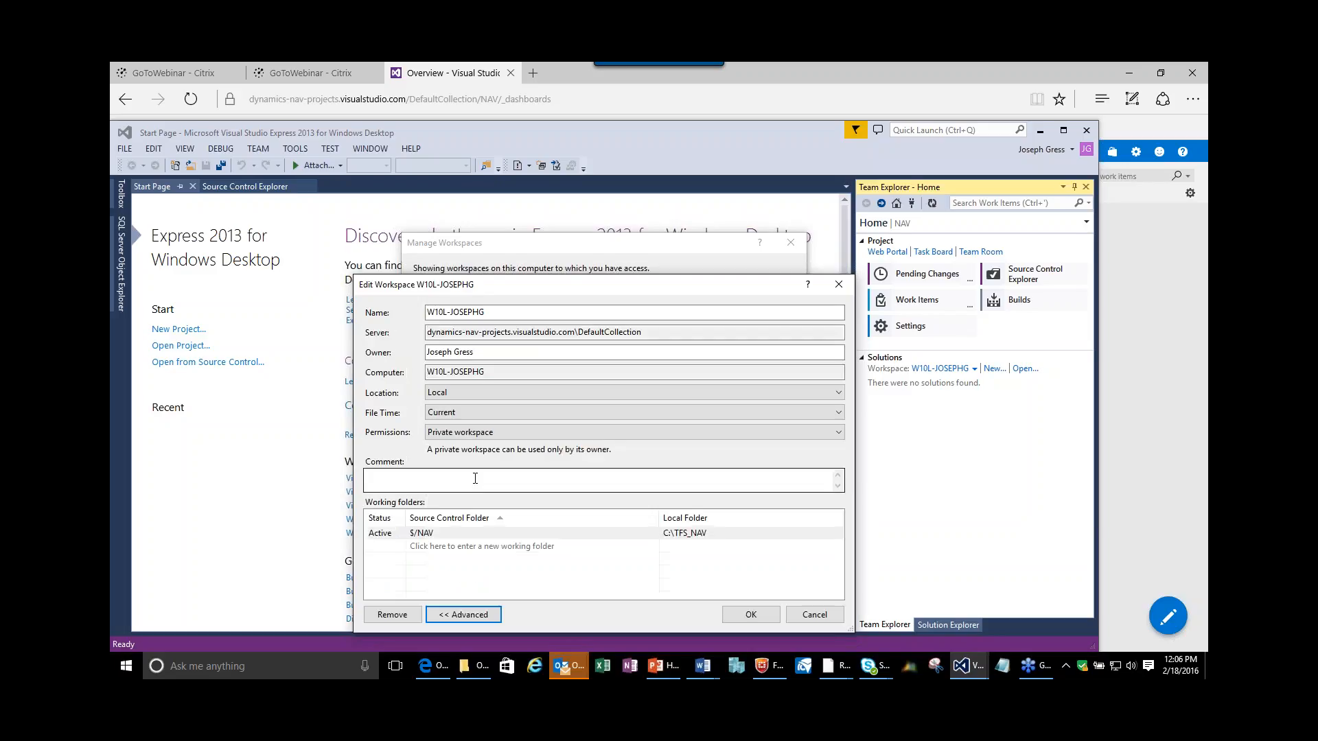
left_click_drag(672, 287, 718, 172)
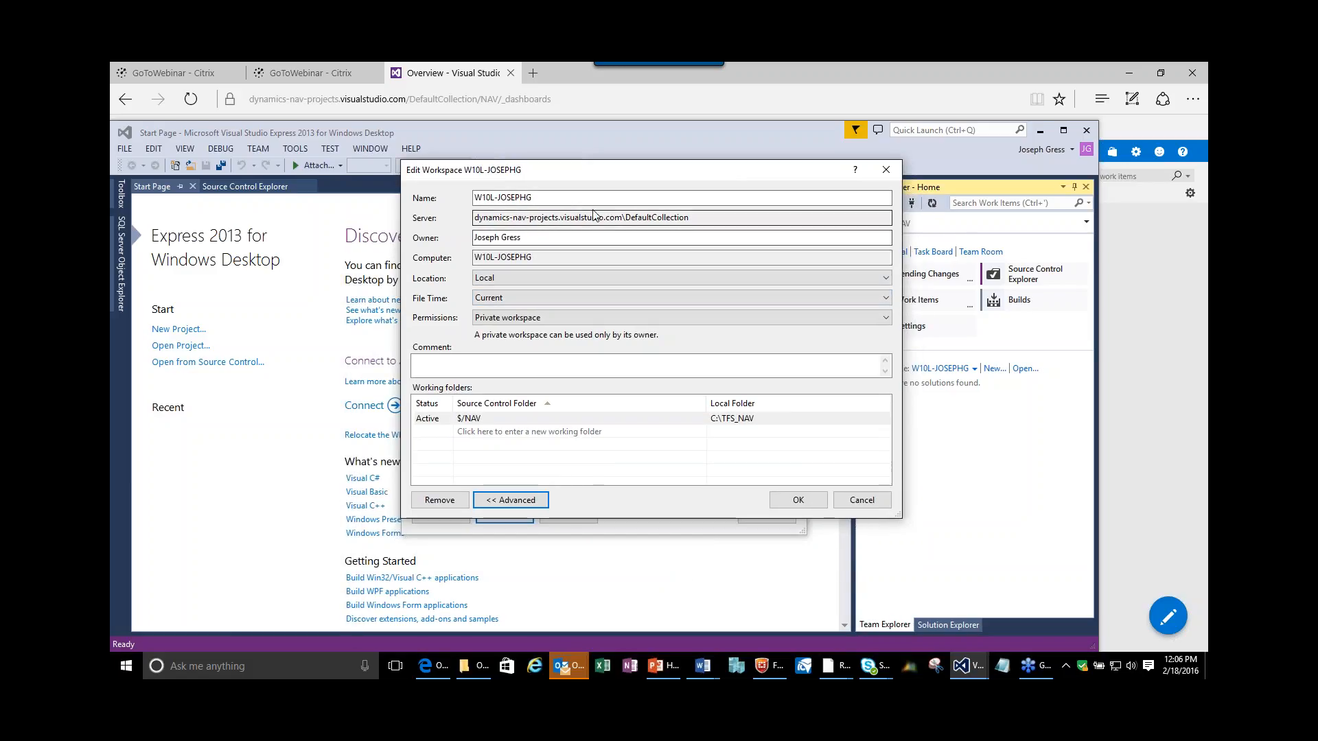